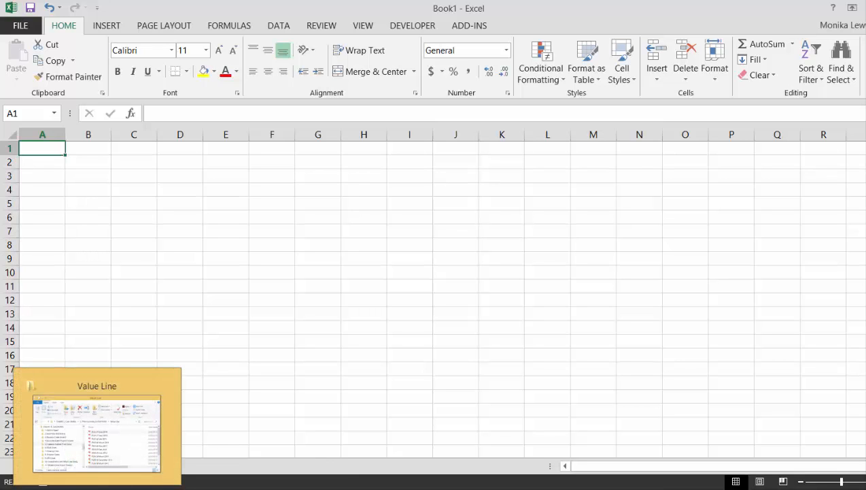
Bring up the Value Line folder in File Explorer and look through its FSLR PDF reports
click(98, 489)
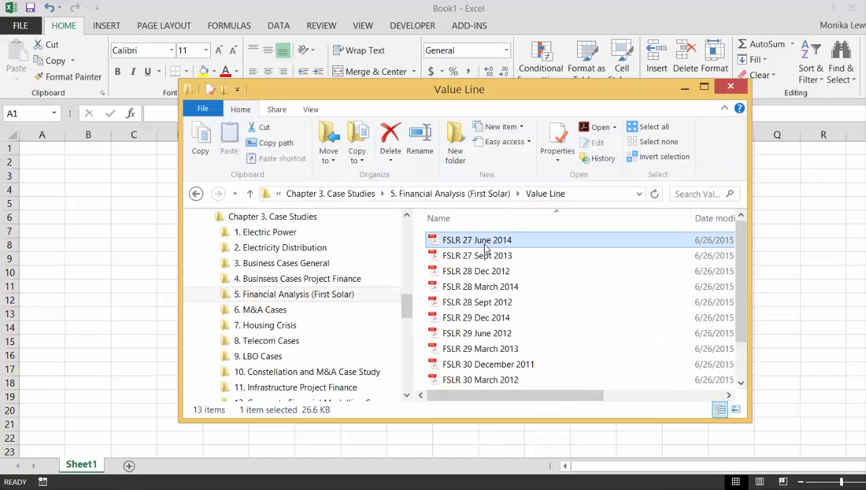
click(741, 383)
click(741, 383)
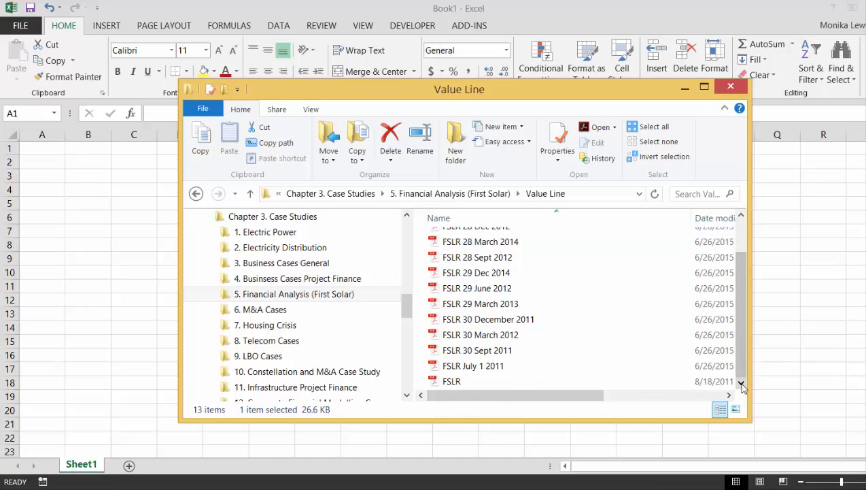
click(741, 215)
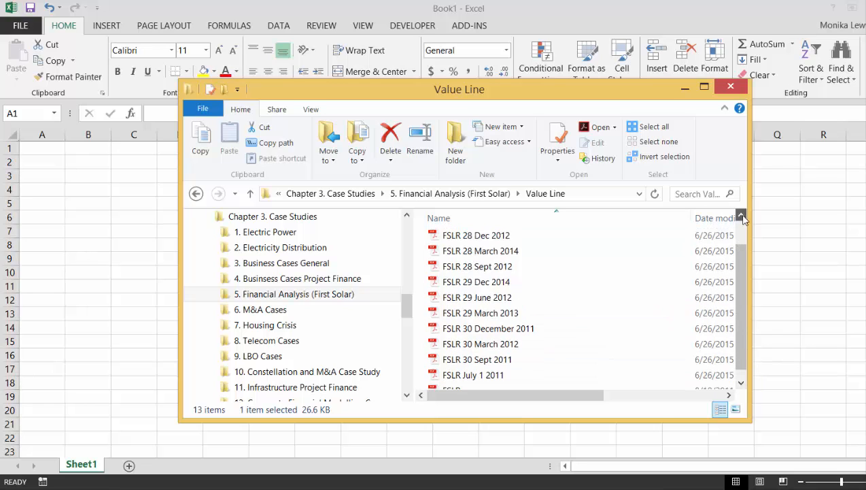
click(741, 215)
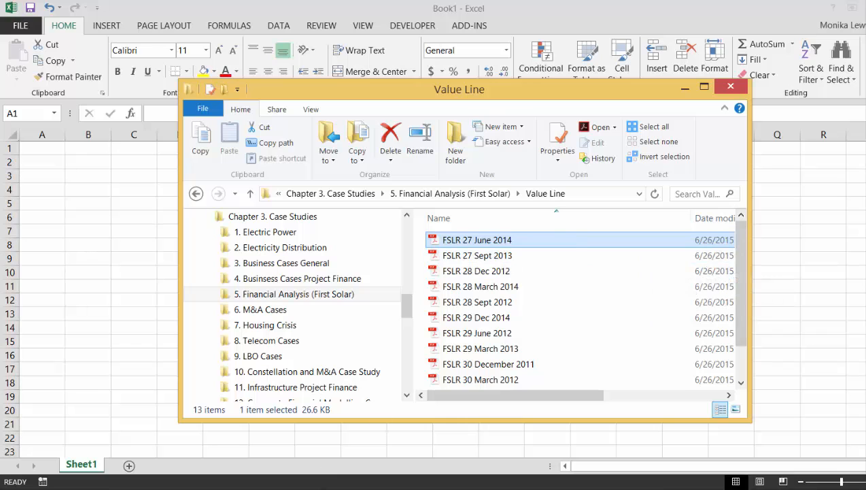
Switch to Chrome, search for "valueline" in a new tab and open the Value Line website
click(173, 410)
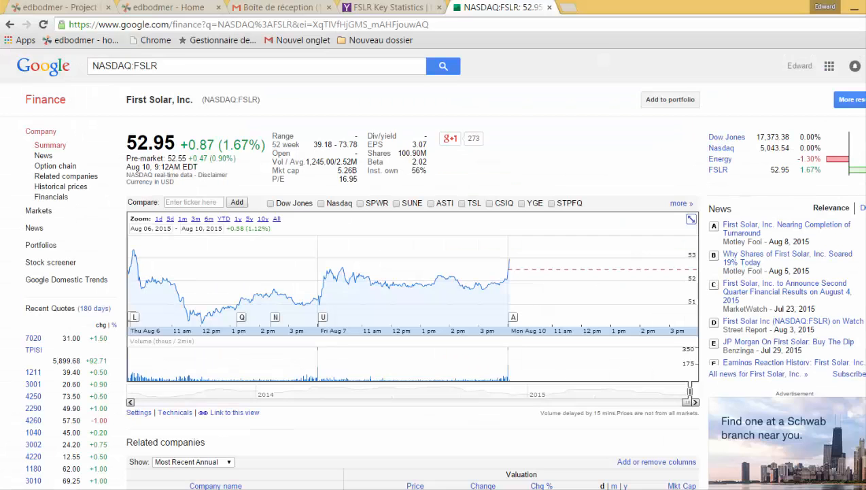
click(568, 10)
text(valueline)
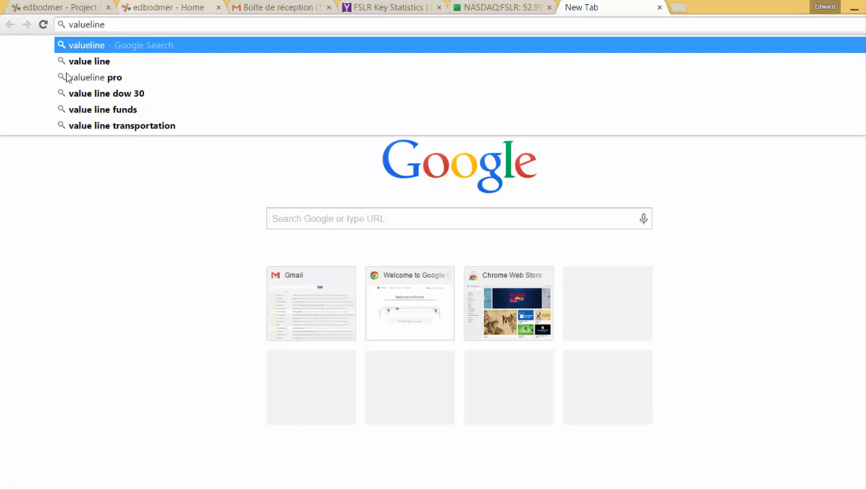
key(Return)
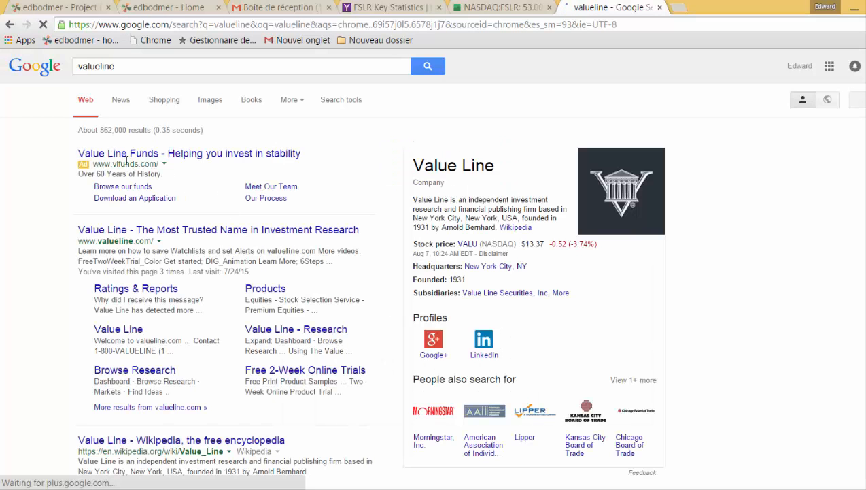
click(116, 232)
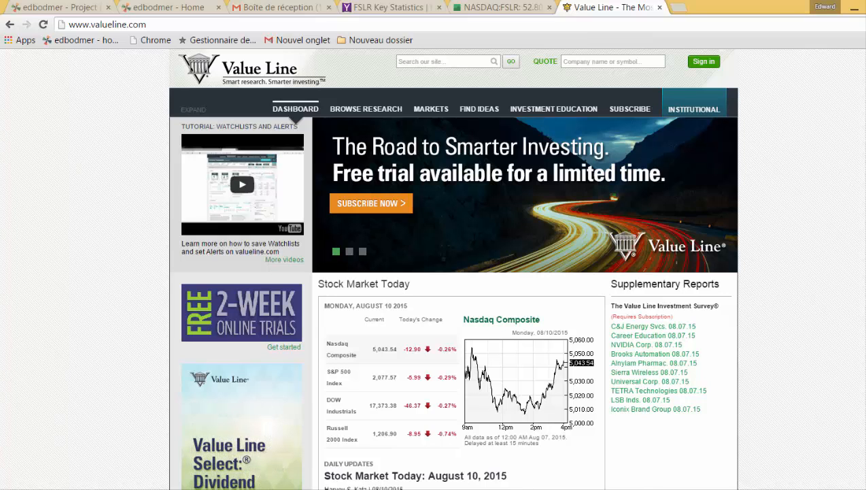
Bring up Value Line's First Solar (FSLR) research page and examine its ranks, financial strength, valuation, earnings, sales and ownership data
click(474, 488)
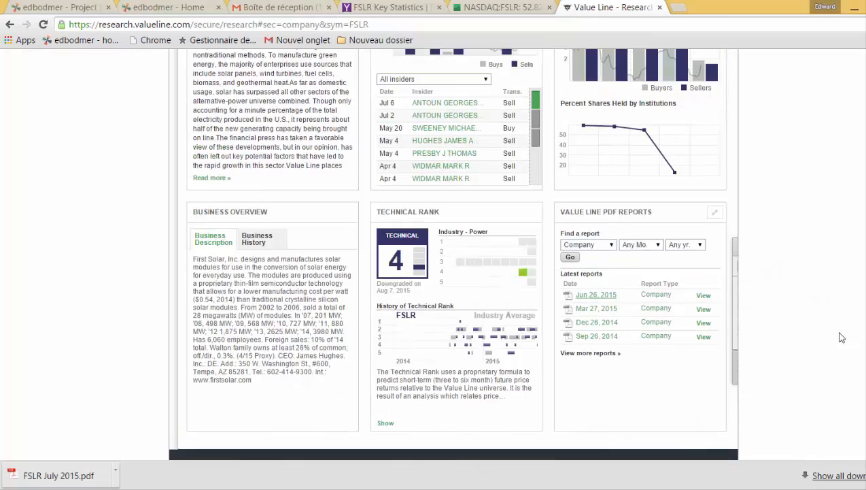
scroll(842, 337, up, 10)
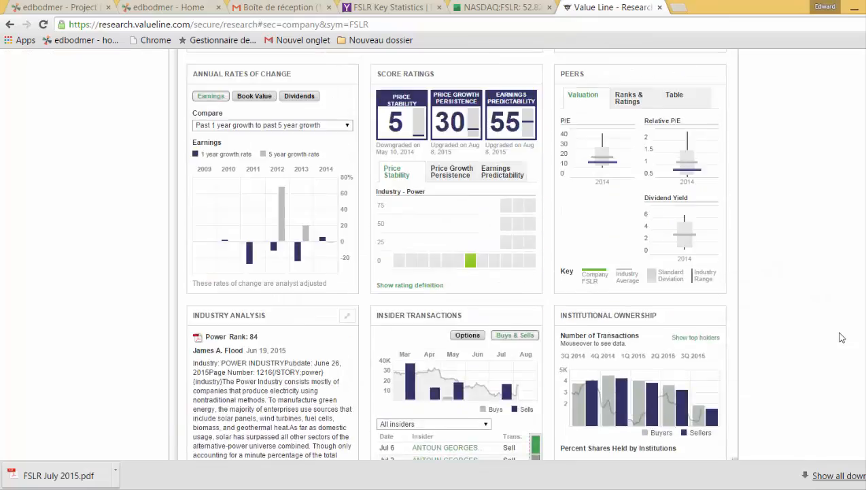
scroll(841, 338, up, 12)
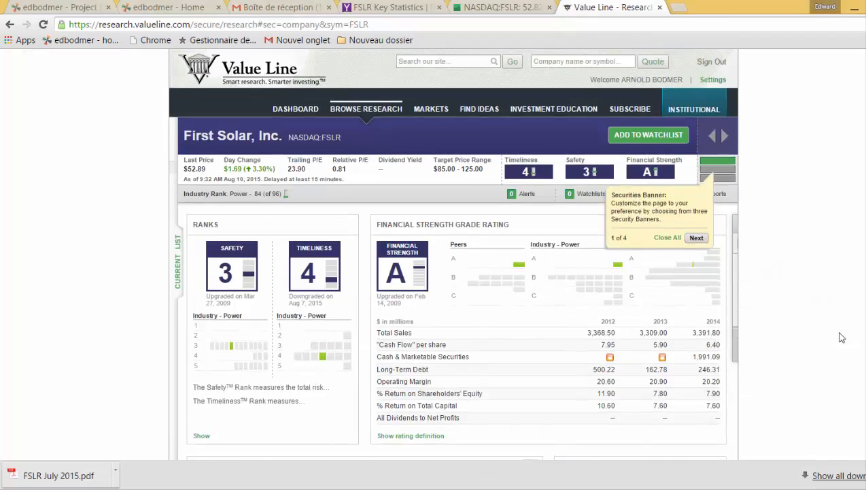
scroll(841, 338, down, 10)
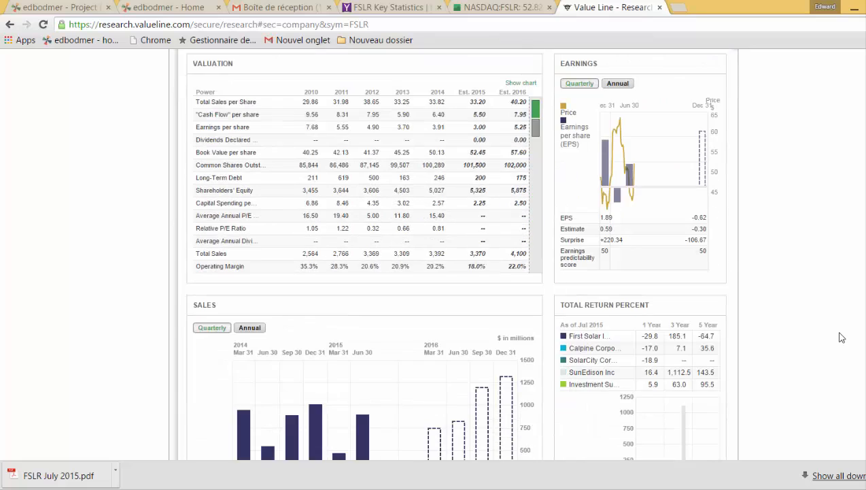
scroll(841, 337, up, 3)
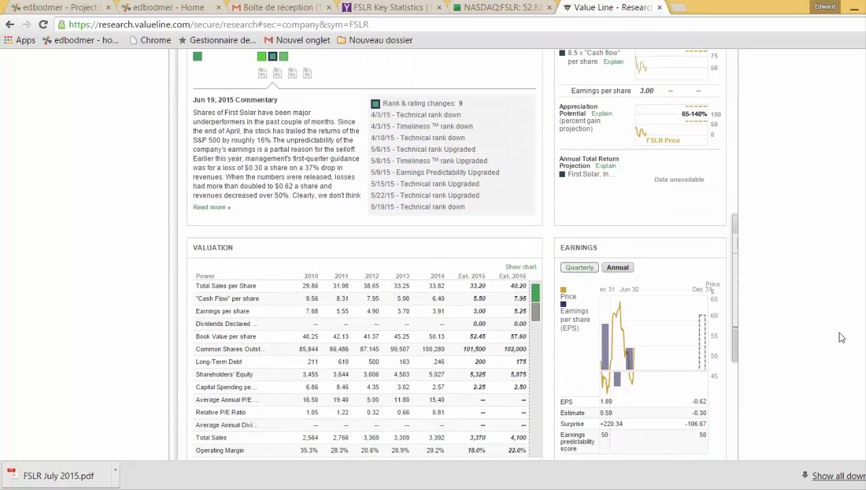
scroll(841, 337, down, 1)
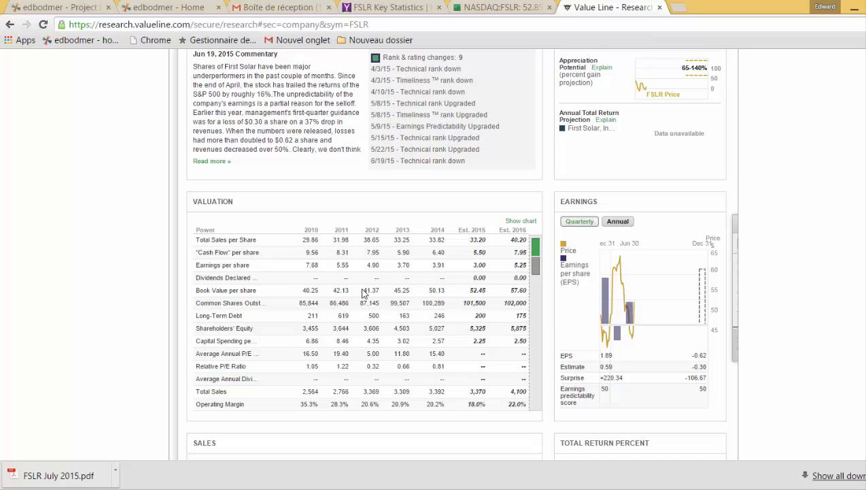
scroll(355, 279, down, 1)
scroll(354, 278, down, 3)
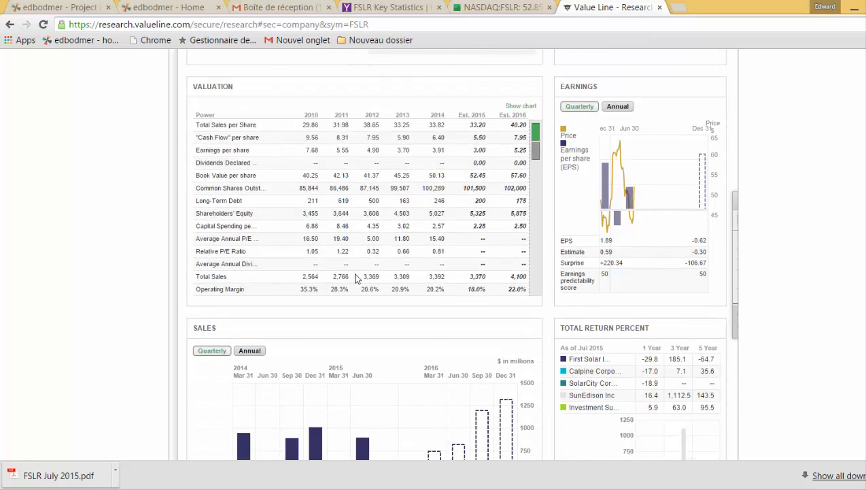
scroll(355, 279, down, 3)
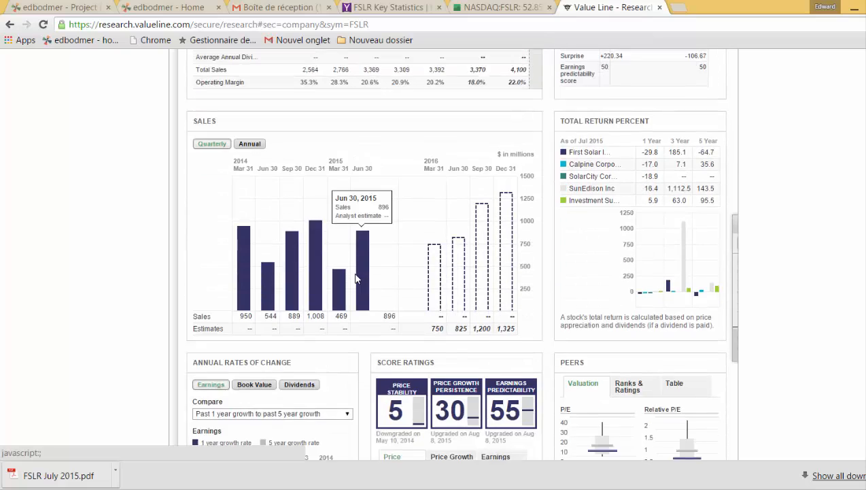
scroll(355, 279, down, 5)
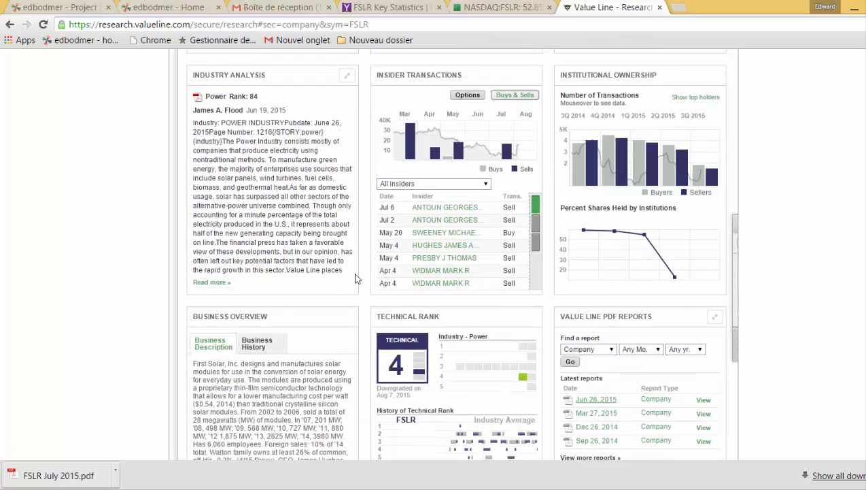
Expand the list of Value Line PDF reports for First Solar and open the company report dated Mar 27, 2015
scroll(355, 279, down, 1)
scroll(355, 279, down, 2)
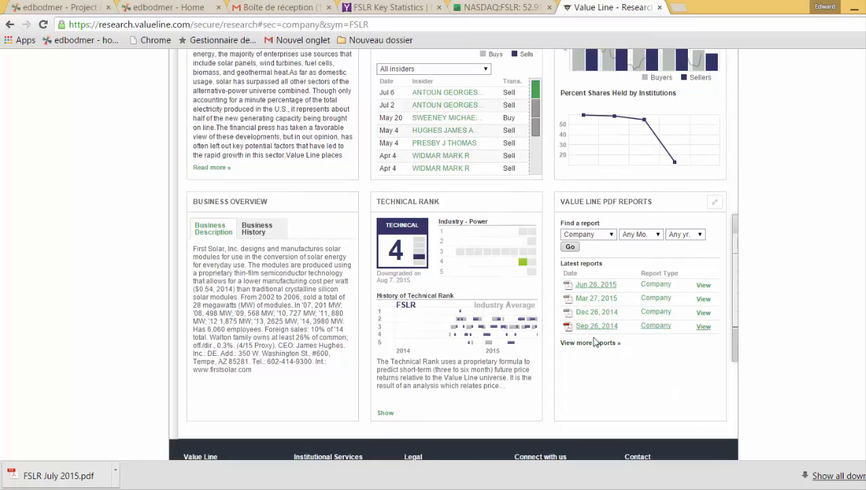
click(601, 349)
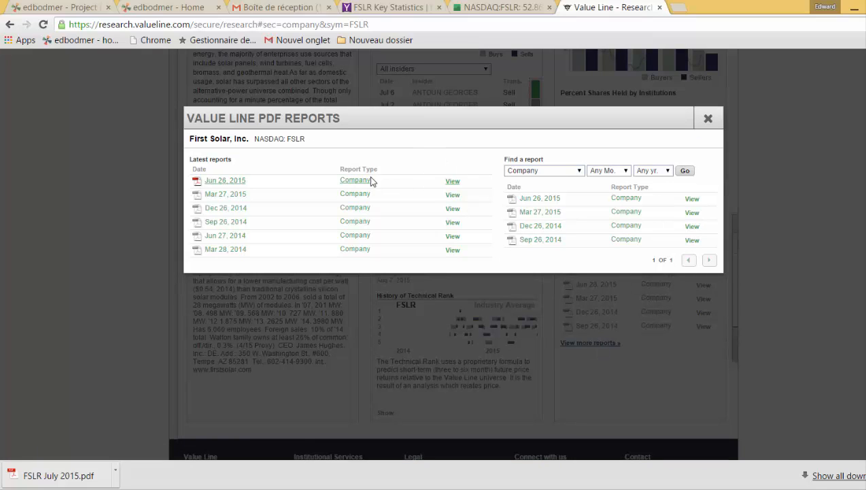
click(223, 195)
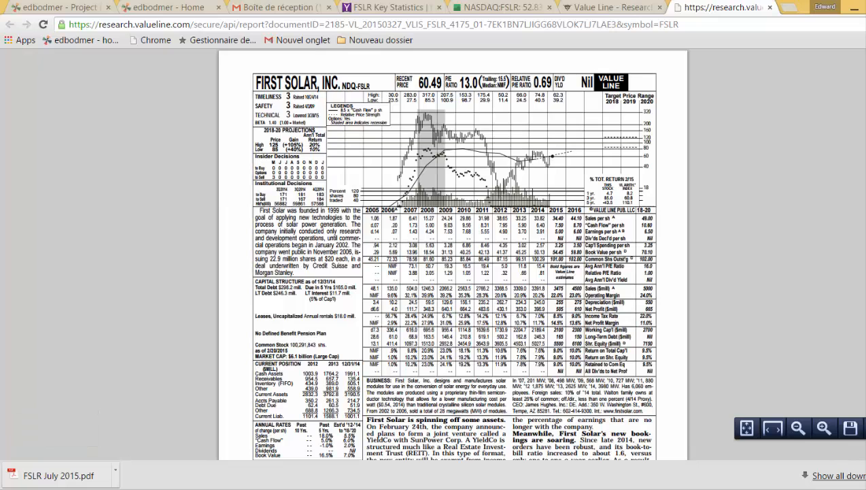
Check the date at the end of the report and save it as March 2015 in the Value Line folder
click(850, 428)
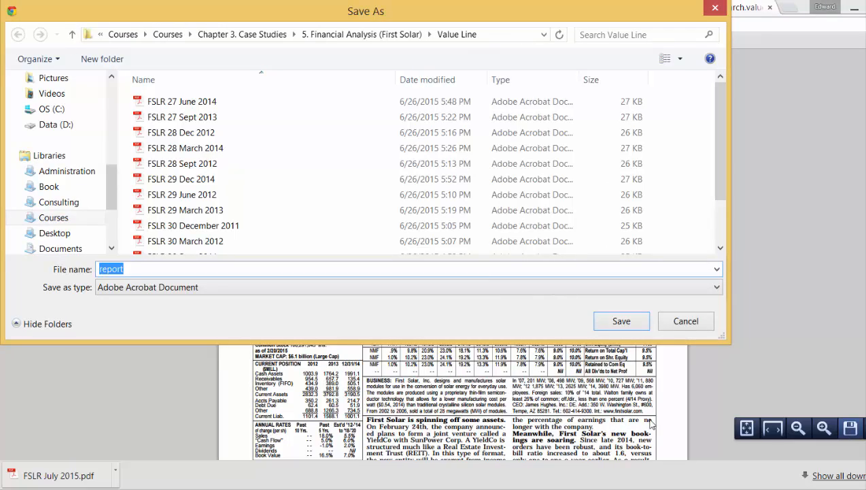
click(675, 325)
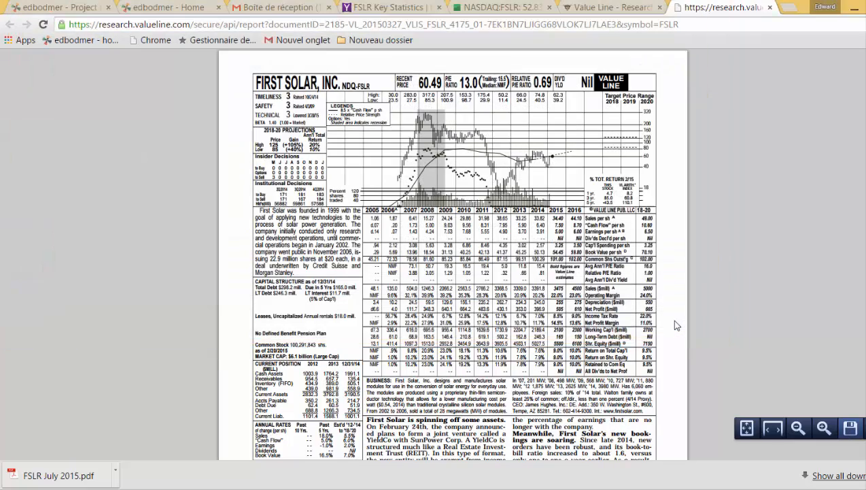
scroll(675, 325, down, 5)
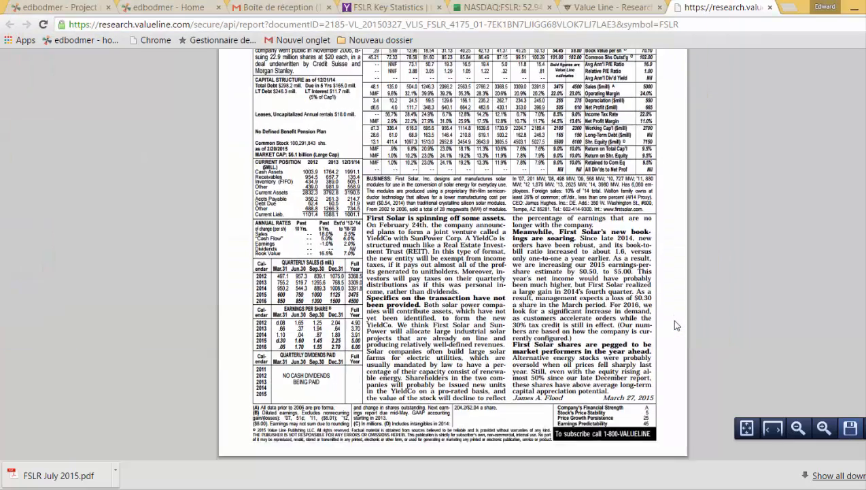
click(849, 429)
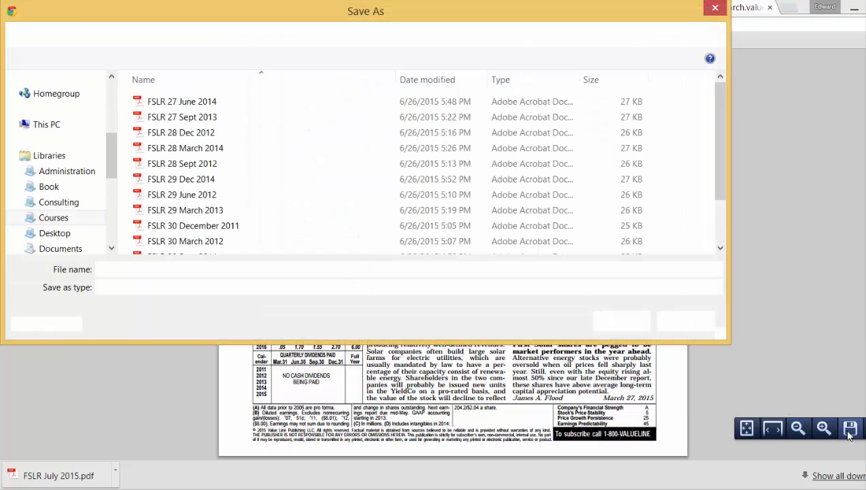
text(March 2015)
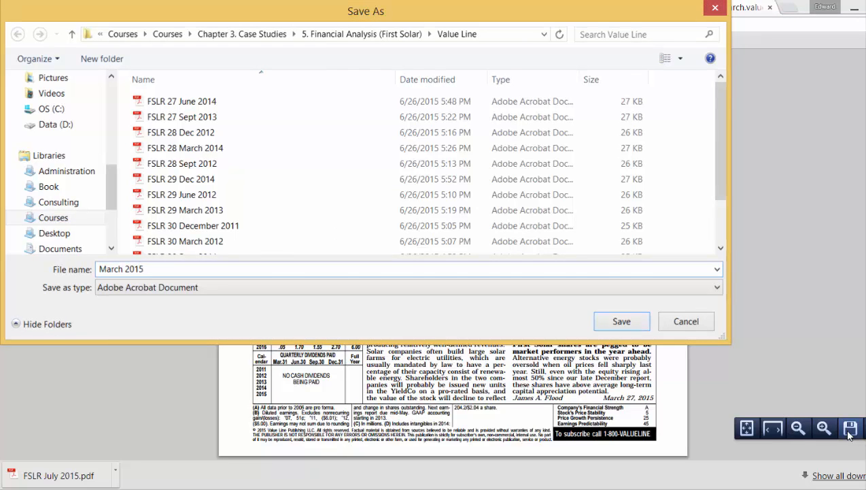
key(Return)
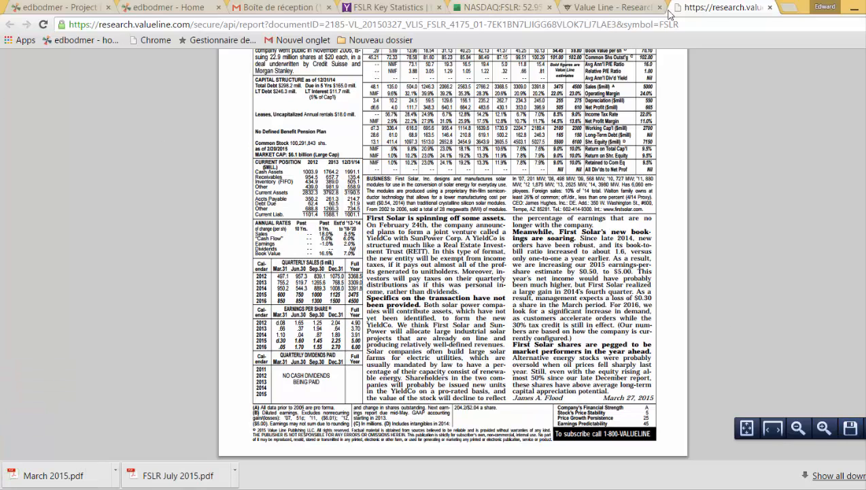
Close the March 2015 report and open the First Solar company report dated Dec 26, 2014
click(769, 6)
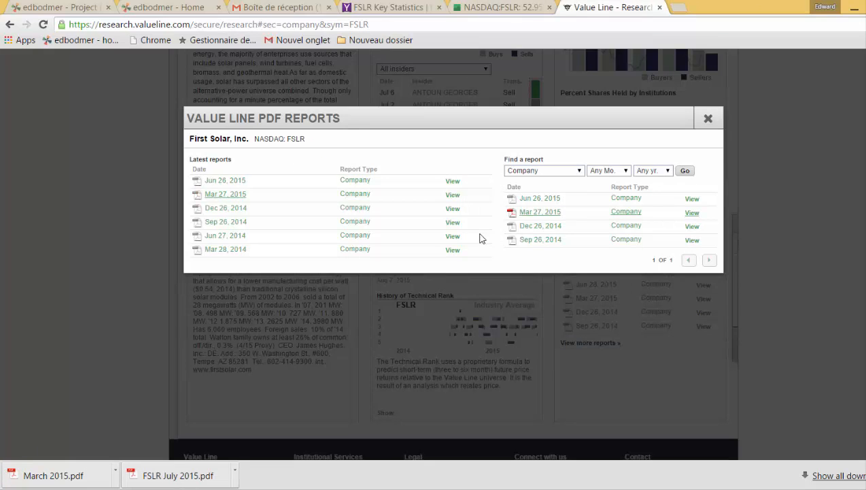
click(233, 210)
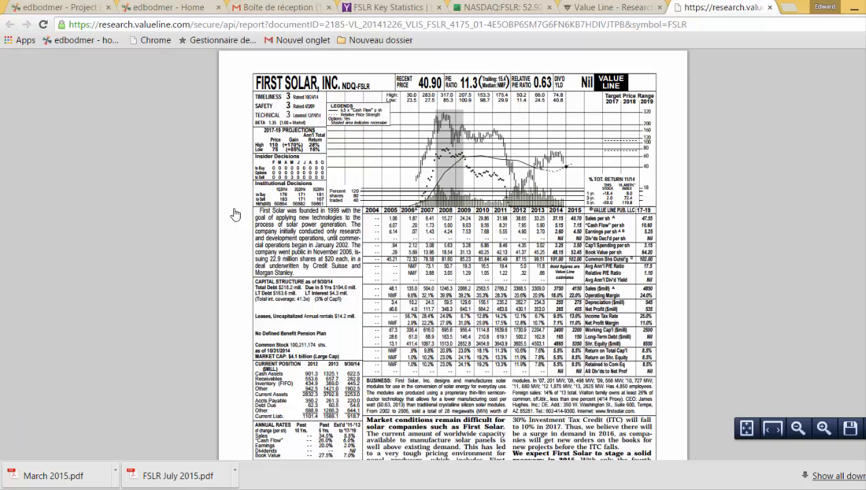
click(851, 427)
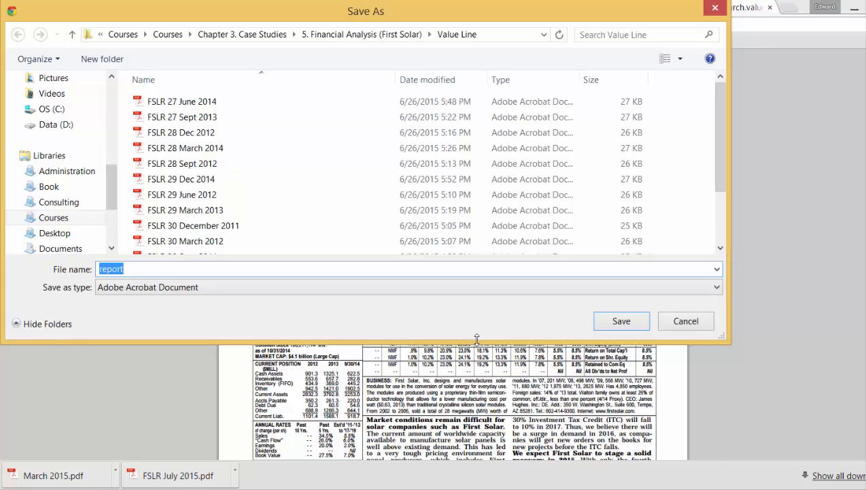
text(FSLR)
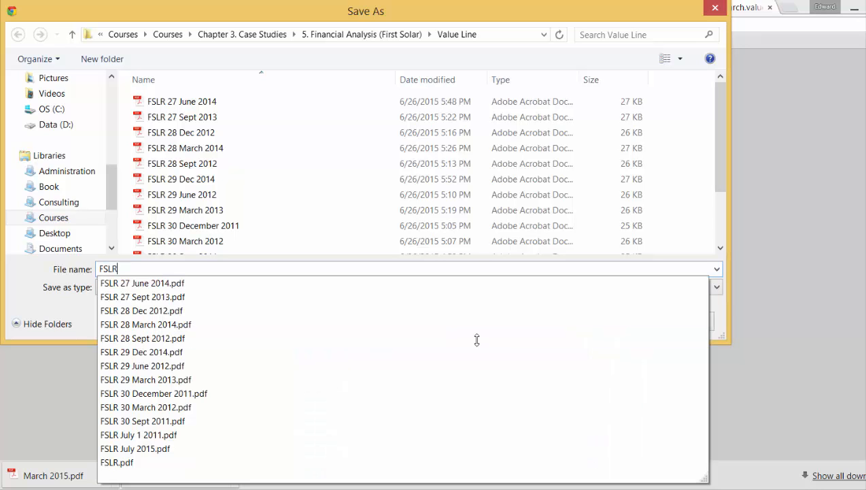
text( M)
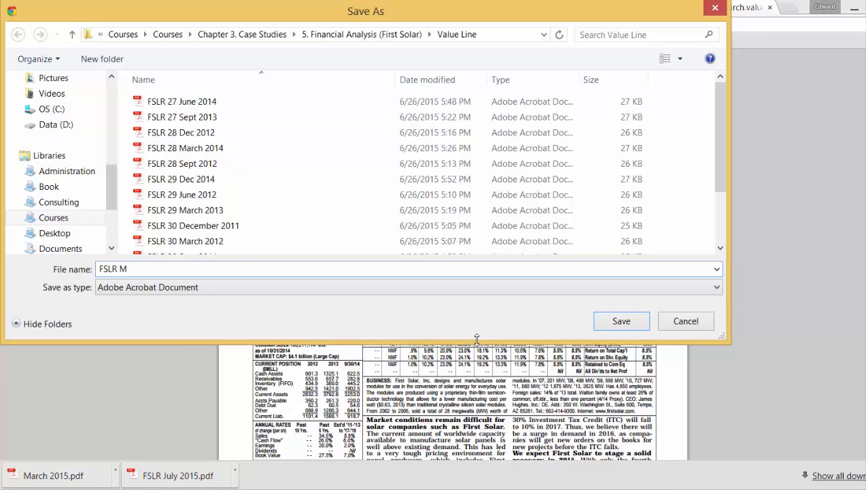
key(BackSpace)
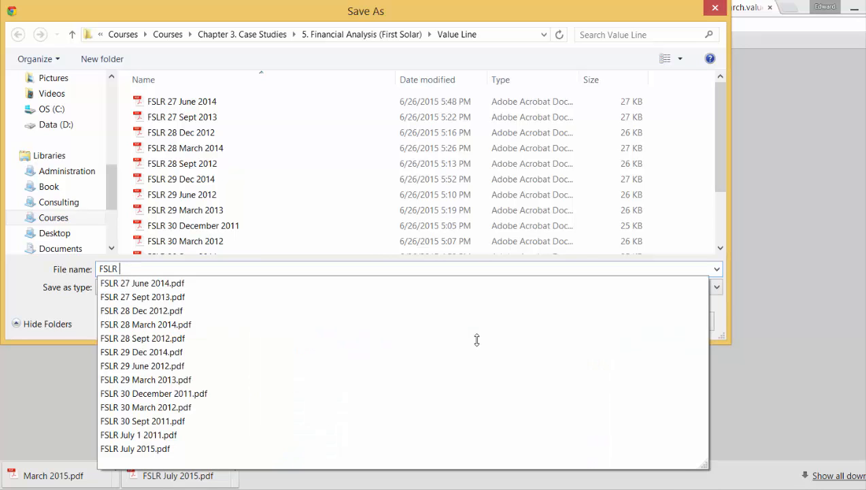
click(715, 9)
Check the date at the end of the December report, save it as Dec 2014 in the Value Line folder, and close it
scroll(512, 402, down, 5)
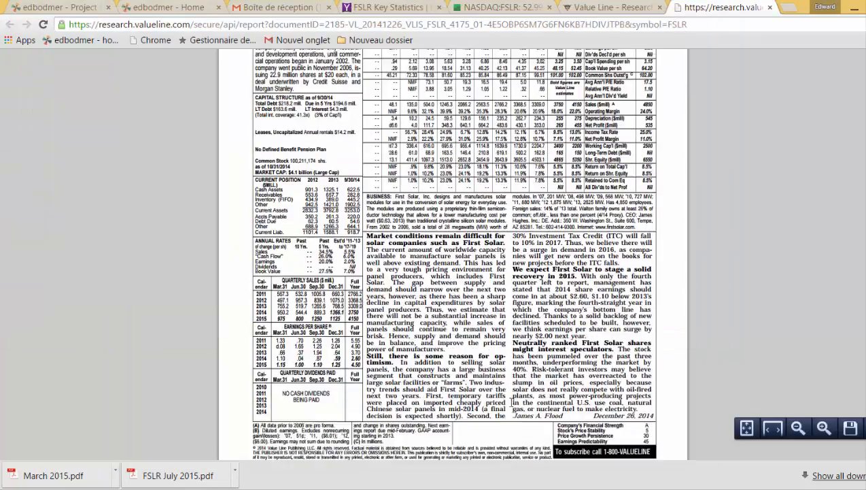
scroll(511, 401, up, 6)
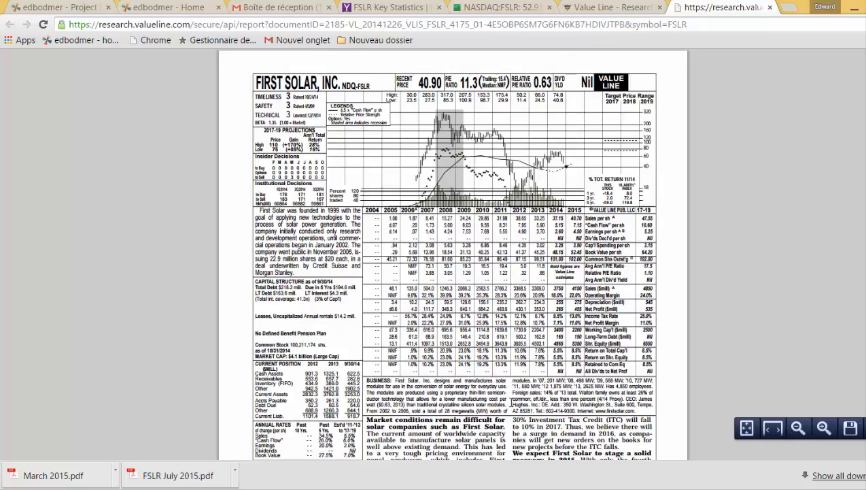
click(849, 427)
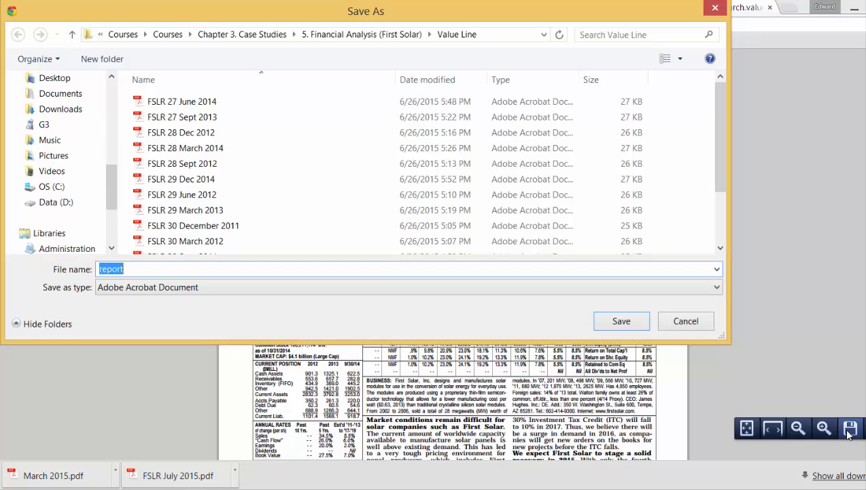
key(BackSpace)
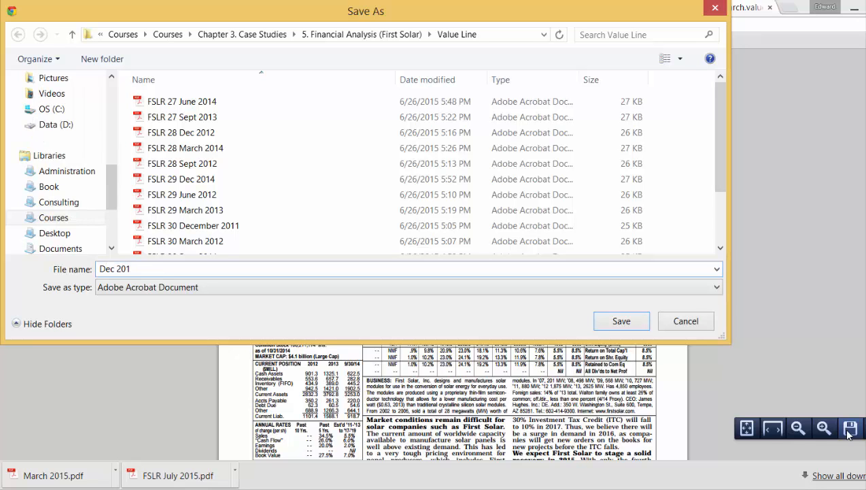
key(Return)
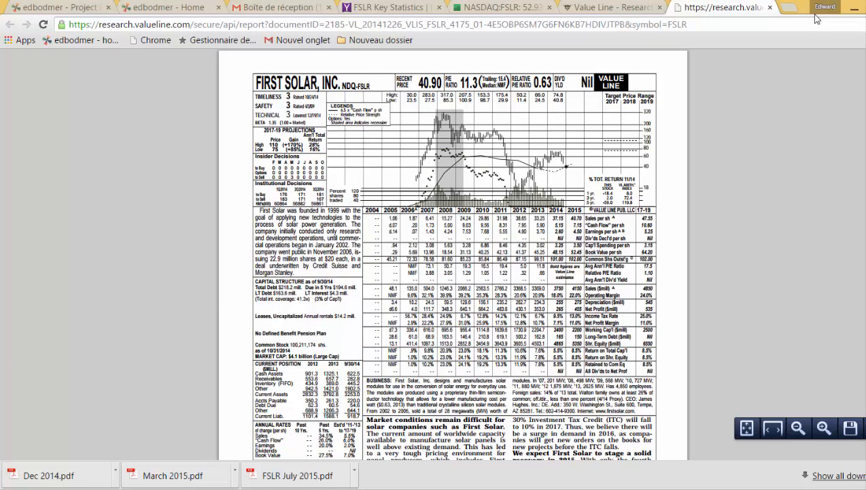
click(771, 7)
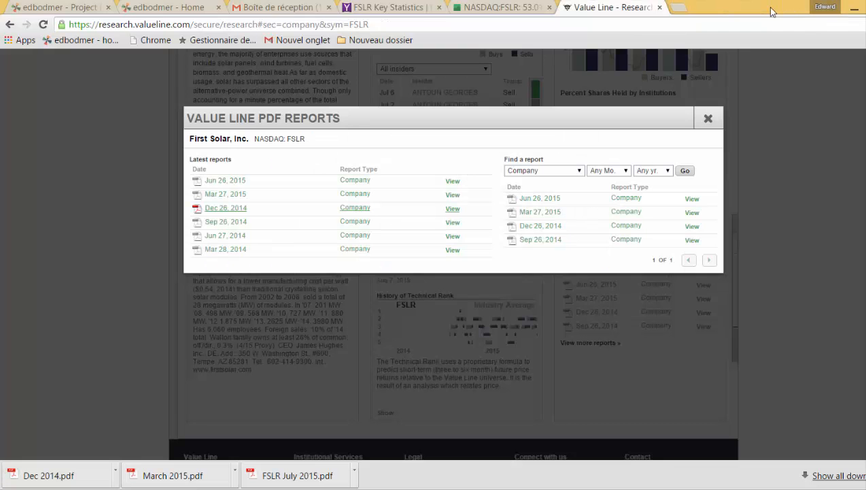
Open the First Solar company report dated Sep 26, 2014 and save it as FSLR Oct 2014 in the Value Line folder
click(225, 222)
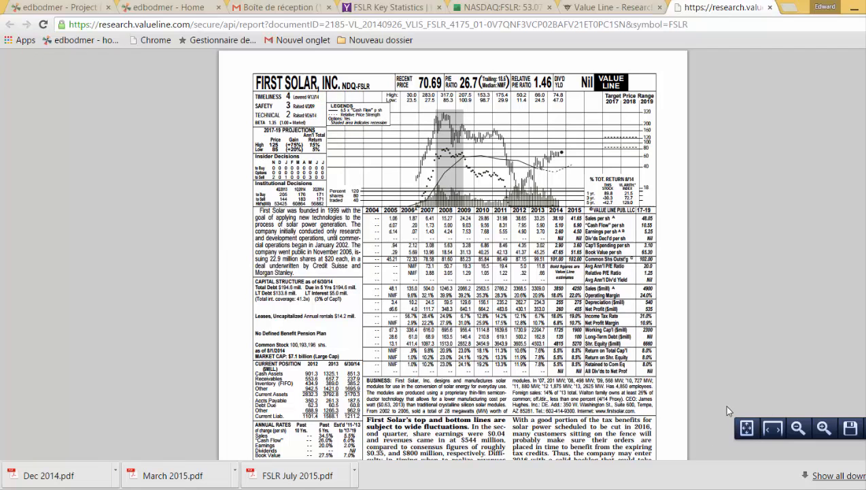
click(851, 429)
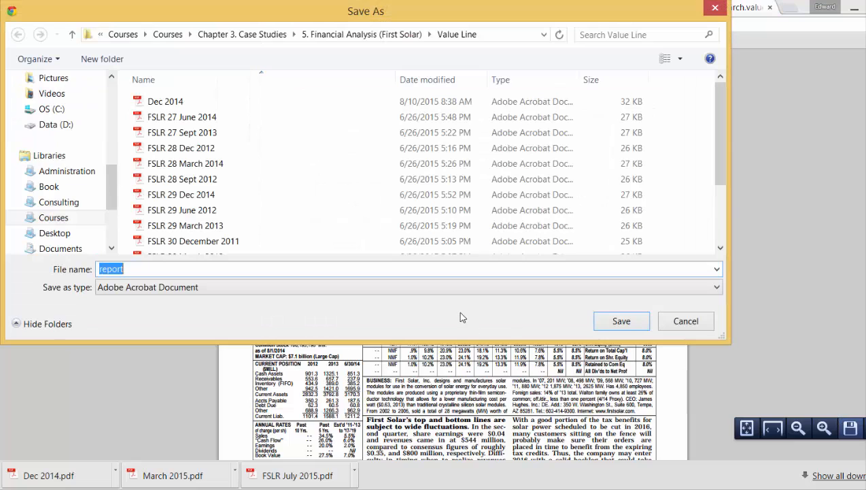
text(FSLR )
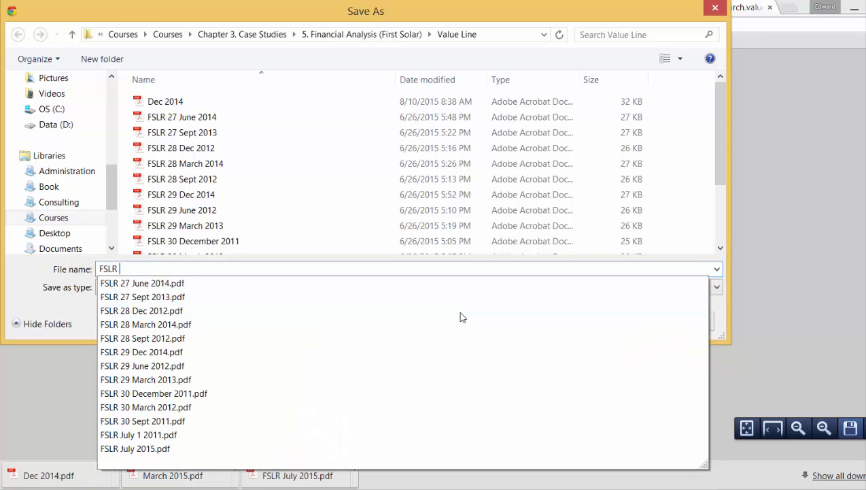
text(Oct 201)
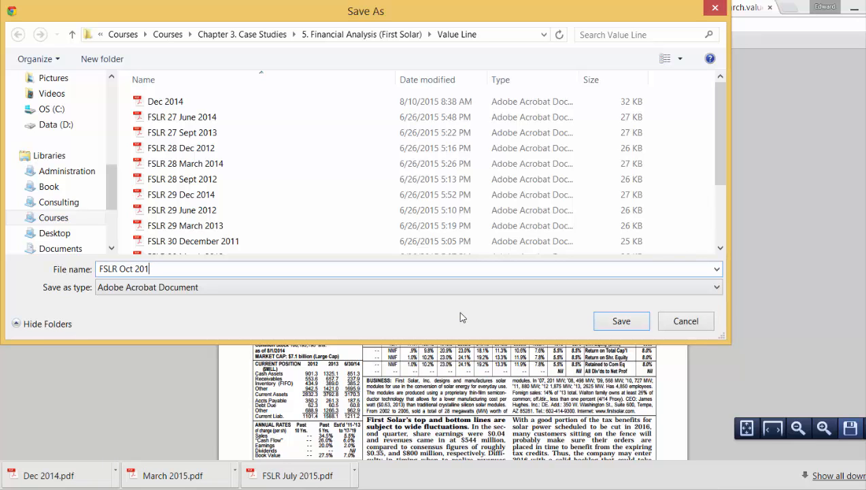
text(4)
key(Return)
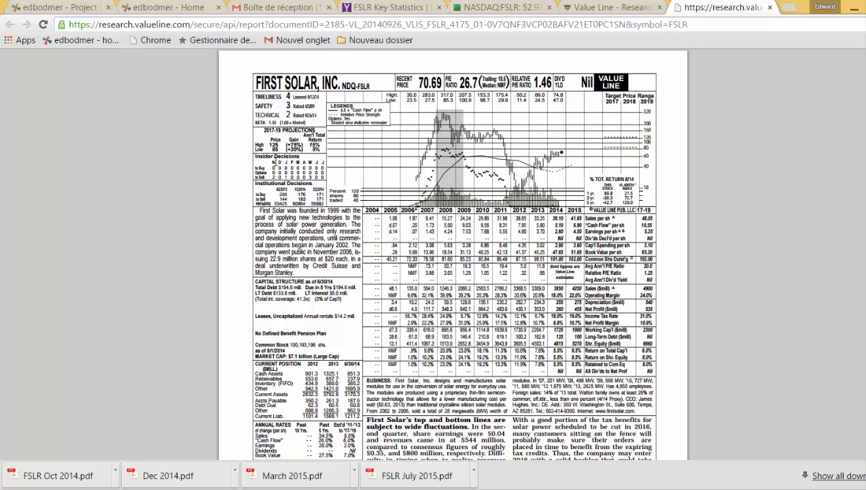
click(770, 8)
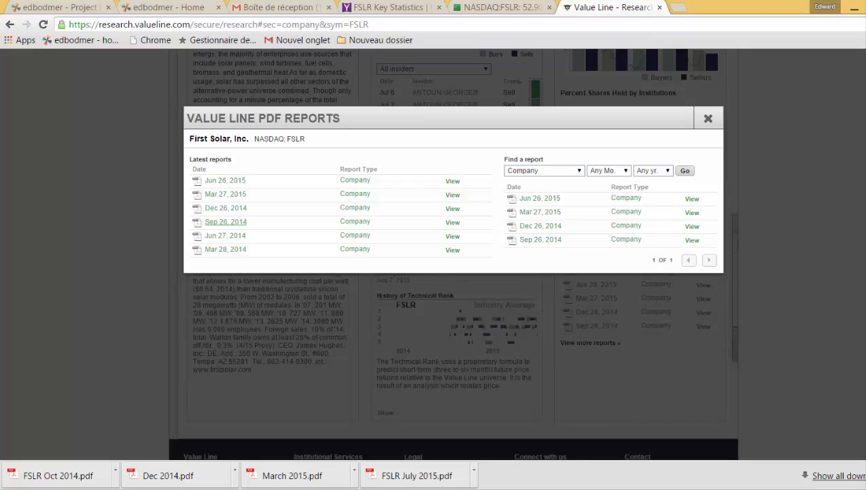
Switch to the Value Line folder in File Explorer and open the FSLR July 2015 PDF
key(alt+Tab)
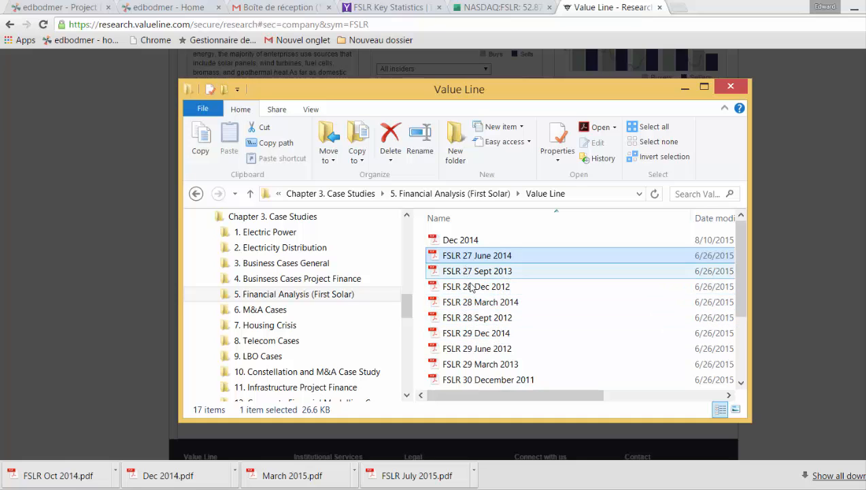
click(741, 382)
click(741, 382)
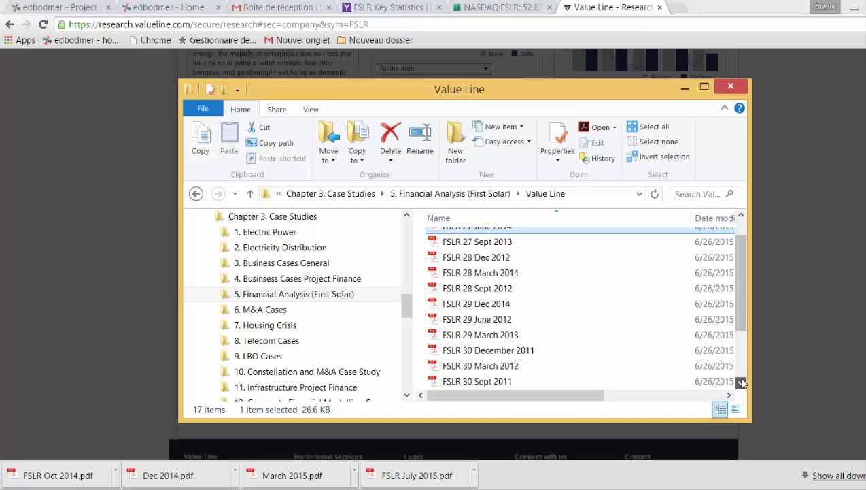
click(741, 382)
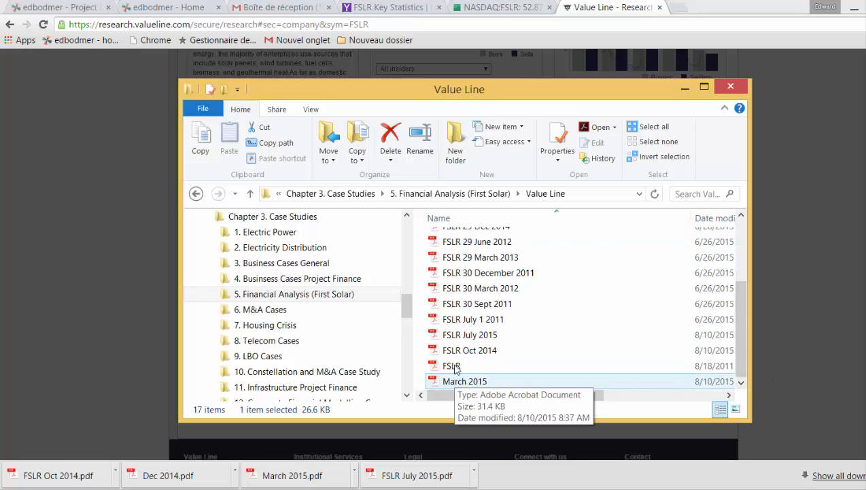
click(456, 335)
double_click(456, 335)
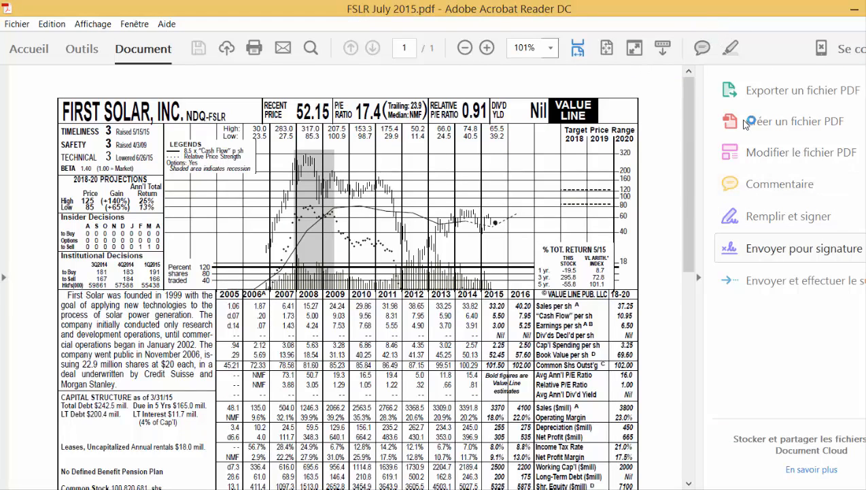
click(87, 53)
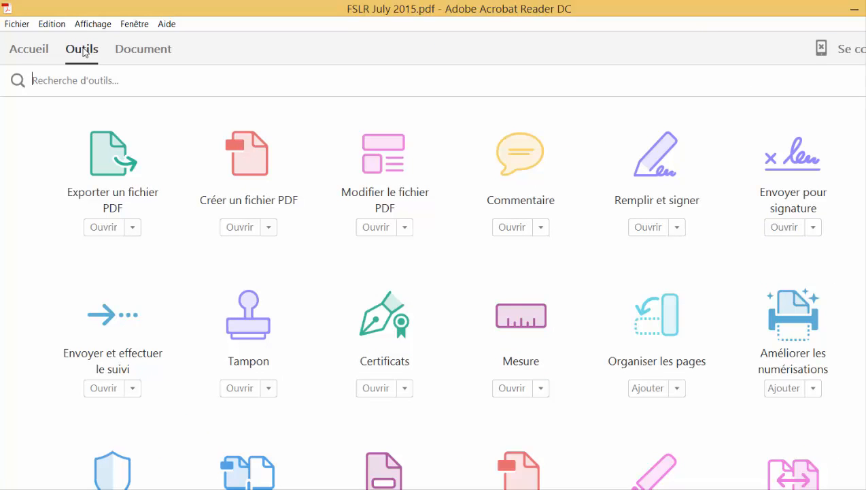
click(25, 56)
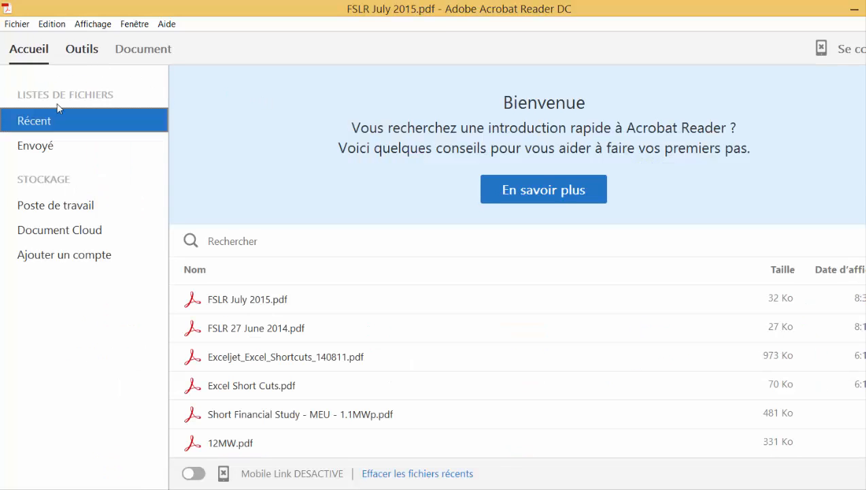
click(236, 304)
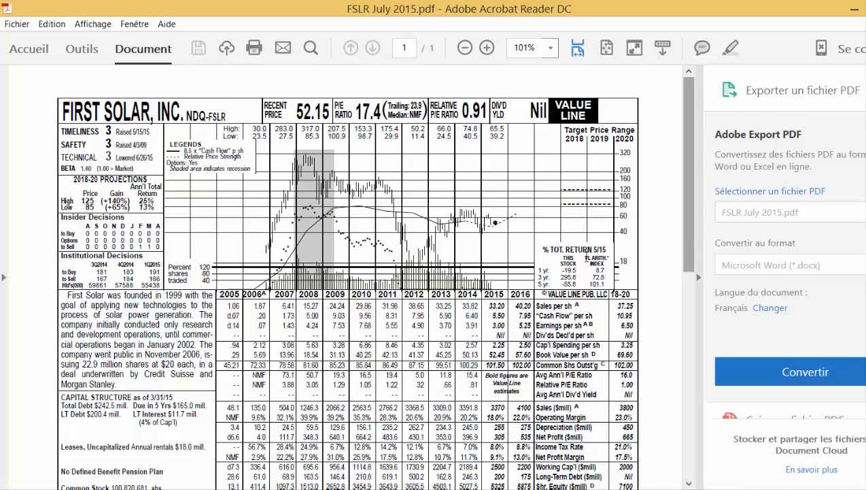
Hide the tools pane beside the First Solar report so the page enlarges, and examine the price and P/E figures in its header
scroll(441, 301, down, 3)
scroll(441, 301, down, 2)
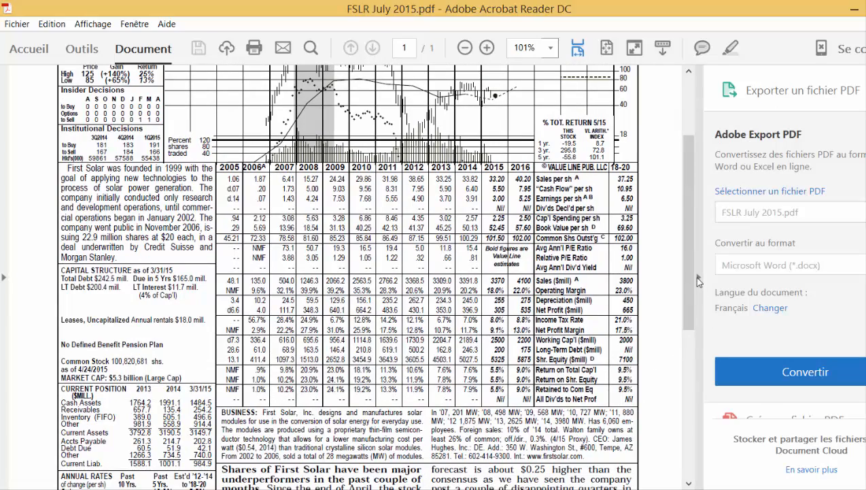
click(695, 277)
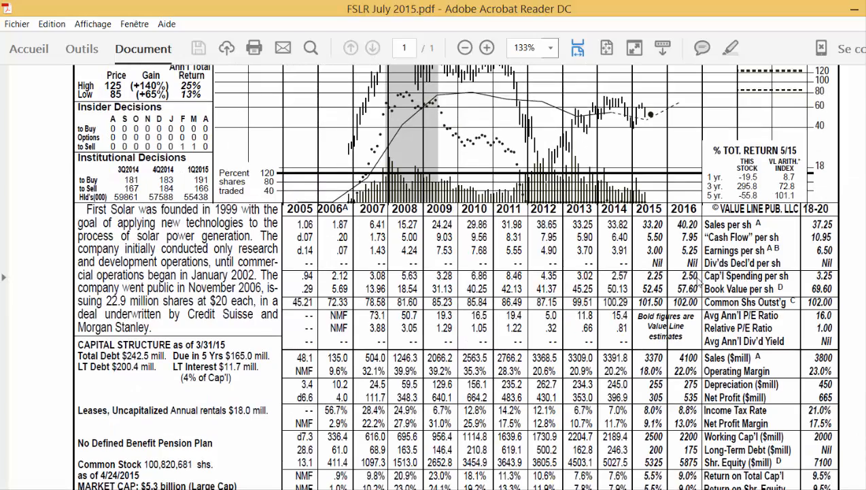
scroll(695, 278, up, 5)
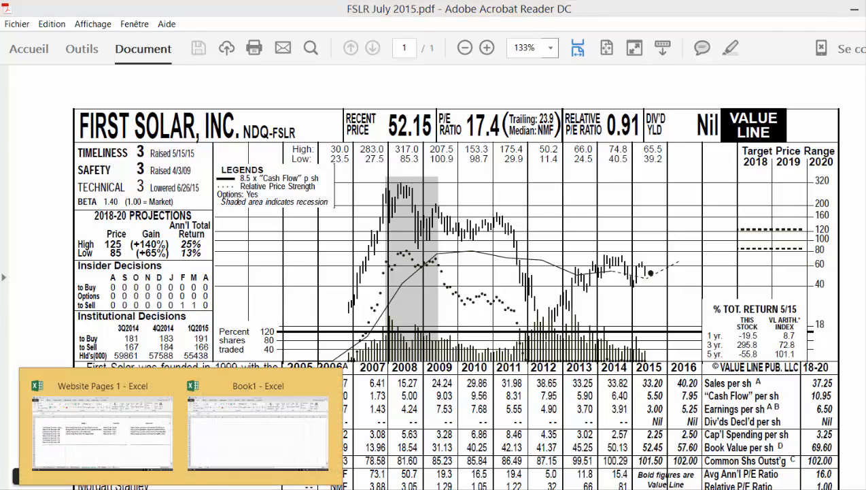
Switch to the blank Book1 workbook in Excel and enter the label FSLR P/E in cell B2
click(248, 440)
key(Down)
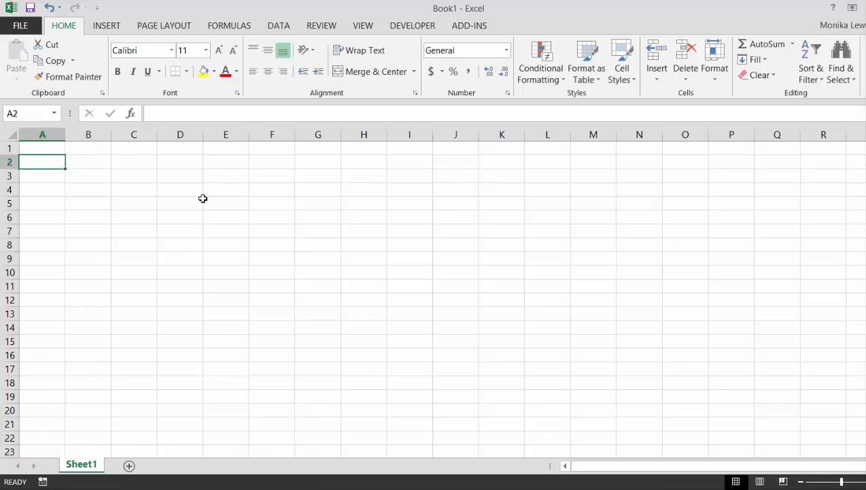
key(Right)
text(FSLR)
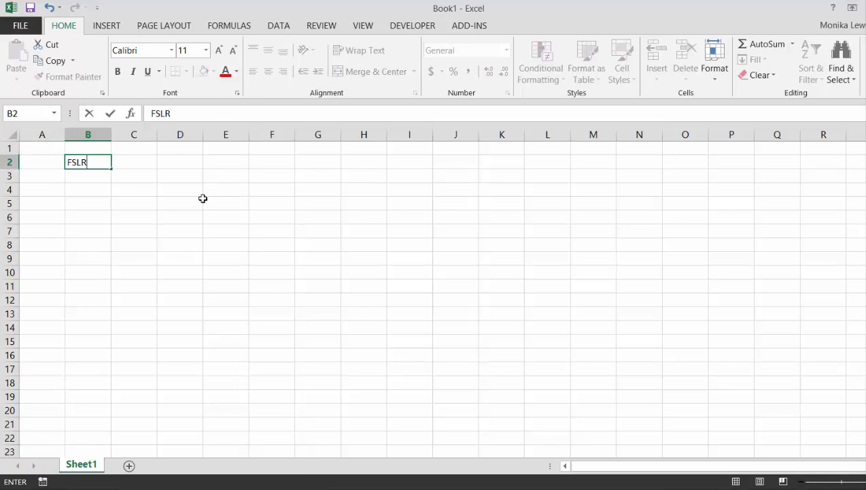
text( P/E)
key(Return)
key(Up)
key(Right)
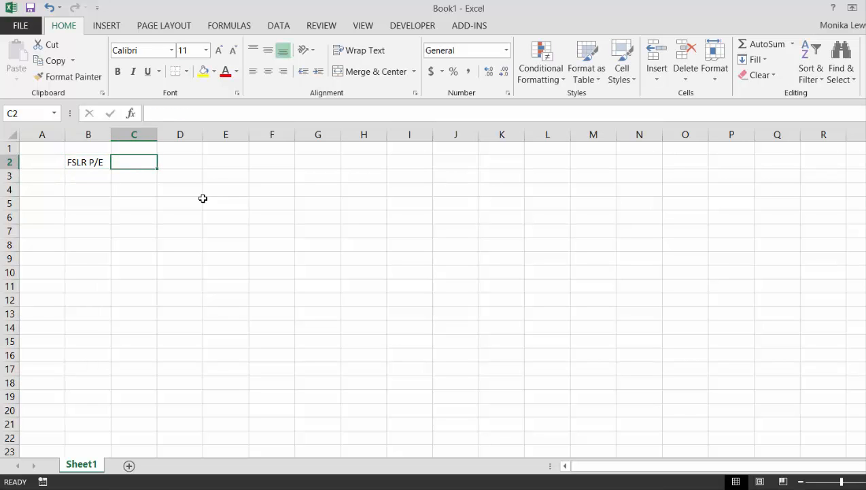
Look up First Solar's P/E ratio in the July 2015 report and enter 17.4 in cell C2 of Book1
click(363, 489)
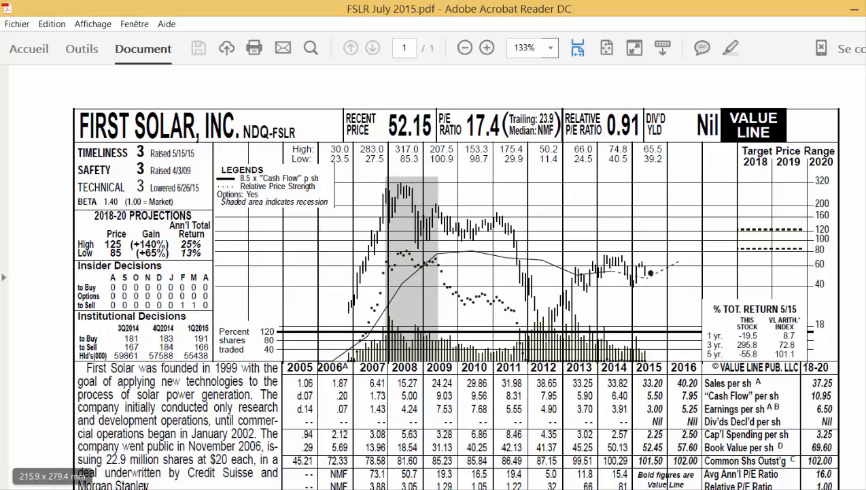
mouse_move(116, 488)
click(232, 443)
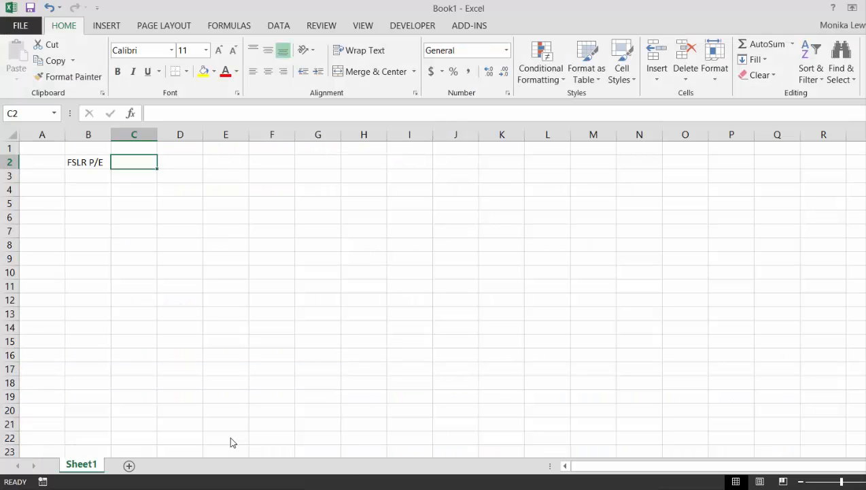
text(17.4)
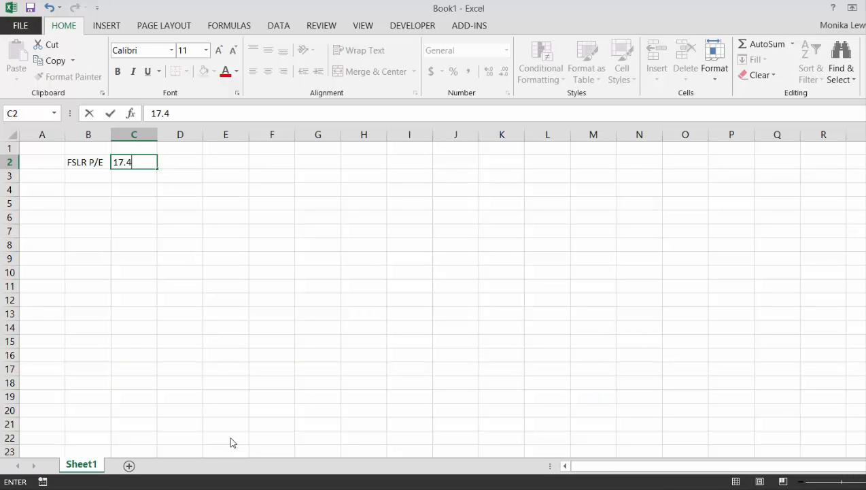
key(Return)
key(Left)
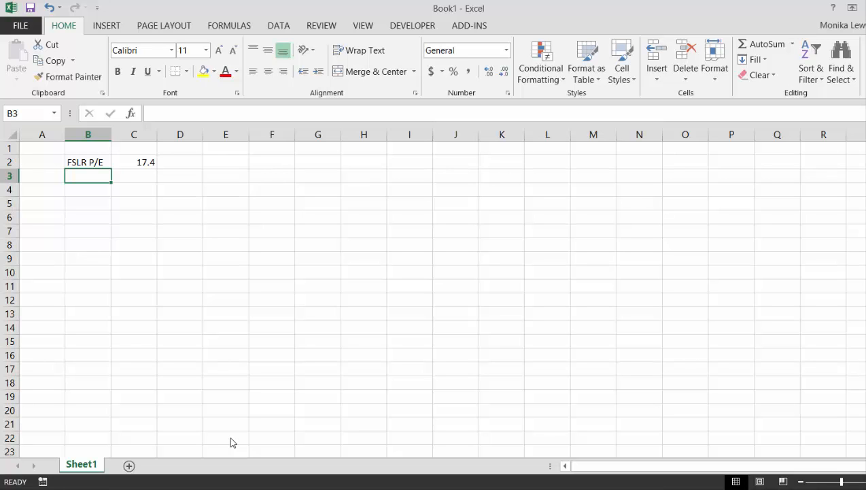
Add the label Relative P/E in B3 with the report's value 0.91 in C3, and widen column B to fit the labels
key(alt+Tab)
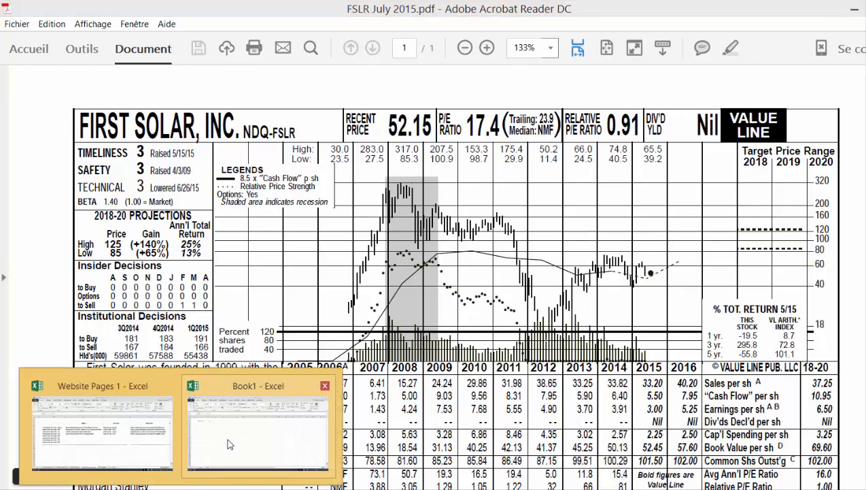
click(227, 441)
text(Relati)
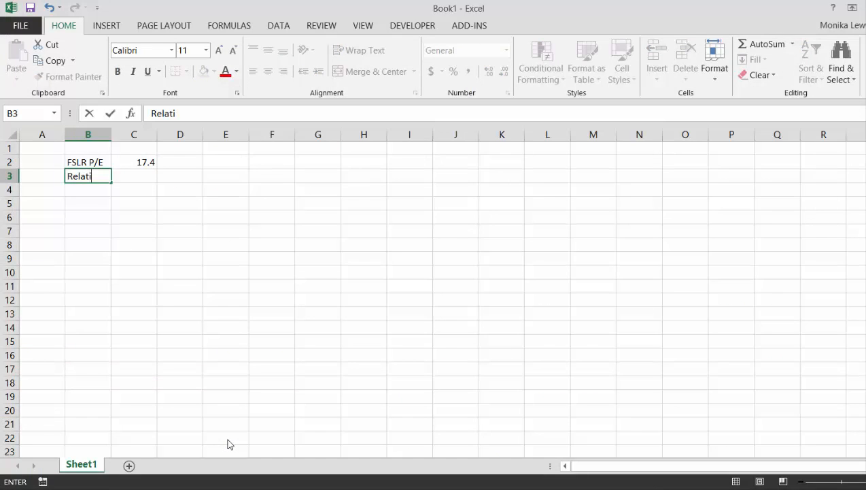
text(ve P/E)
key(Return)
key(Up)
key(Right)
text(.91)
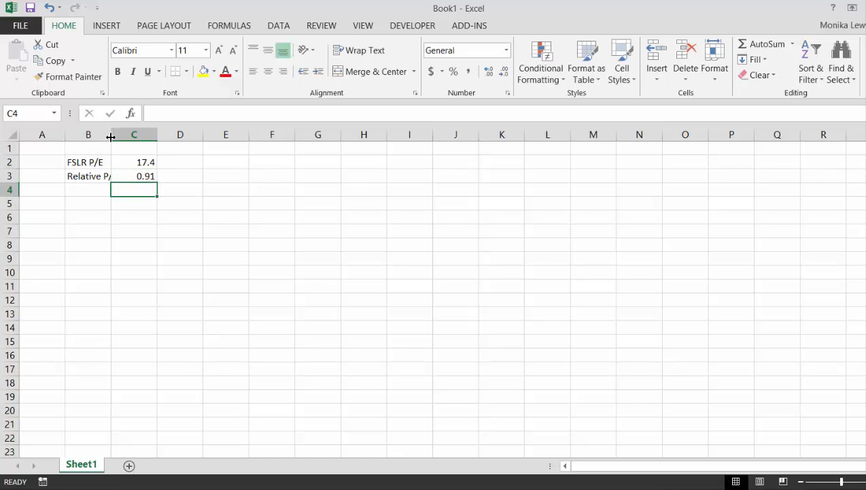
drag(110, 137, 166, 135)
Insert two blank columns before column A and narrow columns A through C to slim indent columns
key(Up)
key(Up)
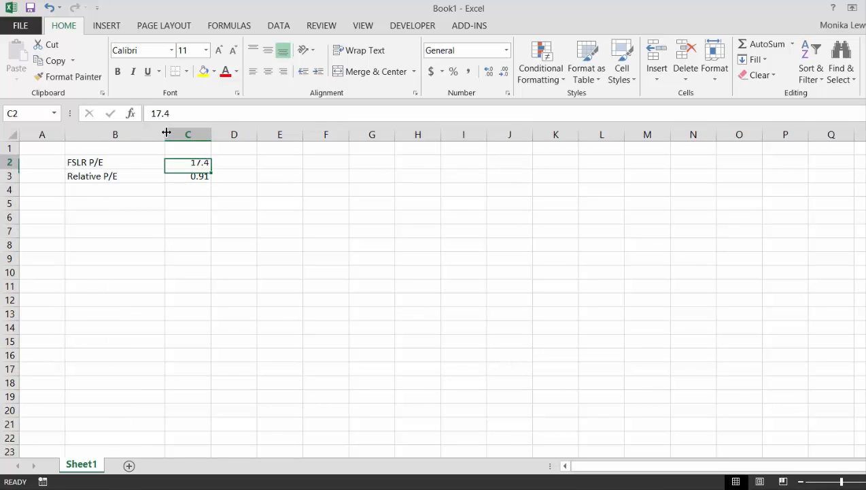
key(Up)
key(Left)
key(Left)
key(ctrl+space)
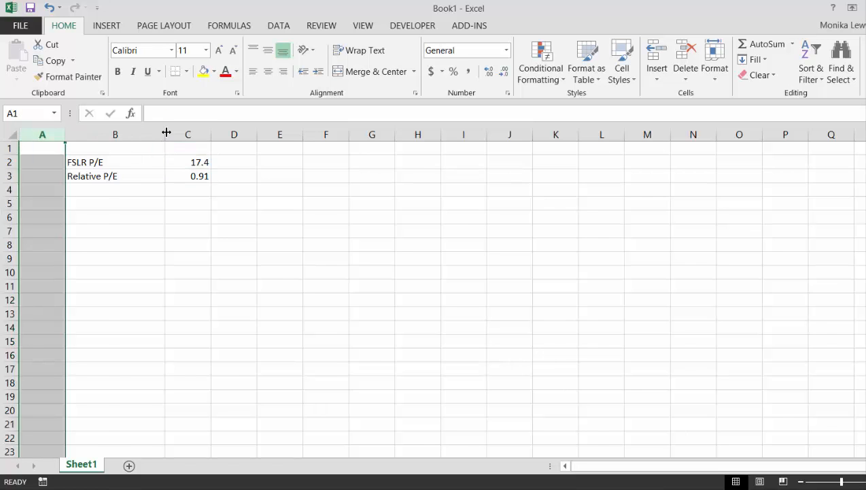
key(ctrl+shift+plus)
key(ctrl+shift+plus)
click(134, 132)
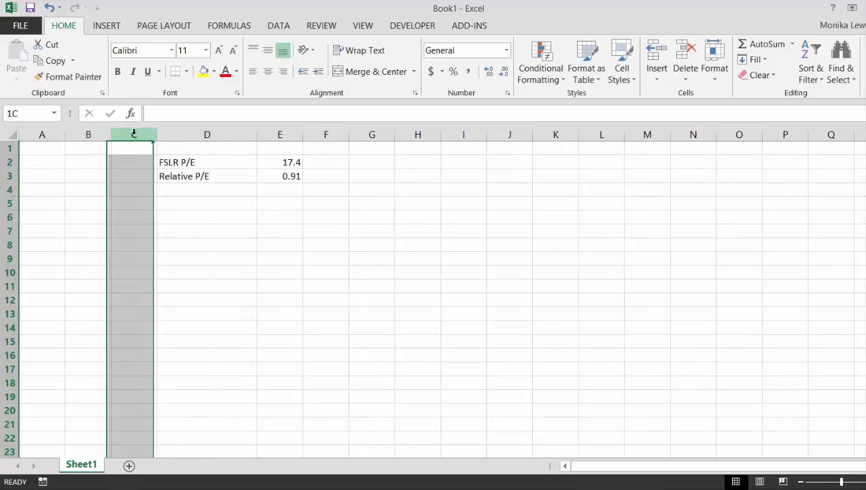
drag(134, 132, 30, 134)
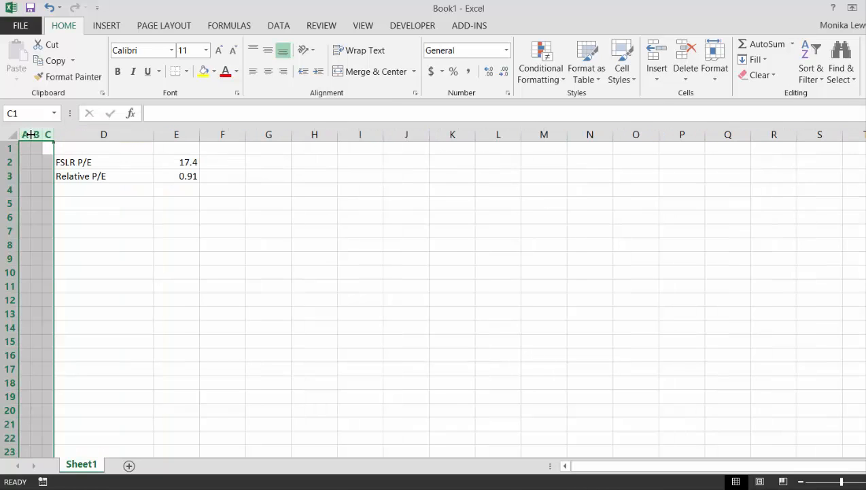
Insert a blank row above the FSLR P/E row and enter the heading Value Line Inputs in A2
click(44, 161)
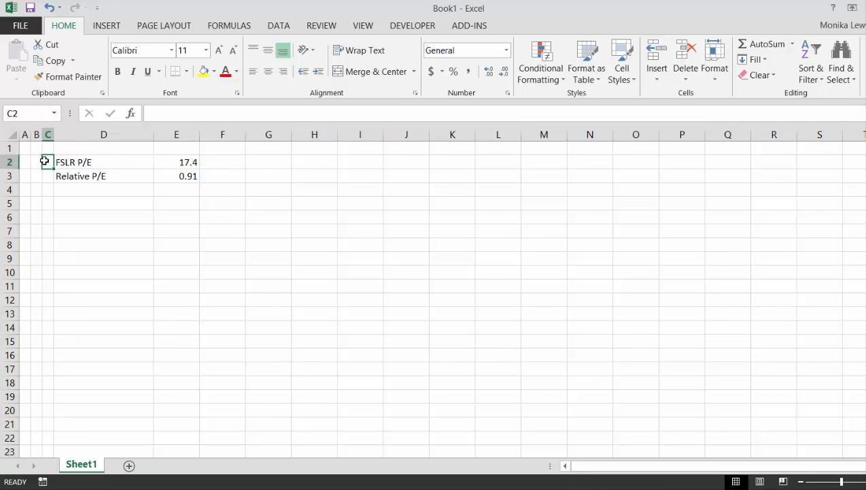
key(shift+space)
key(ctrl+shift+plus)
key(Left)
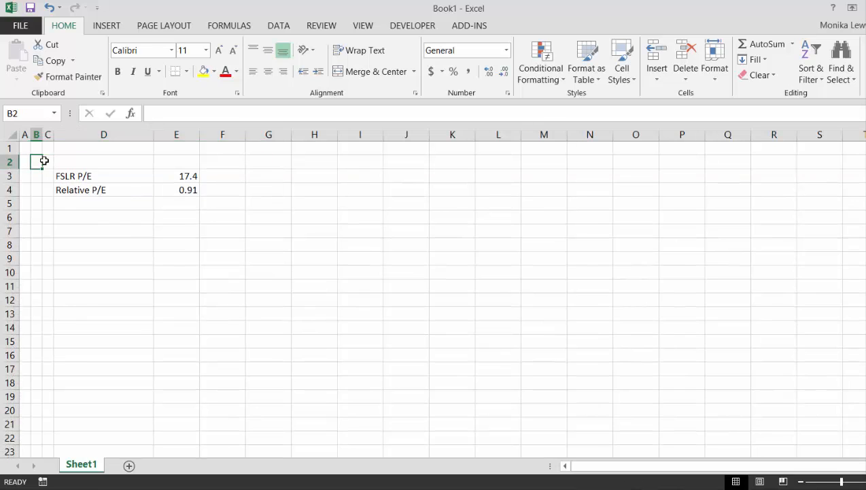
key(Left)
text(Value)
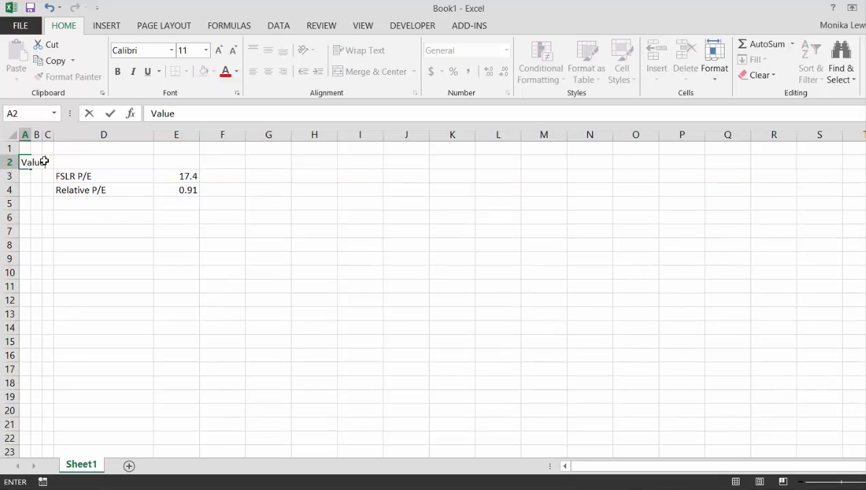
text( Line Inputs)
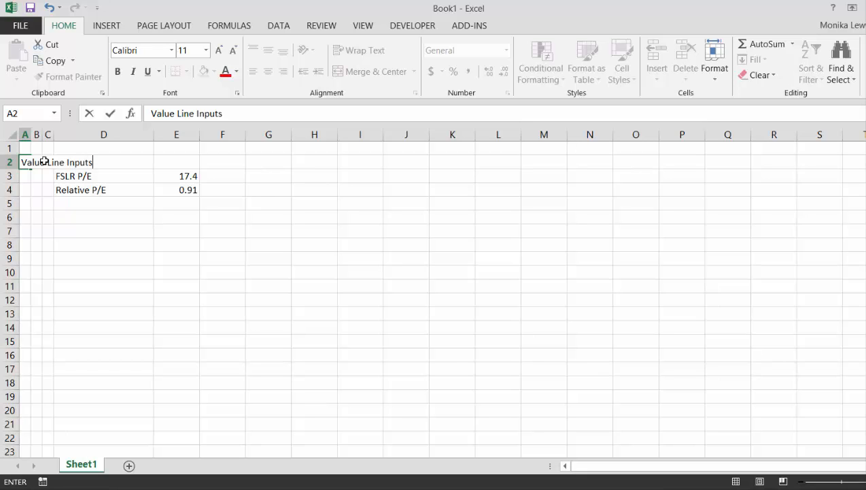
key(Return)
Move the FSLR P/E and Relative P/E labels from D3:D4 to C3:C4
key(Right)
key(Right)
key(Right)
key(shift+Down)
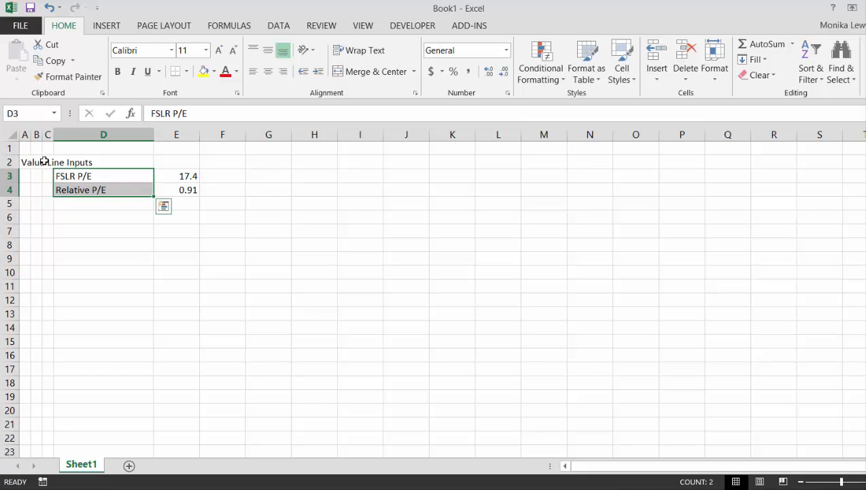
key(ctrl+x)
key(Left)
key(ctrl+v)
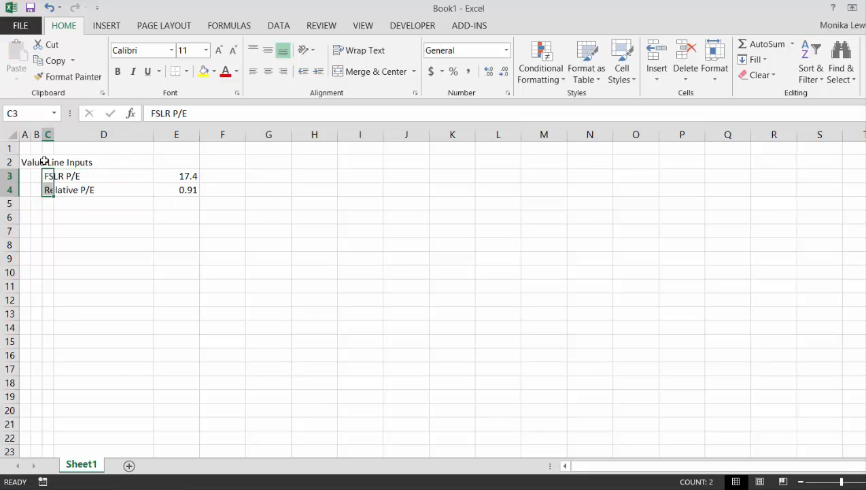
Add the label Overall Market P/E in C5 under the Relative P/E label
key(Right)
key(Right)
key(Left)
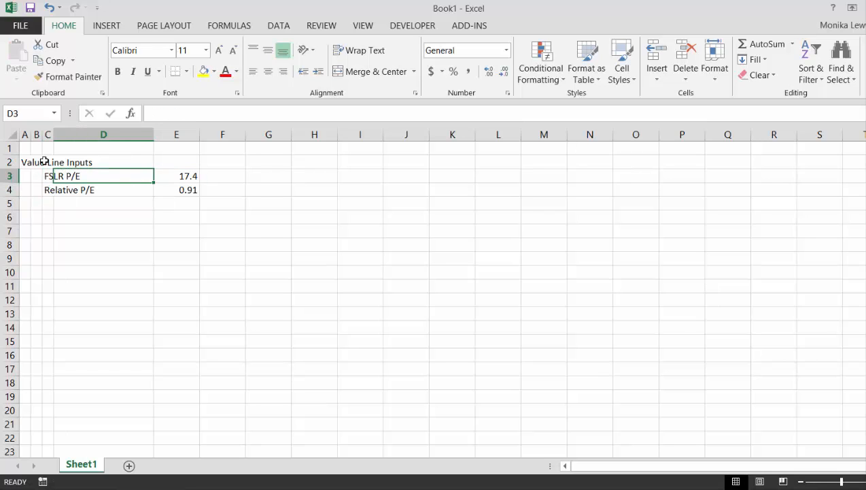
key(Left)
key(Down)
key(Down)
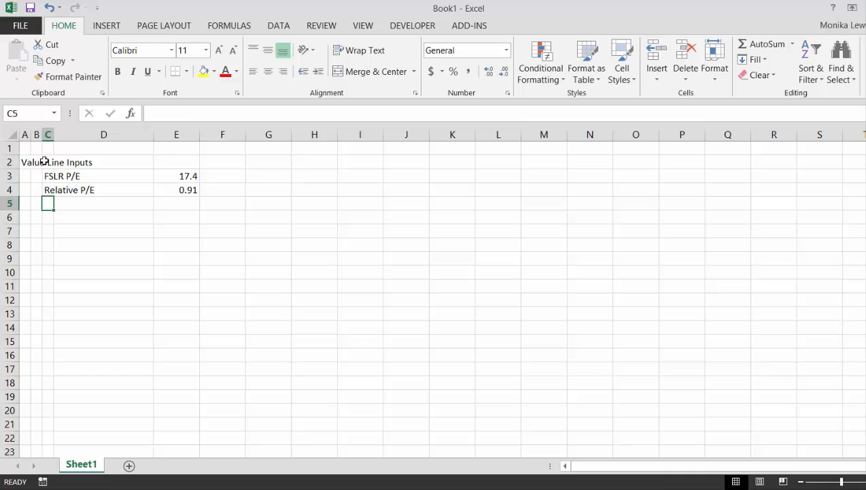
text(Overall)
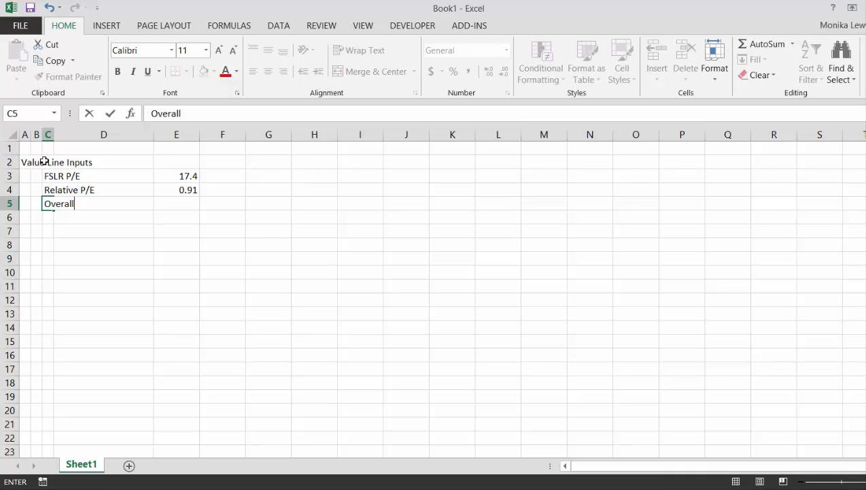
text( Market P)
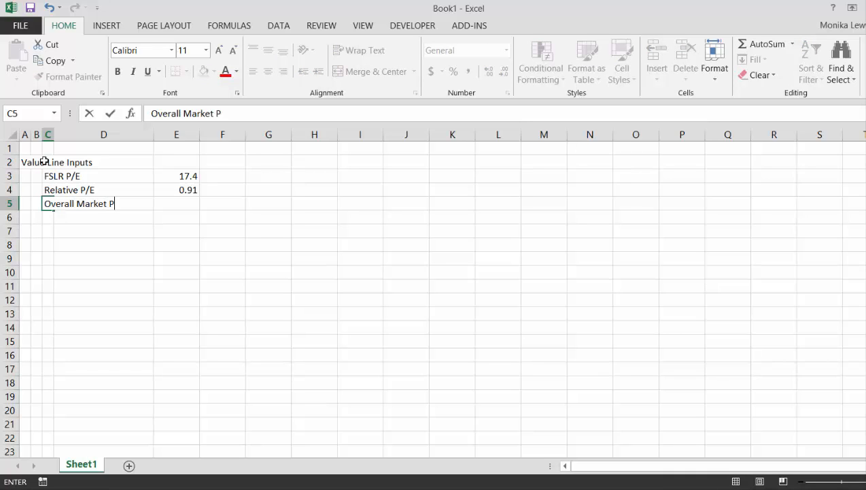
text(/E)
key(Return)
key(Up)
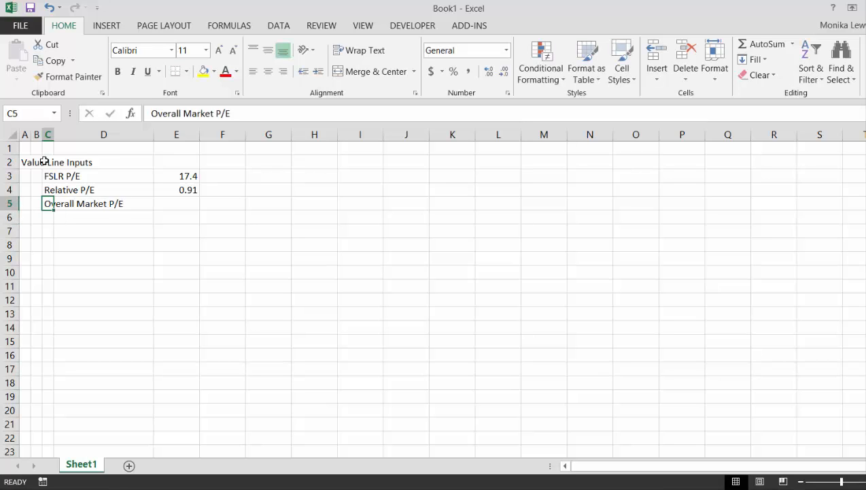
Calculate the overall market P/E in E5 with the formula =E3/E4, formatted as a number with two decimals
key(Right)
key(Right)
text(=)
key(Up)
key(Up)
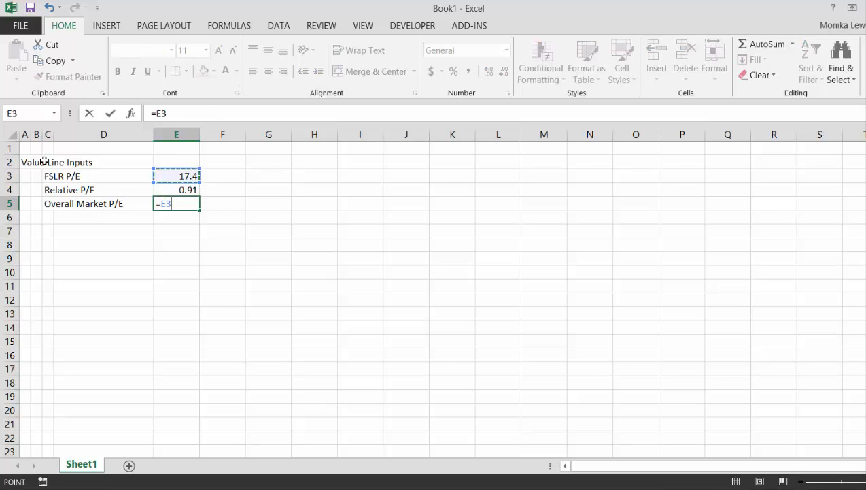
text(/)
key(Up)
key(Return)
key(Up)
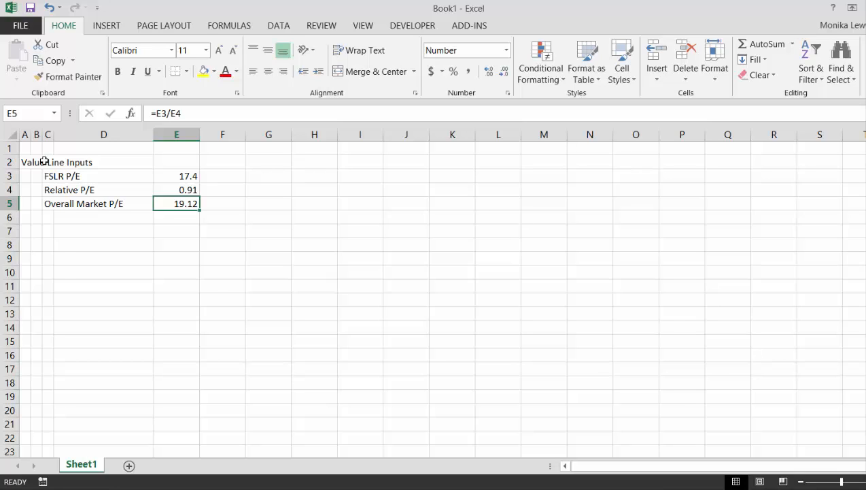
Select cell A7, leaving one blank row beneath the Value Line inputs block
key(Down)
key(Down)
key(Left)
key(Up)
key(Left)
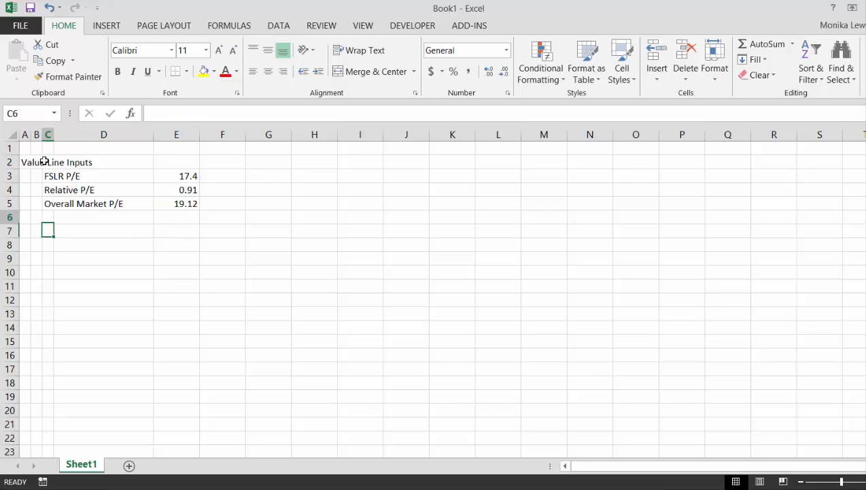
key(Up)
key(Up)
key(Up)
key(Down)
key(Down)
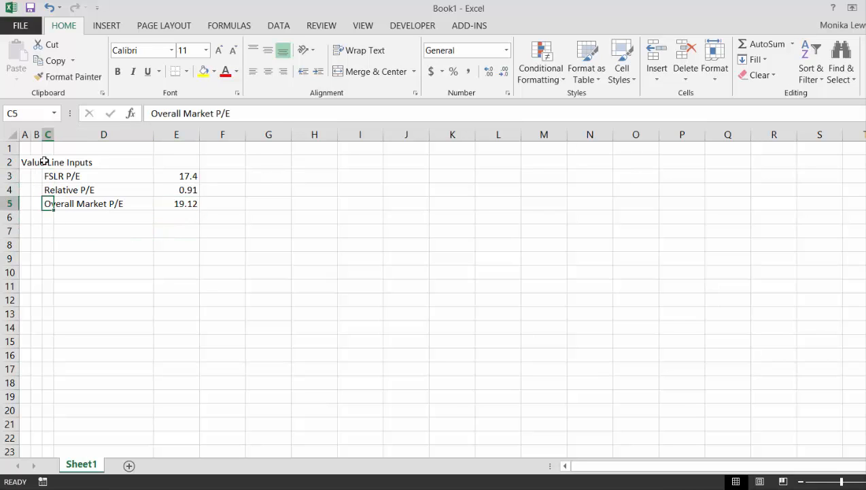
key(Down)
key(Down)
key(Left)
key(Left)
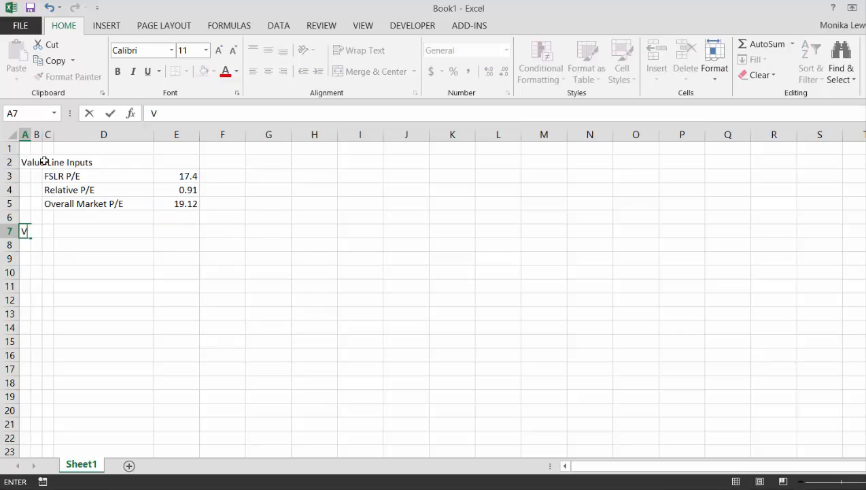
text(Value Line)
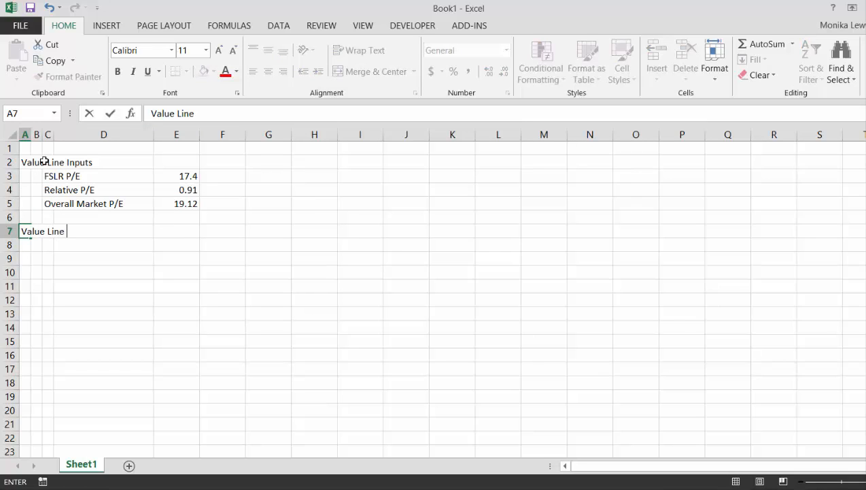
key(BackSpace)
key(BackSpace)
key(BackSpace)
key(BackSpace)
key(BackSpace)
key(BackSpace)
key(BackSpace)
key(BackSpace)
key(BackSpace)
key(BackSpace)
key(BackSpace)
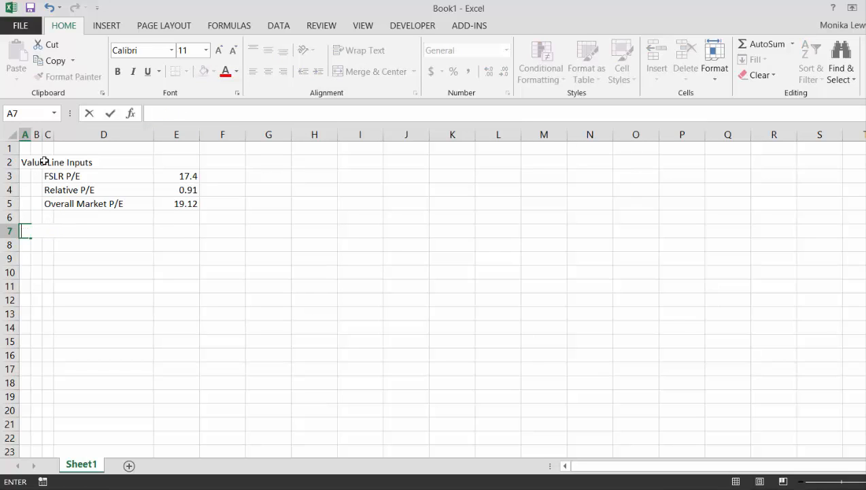
Enter the section heading Marco Analysis in A7
text(Marco Anal)
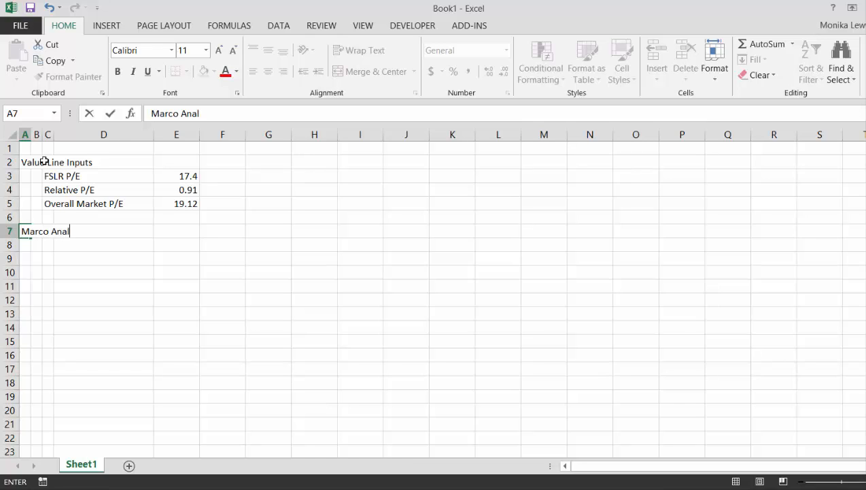
text(ysis)
key(Return)
List the labels Growth, Cost of Capital and Retun above Cost of Capital in cells B8 to B10
key(Right)
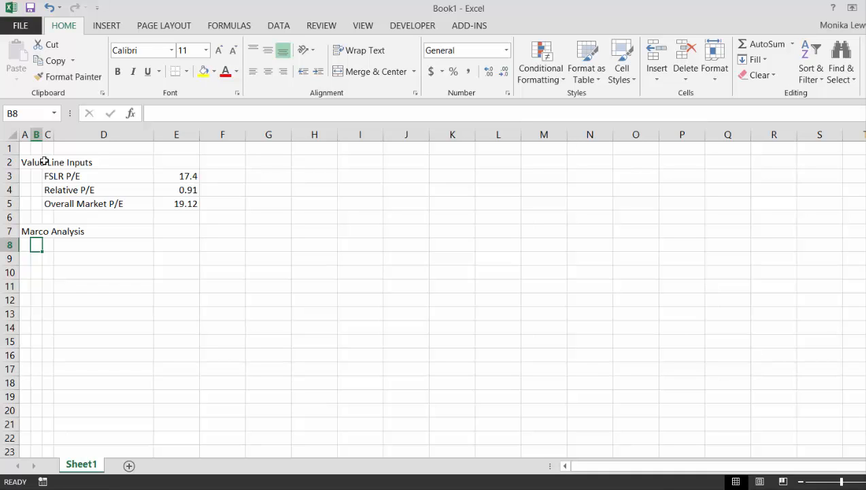
text(Growth)
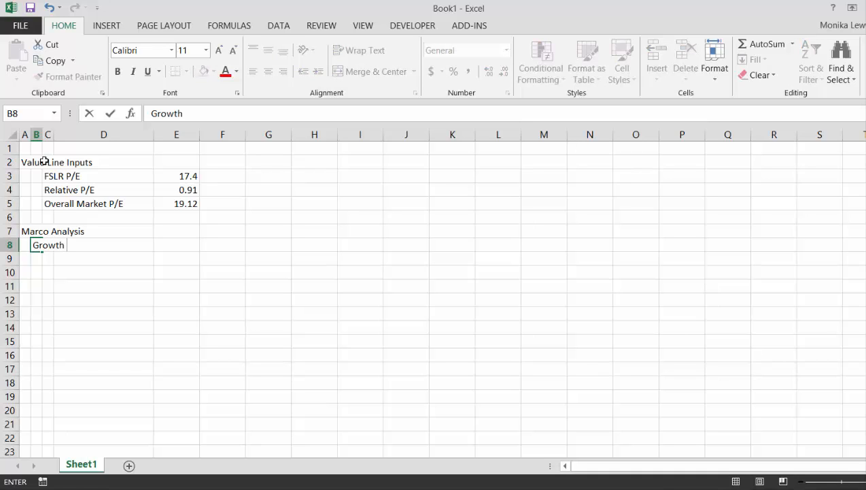
key(Return)
text(Cost of C)
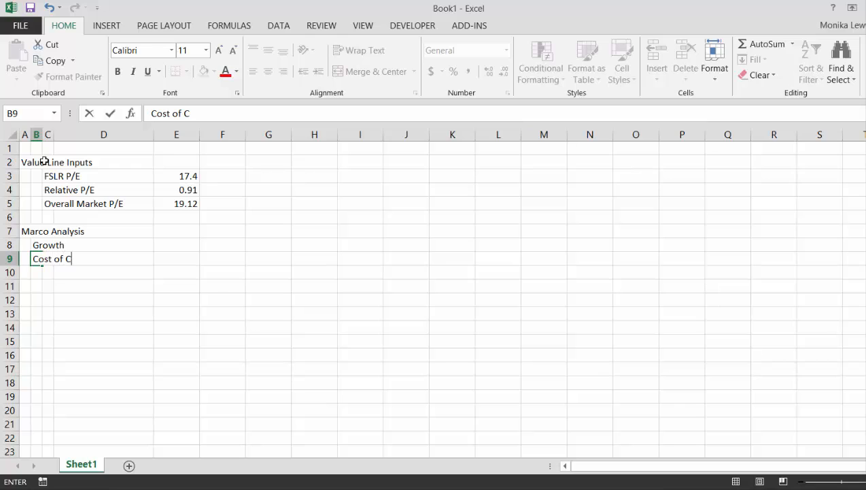
text(apital)
key(Return)
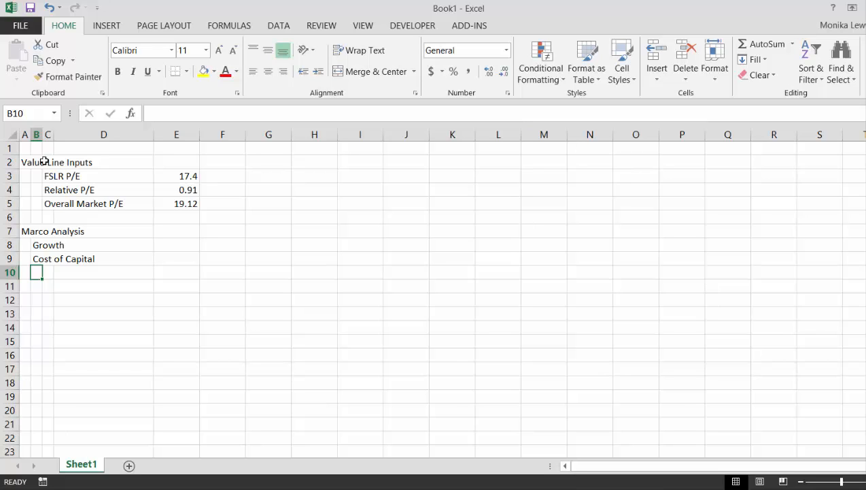
text(Retun a)
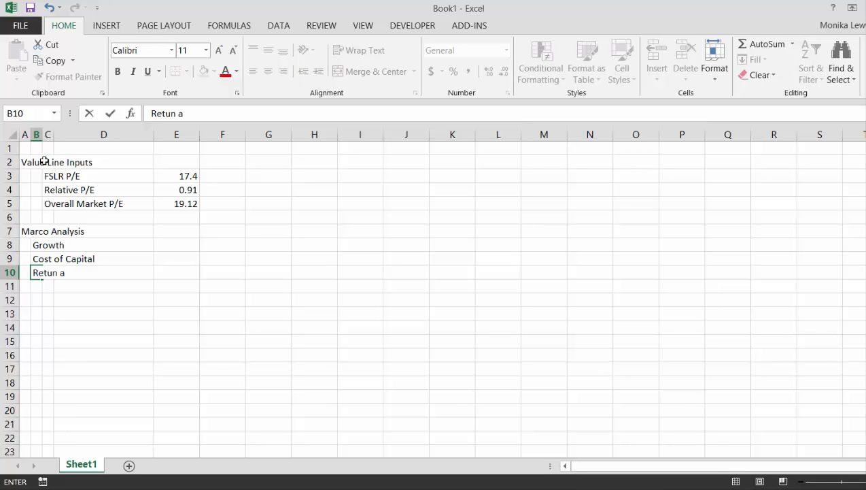
text(bove Cost )
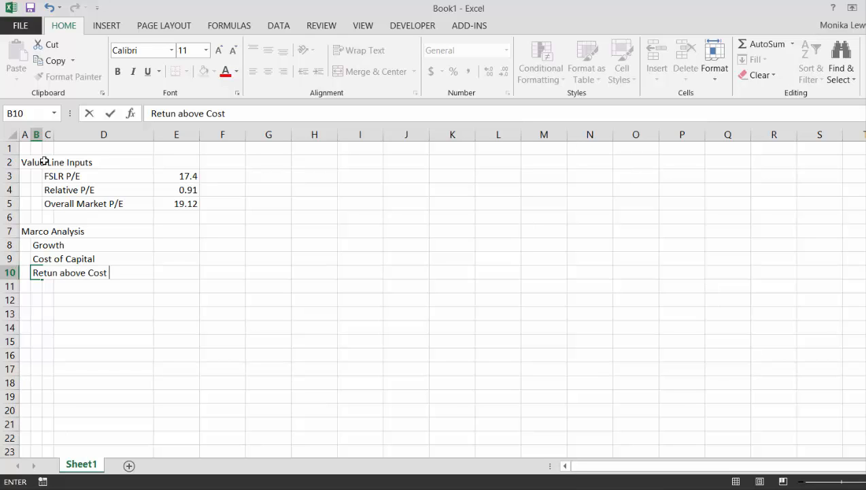
text(of Capital)
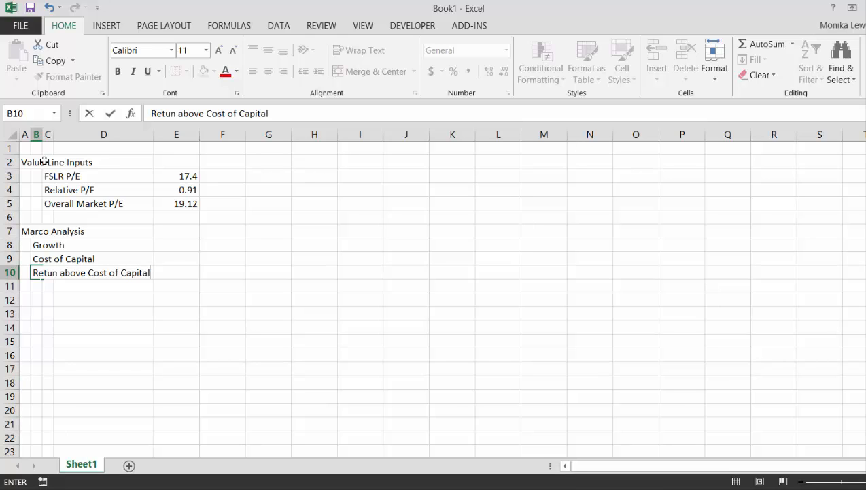
key(Return)
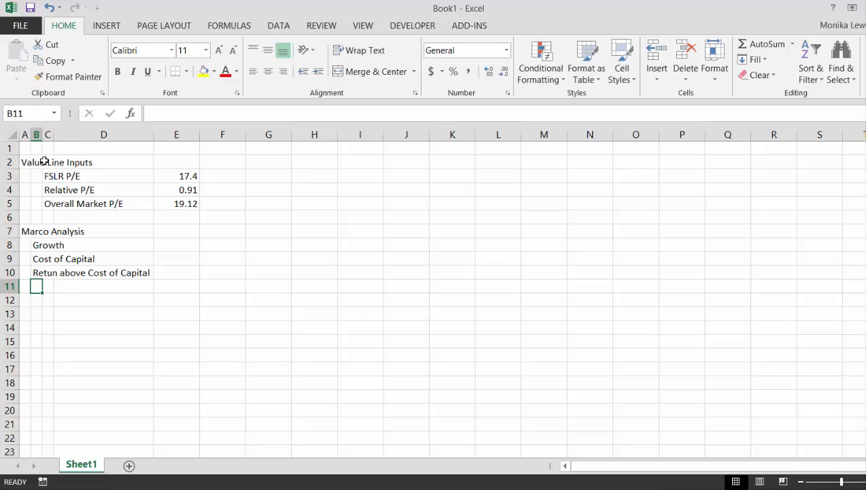
Enter the label Base Investement in B12, leaving row 11 blank
key(Down)
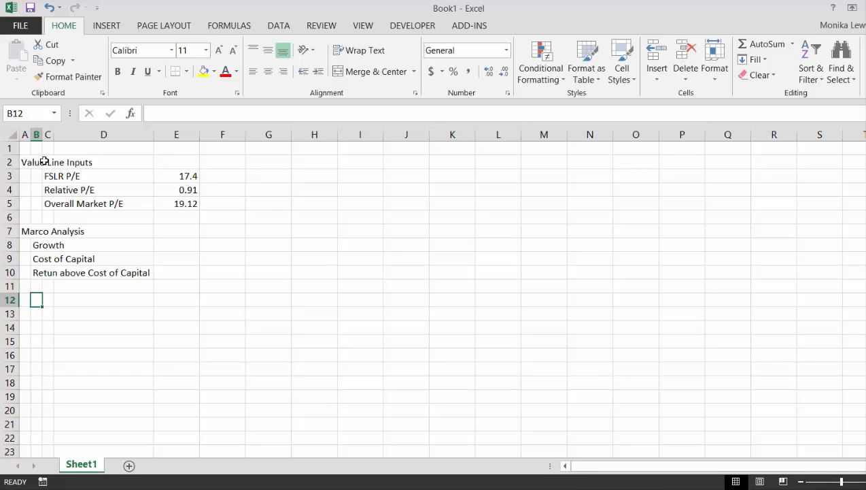
text(Base)
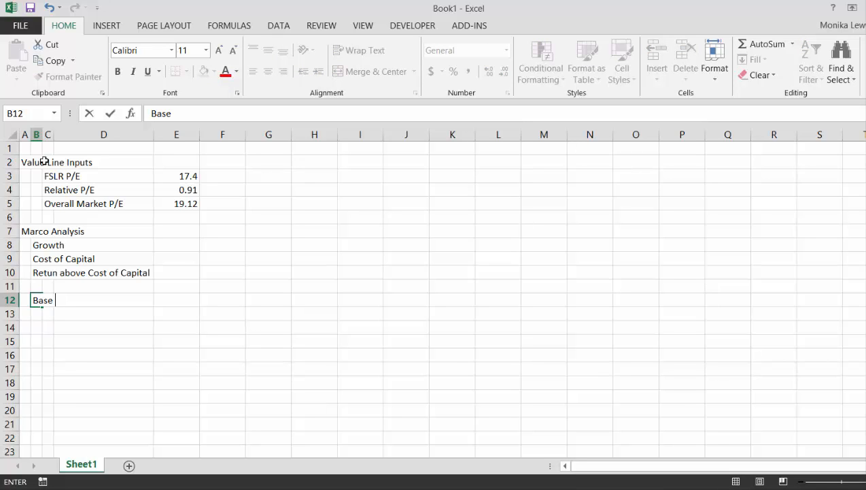
text( Investem)
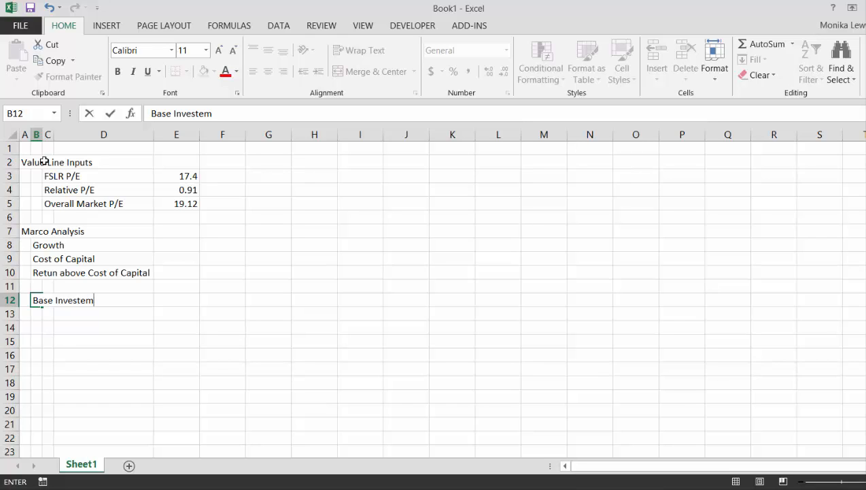
text(ent)
key(Return)
key(Up)
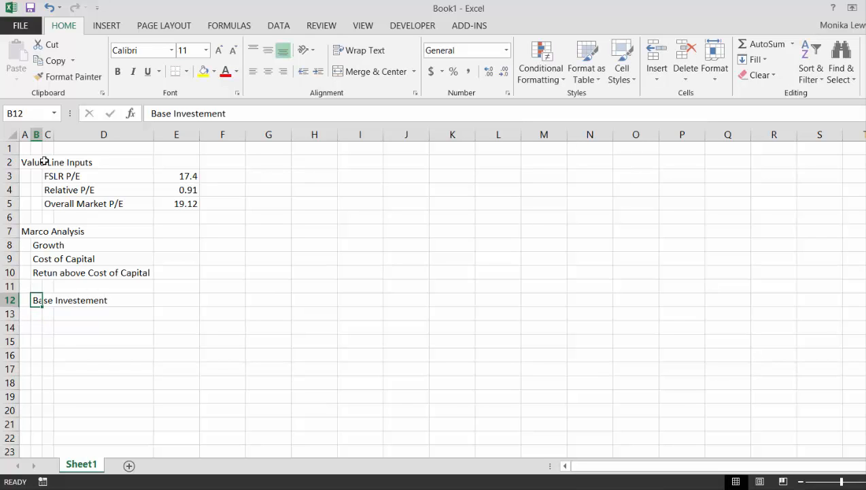
Enter 10,000 as the Base Investement amount in E12
key(Up)
key(Up)
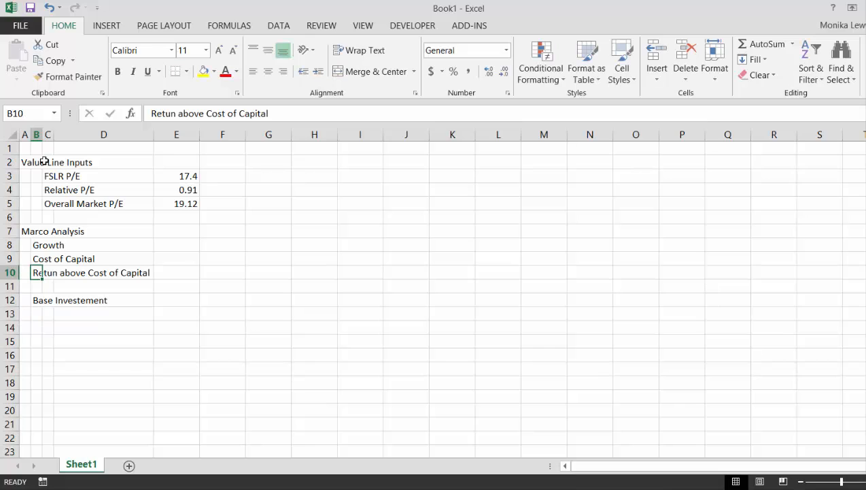
key(Down)
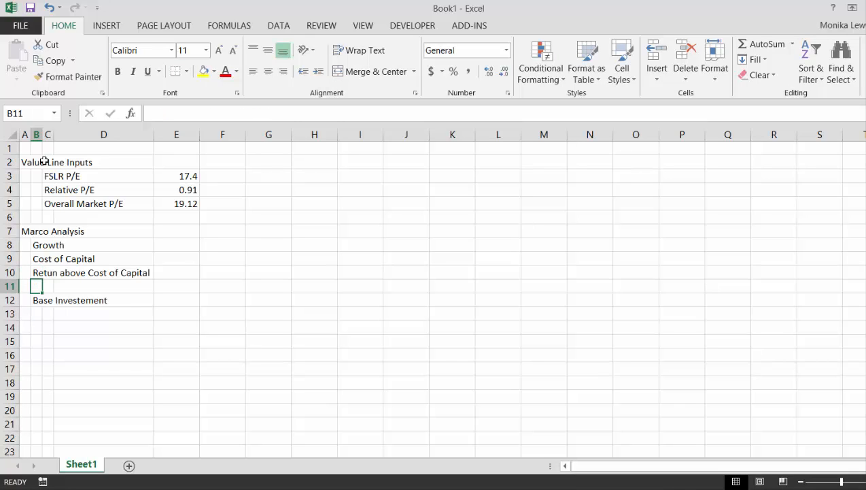
key(Down)
key(Right)
key(Right)
key(Right)
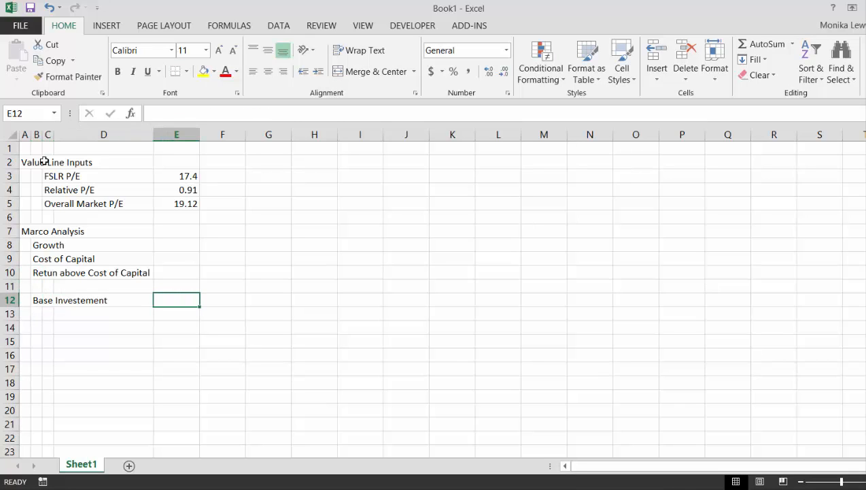
text(10,000)
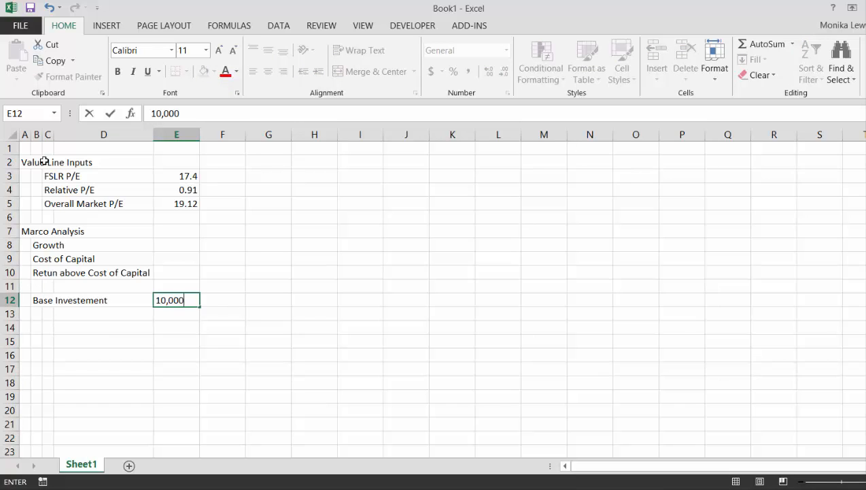
key(Return)
Enter 6% as the Growth rate in E8
key(Up)
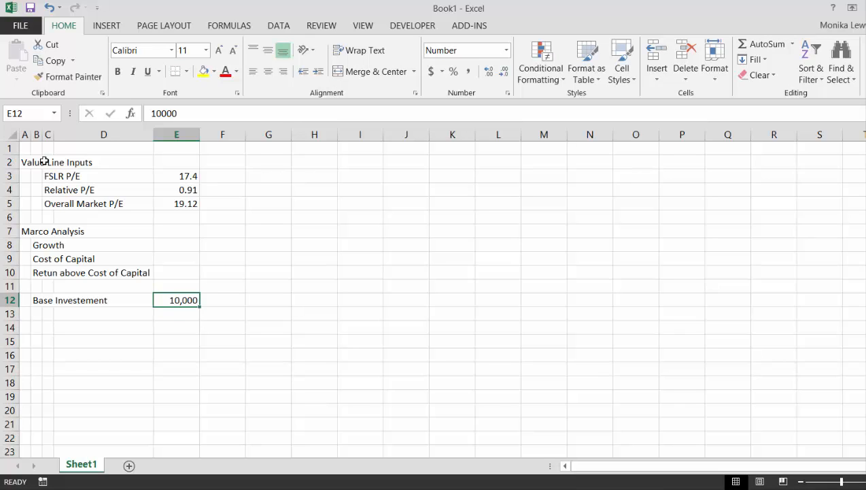
key(Up)
key(Up)
key(Up)
key(Up)
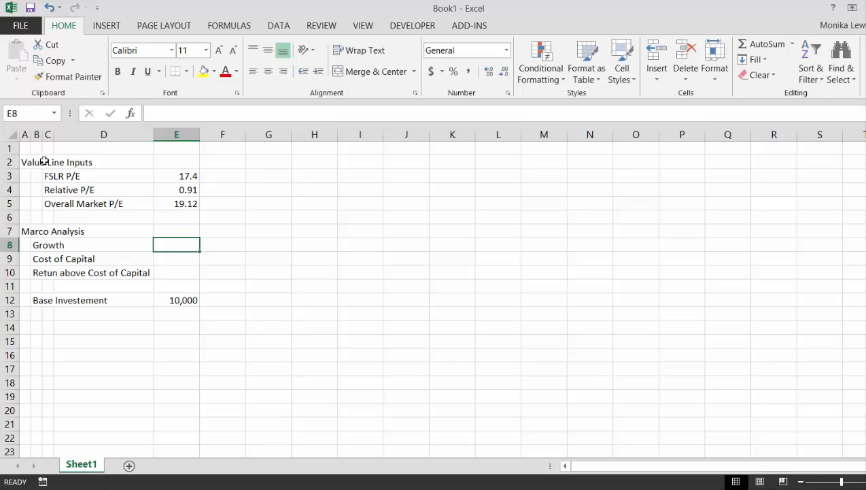
text(6%)
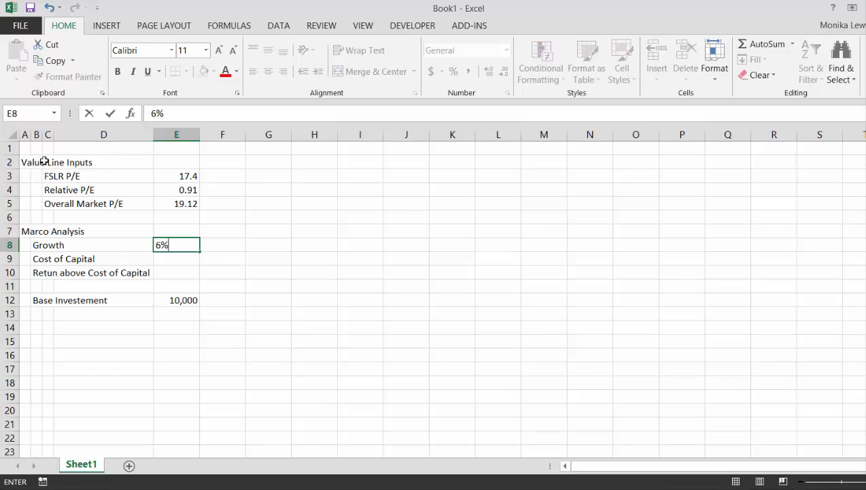
key(Return)
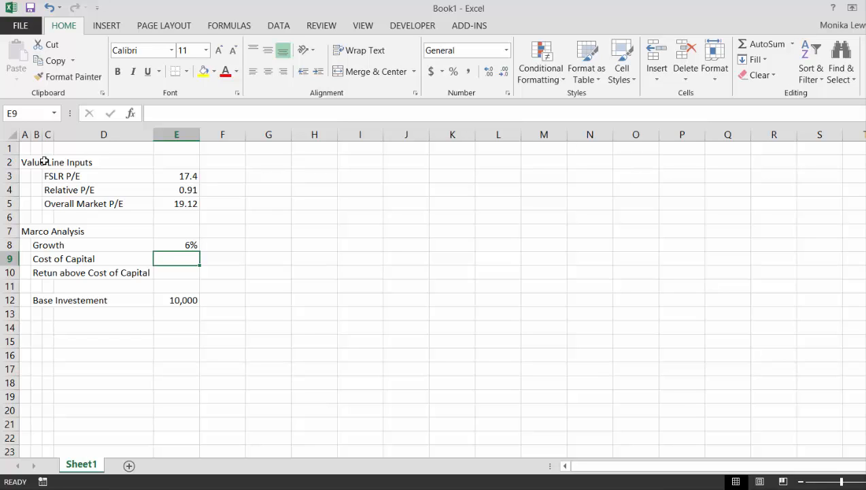
Change the Growth rate in E8 to 4%
key(Up)
text(4%)
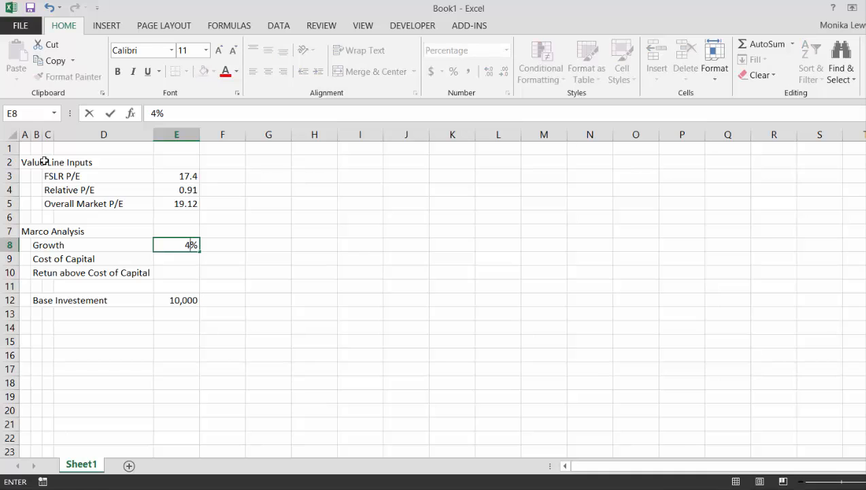
key(Return)
key(Left)
key(Right)
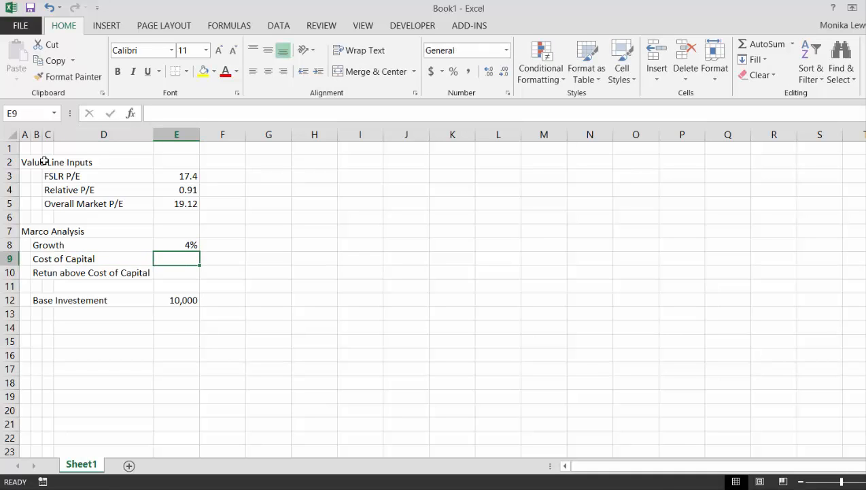
Set the Growth rate in E8 to 5%
key(Up)
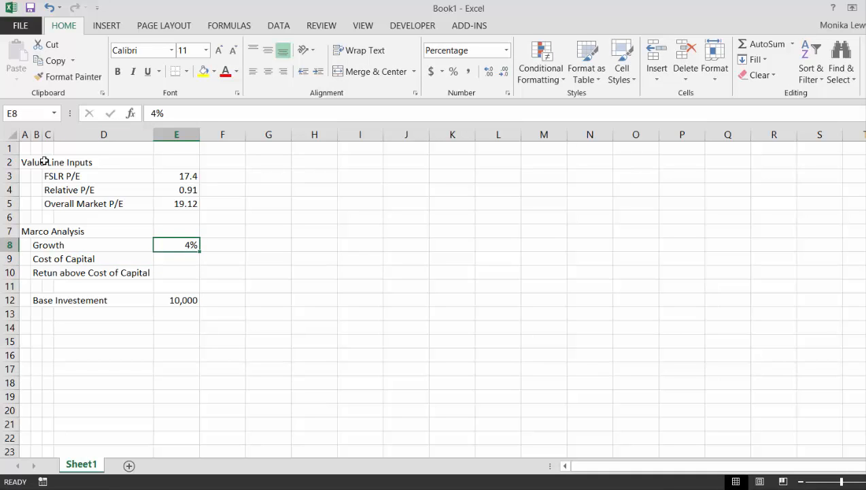
text(5%)
key(Return)
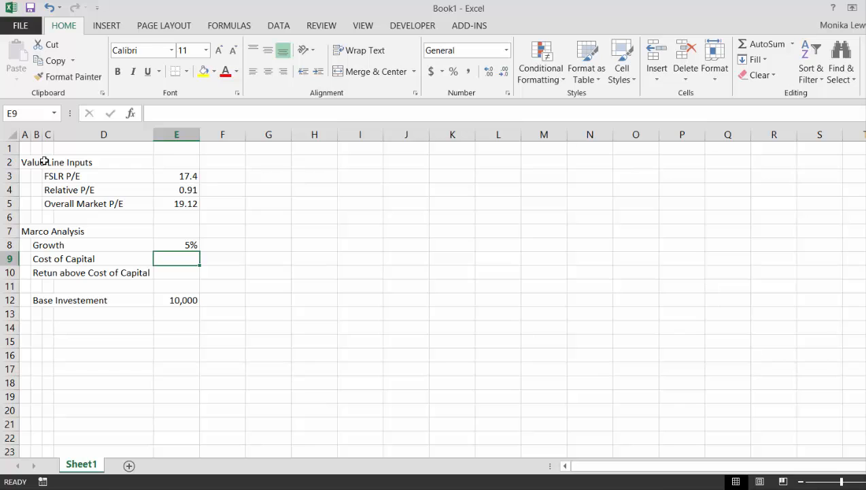
Enter 6% for Cost of Capital in E9 and 4% for Retun above Cost of Capital in E10
text(6%)
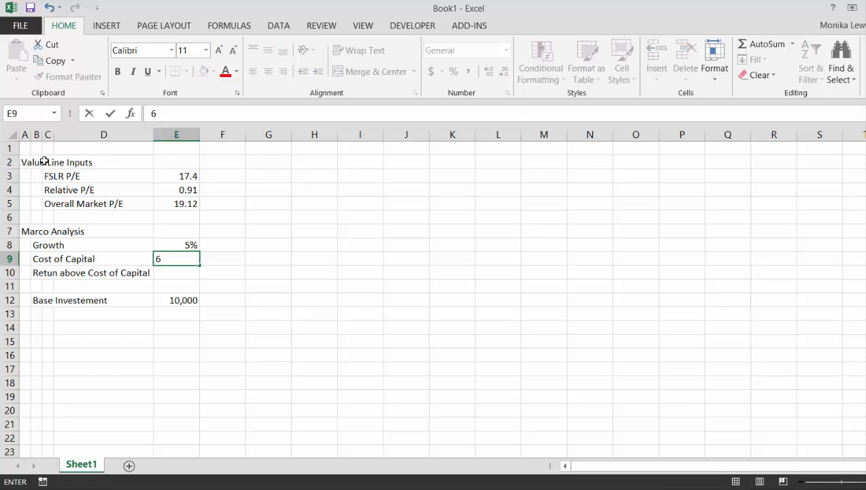
key(Return)
key(Left)
key(Left)
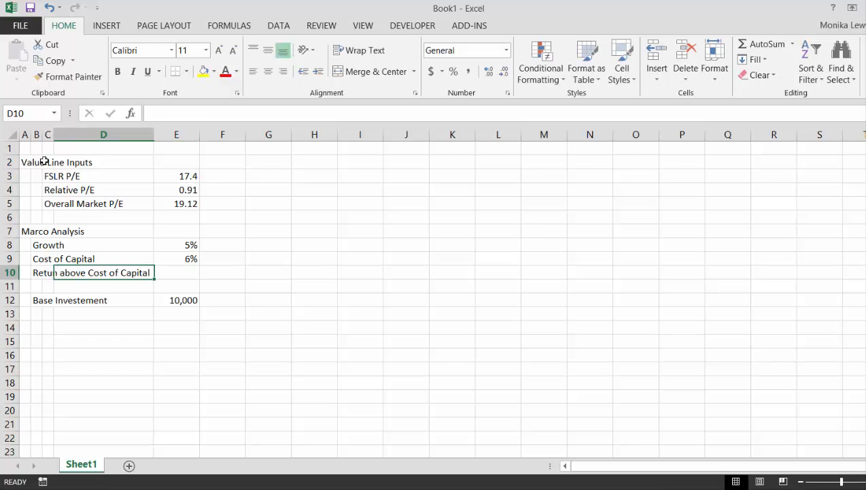
key(Right)
key(Right)
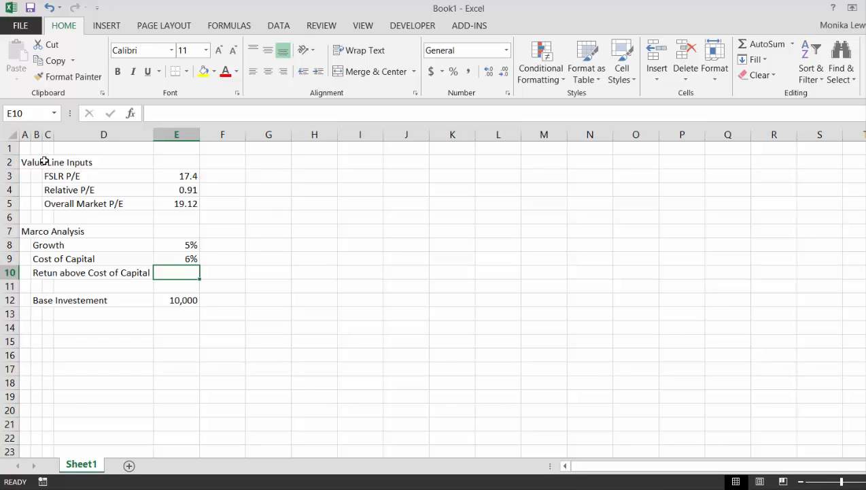
text(4%)
key(Return)
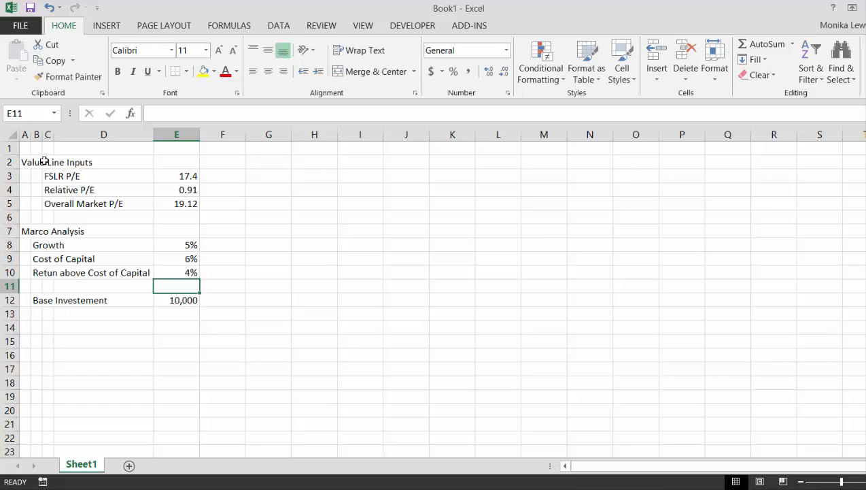
Enter the section heading Outputs in H2, level with the Value Line Inputs heading
key(Up)
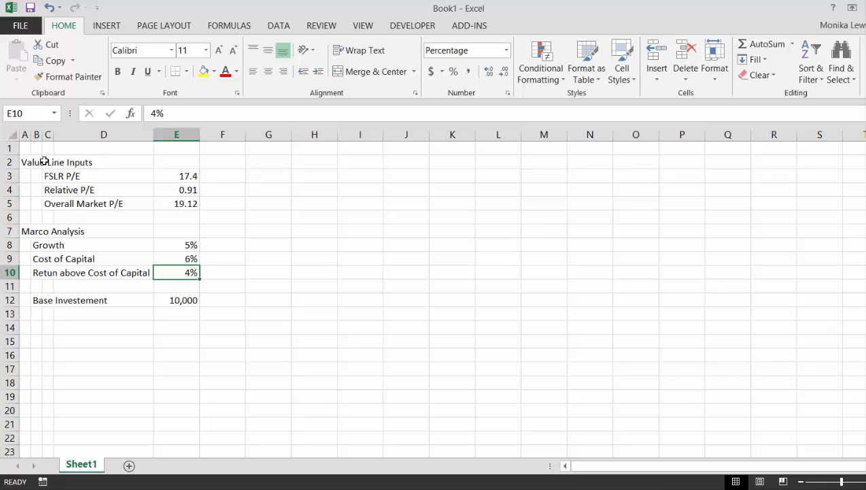
key(Down)
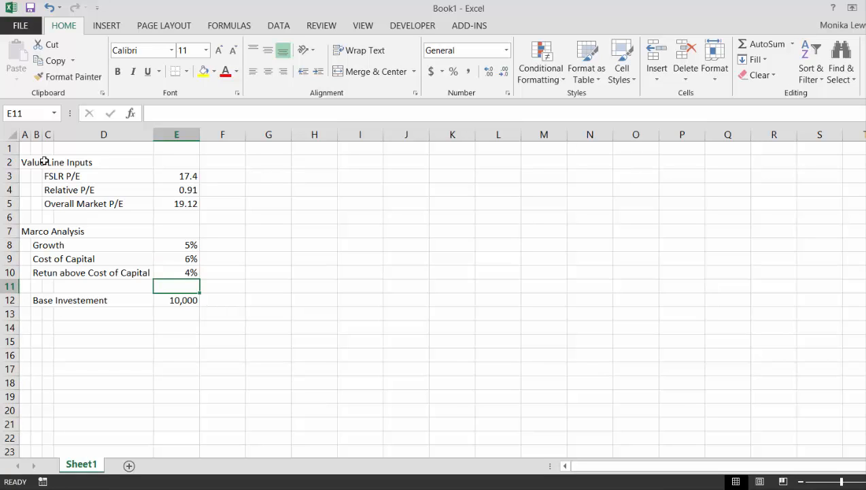
key(Down)
key(Down)
key(Down)
key(Left)
key(Up)
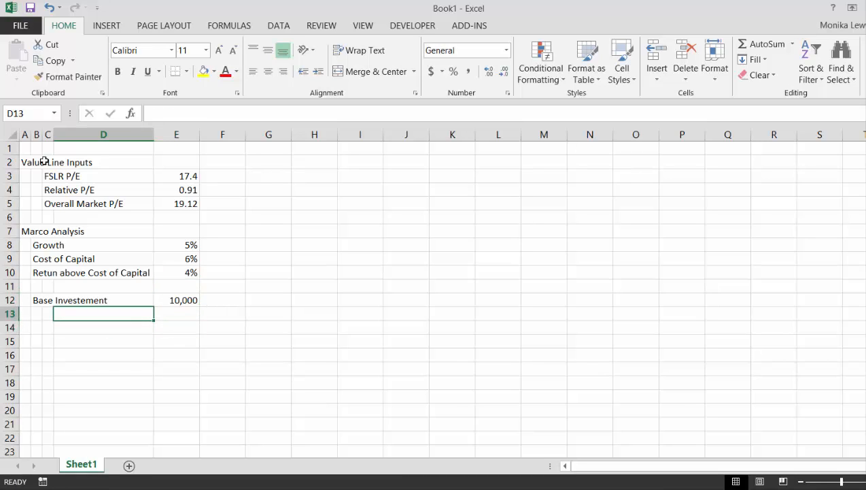
key(Up)
key(Up)
key(Up)
key(Up)
key(Up)
key(Up)
key(Up)
key(Up)
key(Up)
key(Up)
key(Up)
key(Right)
key(Right)
key(Right)
key(Right)
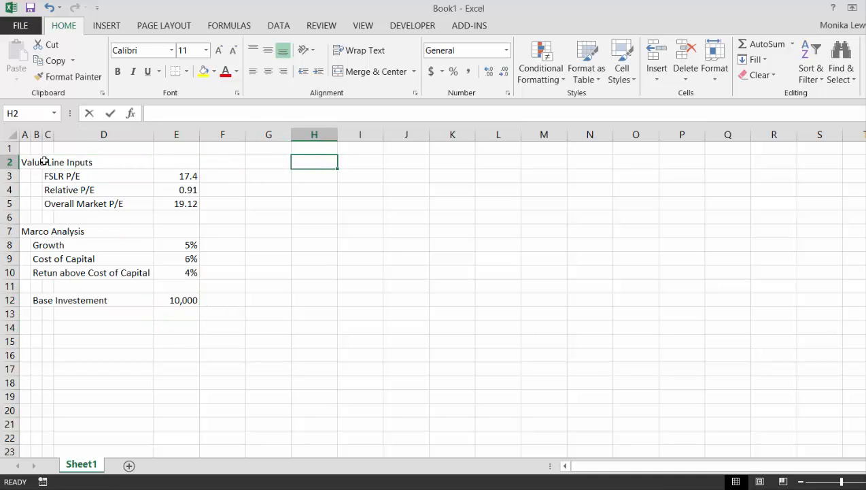
text(Outputs)
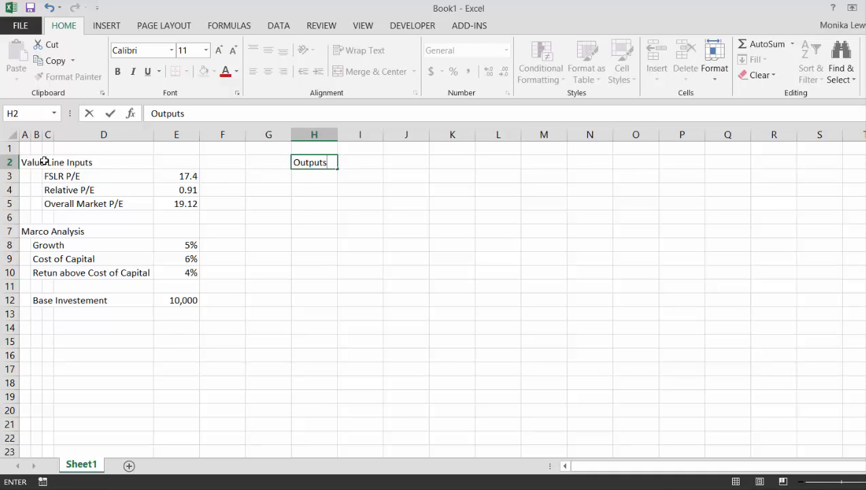
key(Return)
key(Down)
key(Up)
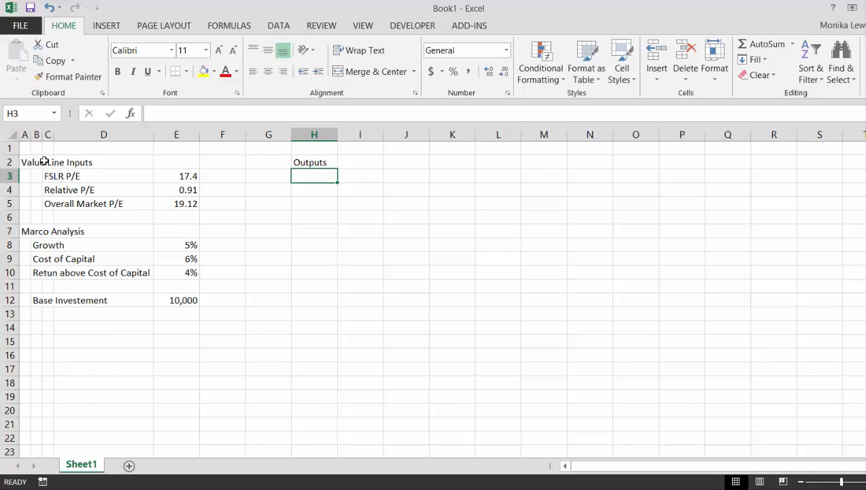
text(Value of)
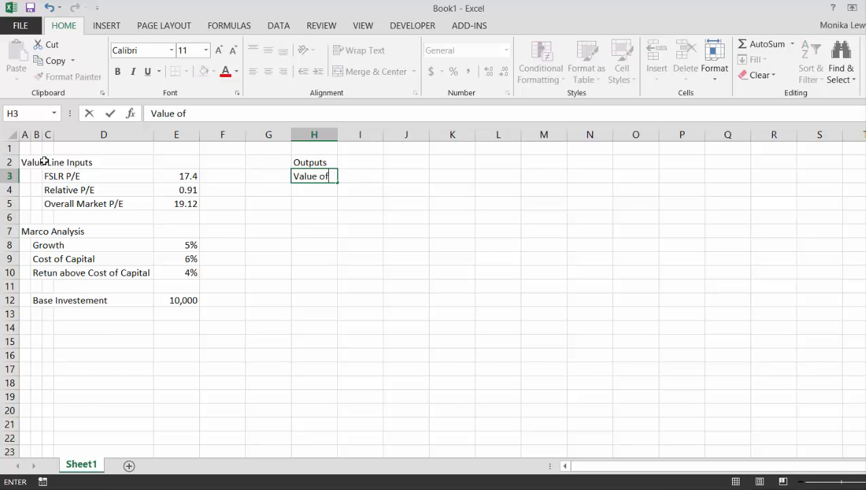
key(BackSpace)
key(BackSpace)
key(BackSpace)
key(BackSpace)
key(BackSpace)
key(BackSpace)
key(BackSpace)
key(BackSpace)
Enter the labels Total Value in H3 and Implied P/E in H4 under the Outputs heading
text(Tot)
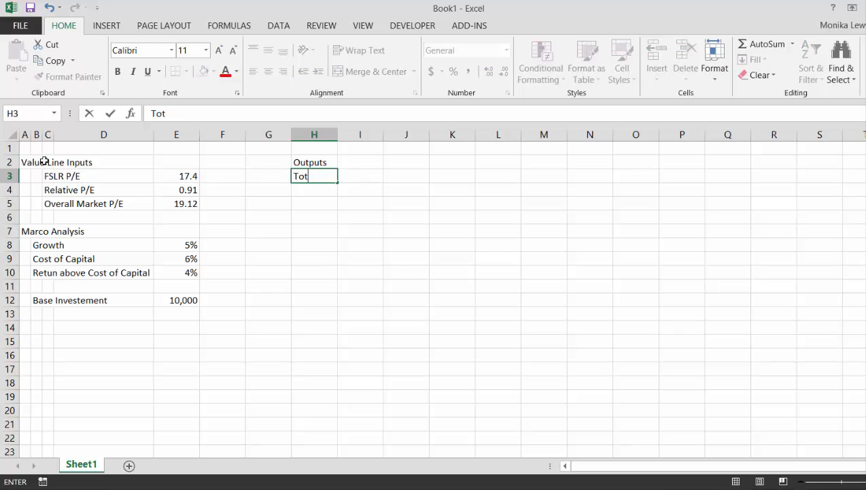
text(al Value)
key(Return)
text(T)
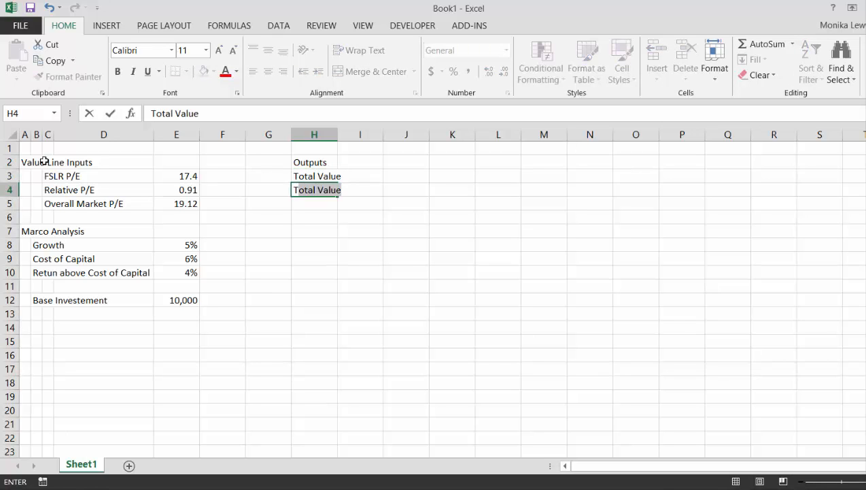
key(BackSpace)
key(BackSpace)
text(I)
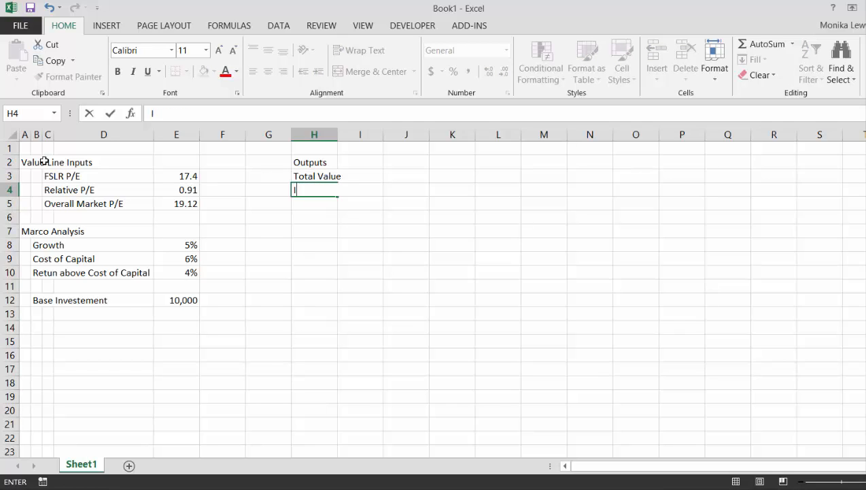
text(mplie)
key(BackSpace)
text(ied P/E)
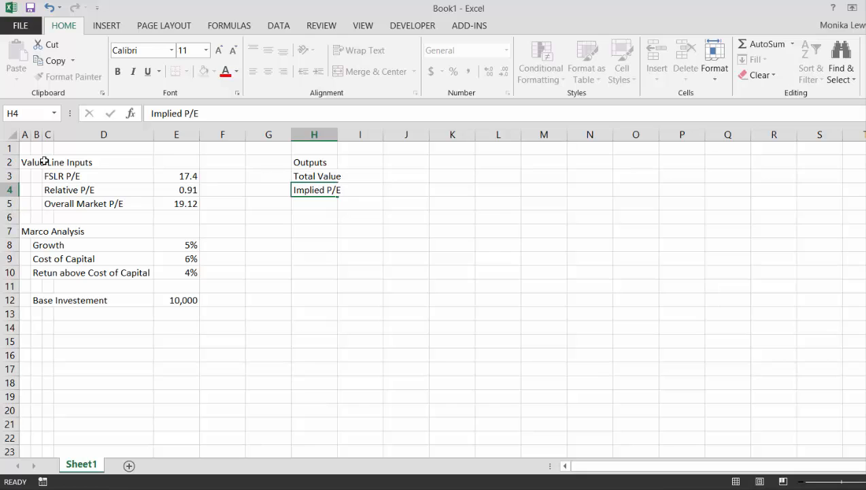
key(Return)
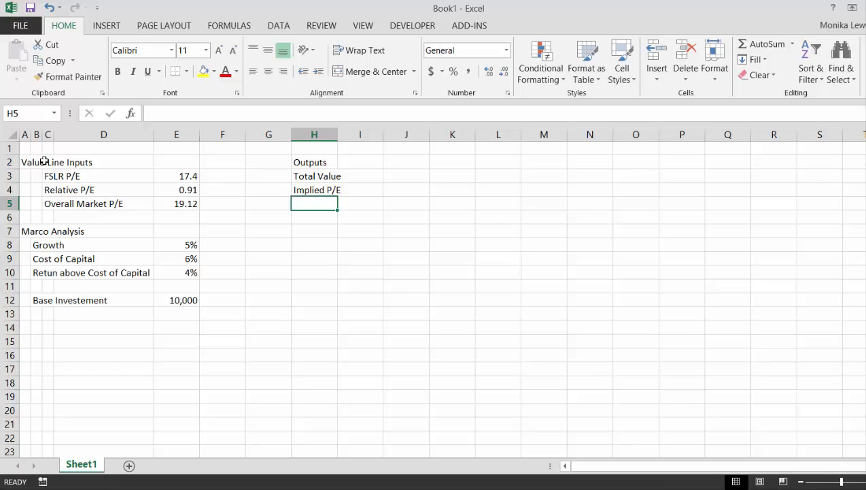
Insert two blank rows at row 11, between the return rates and the Base Investement row
key(Down)
key(Down)
key(Down)
key(Down)
key(Down)
key(Down)
key(Down)
key(Down)
key(Left)
key(Left)
key(Left)
key(Left)
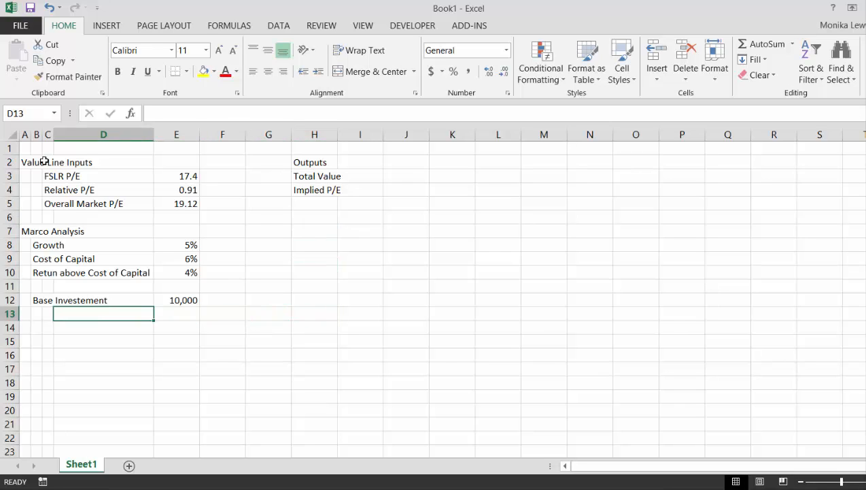
key(Left)
key(Left)
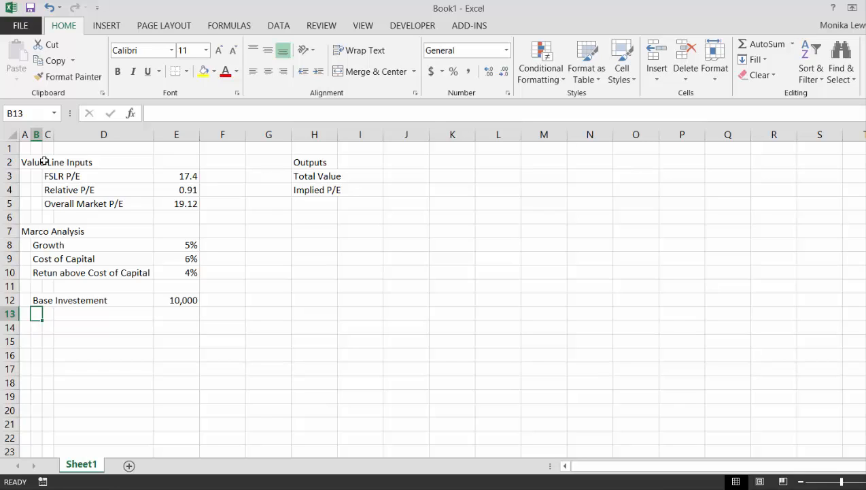
key(Up)
key(Up)
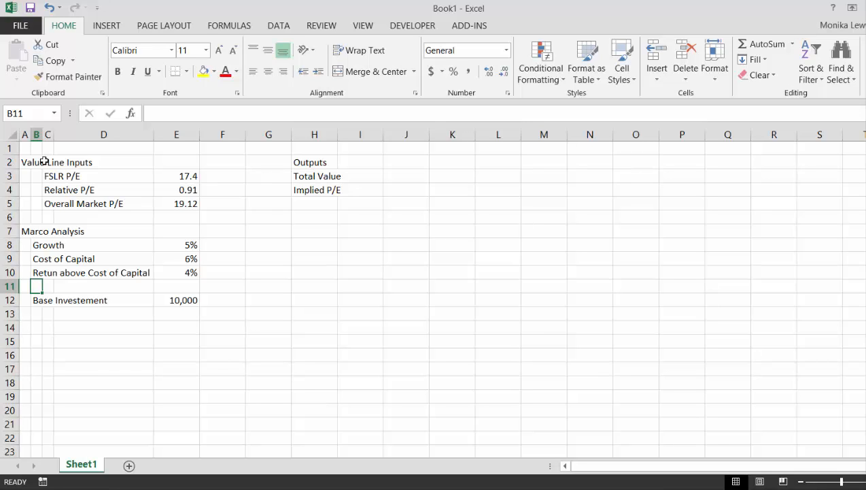
key(shift+space)
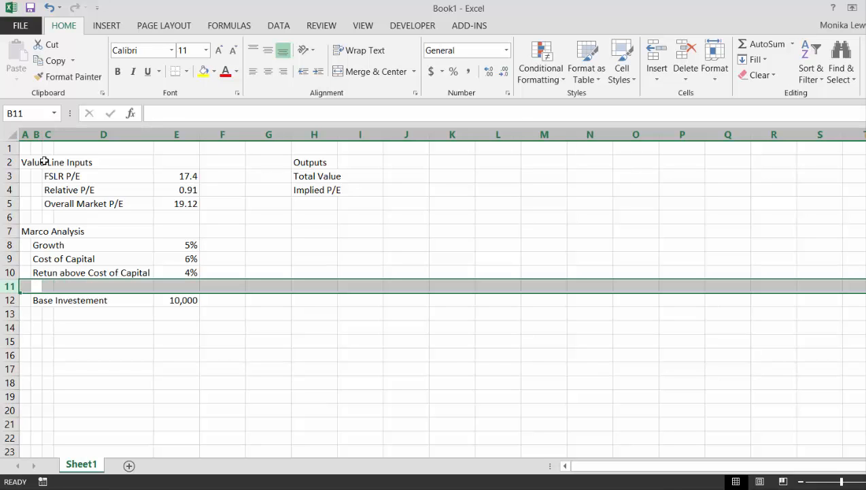
key(ctrl+shift+plus)
key(ctrl+shift+plus)
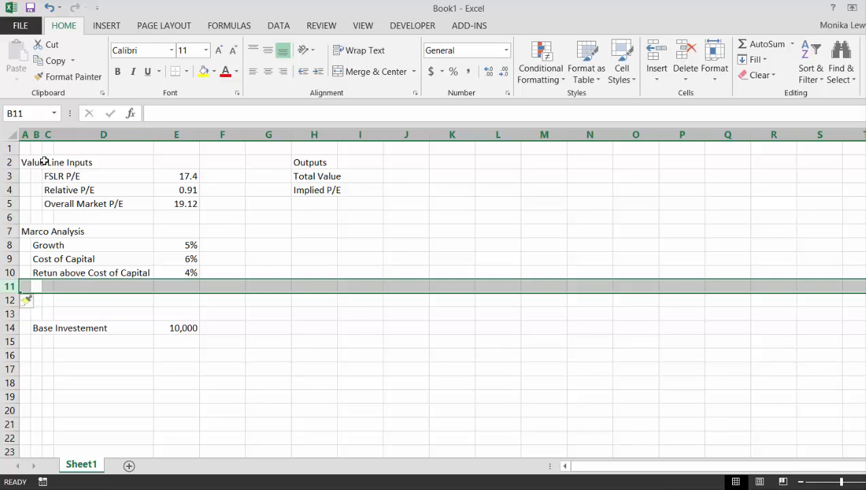
Enter the label Total Return in B11, under Retun above Cost of Capital
key(shift+BackSpace)
text(Tota)
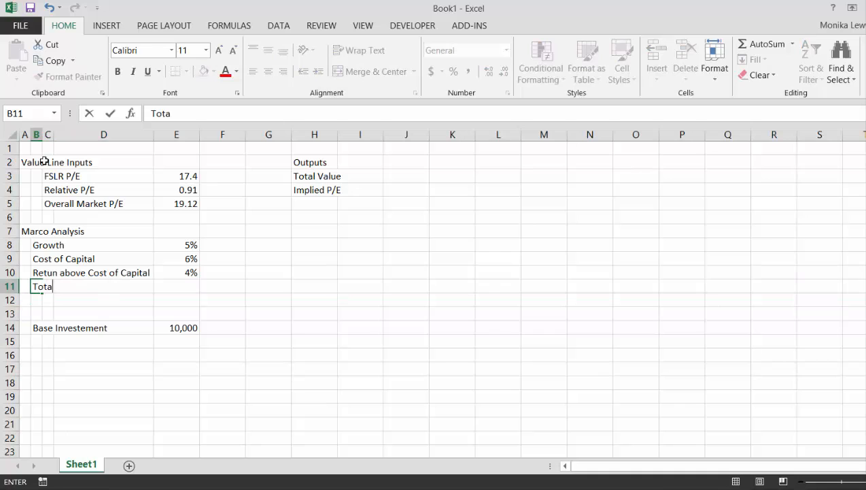
text(l Return)
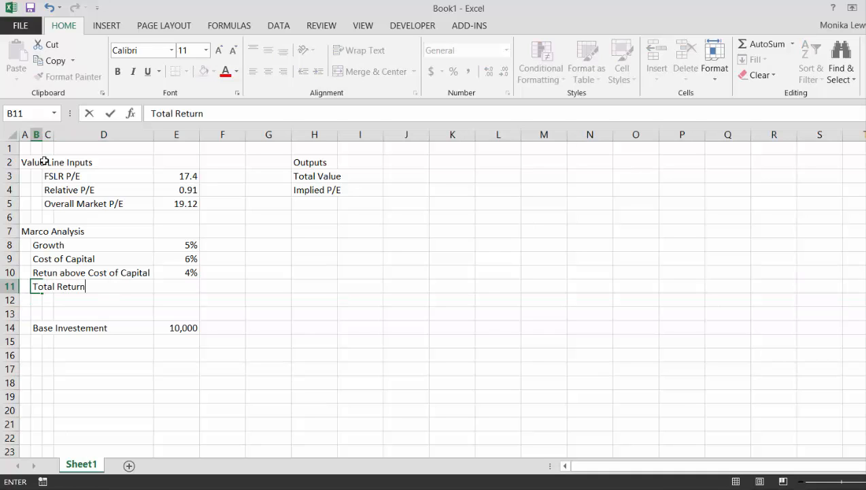
key(Return)
Calculate Total Return in E11 as the sum of Cost of Capital and Retun above Cost of Capital in E9:E10
key(Up)
key(Right)
key(Right)
key(Right)
key(Up)
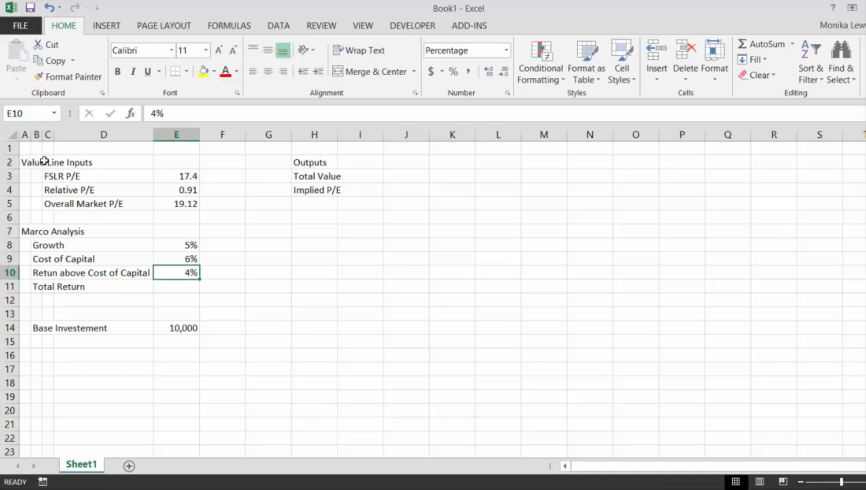
key(Up)
key(shift+Down)
key(shift+Down)
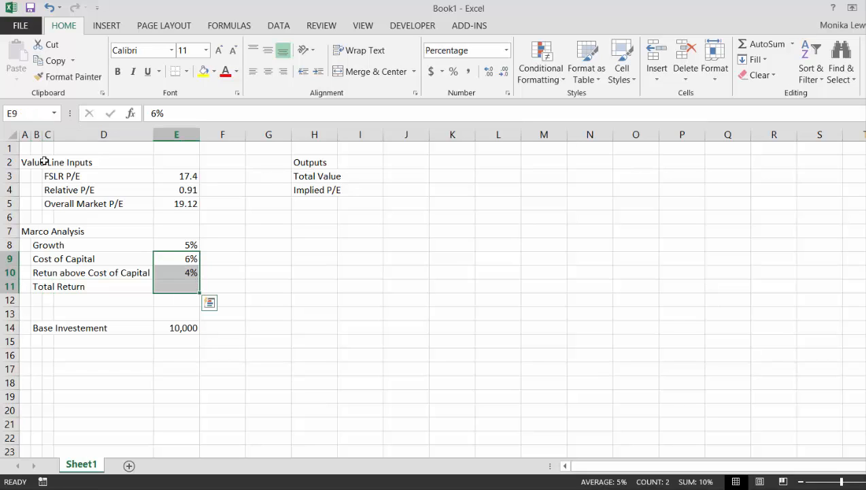
key(alt+equal)
key(Return)
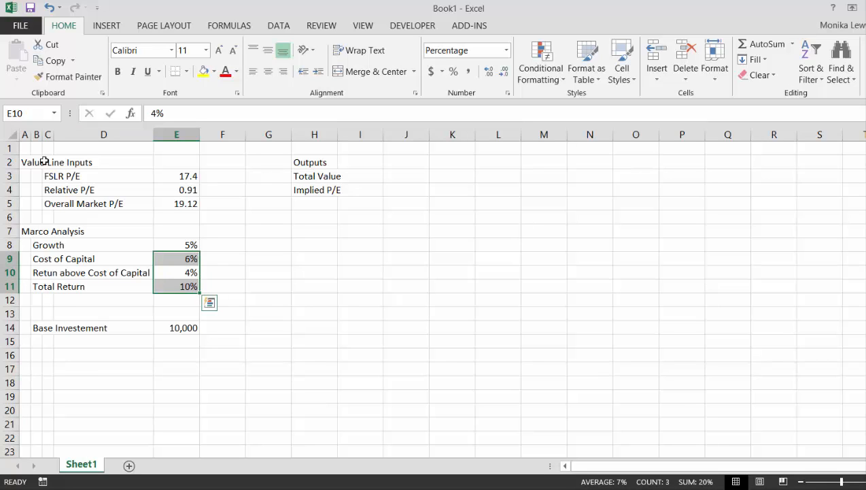
Enter the label Re-investment of Earnings in B12, below Total Return
key(Down)
key(Down)
key(Up)
key(Left)
key(Left)
key(Left)
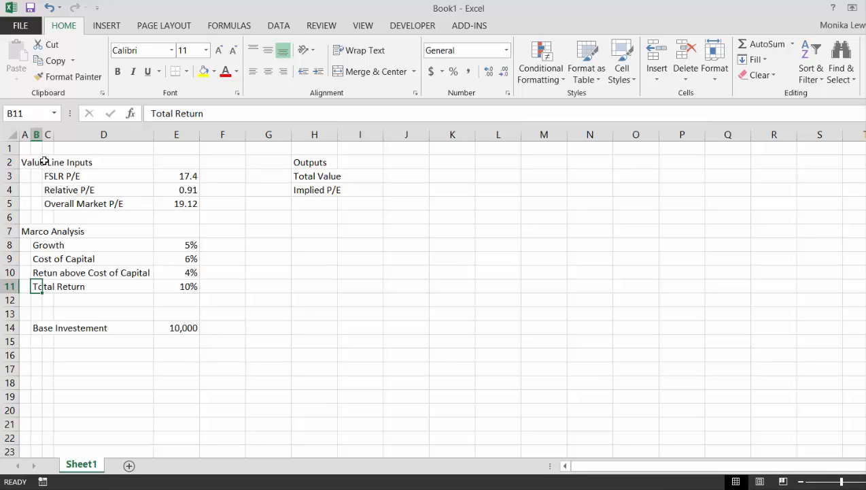
key(Down)
key(Down)
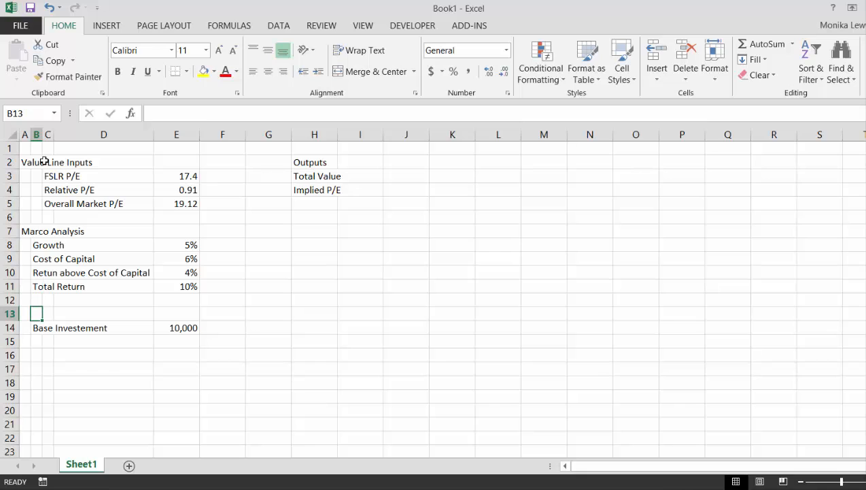
key(Up)
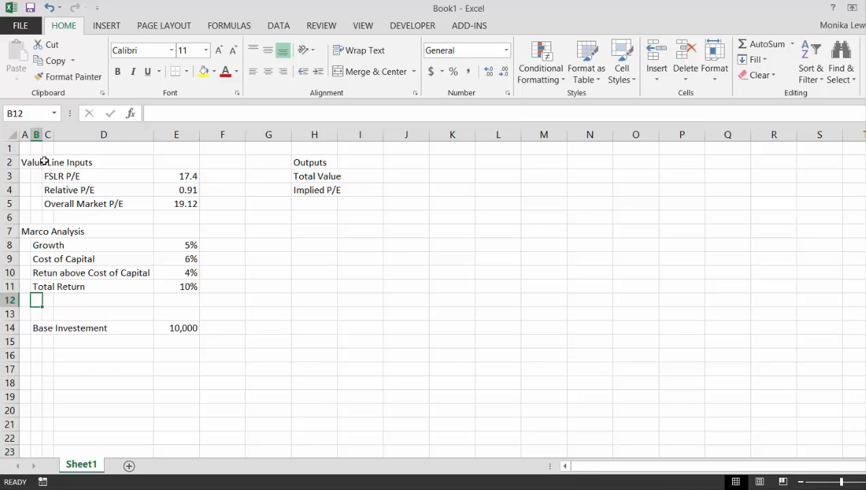
text(Re-)
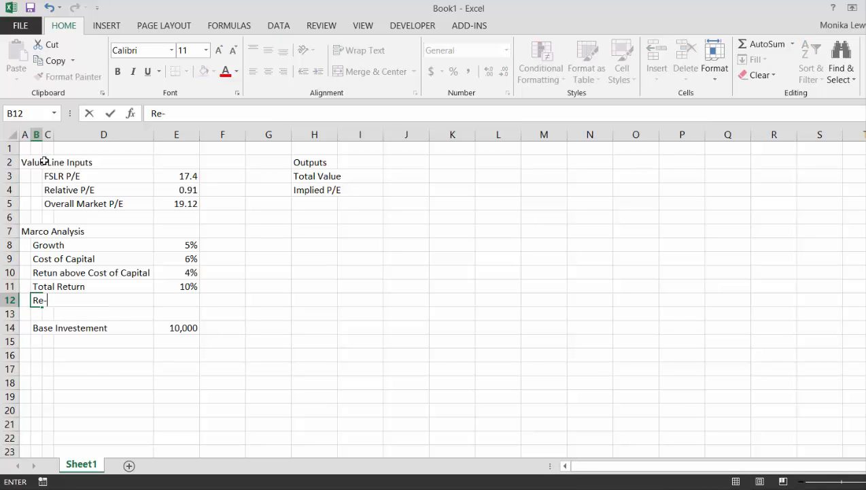
text(investment )
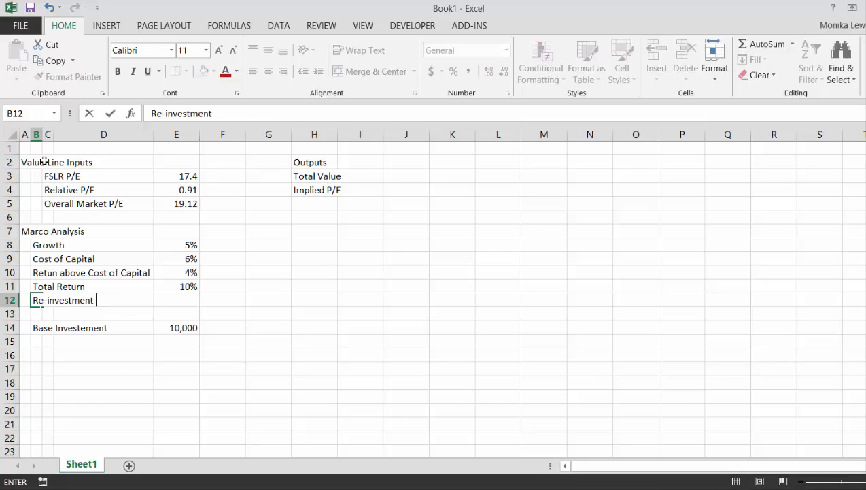
text(of Earnings)
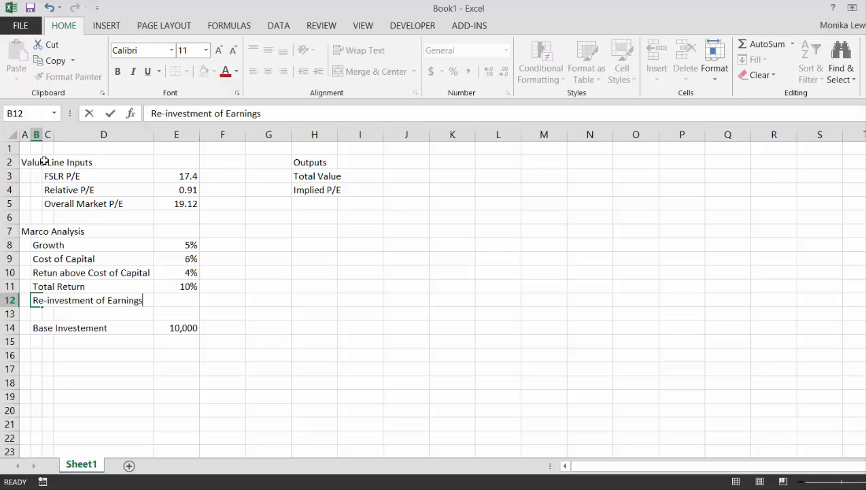
key(Return)
key(Up)
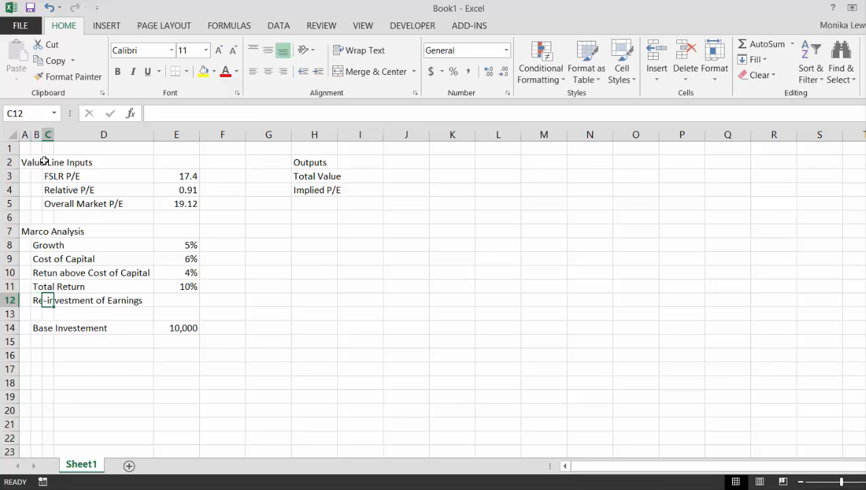
key(Right)
key(Right)
key(Right)
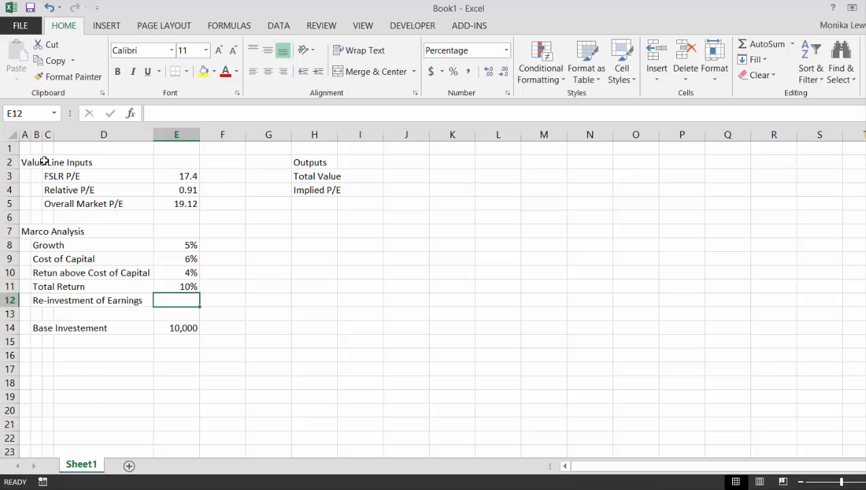
Replace the label in B12 with Payout of Earnings
key(Left)
key(Left)
key(Left)
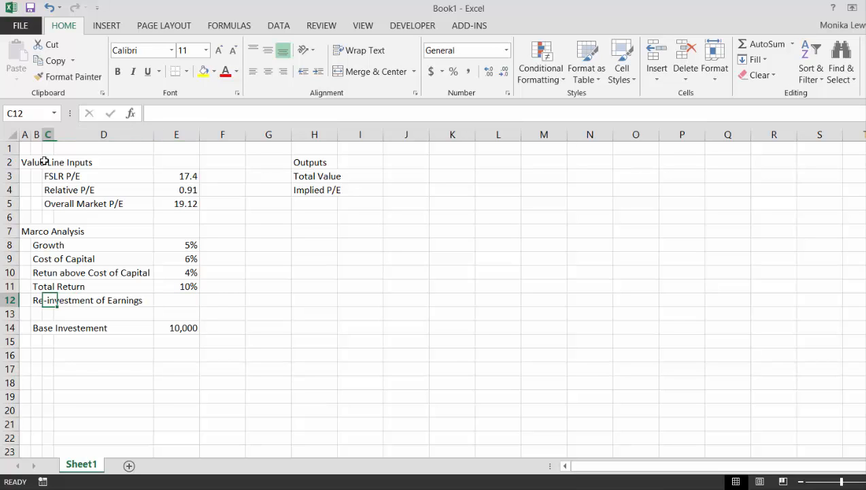
text(Pa)
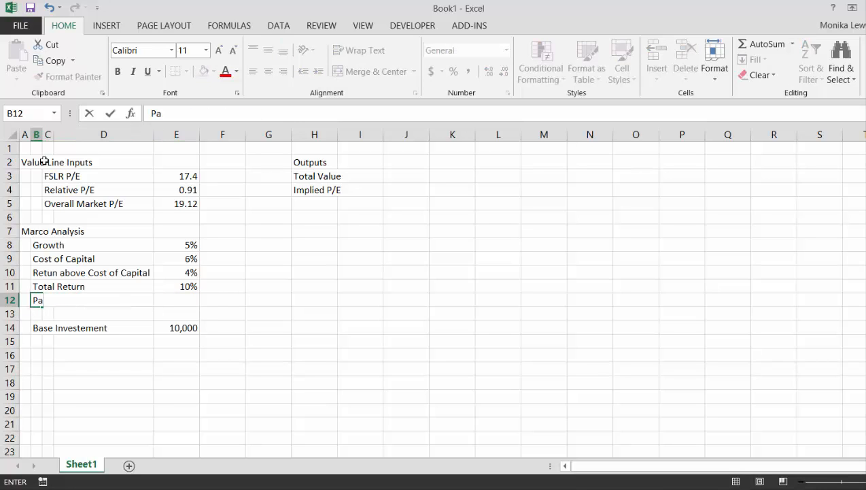
text(yout of Earnings)
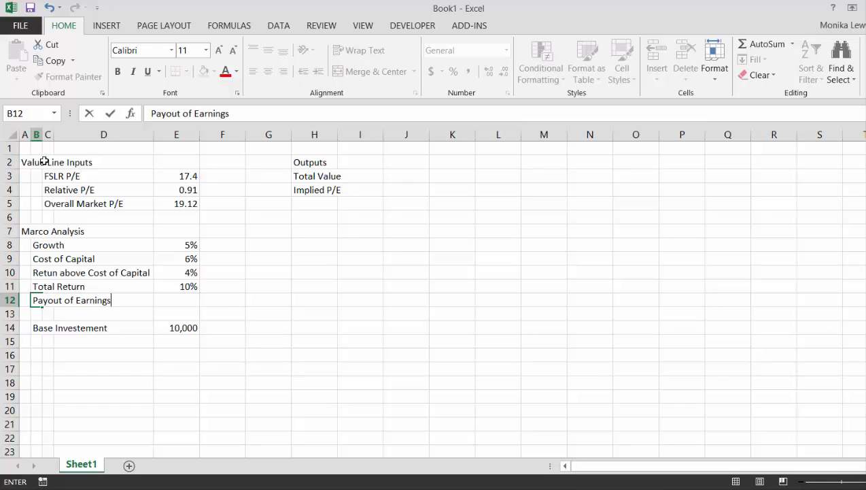
key(Return)
key(Up)
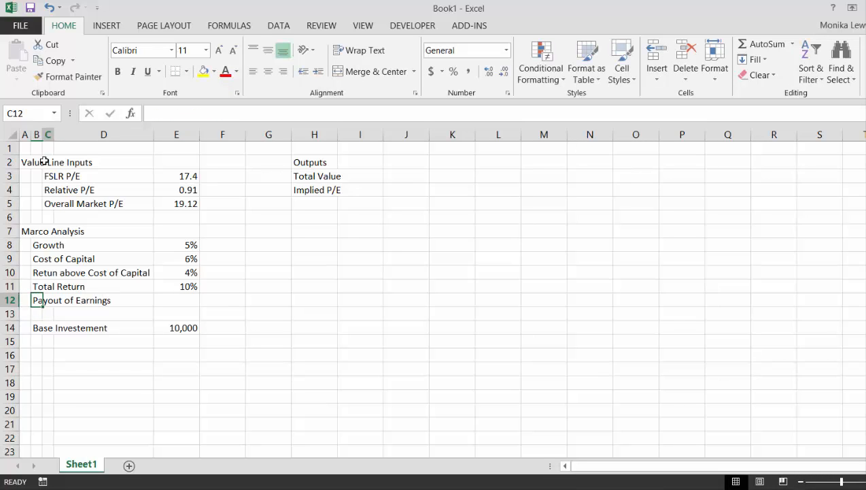
Write the growth equation as the text note "g = return x (1- DPO)" in H8, level with the Growth row
key(Right)
key(Right)
key(Right)
key(Right)
key(Right)
key(Right)
key(Up)
key(Up)
key(Up)
key(Up)
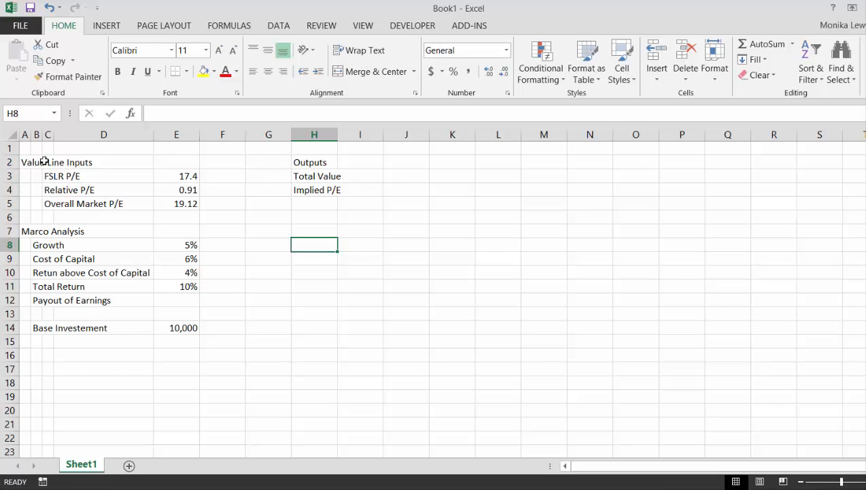
text(g =)
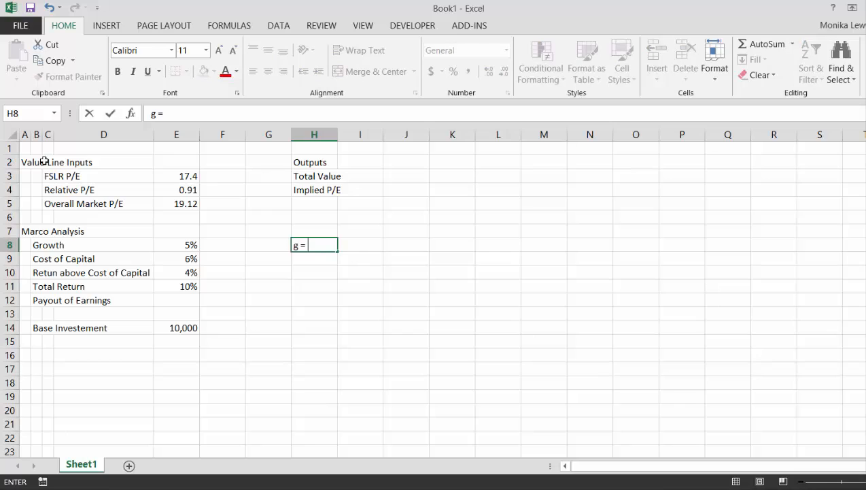
text( return x (1-g)
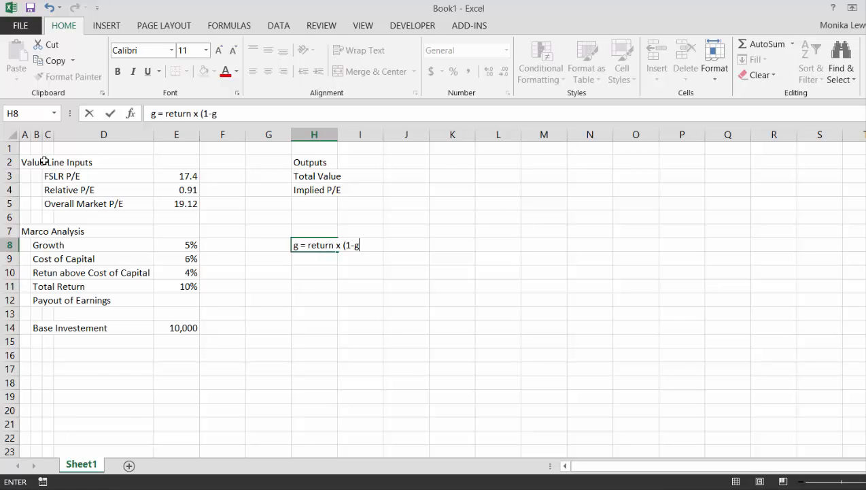
key(BackSpace)
key(BackSpace)
text(-)
key(BackSpace)
key(BackSpace)
key(BackSpace)
text((1- DPO))
key(Return)
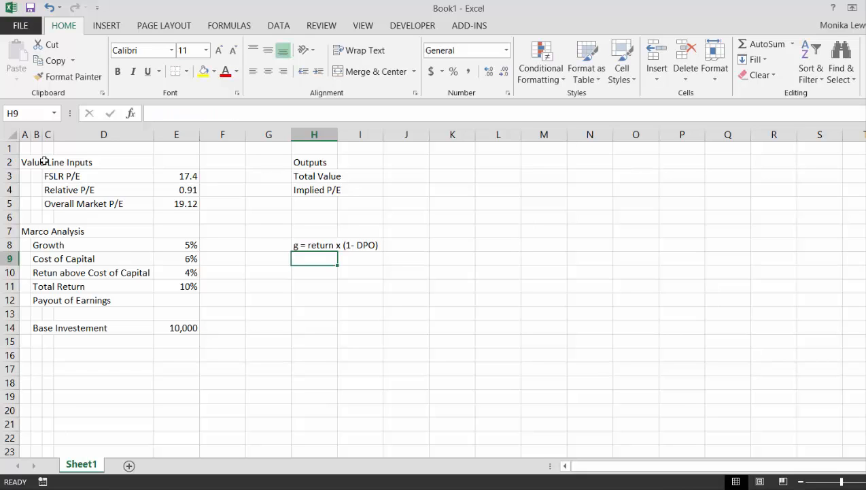
Write the rearranged equation "g/return = 1-DPO" as text in H9, under the growth equation
text(ret)
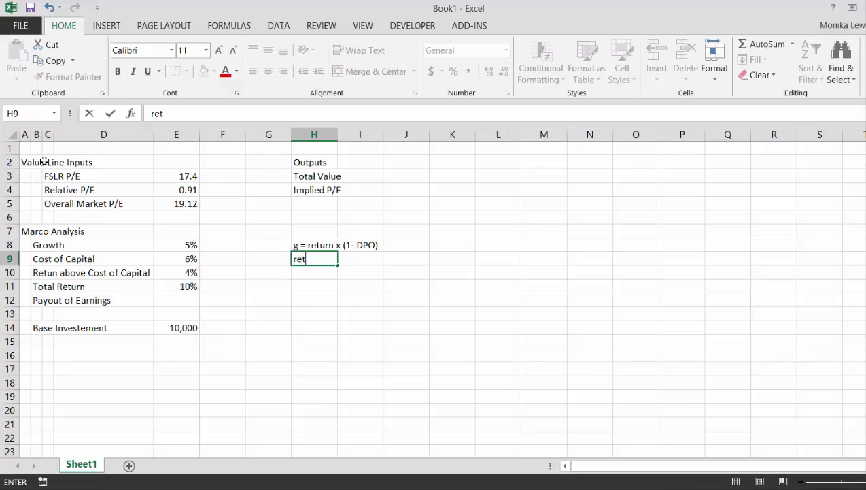
key(Escape)
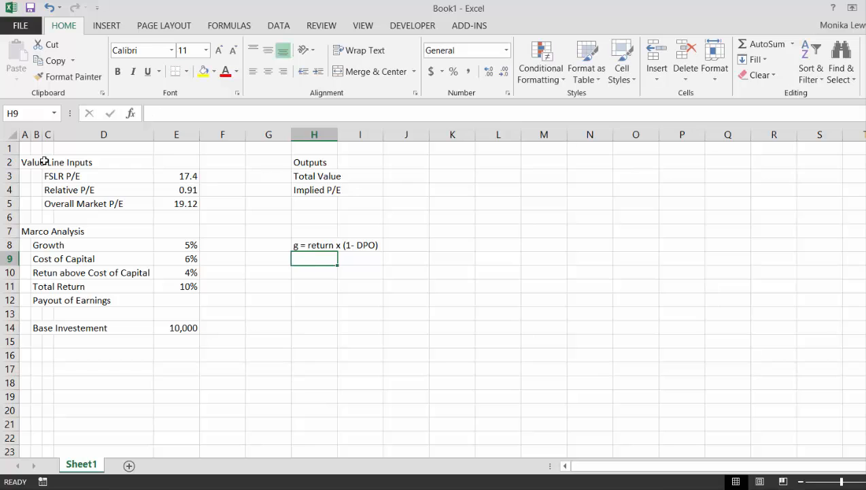
text(g/ret)
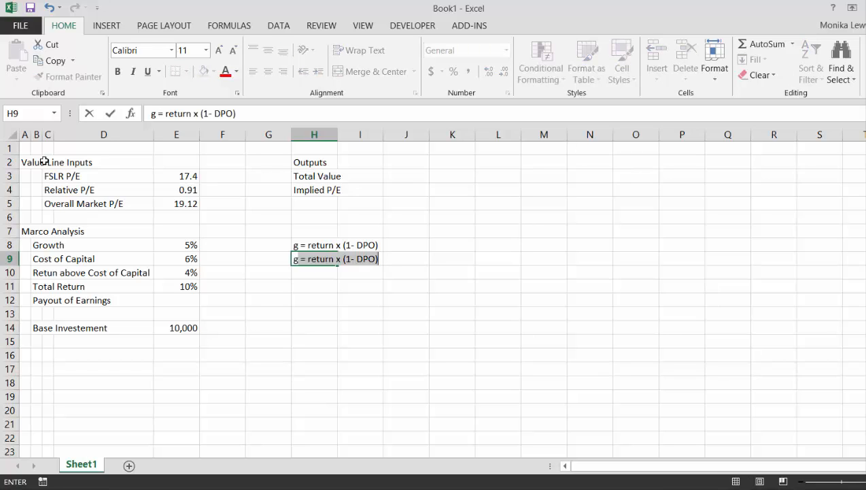
text(run)
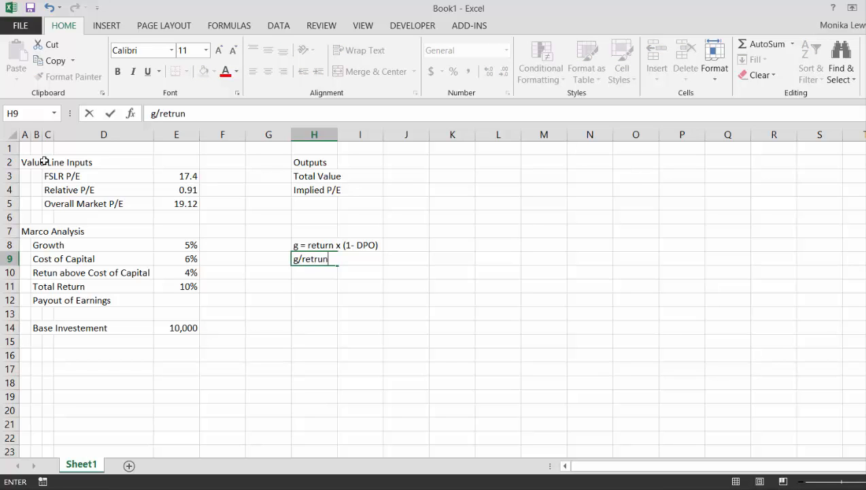
key(BackSpace)
key(BackSpace)
key(BackSpace)
text(urn = 1-DPO)
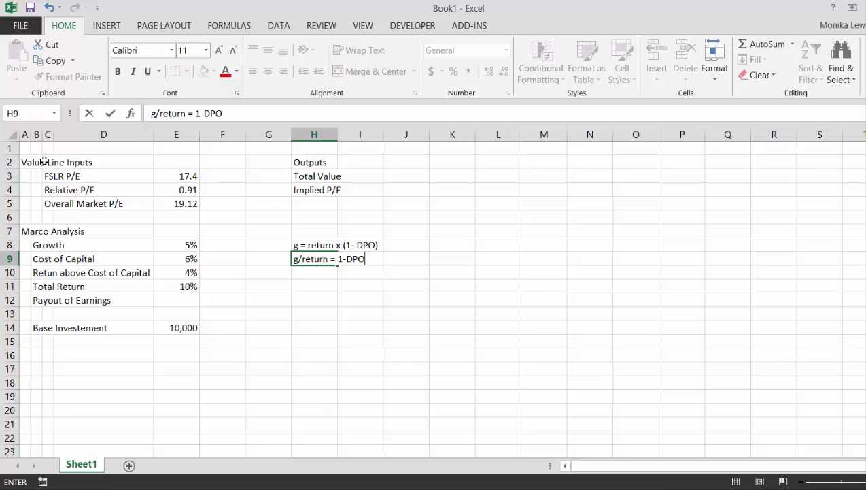
key(Return)
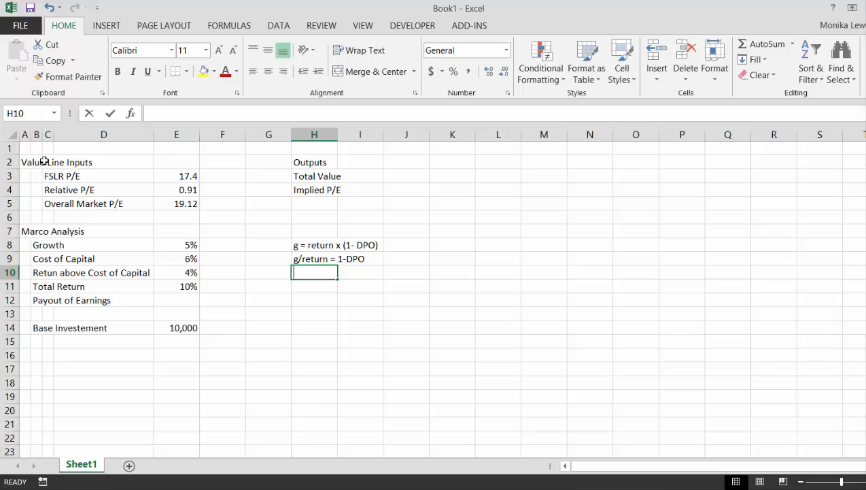
Write the solved payout equation "DPO = 1 - g/Return" as text in H10
text(DPO)
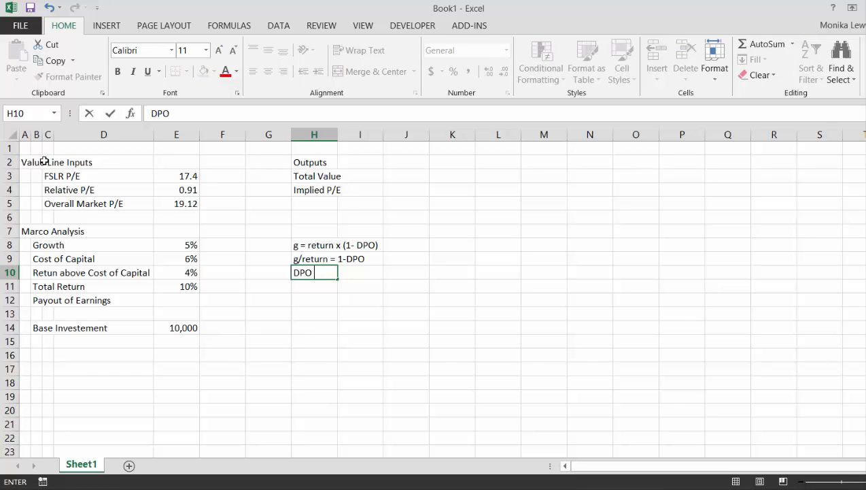
text( = 1 - g/Re)
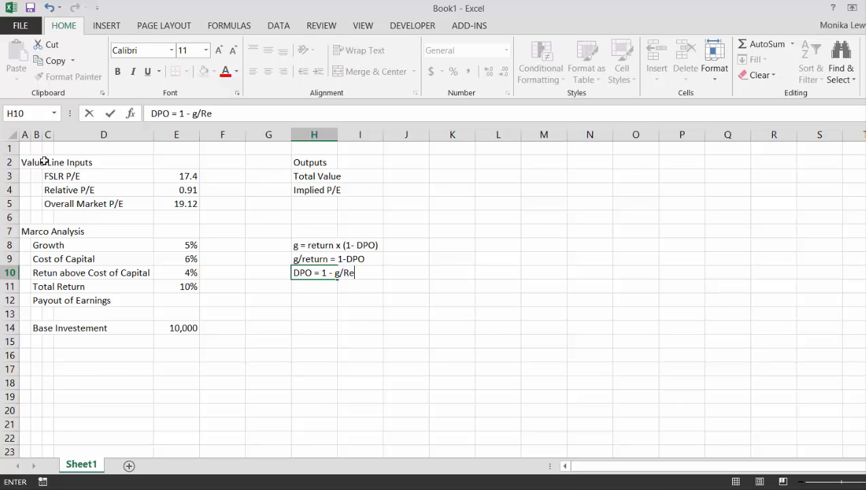
text(turn)
key(Return)
Calculate Payout of Earnings in E12 from Growth and Total Return with the formula =1-E8/E11
key(Left)
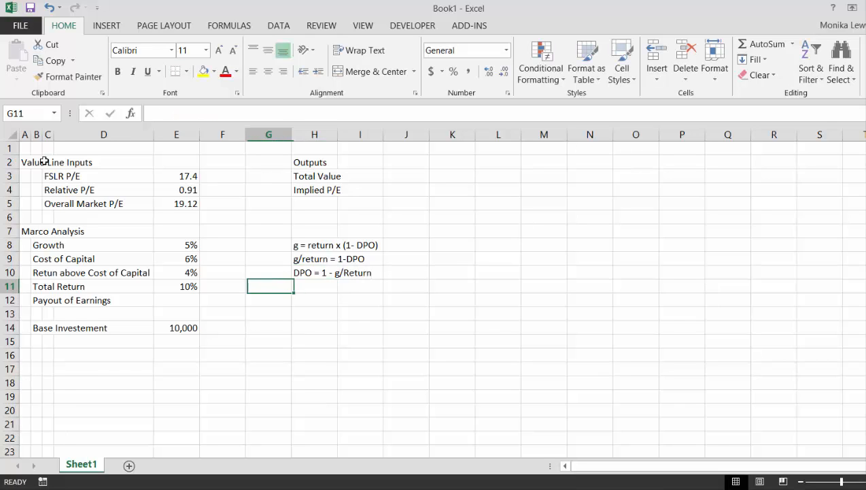
key(Left)
key(Left)
key(Left)
key(Down)
key(Right)
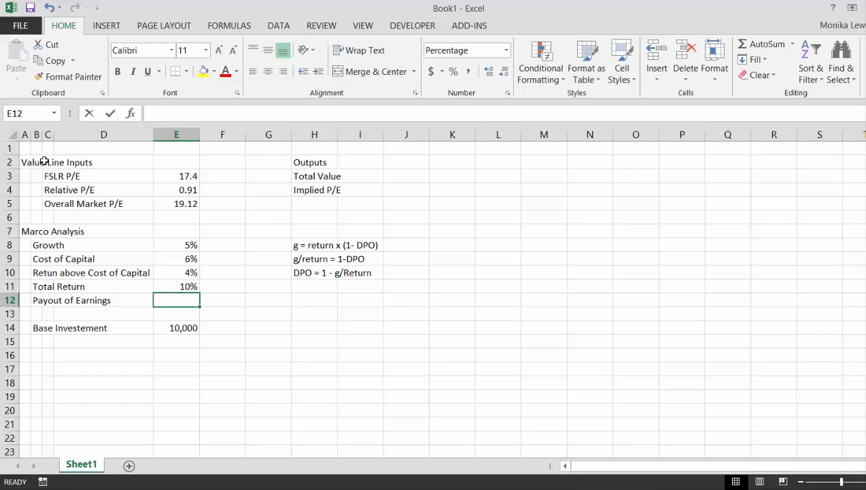
text(=)
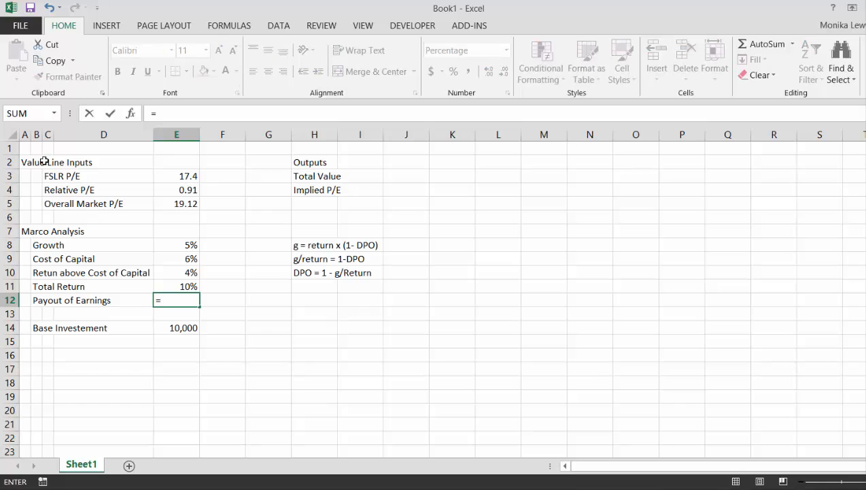
text(1-)
key(Up)
key(Up)
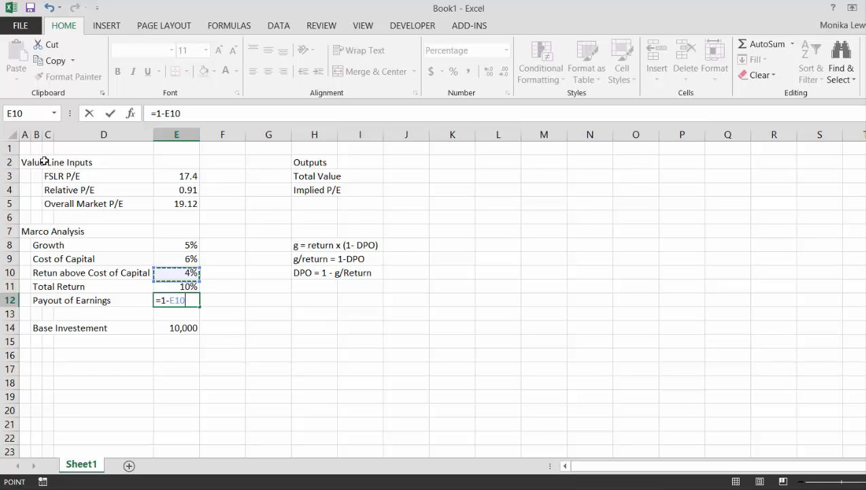
key(Up)
key(Up)
text(/)
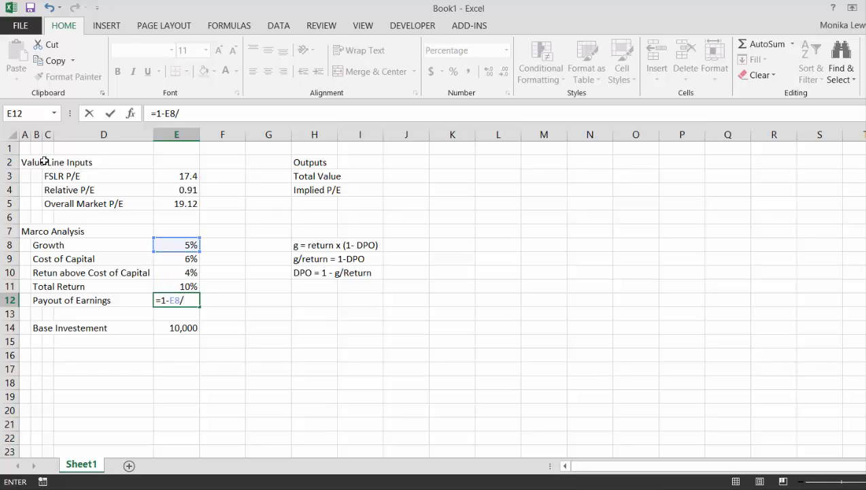
key(Up)
key(Return)
key(Up)
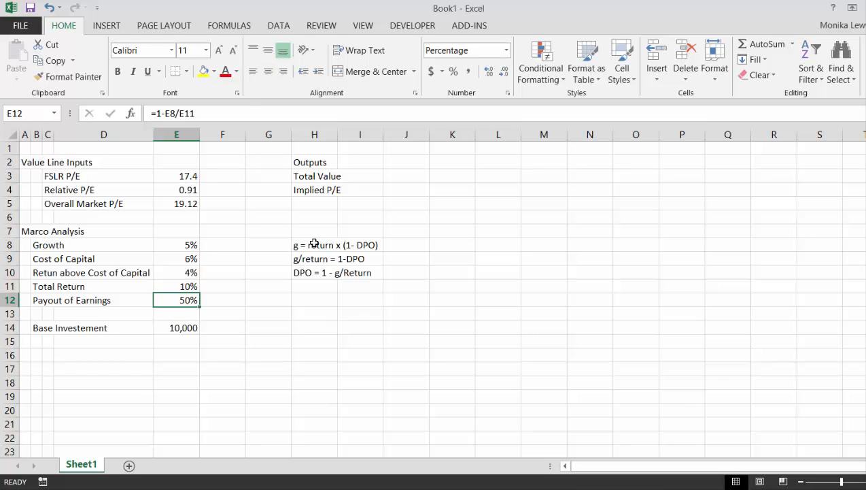
Open the recent Generic Macros workbook from the Downloads folder and recalculate it
click(302, 336)
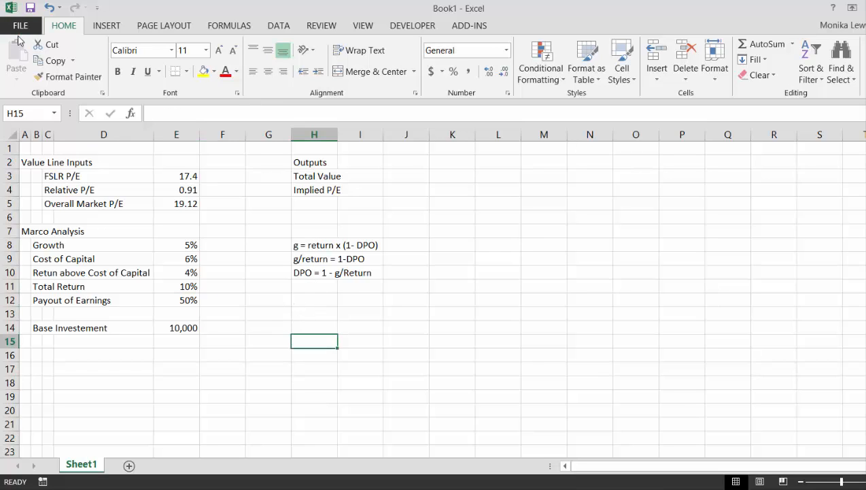
click(20, 27)
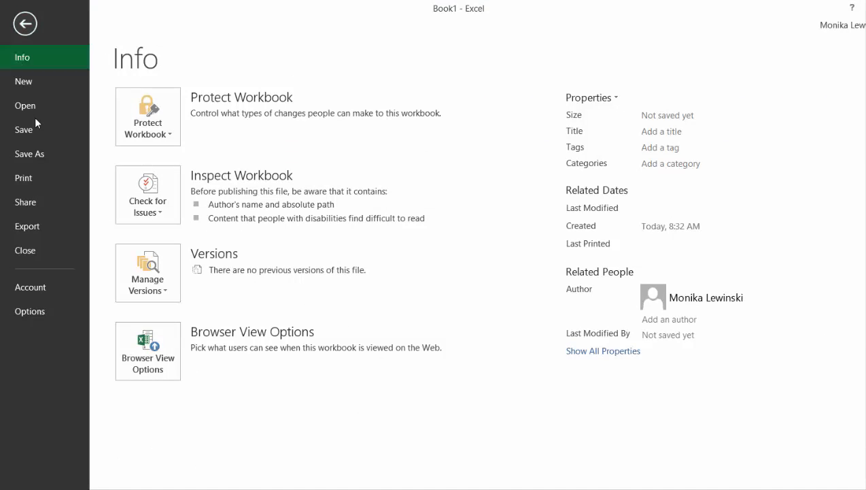
click(34, 108)
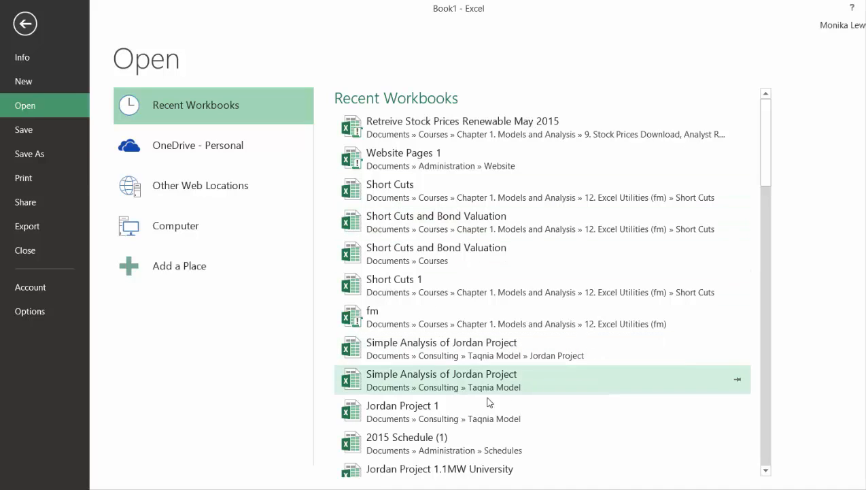
scroll(765, 472, down, 4)
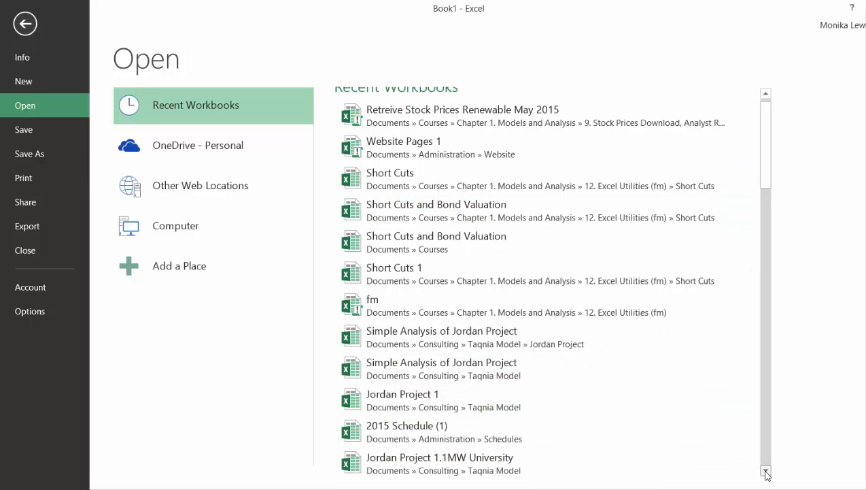
click(766, 472)
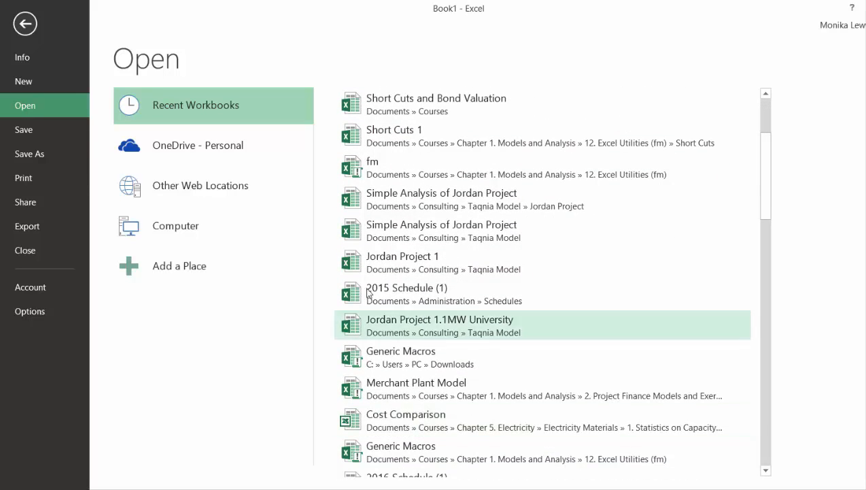
click(381, 362)
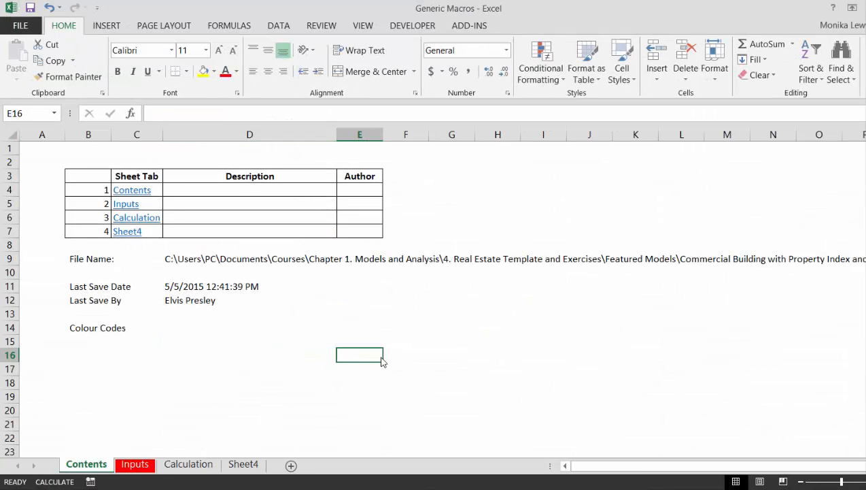
key(F9)
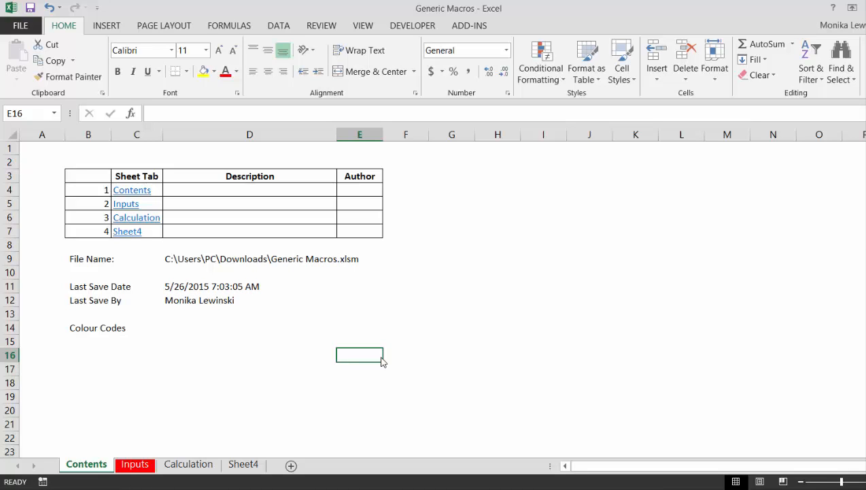
Switch back to the Book1 workbook
key(alt)
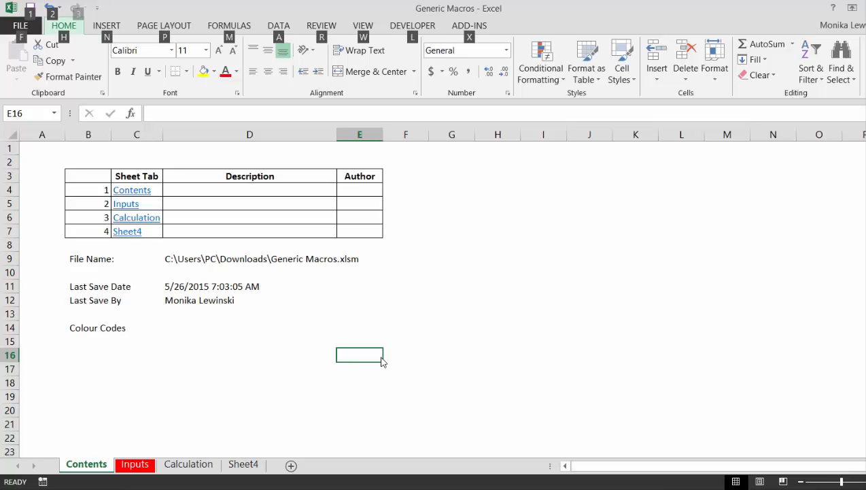
key(alt)
key(alt+Tab)
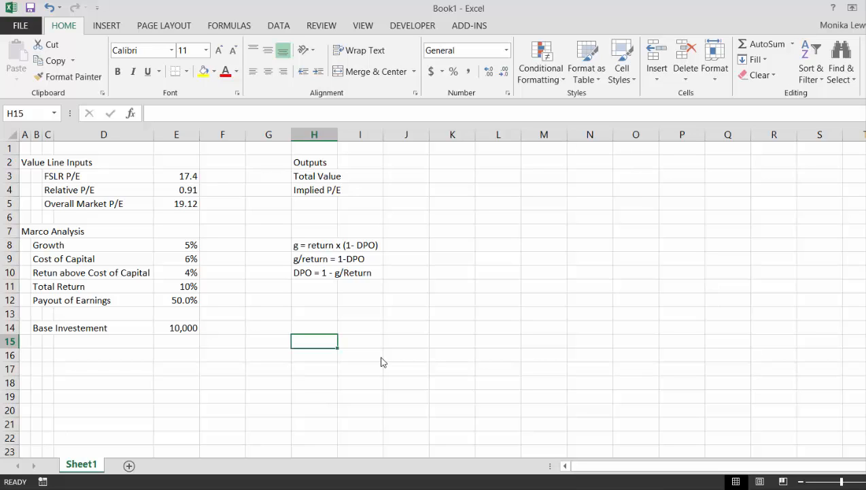
key(Left)
key(Left)
key(Left)
key(Up)
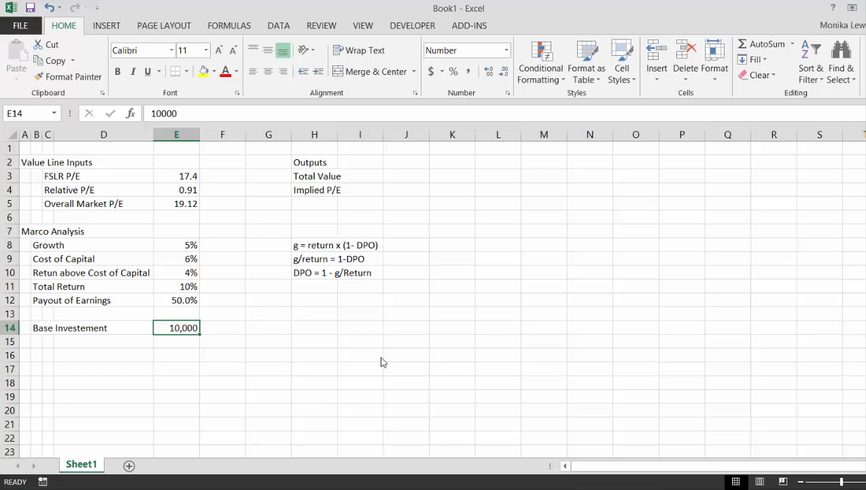
key(ctrl+c)
key(Down)
key(Escape)
key(Down)
key(Left)
key(Left)
key(Right)
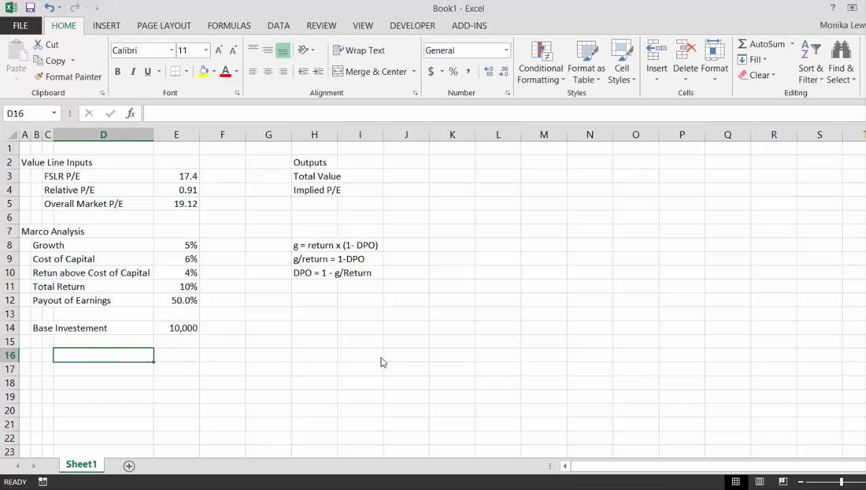
key(Right)
key(Right)
key(Right)
Enter the row label "Time Period" in B16, below the base investment row
key(Left)
key(Left)
key(Left)
key(Left)
key(Left)
key(Left)
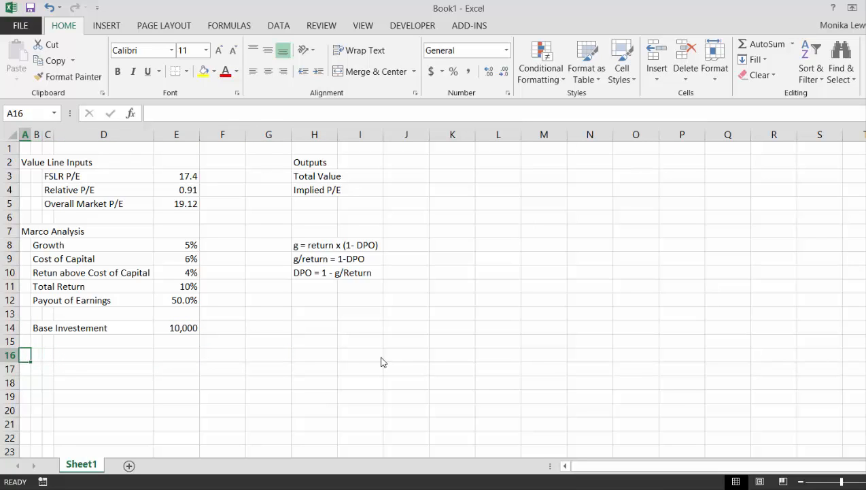
key(Right)
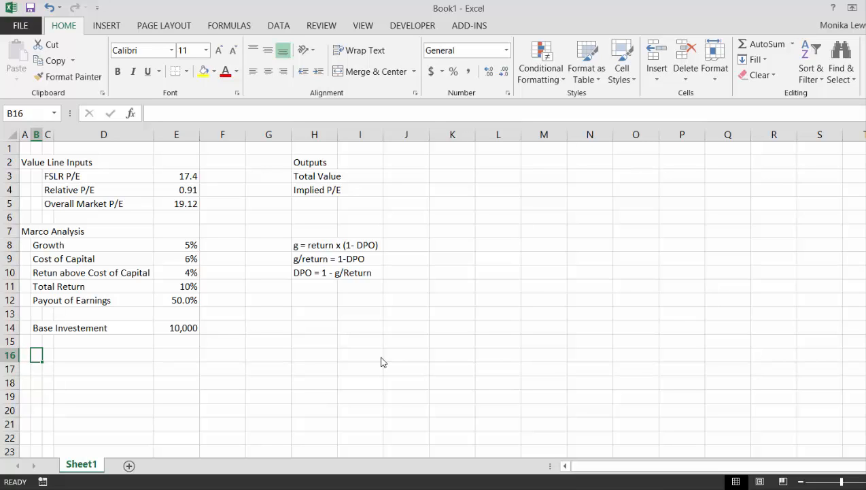
text(Time Peri)
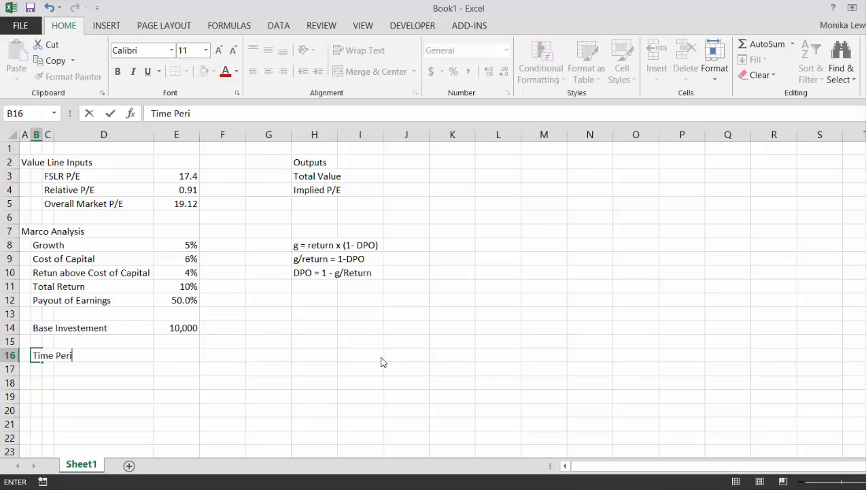
text(od)
key(Return)
Enter 1 in G16 as the first period of the Time Period row
key(Up)
key(Right)
key(Right)
key(Right)
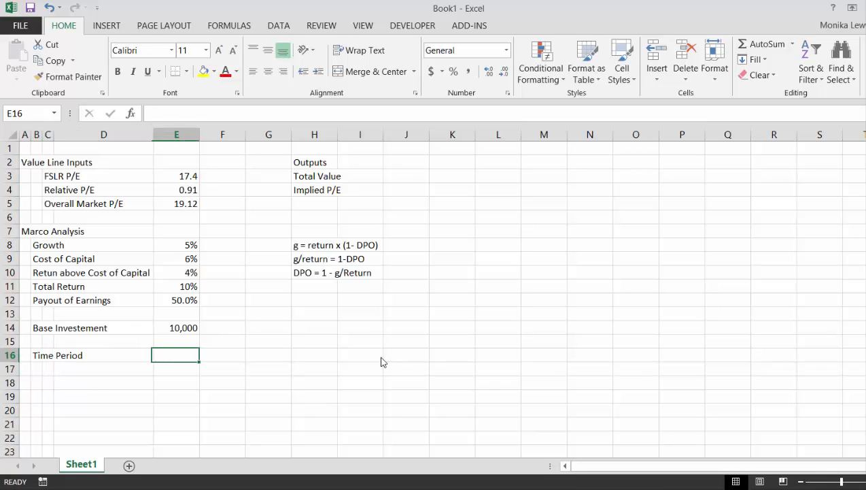
key(Right)
key(Right)
text(1)
key(Return)
Fill row 16 from G16 with a linear series using step value 1 and stop value 300
key(Up)
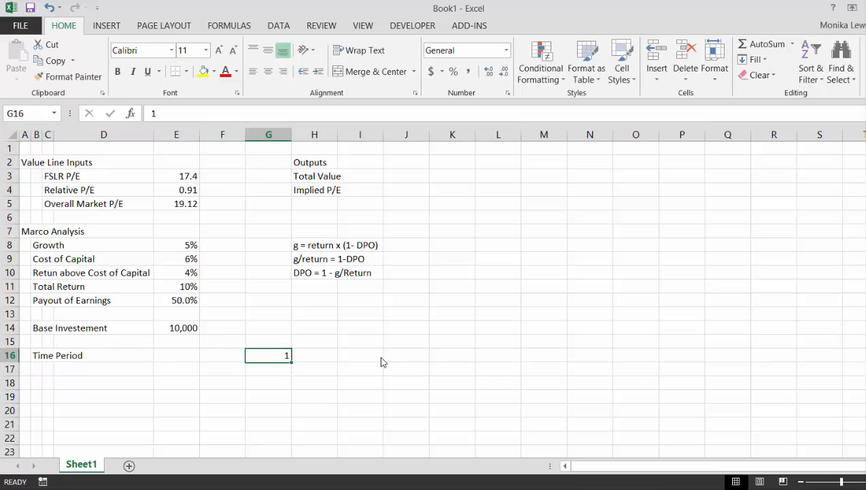
key(alt)
key(e)
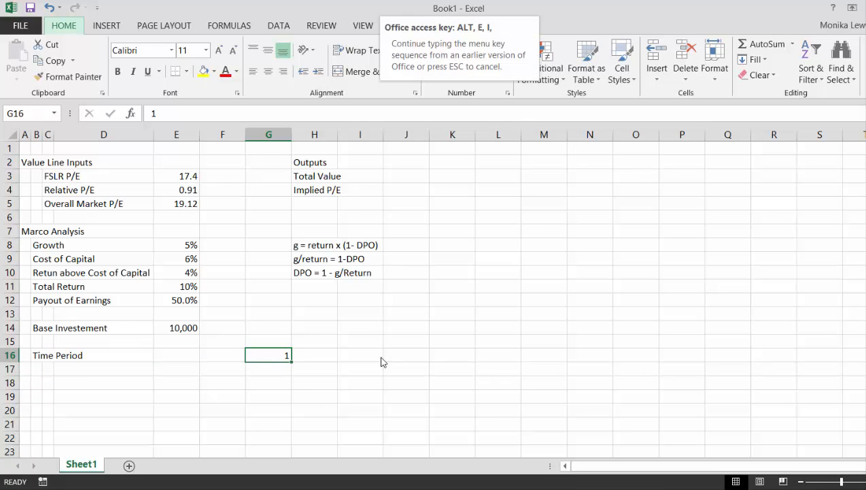
key(i)
key(s)
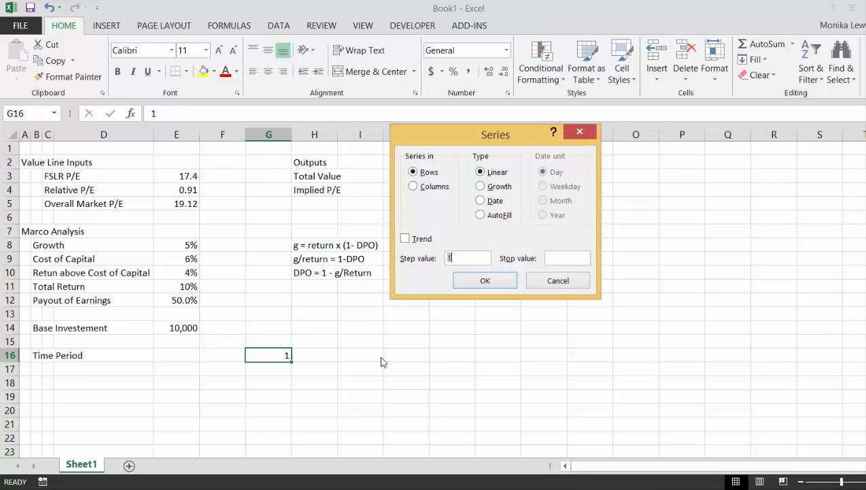
click(557, 258)
text(300)
key(Return)
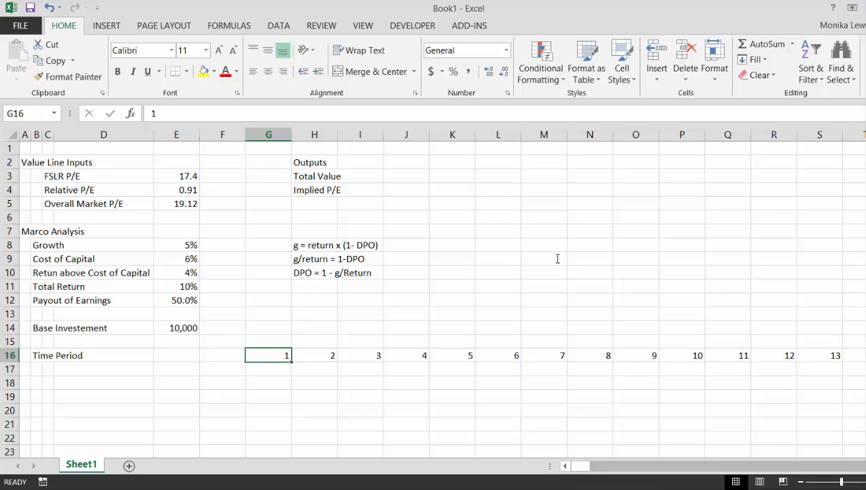
Enter the row labels "Opening Balance" in B18 and "Add: Earnings" in B19
key(Down)
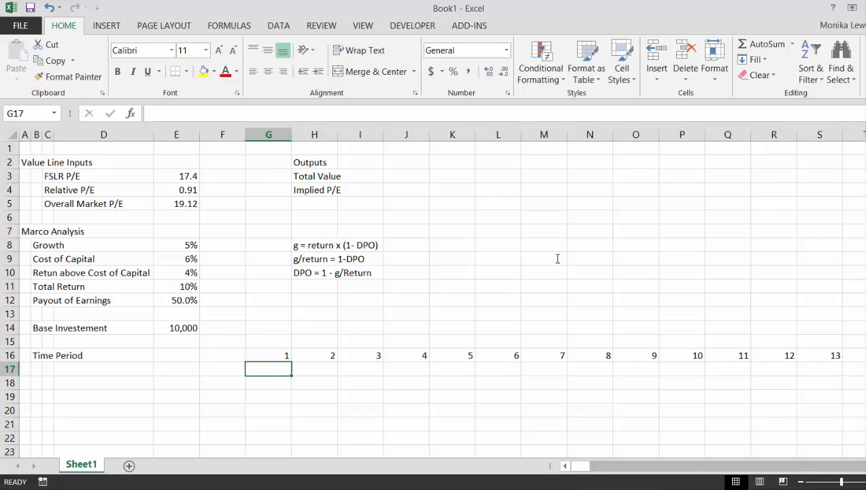
key(Left)
key(Left)
key(Left)
key(Left)
key(Left)
key(Down)
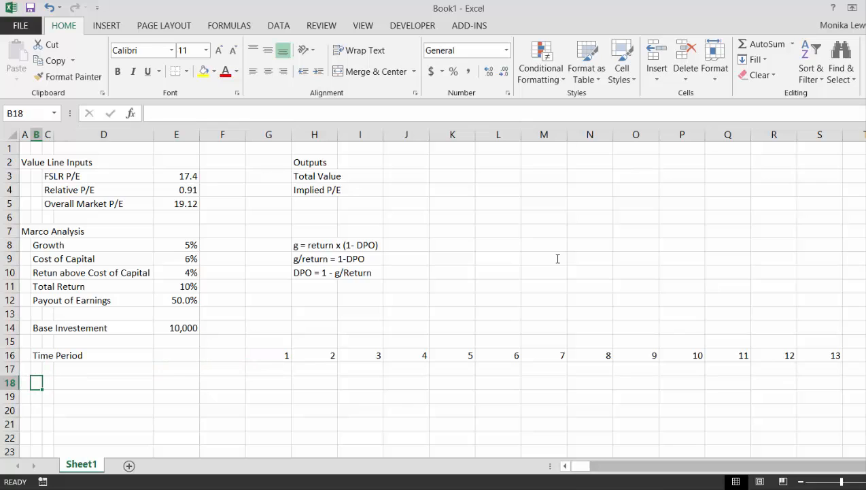
text(Open)
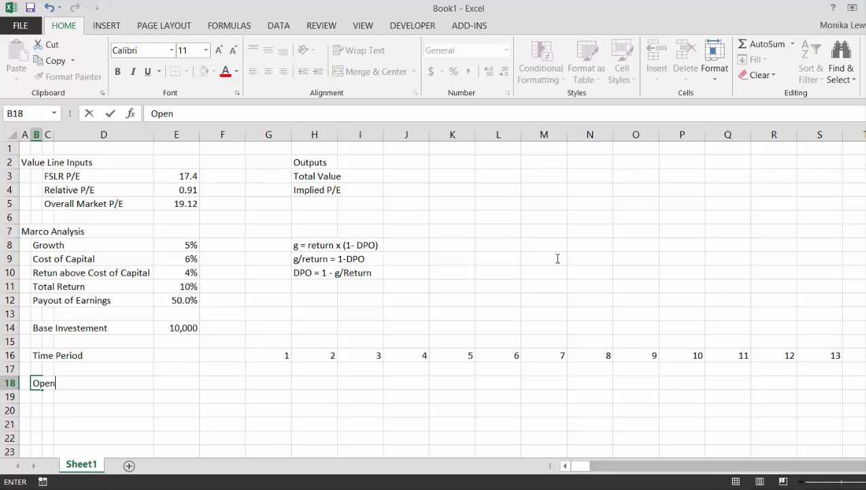
text(ing Balance)
key(Return)
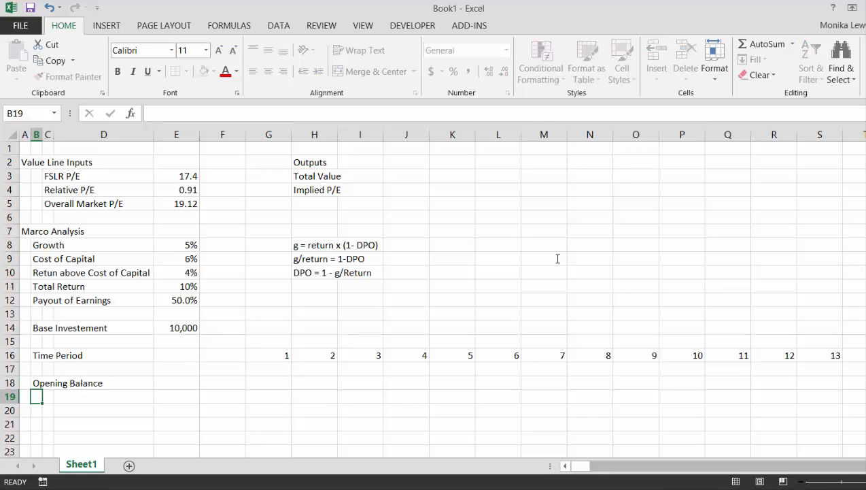
text(Add: Earnings)
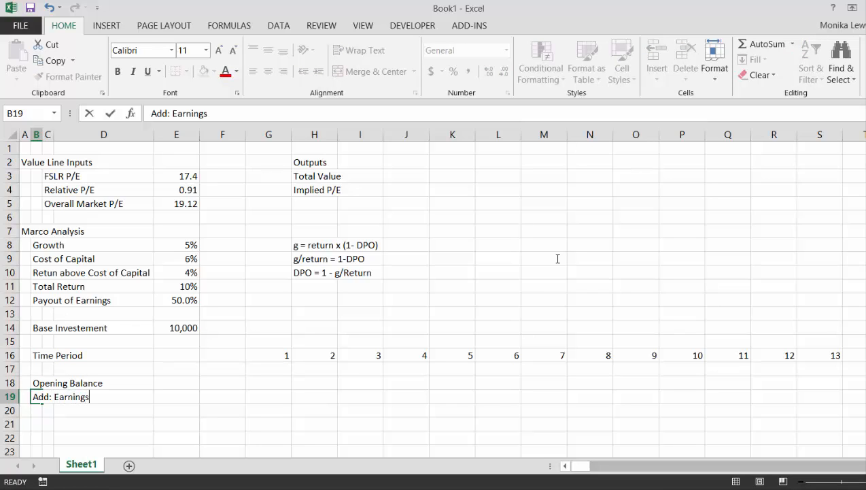
key(Return)
Link E19 on the earnings row to the Total Return rate with the formula =E11
key(Up)
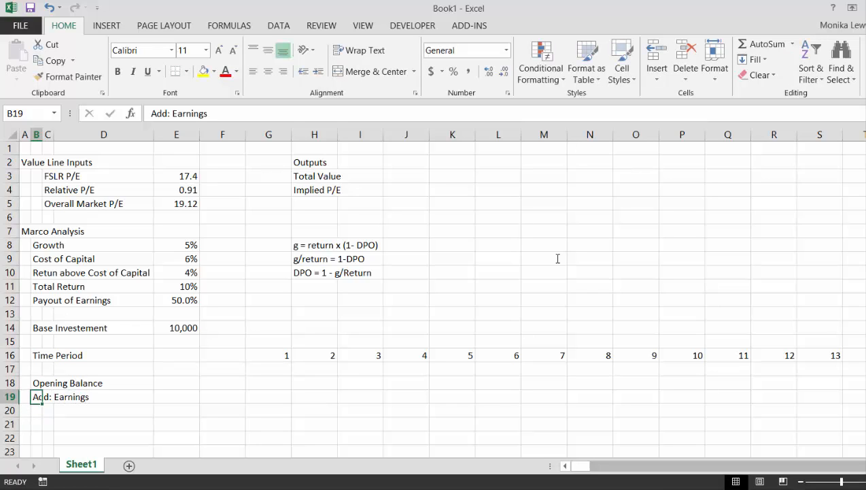
key(Right)
key(Right)
key(Right)
text(=)
key(Up)
key(Up)
key(Up)
key(Up)
key(Up)
key(Up)
key(Up)
key(Up)
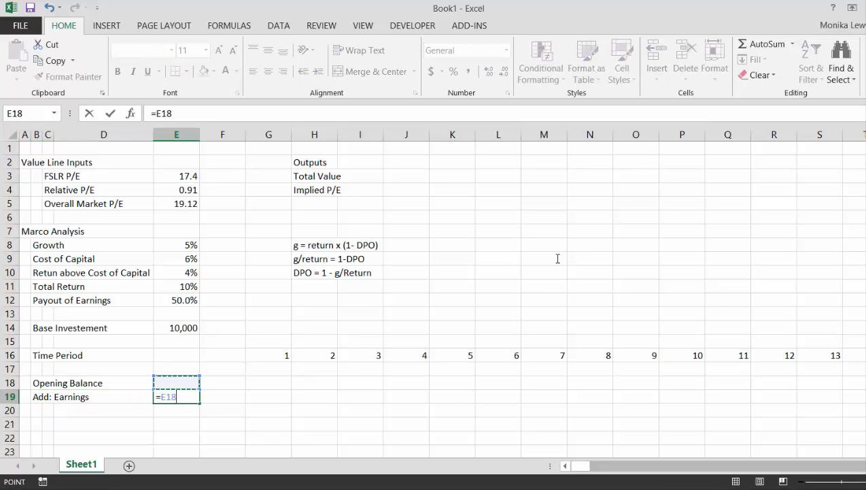
key(Return)
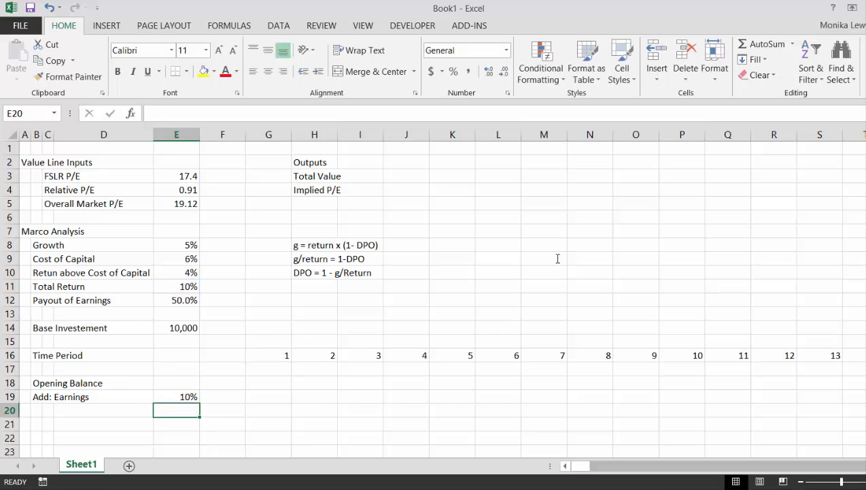
Enter the row label "Less: Dividends" in B20, under the earnings row
key(Left)
key(Left)
key(Left)
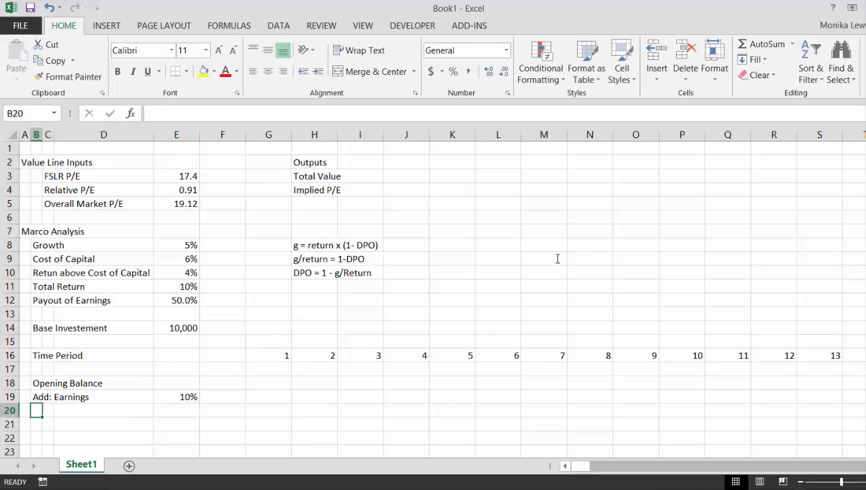
text(Less: D)
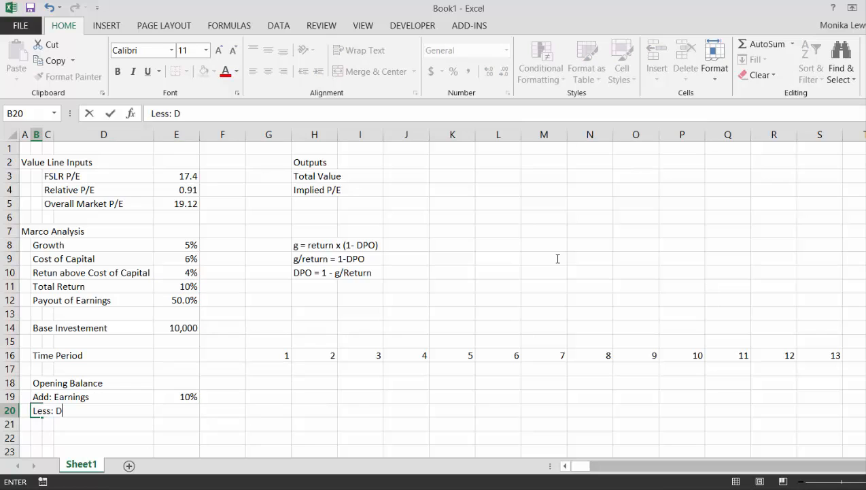
text(vvidends)
key(Return)
Link E20 on the dividends row to Payout of Earnings with the formula =E12
key(Up)
key(Right)
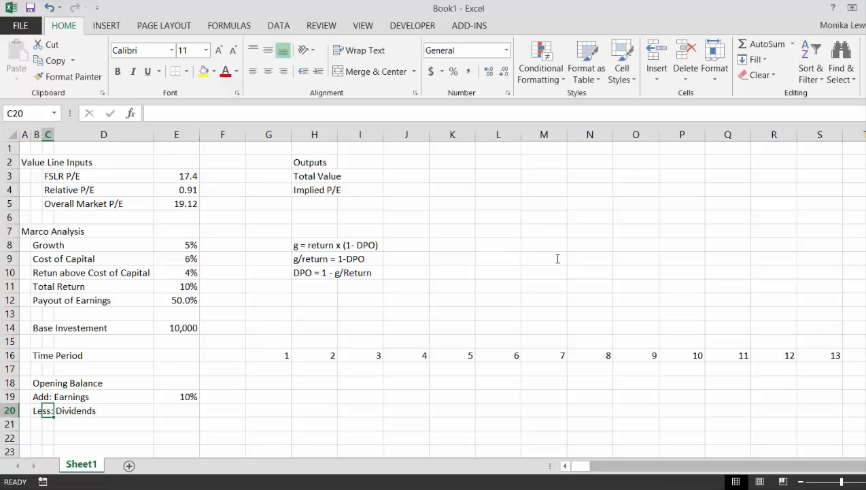
key(Right)
key(Right)
text(=)
key(Up)
key(Up)
key(Up)
key(Up)
key(Up)
key(Up)
key(Up)
key(Up)
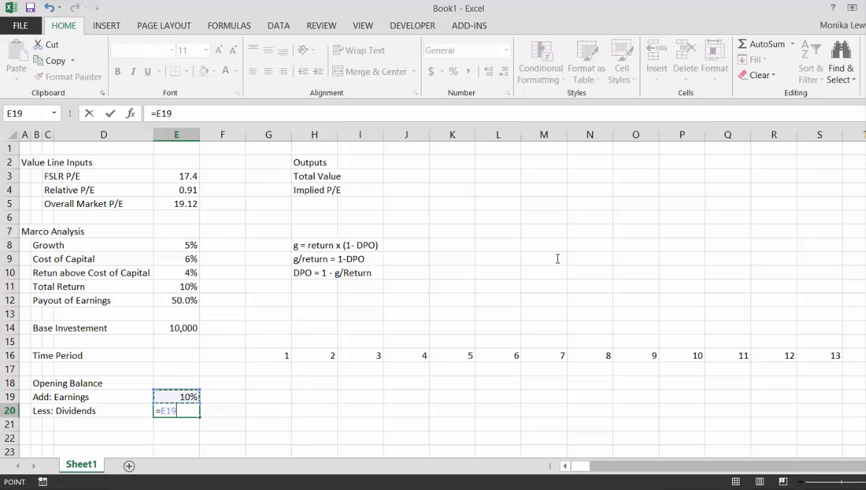
key(Return)
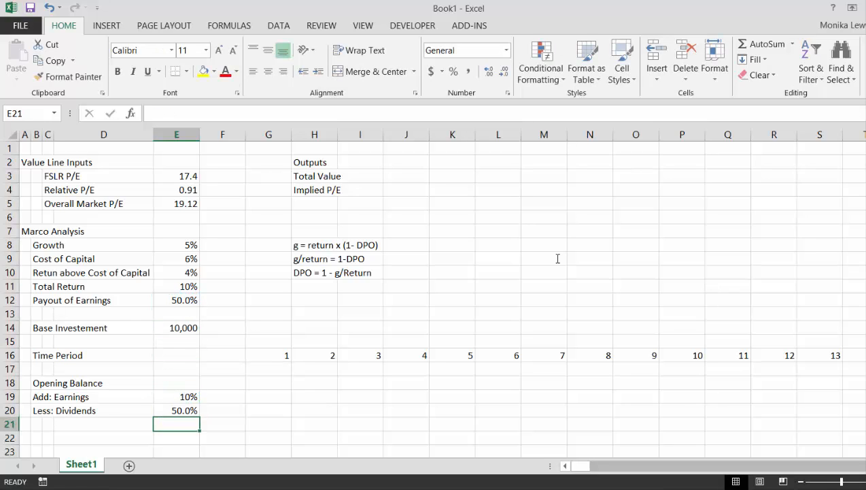
Enter the row label "Closing Balance" in B21 and move on to B23
key(Left)
key(Left)
key(Left)
text(Cl)
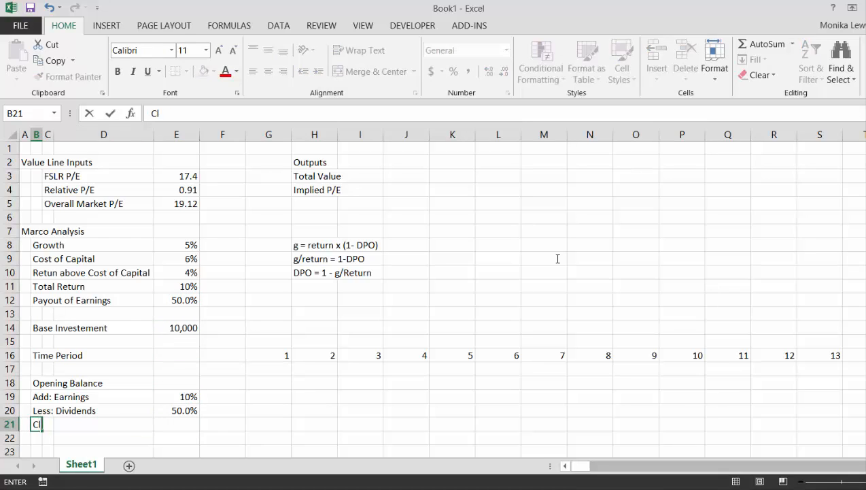
text(osing Balance)
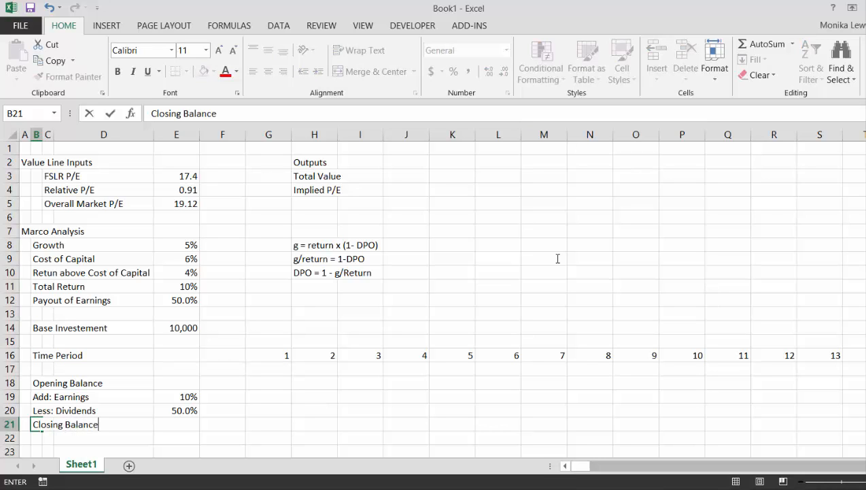
key(Return)
scroll(558, 258, down, 1)
key(Return)
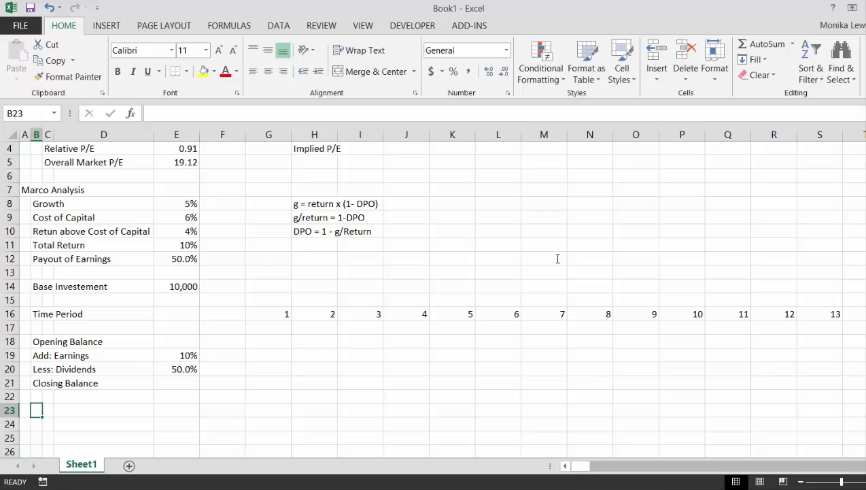
Link F21 on the Closing Balance row to the Base Investment with the formula =E14
key(Up)
key(Up)
key(Up)
key(Up)
key(Up)
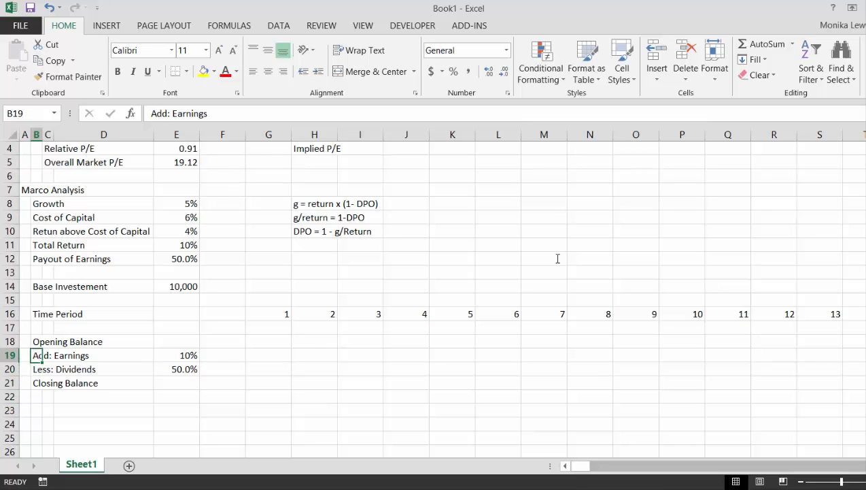
key(Down)
key(Down)
key(Down)
key(Right)
key(Right)
key(Right)
key(Right)
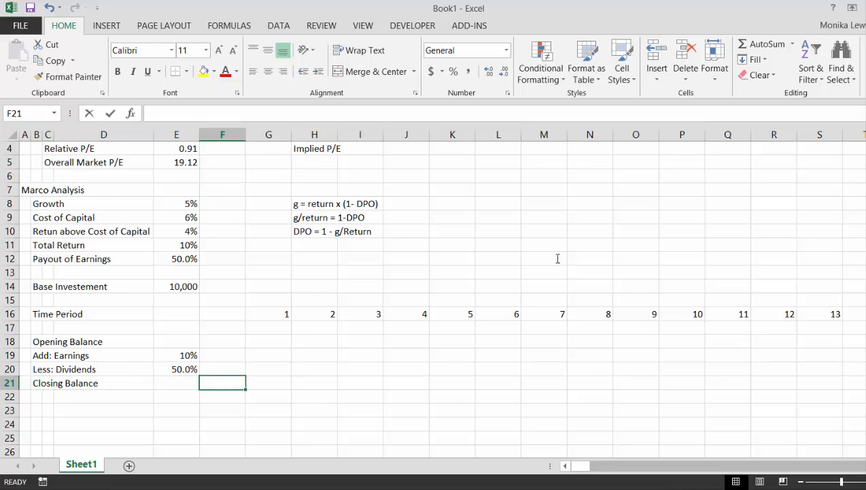
text(=)
key(Up)
key(Up)
key(Up)
key(Up)
key(Up)
key(Up)
key(Up)
key(Left)
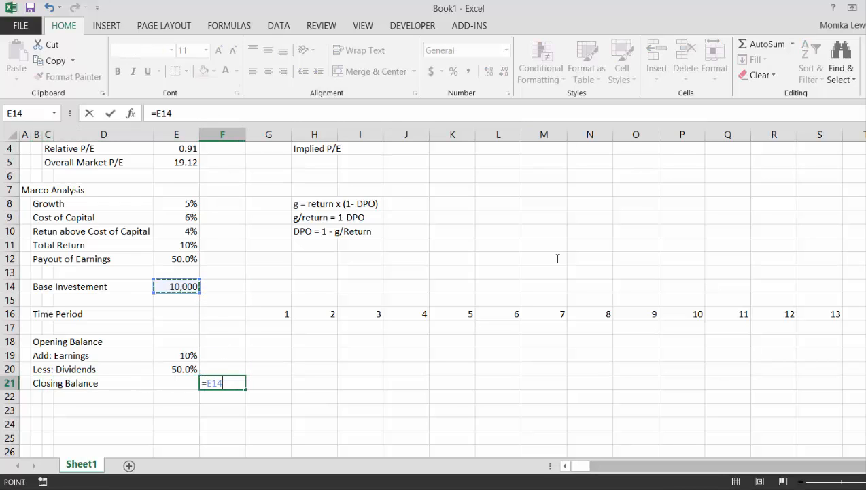
key(Return)
Link the period 1 opening balance in G18 to the prior closing balance with the formula =F21
key(Up)
key(Up)
key(Up)
key(Up)
key(Right)
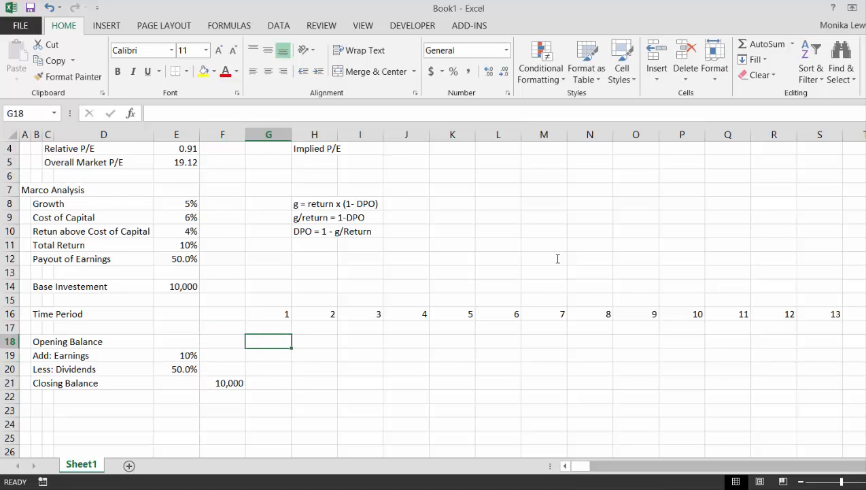
text(=)
key(Down)
key(Down)
key(Down)
key(Left)
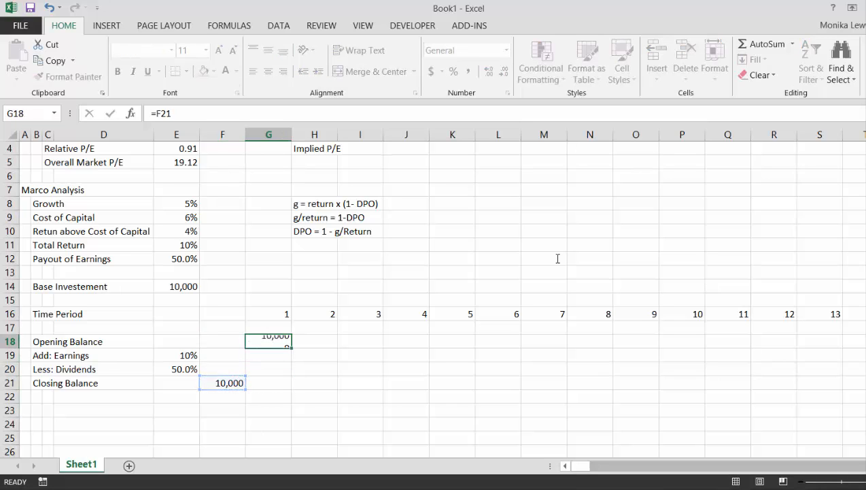
key(Return)
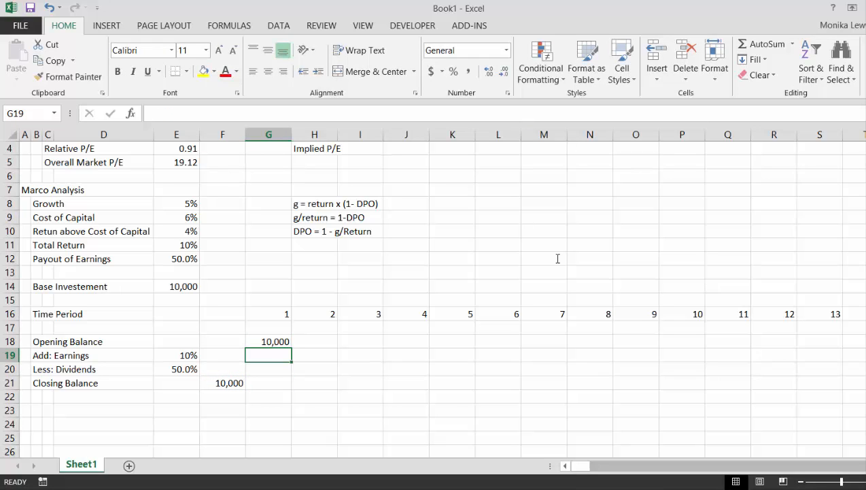
Calculate period 1 earnings in G19 with the formula =G18*$E$19
text(=)
key(Up)
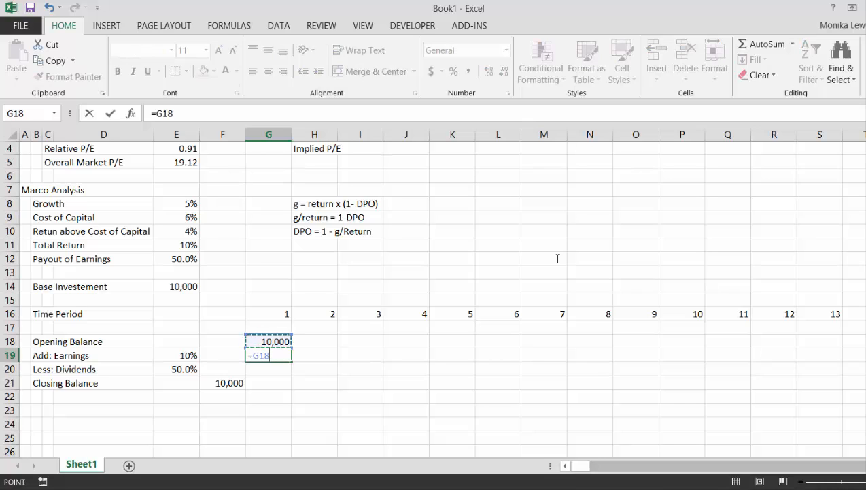
text(*)
key(Left)
key(Left)
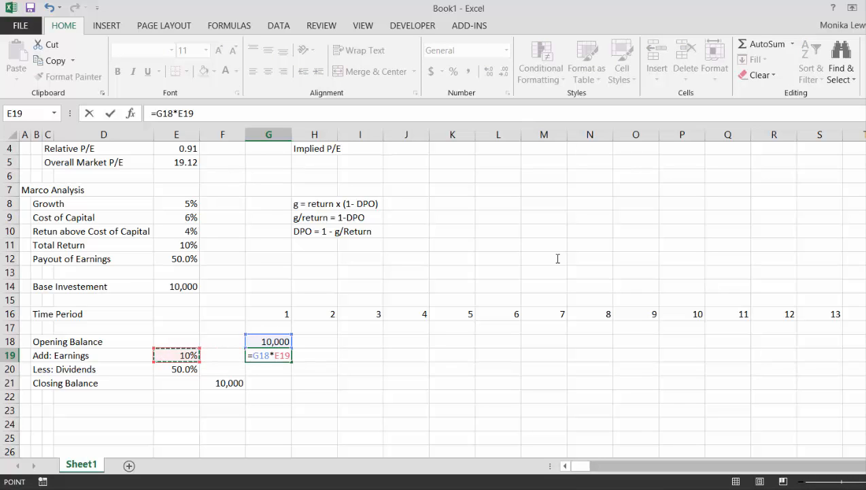
key(F4)
key(Return)
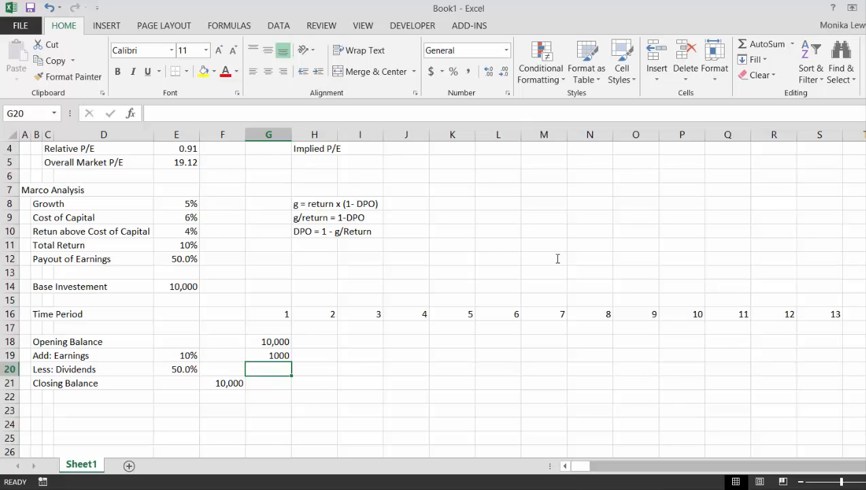
Format the period 1 earnings in G19 as a number with a thousands separator and no decimals
key(Up)
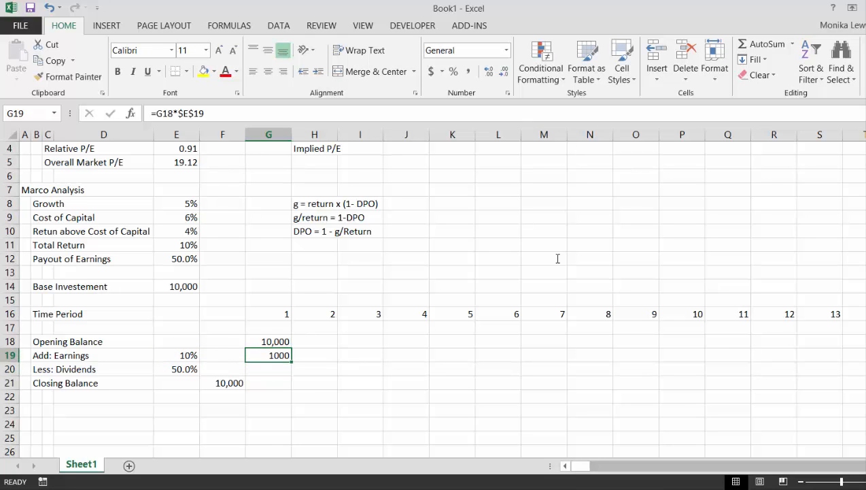
key(ctrl+shift+1)
click(504, 72)
click(504, 72)
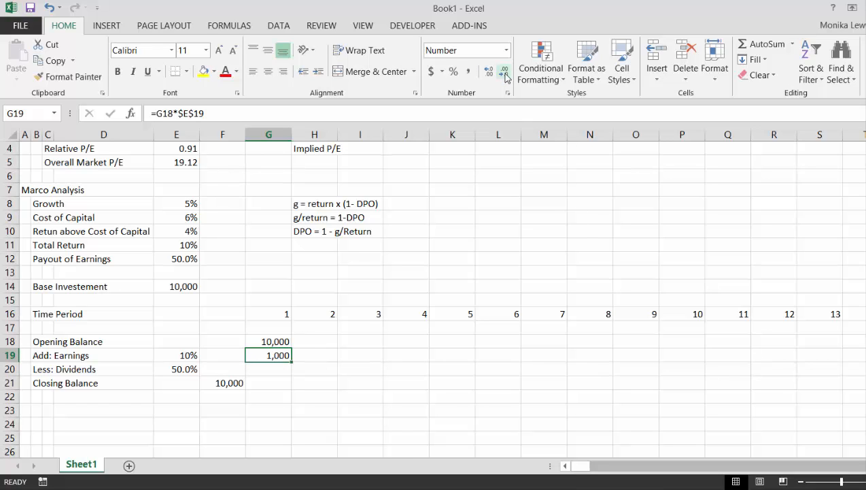
Calculate period 1 dividends in G20 with the formula =G19*$E$20
key(Down)
text(=)
key(Up)
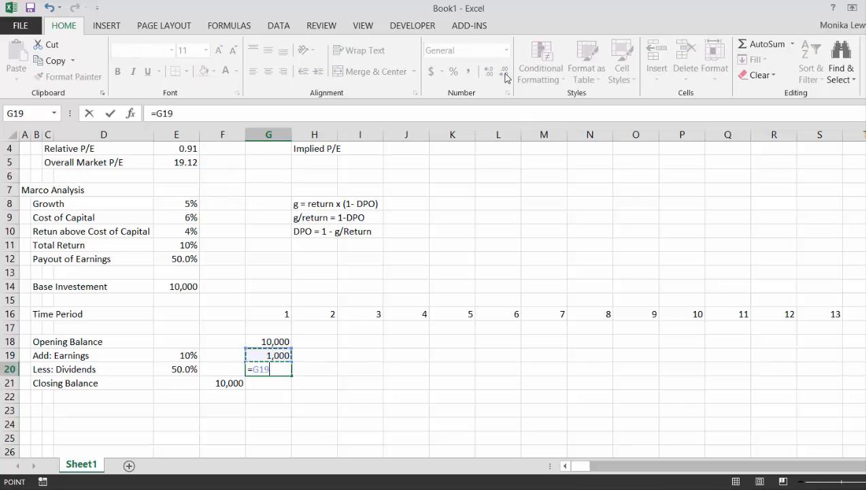
text(*)
key(Left)
key(Left)
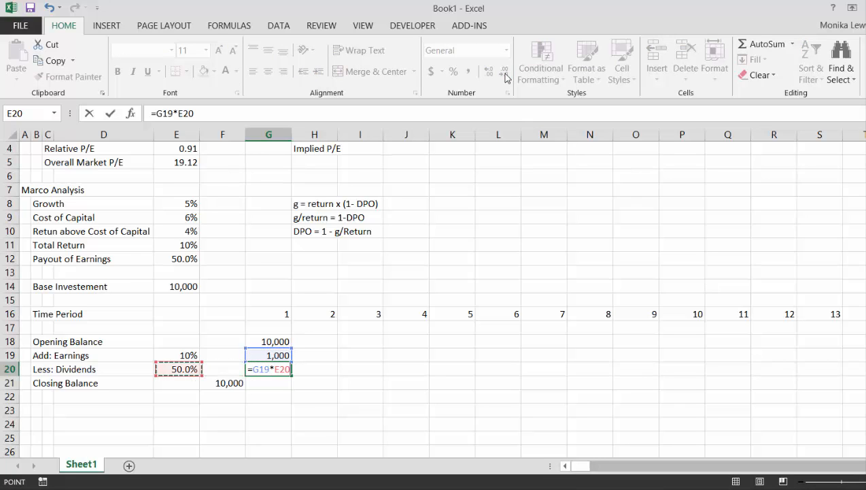
key(F4)
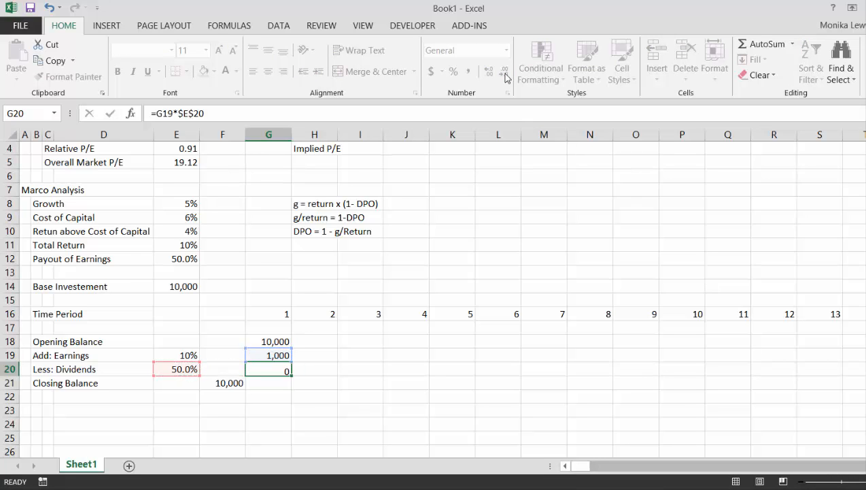
key(Return)
Calculate the period 1 closing balance in G21 with the formula =G18+G19-G20
key(Up)
text(=)
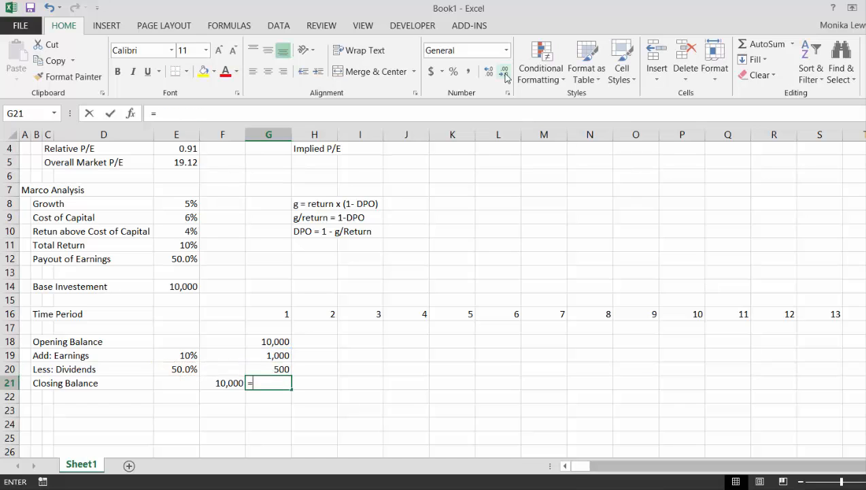
key(Up)
key(Up)
key(Up)
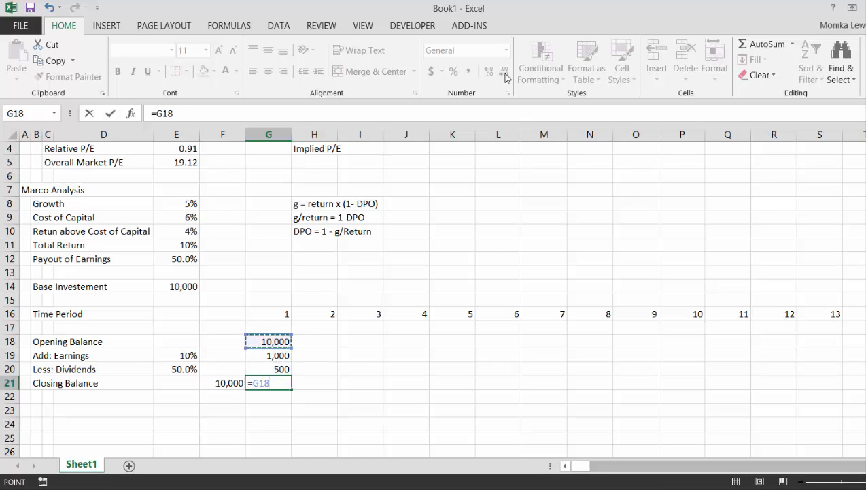
text(+)
key(Up)
key(Up)
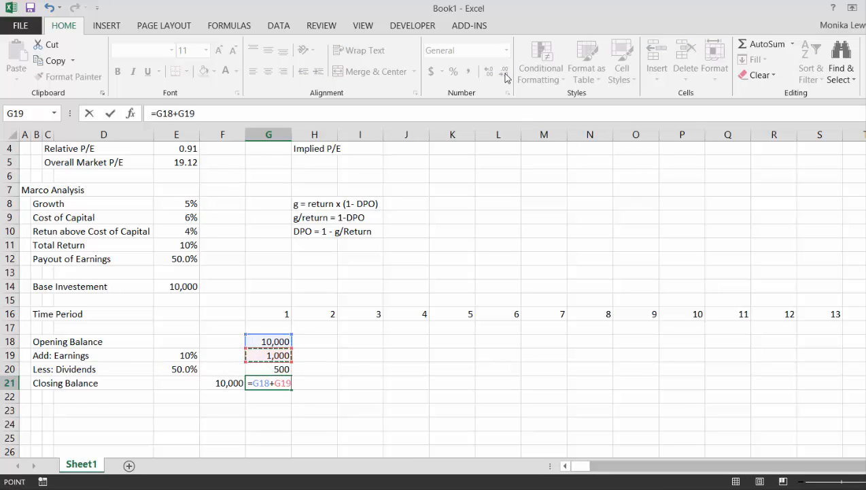
text(-)
key(Up)
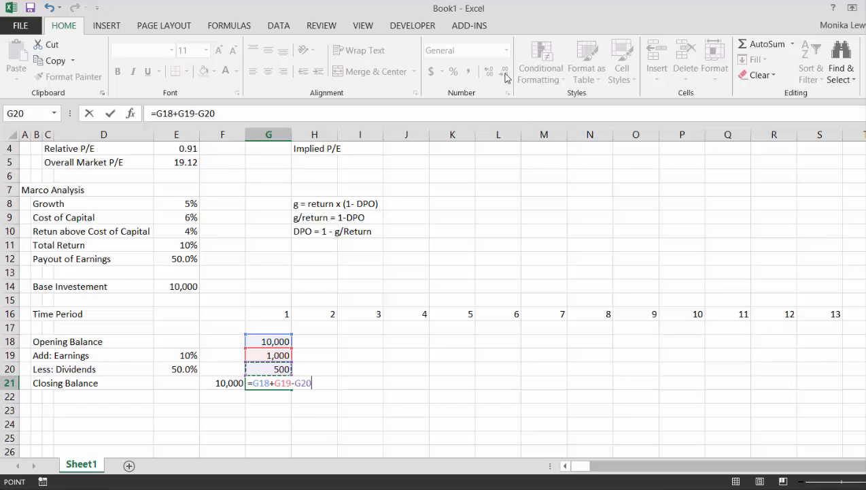
key(Return)
Enter the row label "PV of Cash Flow" in B23, below the Closing Balance row
key(Down)
key(Left)
key(Left)
key(Left)
key(Left)
key(Left)
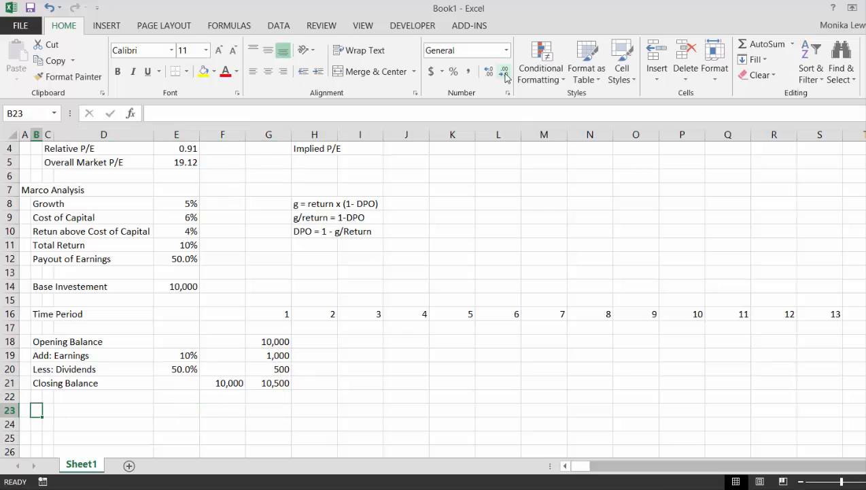
text(Cash)
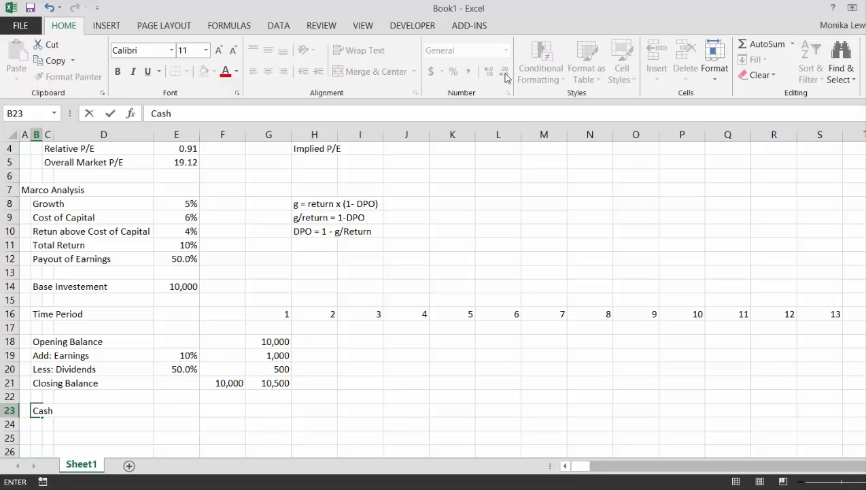
key(BackSpace)
key(BackSpace)
text(PV of Ca)
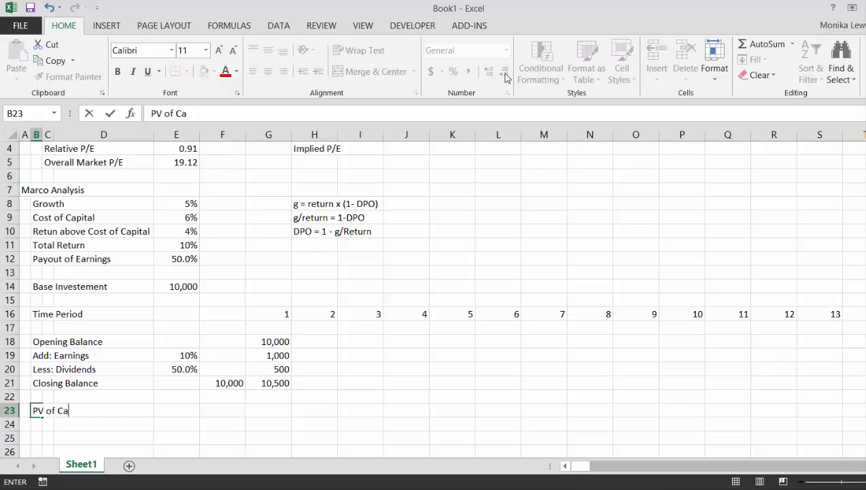
text(sh Flow)
key(Return)
Review the Total Value and Implied P/E labels in the Outputs block of the sheet
key(Up)
key(Up)
key(Up)
key(Up)
key(Up)
key(Up)
key(Up)
key(Up)
key(Up)
key(Up)
key(Up)
key(Up)
key(Up)
key(Up)
key(Up)
key(Up)
key(Up)
key(Up)
key(Up)
key(Up)
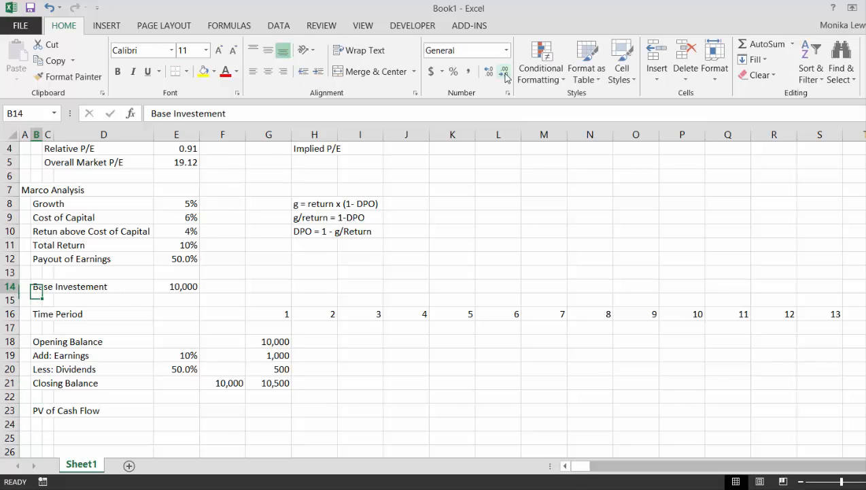
key(Right)
key(Right)
key(Right)
key(Right)
key(Right)
key(Right)
key(Down)
key(Down)
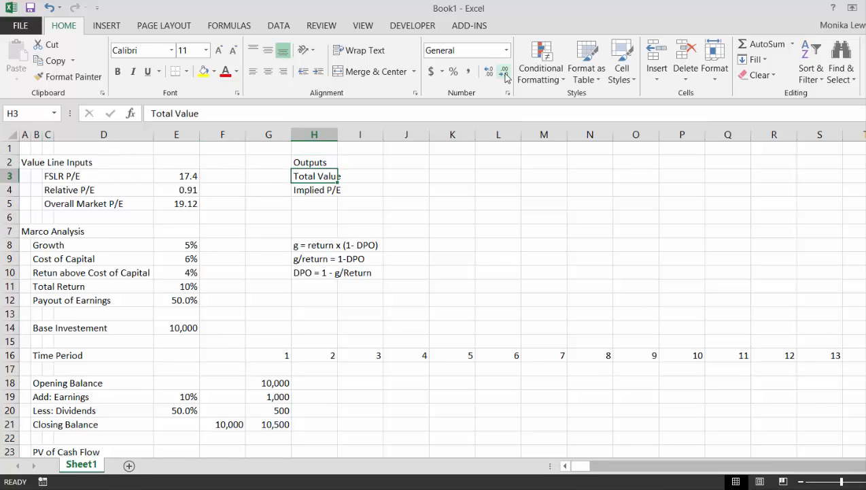
key(Right)
key(Right)
key(Right)
key(Down)
key(Left)
Enter the row label "PV of Cash/Earnings" in B24, under PV of Cash Flow
key(Down)
key(Down)
key(Down)
key(Down)
key(Down)
key(Down)
key(Down)
key(Down)
key(Down)
key(Down)
key(Down)
key(Down)
key(Down)
key(Down)
key(Down)
key(Down)
key(Down)
key(Down)
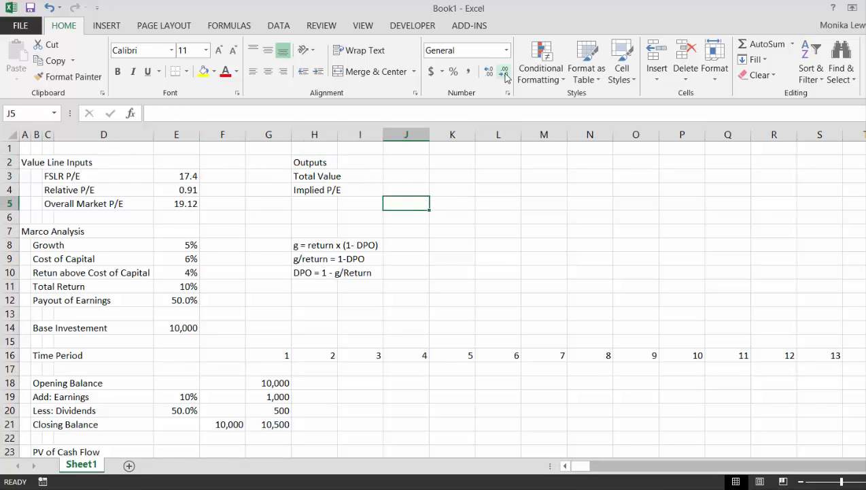
key(Down)
key(Left)
key(Left)
key(Left)
key(Left)
key(Left)
key(Left)
key(Left)
key(Left)
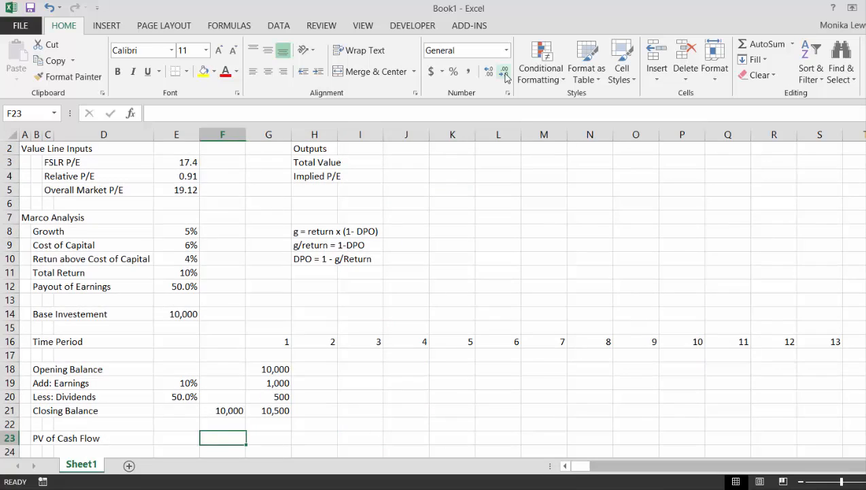
key(Down)
text(PV)
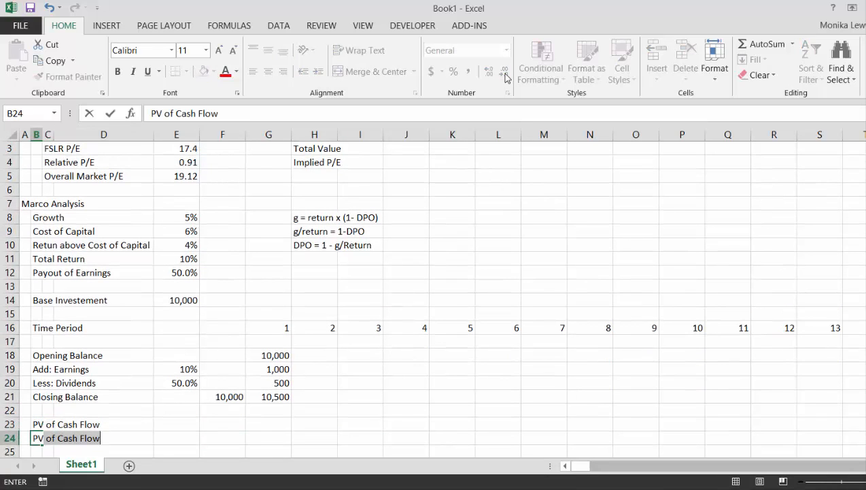
text( of Ca)
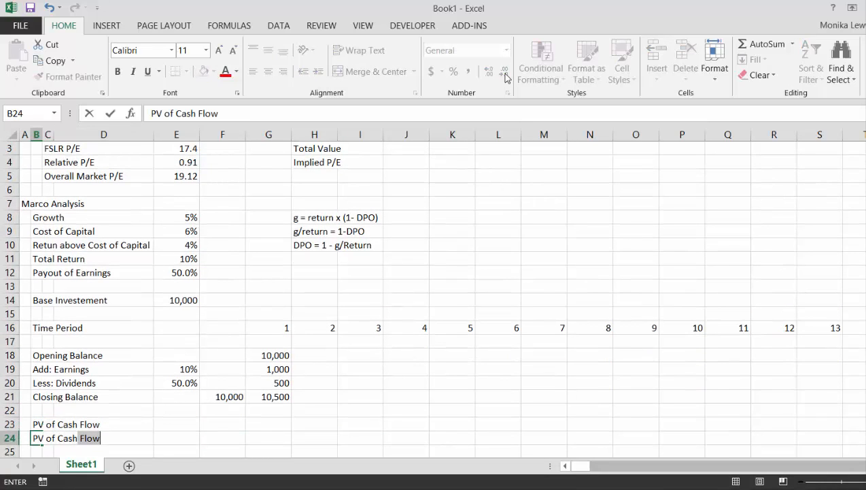
text(sh/)
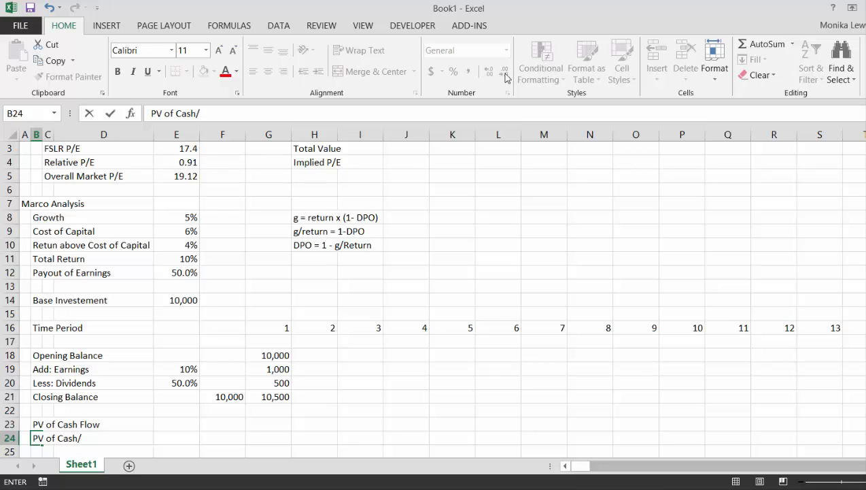
text(Earnings)
key(Return)
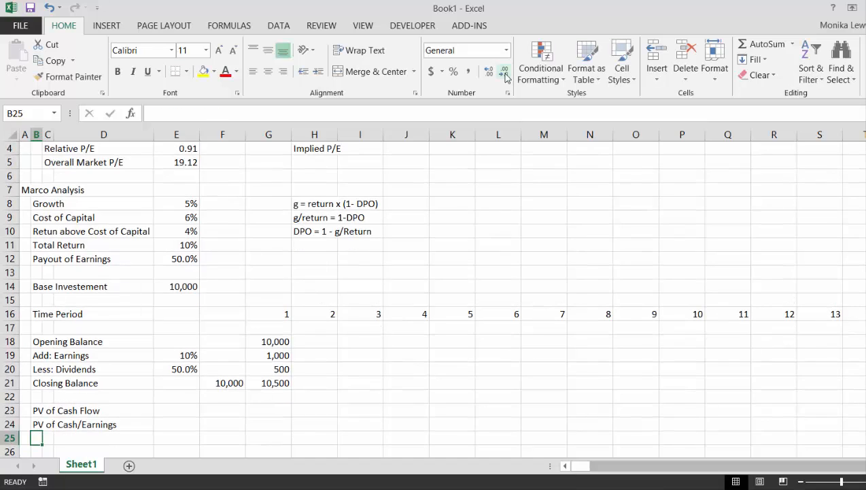
Fill the period 1 formulas in G18:G21 rightward across all 300 time periods
key(Up)
key(Up)
key(Up)
key(Right)
key(Right)
key(Right)
key(Right)
key(Right)
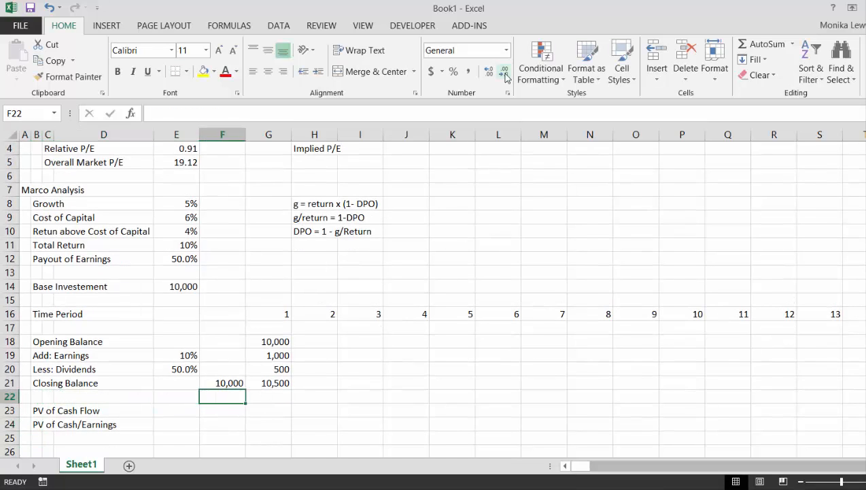
key(Up)
key(Up)
key(Up)
key(Up)
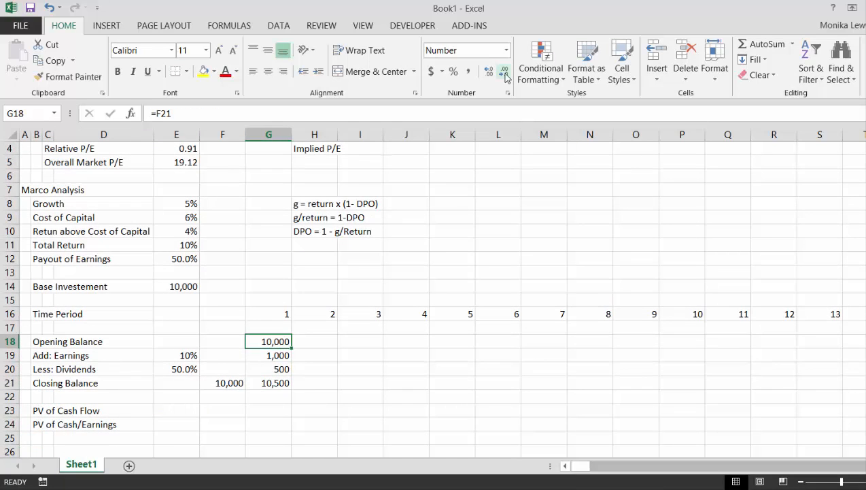
key(shift+Down)
key(shift+Down)
key(shift+Down)
key(ctrl+shift+r)
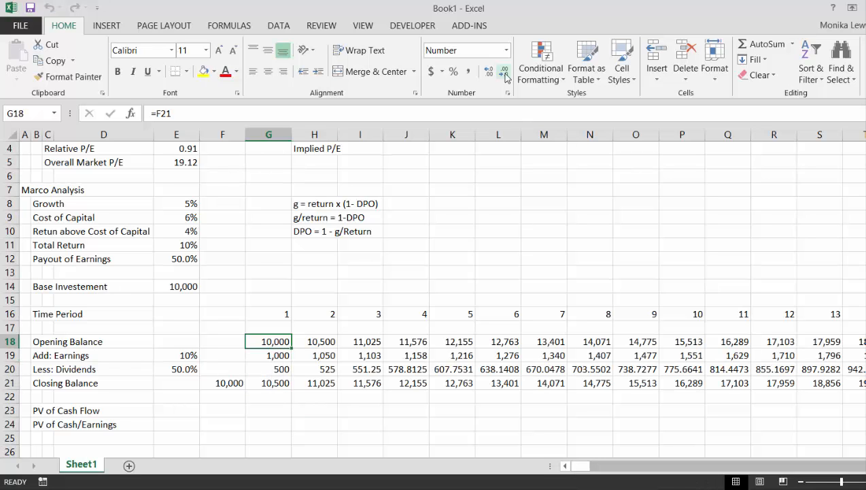
Format the projection rows 18 to 21 across all periods as numbers with thousands separators and two decimals
key(ctrl+shift+Down)
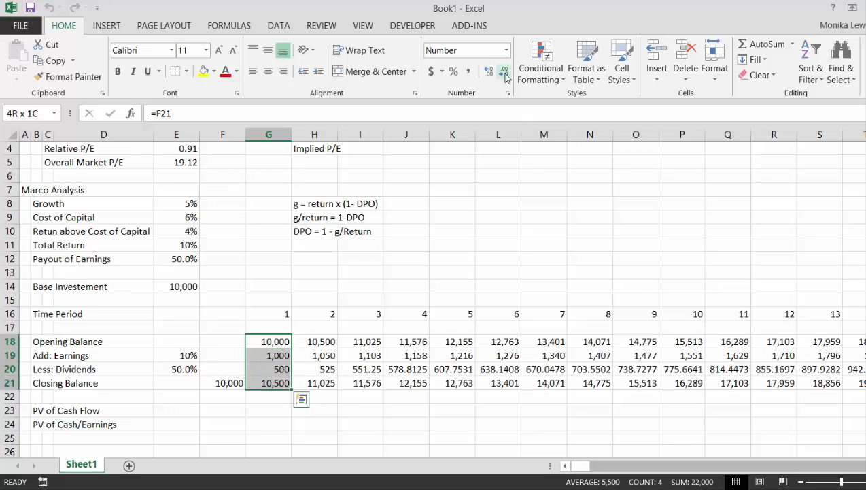
key(ctrl+shift+Right)
key(ctrl+shift+1)
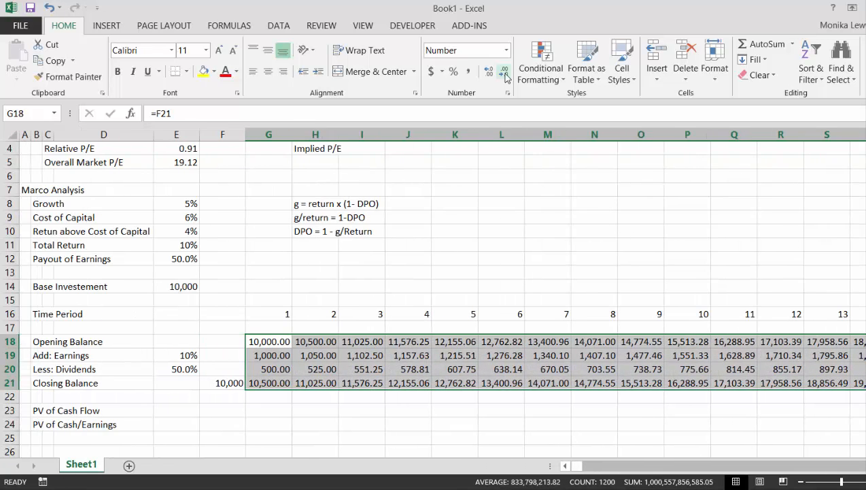
Examine the period 300 column at the far end of the projection, down to its closing balance
key(Right)
key(ctrl+Right)
key(Right)
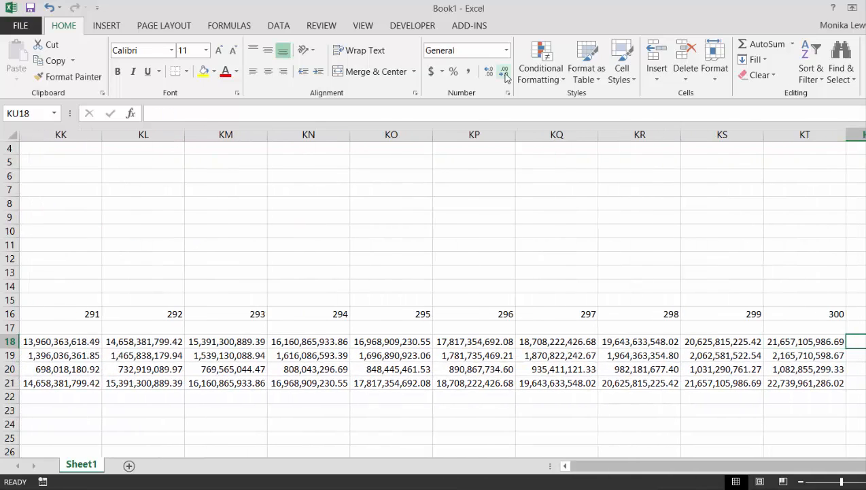
key(Left)
key(Down)
key(Down)
key(Down)
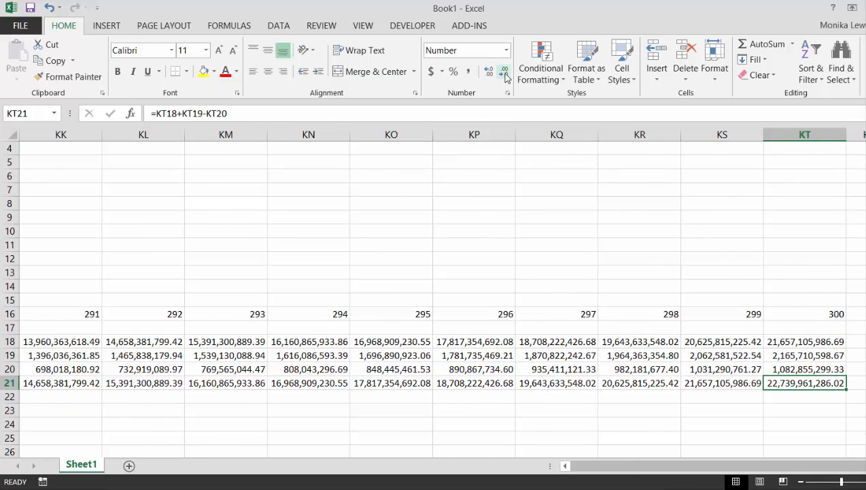
key(ctrl+Left)
key(Home)
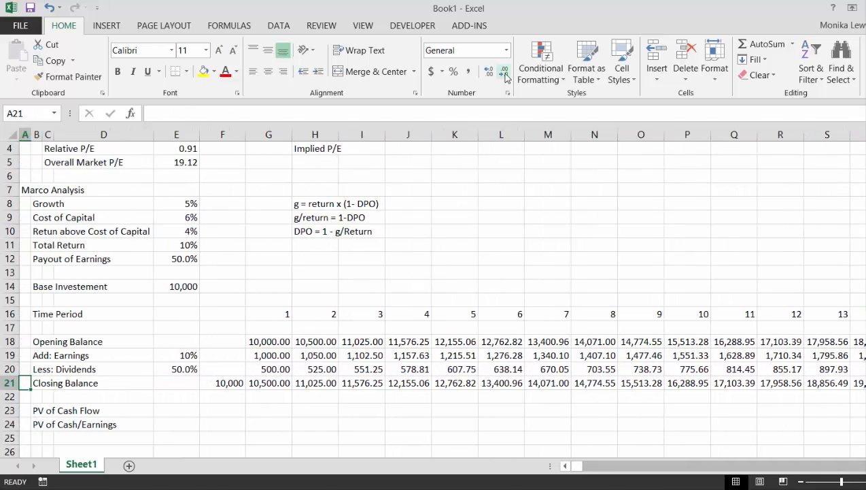
Enter an NPV formula in E23 that discounts the row 20 dividends from G20 through period 300 at the cost of capital in E9
key(Down)
key(Down)
key(Right)
key(Right)
key(Right)
key(Right)
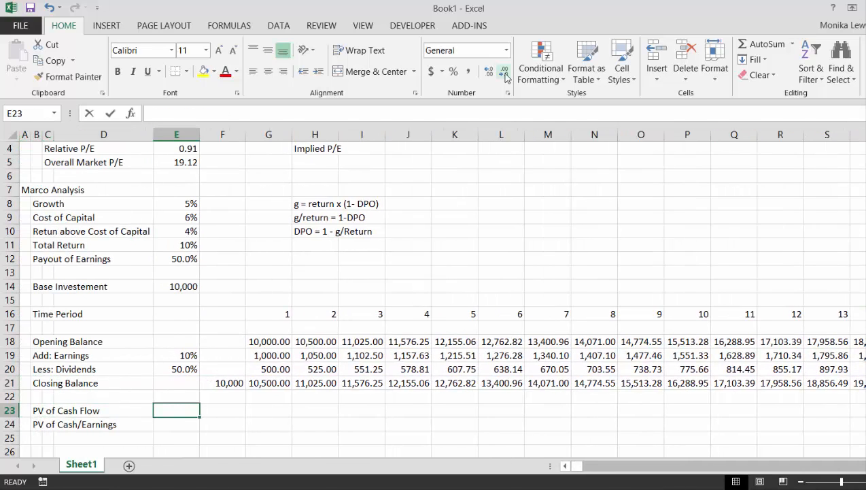
text(=np)
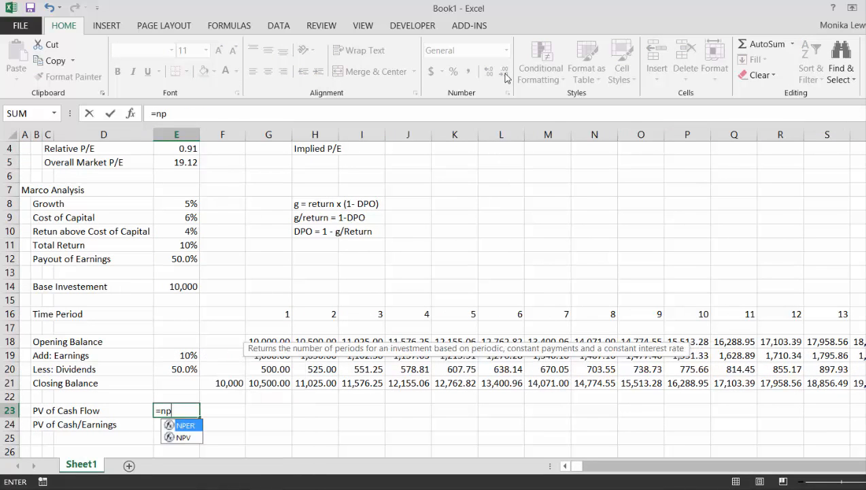
key(Down)
key(Tab)
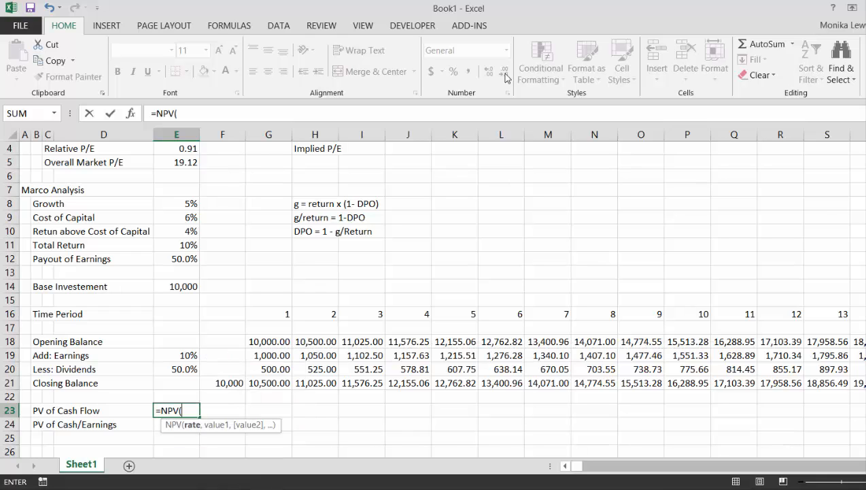
key(Up)
key(Up)
key(Up)
key(Up)
key(Up)
key(Up)
key(Up)
key(Up)
key(Up)
key(Up)
key(Up)
key(Up)
key(Up)
key(Up)
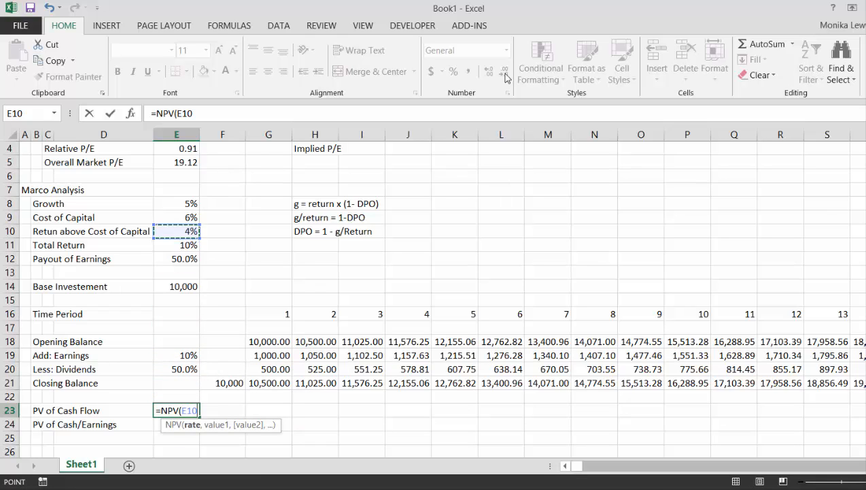
text(,)
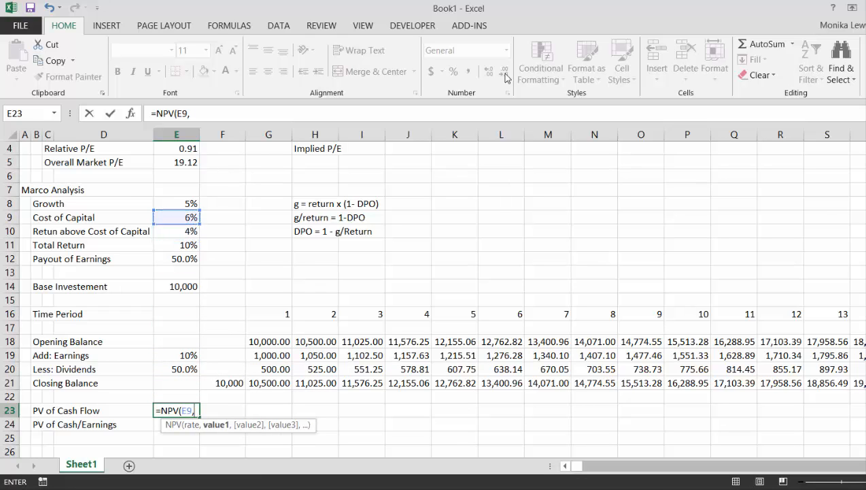
key(Up)
key(Up)
key(Up)
key(Right)
key(Right)
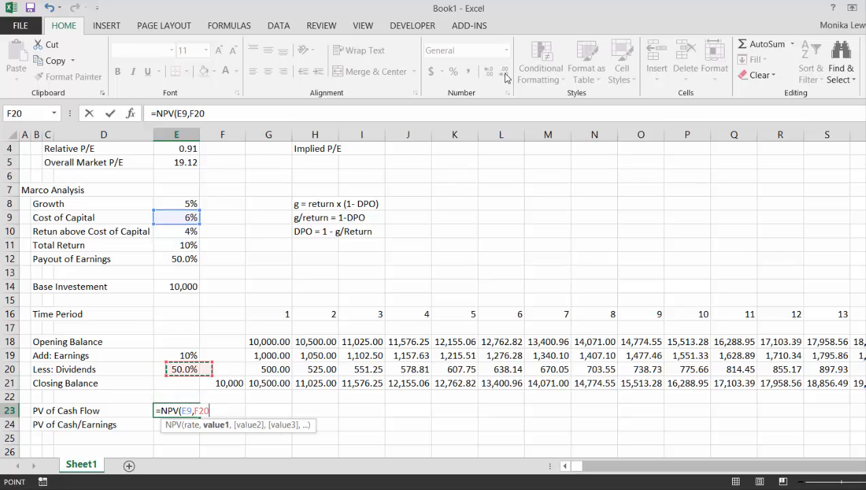
key(ctrl+shift+Right)
key(ctrl+Return)
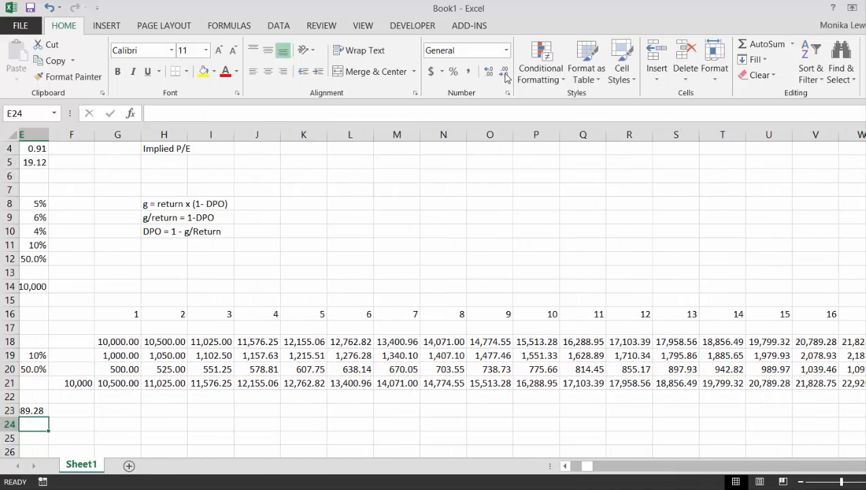
Format the PV of Cash Flow result in E23 as a number with thousands separators and two decimals
key(Left)
key(Left)
key(Left)
key(Up)
key(Left)
key(Right)
key(Right)
key(Right)
key(Right)
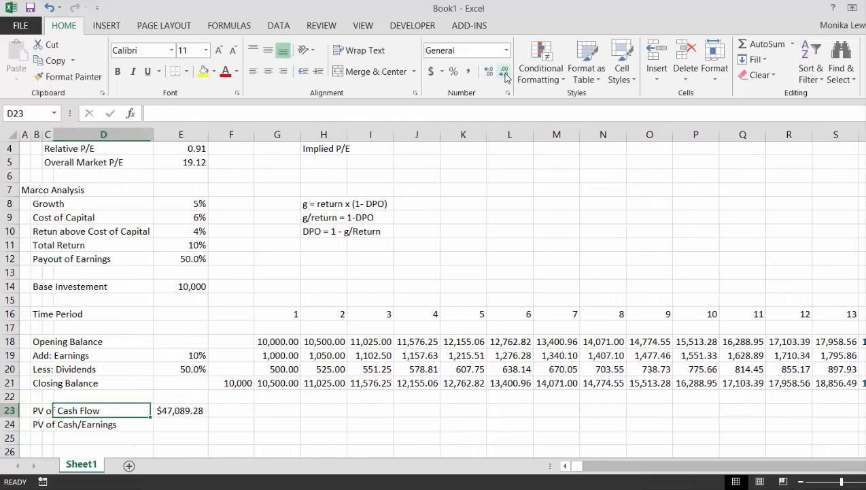
key(ctrl+shift+1)
Calculate PV of Cash/Earnings in E24 with =E23/G19 and format it as a number with two decimals
key(Down)
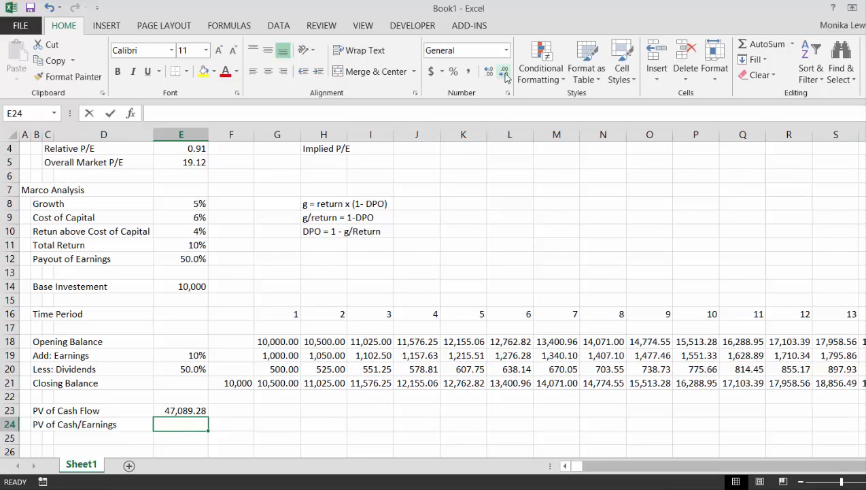
text(=)
key(Up)
text(/)
key(Up)
key(Up)
key(Up)
key(Up)
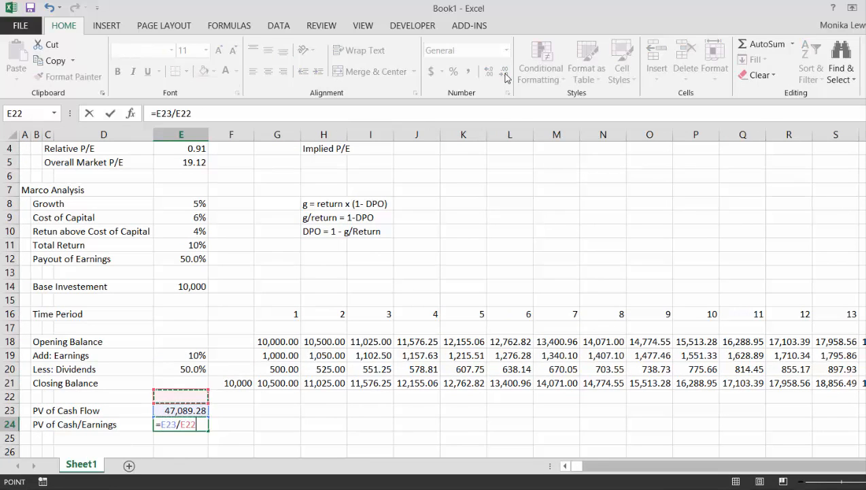
key(Right)
key(Right)
key(Return)
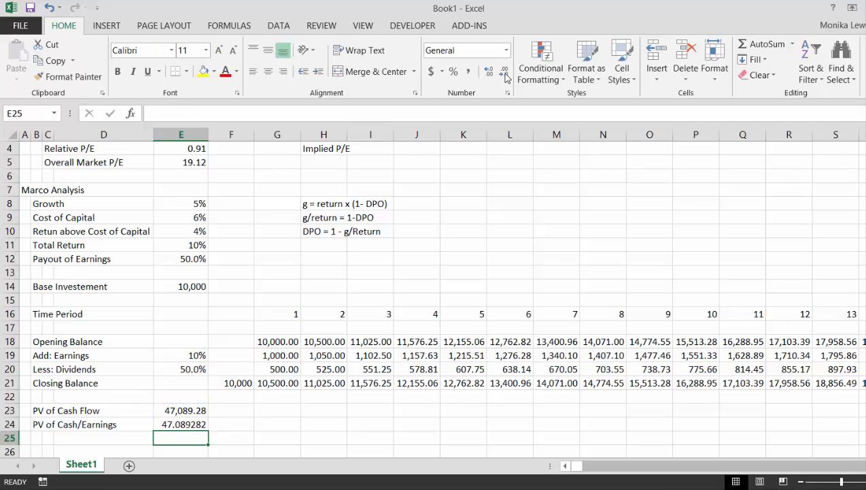
key(Up)
click(504, 73)
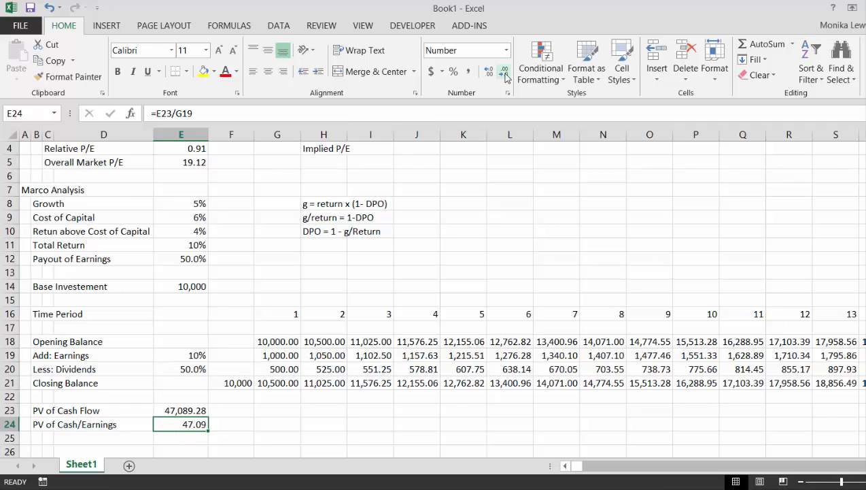
Link the Total Value output in J3 to the PV of Cash Flow result with =E23
key(Up)
key(Up)
key(Up)
key(Up)
key(Up)
key(Up)
key(Up)
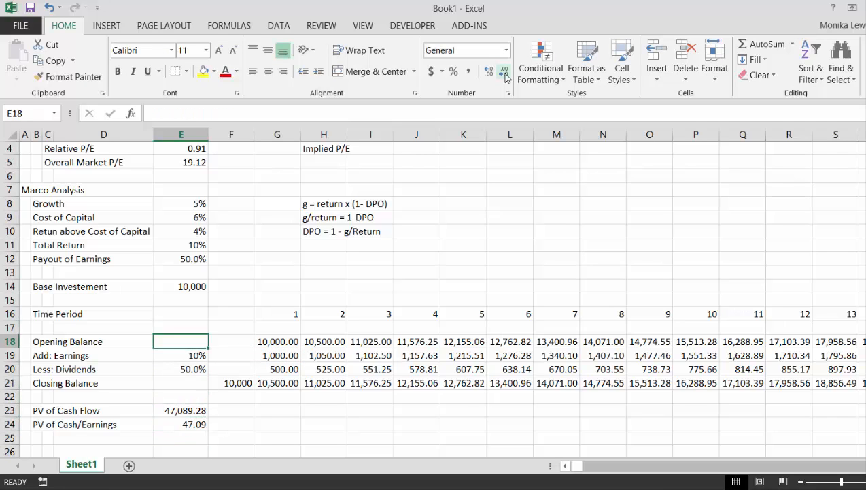
key(Up)
key(Up)
key(Up)
key(Up)
key(Up)
key(Up)
key(Up)
key(Up)
key(Up)
key(Up)
key(Up)
key(Up)
key(Up)
key(Up)
key(Up)
key(Up)
key(Down)
key(Down)
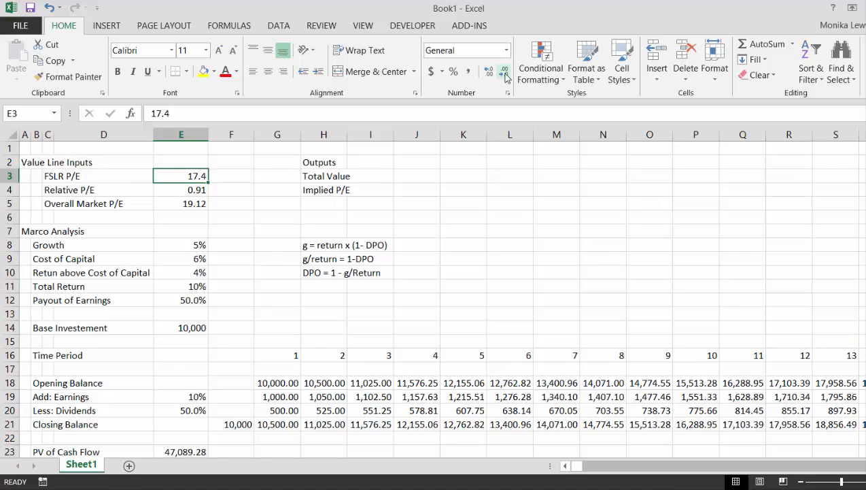
key(Right)
key(Right)
key(Right)
key(Right)
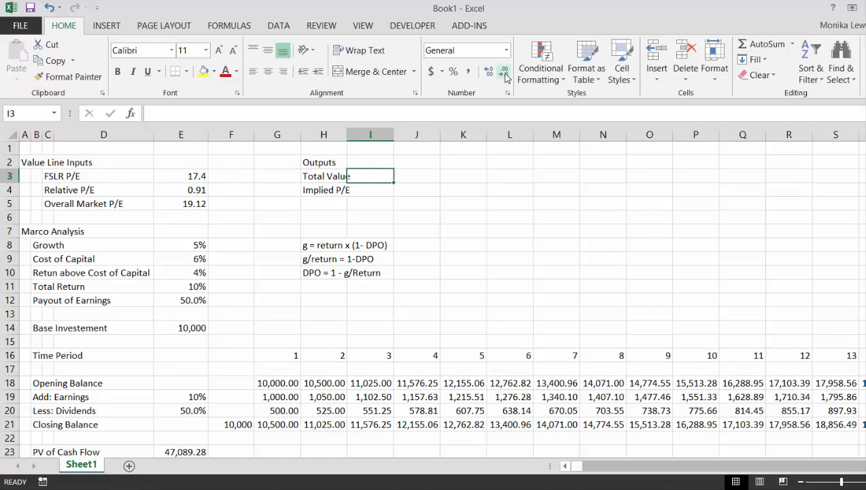
key(Right)
text(=)
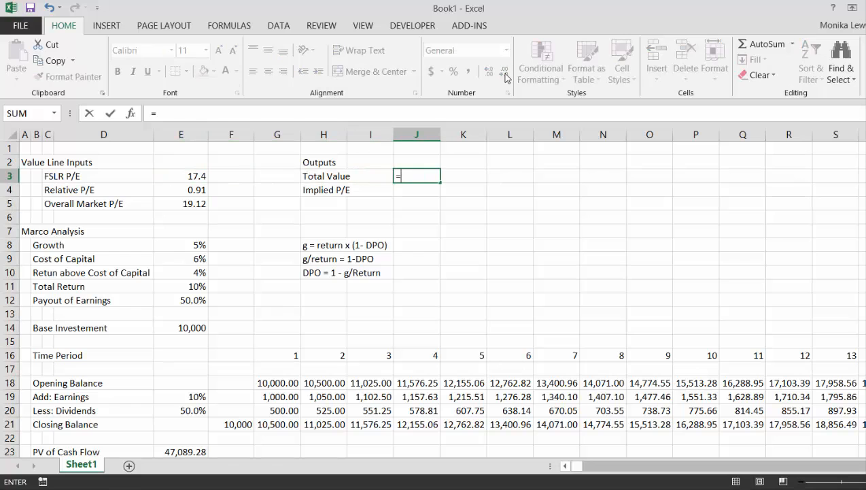
key(Down)
key(Down)
key(Down)
key(Down)
key(Down)
key(Down)
key(Down)
key(Down)
key(Down)
key(Down)
key(Down)
key(Down)
key(Down)
key(Down)
key(Down)
key(Down)
key(Down)
key(Down)
key(Down)
key(Left)
key(Left)
key(Left)
key(Left)
key(Left)
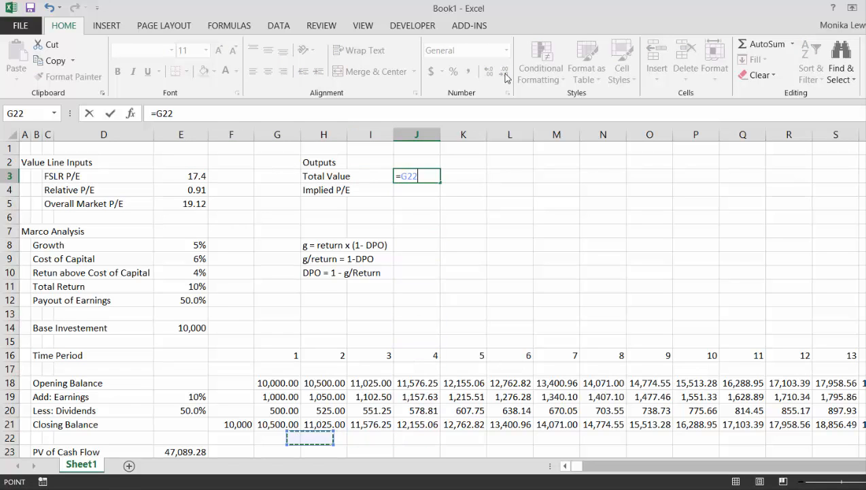
key(Down)
key(Return)
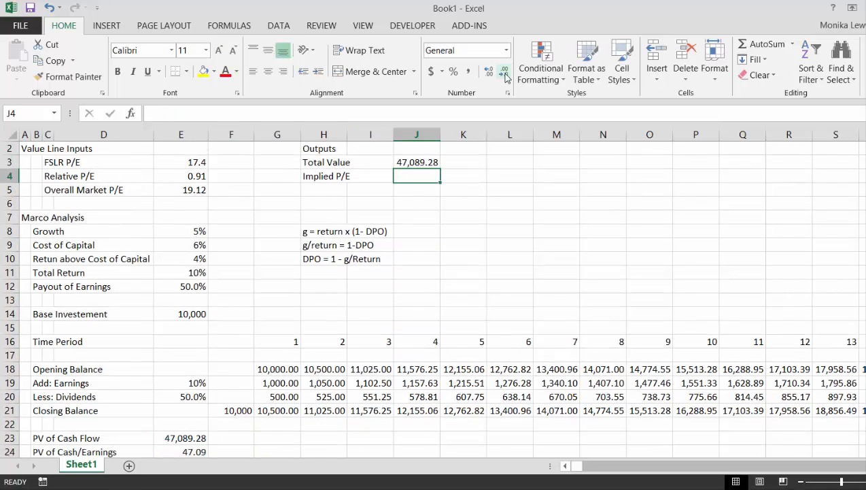
Link the Implied P/E output in J4 to the PV of Cash/Earnings result in E24
text(=)
key(Down)
key(Down)
key(Down)
key(Down)
key(Down)
key(Down)
key(Down)
key(Down)
key(Down)
key(Down)
key(Down)
key(Down)
key(Down)
key(Down)
key(Down)
key(Down)
key(Down)
key(Down)
key(Down)
key(Down)
key(Down)
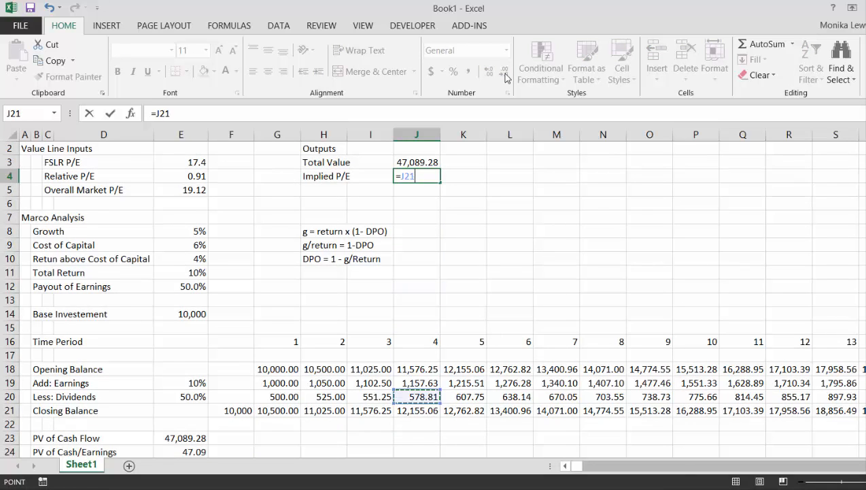
key(Left)
key(Left)
key(Left)
key(Left)
key(Left)
key(Up)
key(Return)
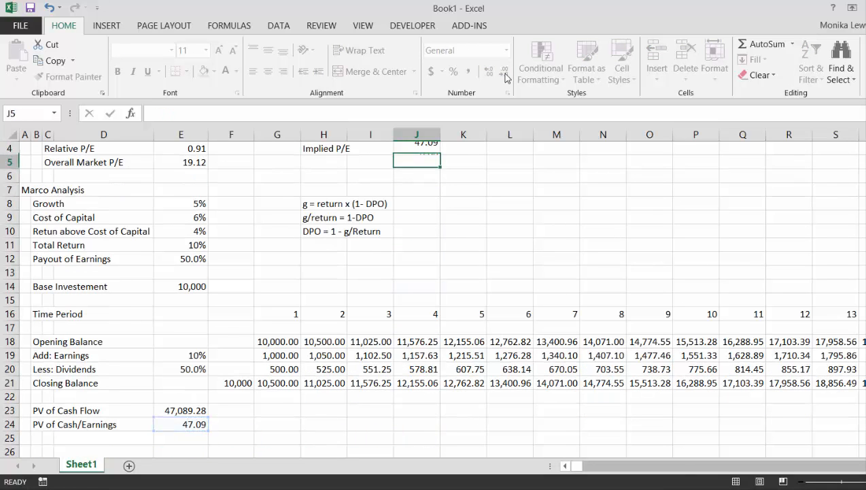
key(Up)
key(Up)
key(Up)
key(Up)
key(Down)
key(Down)
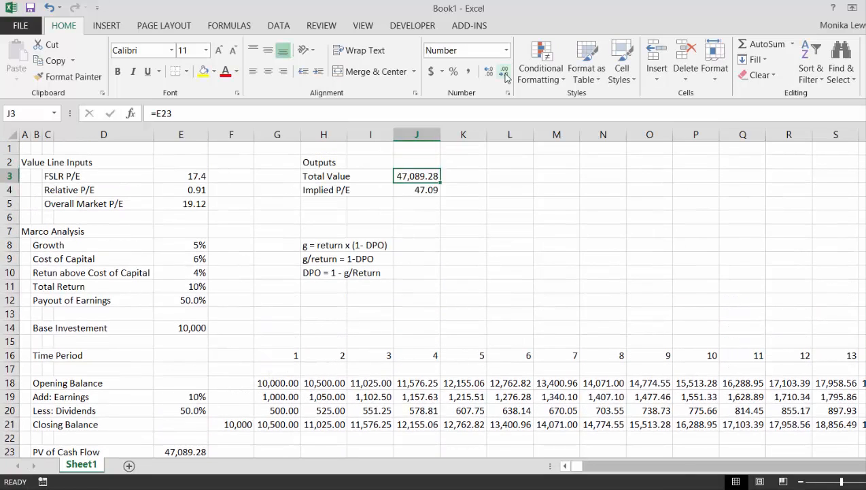
Format the macro analysis rates in E8:E12 as percentages with two decimals
key(Down)
key(Down)
key(Down)
key(Down)
key(Down)
key(Down)
key(Down)
key(Down)
key(Left)
key(Left)
key(Left)
key(Left)
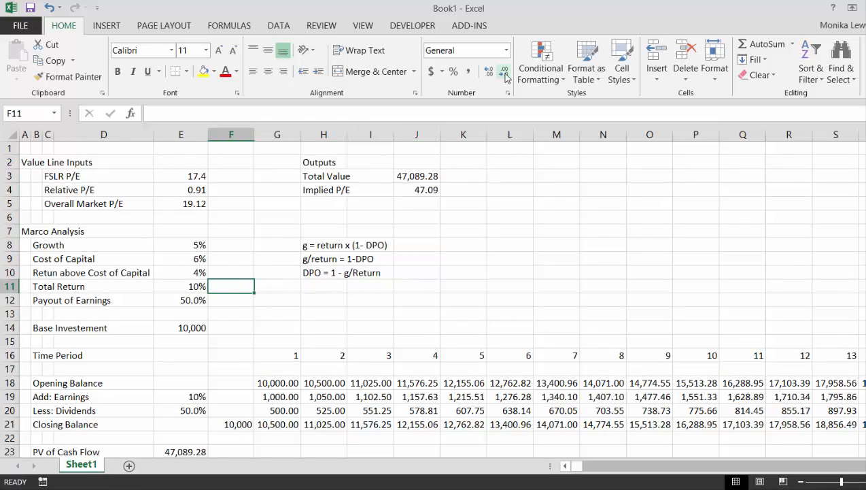
key(Left)
key(Up)
key(Up)
key(Up)
key(Down)
key(Down)
key(Down)
key(Down)
key(Down)
key(Down)
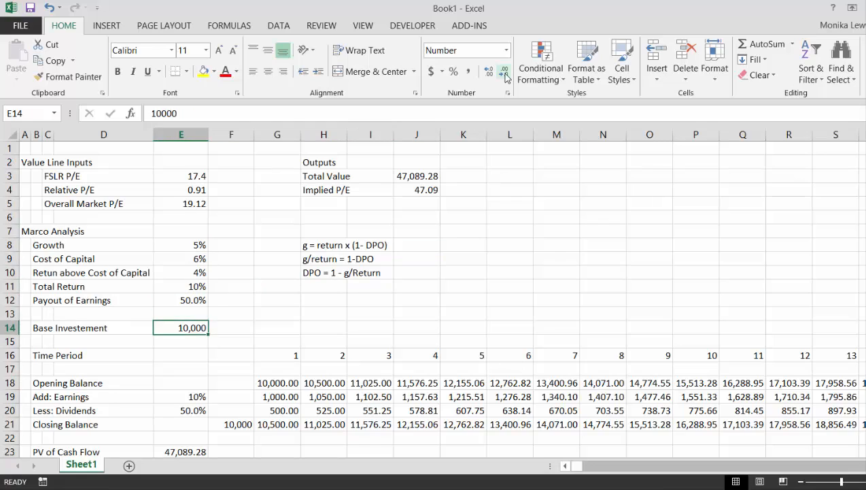
key(Up)
key(Up)
key(Up)
key(Up)
key(Up)
key(Up)
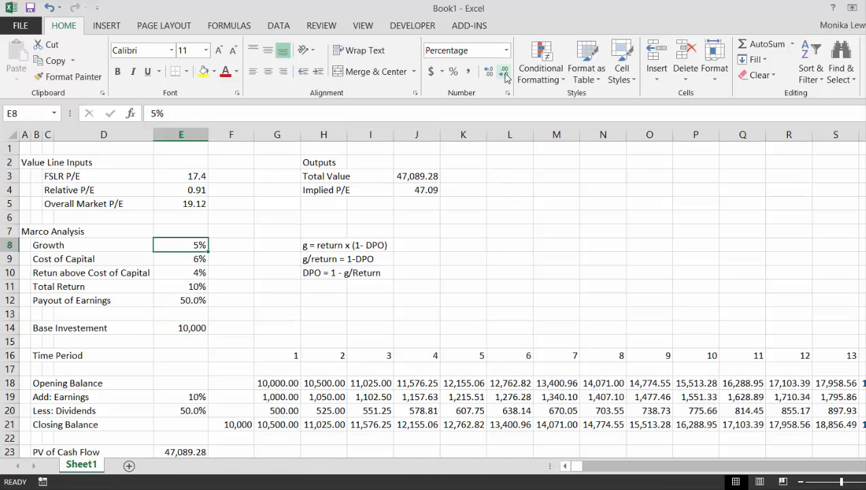
key(shift+Down)
key(shift+Down)
key(shift+Down)
key(shift+Down)
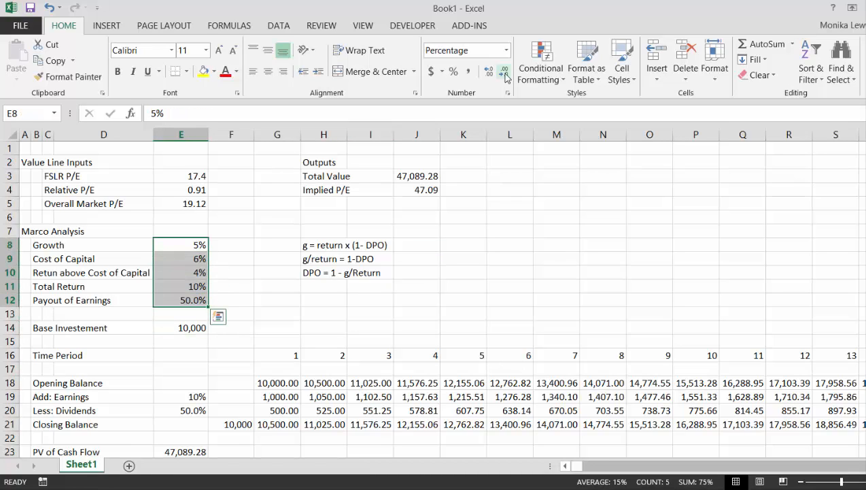
click(504, 71)
click(504, 71)
Review the projection rows and the present value results below the macro analysis inputs
key(Down)
key(Down)
key(Down)
key(Down)
key(Down)
key(Down)
key(Down)
key(Down)
key(Down)
key(Down)
key(Down)
key(Down)
key(Down)
key(Down)
key(Down)
key(Down)
key(Down)
key(Down)
key(Down)
key(Down)
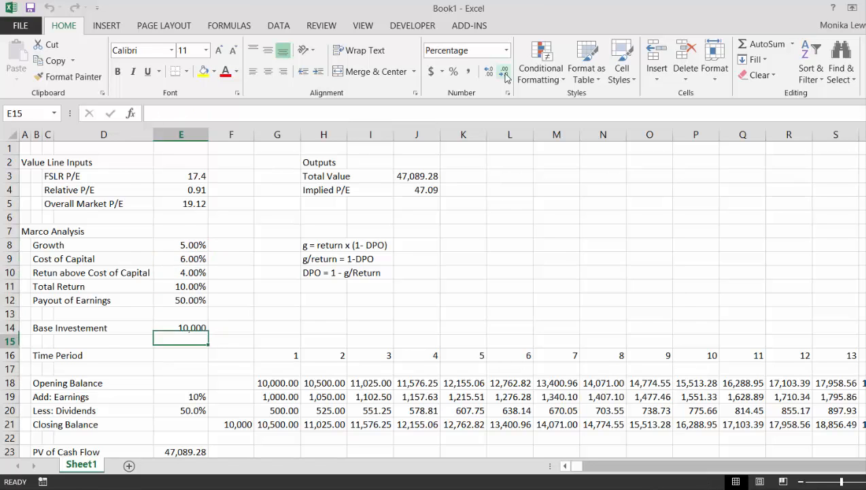
key(Up)
key(Up)
key(Up)
key(Up)
key(Up)
key(Up)
key(Up)
key(Up)
key(Up)
key(Up)
key(Up)
key(Up)
key(Up)
key(Up)
key(Up)
key(Up)
key(Up)
key(Up)
key(Up)
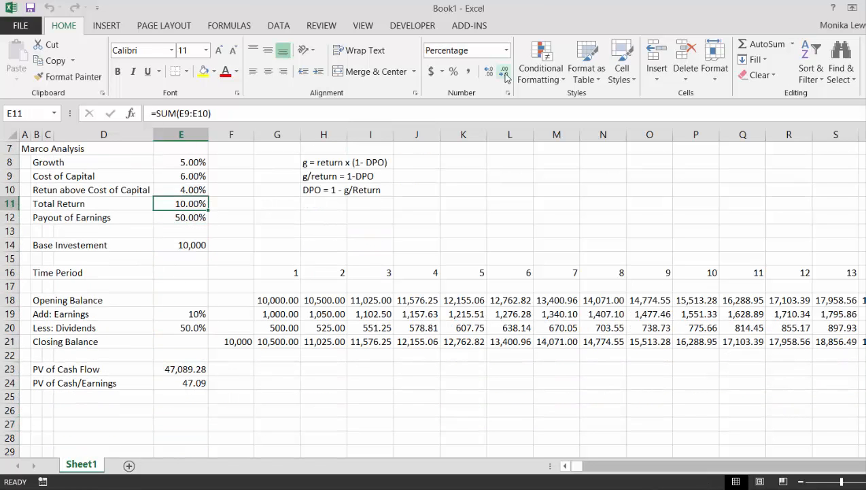
Color all hard-coded input values on the sheet blue, including the Value Line inputs, macro rates, base investment and time periods
key(Up)
key(Up)
key(Up)
key(Up)
key(Up)
key(Up)
key(Up)
key(Up)
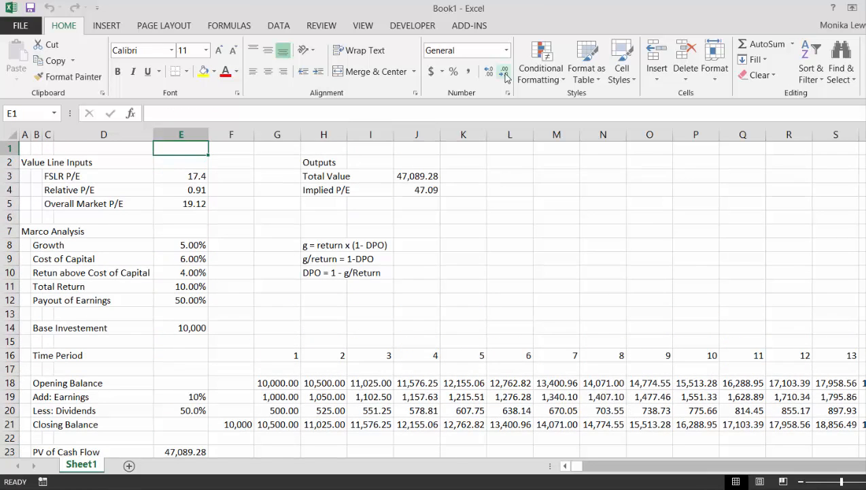
key(ctrl+shift+a)
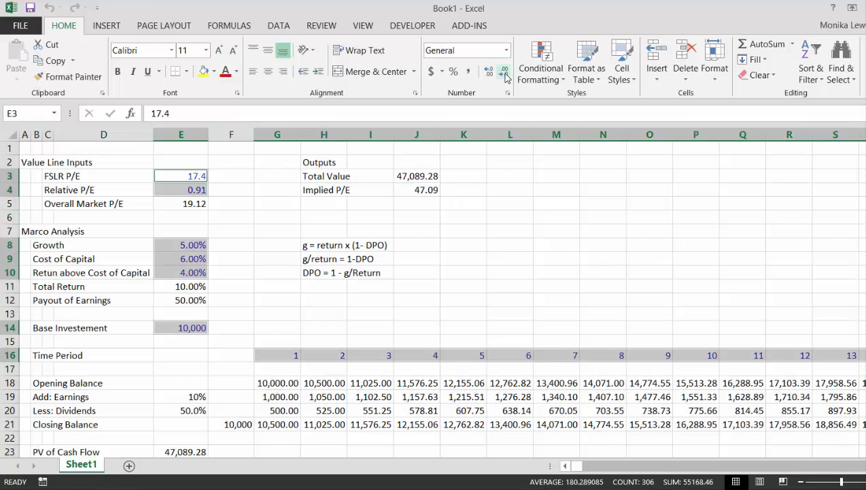
key(Down)
key(Right)
key(Right)
key(Right)
key(Right)
key(Right)
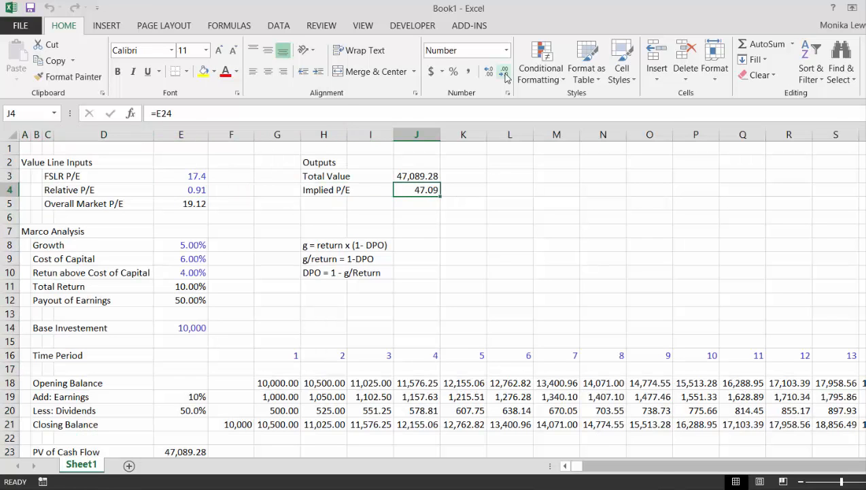
Set the return above cost of capital in E10 to 3%
key(Left)
key(Left)
key(Left)
key(Left)
key(Left)
key(Down)
key(Down)
key(Down)
key(Down)
key(Down)
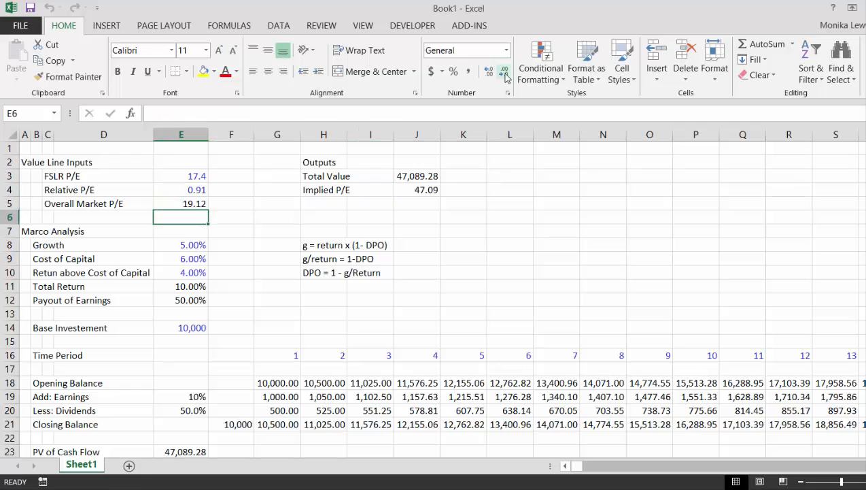
key(Down)
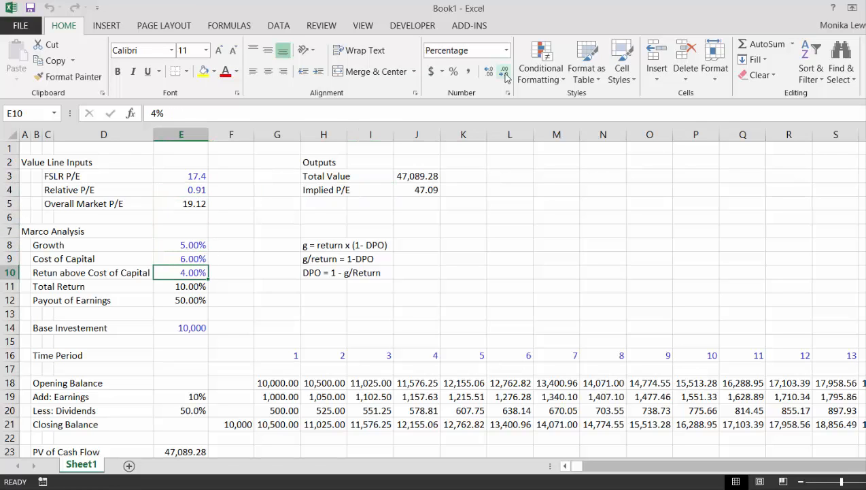
text(3)
key(Return)
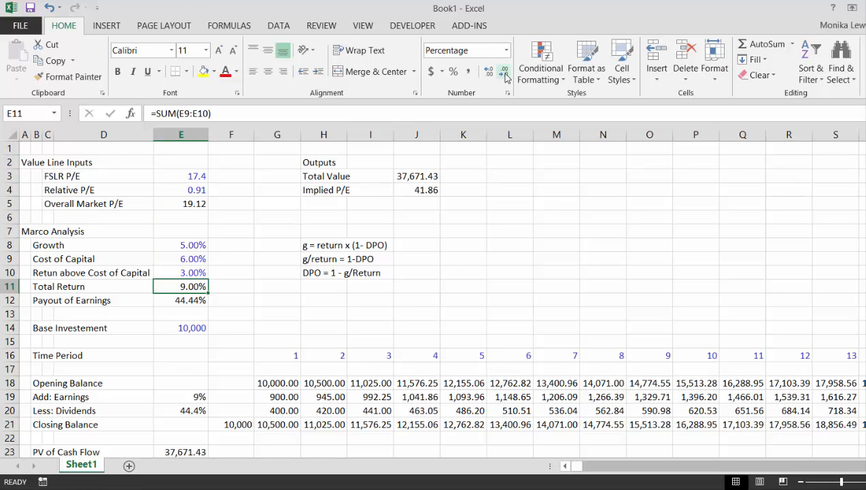
Set the return above cost of capital in E10 to 5%
key(Up)
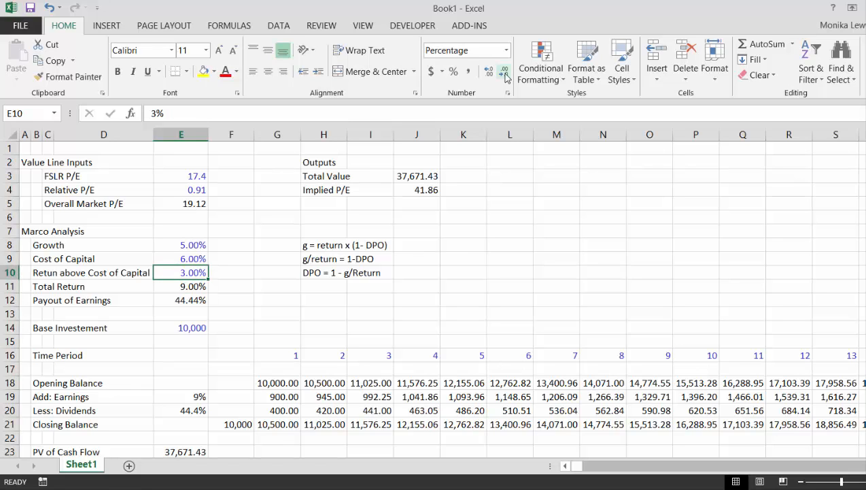
text(5)
key(Return)
key(Up)
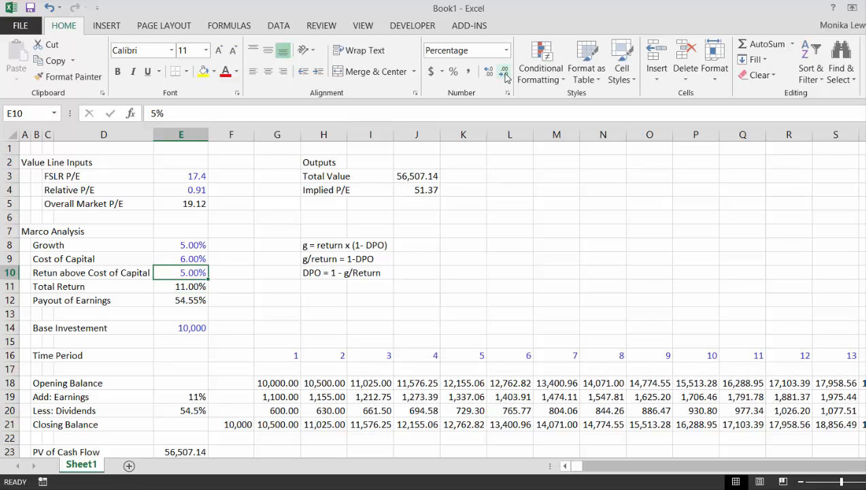
Test the return above cost of capital in E10 at 3%, and set it back to 4%
text(3)
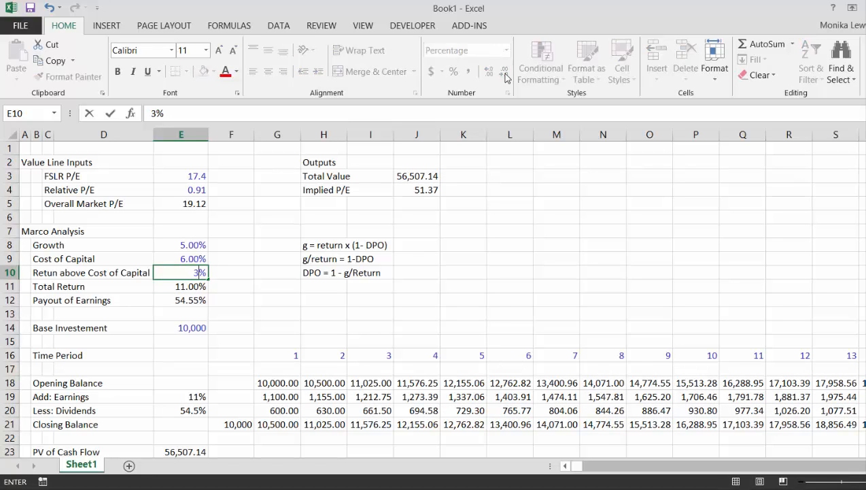
key(Return)
key(Up)
text(4)
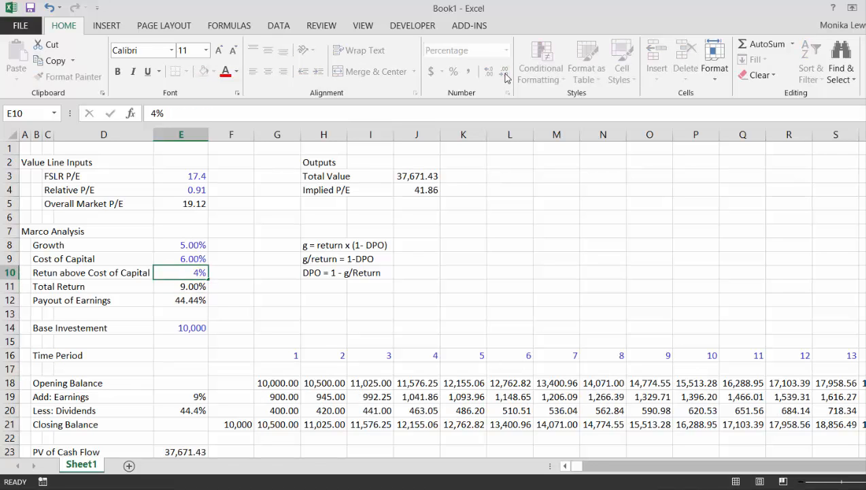
key(Return)
Set the Cost of Capital in E9 to 10%
key(Up)
key(Up)
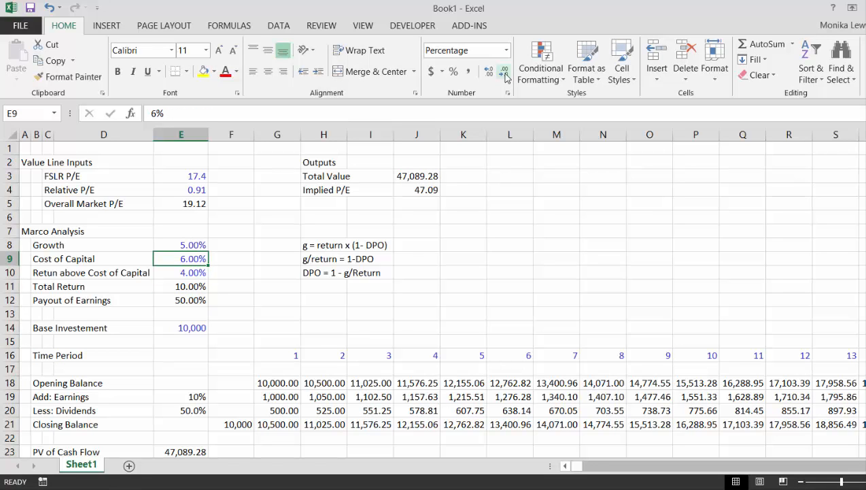
text(10)
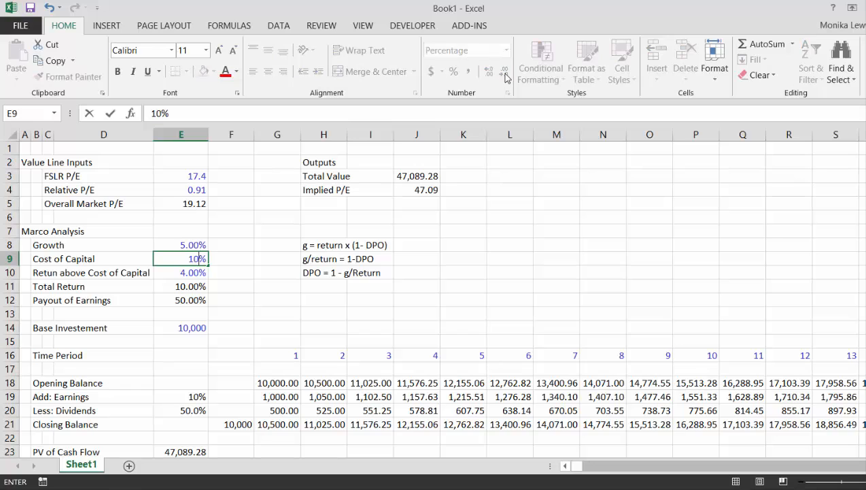
key(Return)
key(Up)
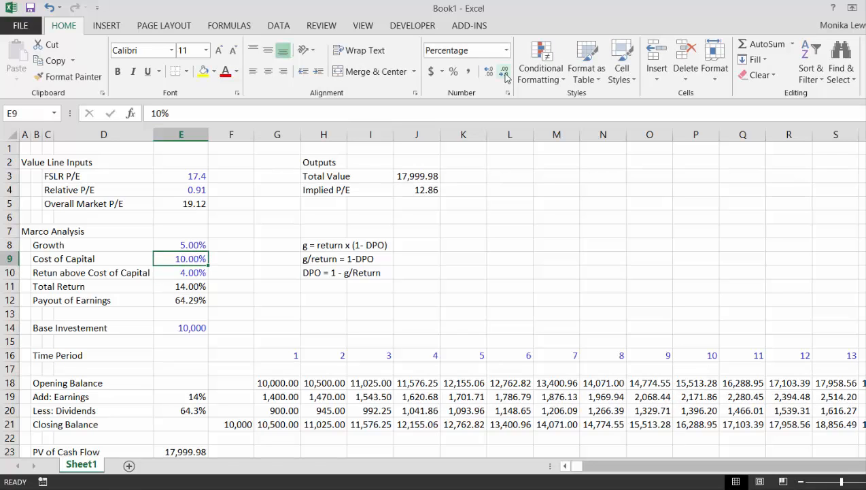
Test Growth in E8 at 2%, and set it back to 5%
key(Up)
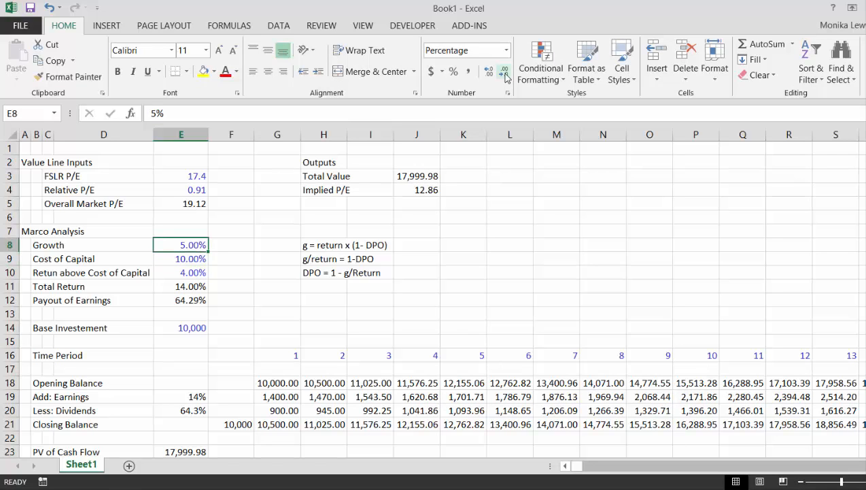
text(2)
key(Return)
key(Up)
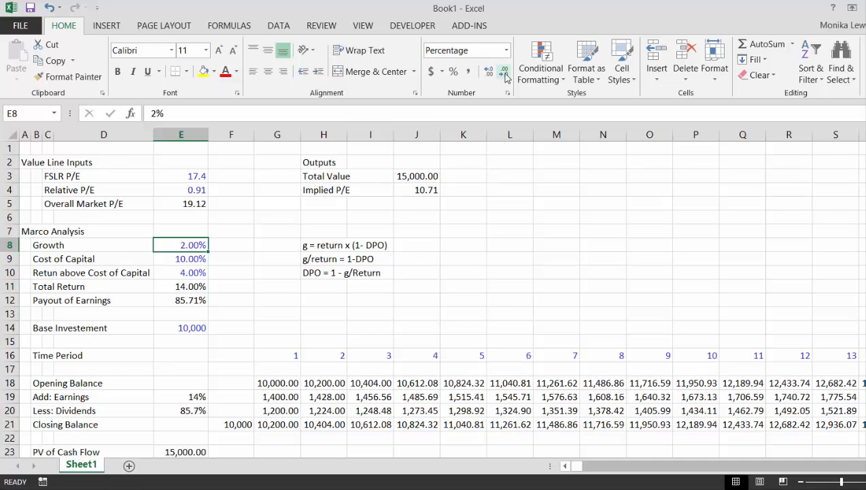
text(5)
key(Return)
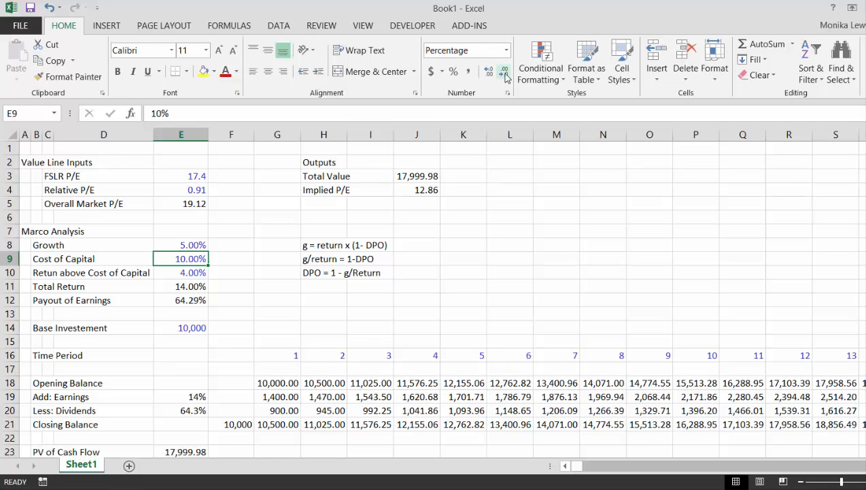
Set the Cost of Capital in E9 to 7% and Growth in E8 to 3%
text(7)
key(Return)
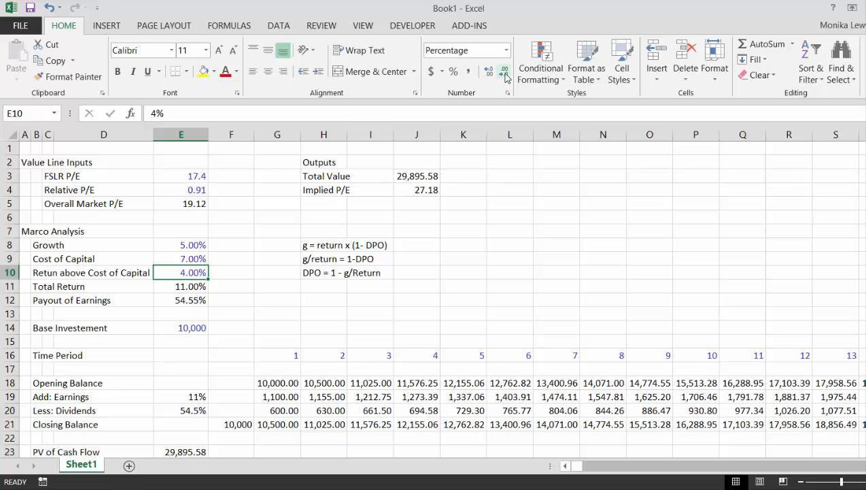
key(Up)
key(Up)
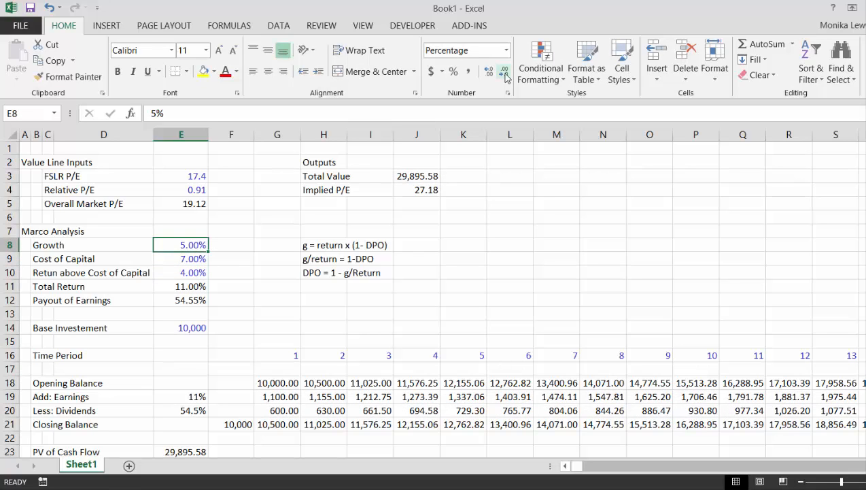
text(3)
key(Return)
key(Up)
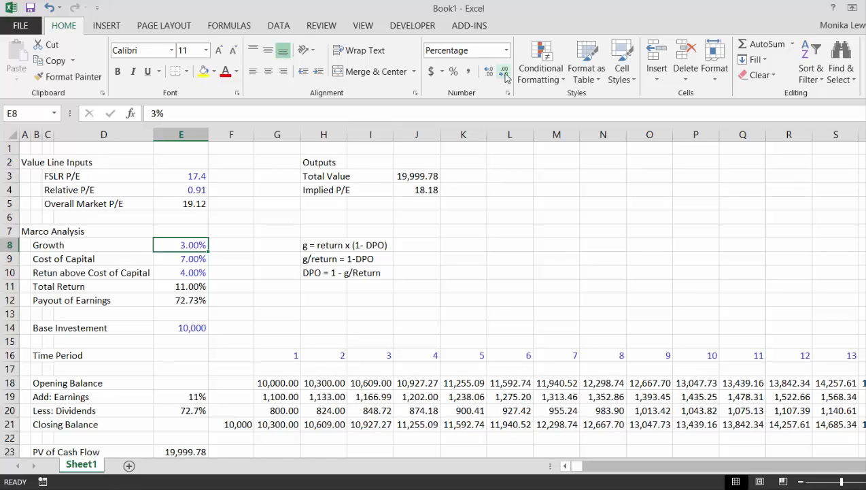
Go to empty cell K8, in the same row as the note "g = return x (1- DPO)"
key(Down)
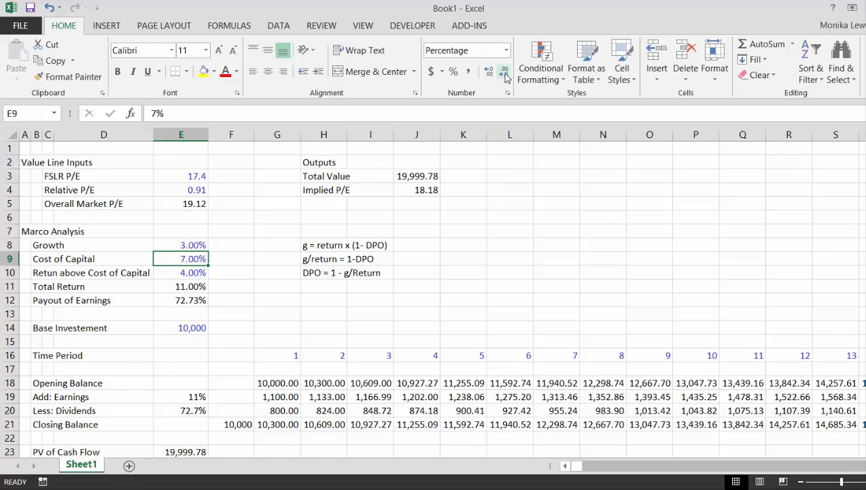
key(Right)
key(Right)
key(Right)
key(Right)
key(Right)
key(Right)
key(Right)
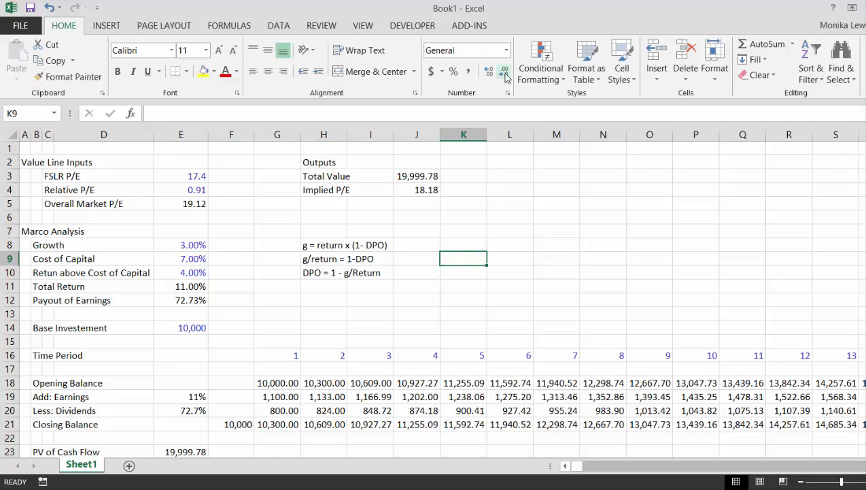
key(Up)
key(Up)
key(Left)
key(Down)
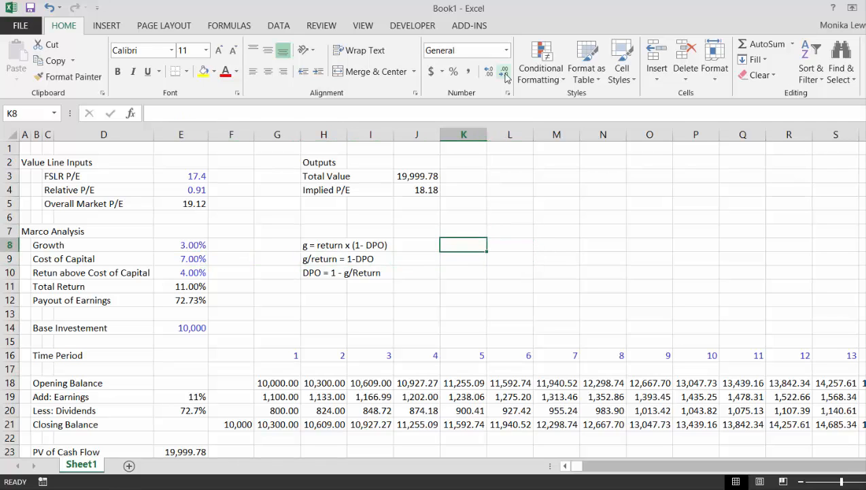
text(DC)
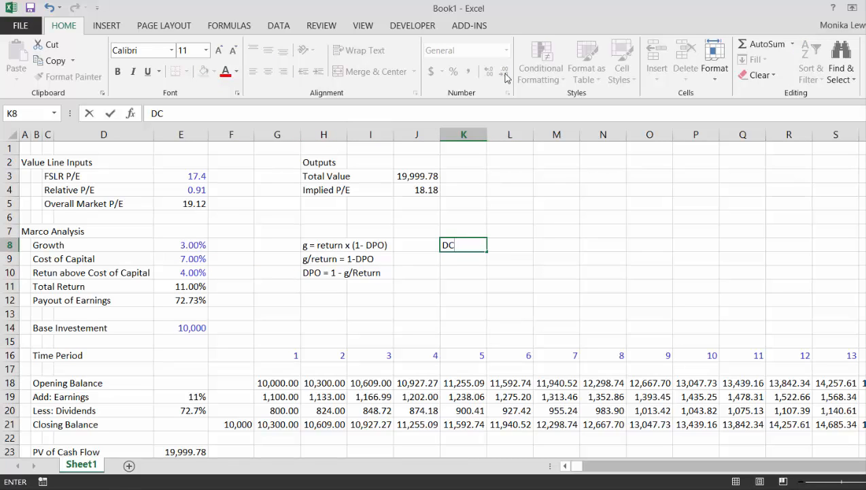
text(F = )
text(div)
text(/)
key(BackSpace)
key(BackSpace)
key(BackSpace)
key(BackSpace)
text(NO)
key(BackSpace)
text(PV()
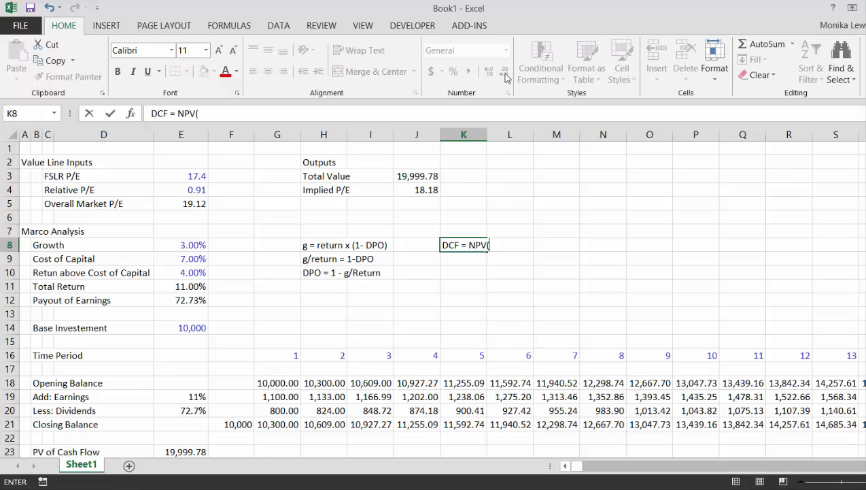
text(d)
key(BackSpace)
text(div/)
key(BackSpace)
key(BackSpace)
key(BackSpace)
key(BackSpace)
key(BackSpace)
key(BackSpace)
key(BackSpace)
key(BackSpace)
key(BackSpace)
key(BackSpace)
key(BackSpace)
key(BackSpace)
key(BackSpace)
key(BackSpace)
Enter the valuation formula note "Value = Div1/k" in cell K8
text(Value = Div)
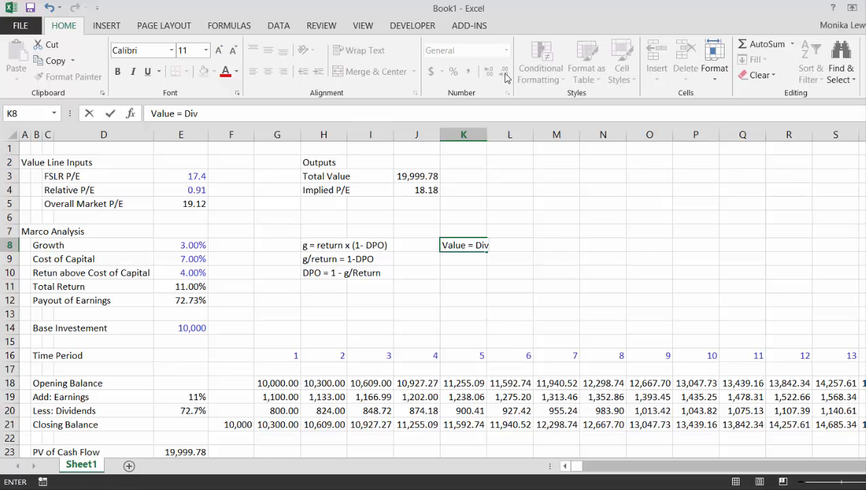
text(1/P)
key(BackSpace)
text(k)
key(Return)
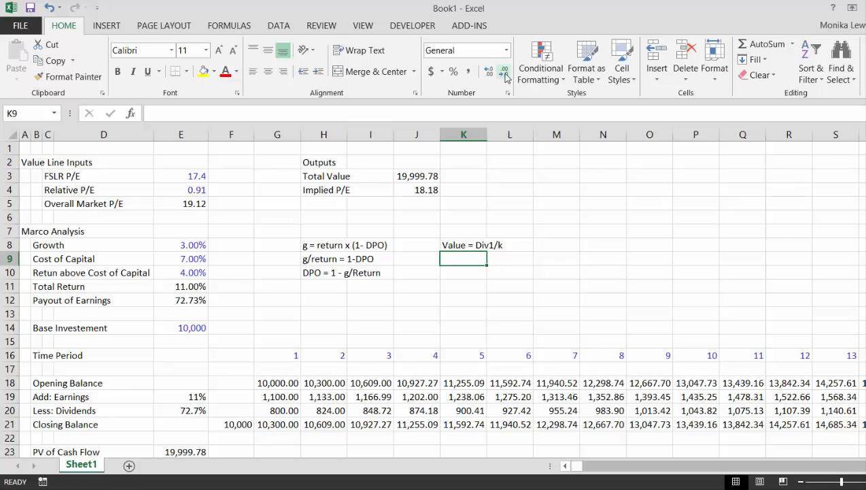
Edit the note in K8 to include growth in the denominator, so it reads "Value = Div1/(k-g)"
key(Up)
key(F2)
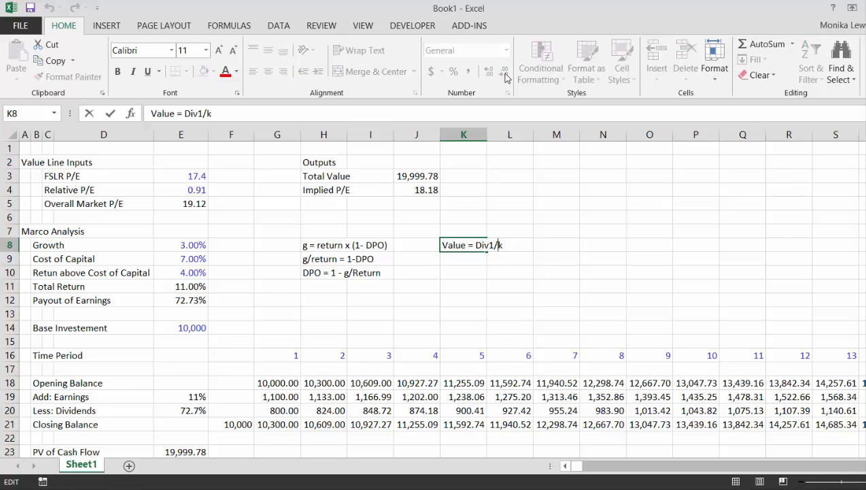
text((k-g))
key(Return)
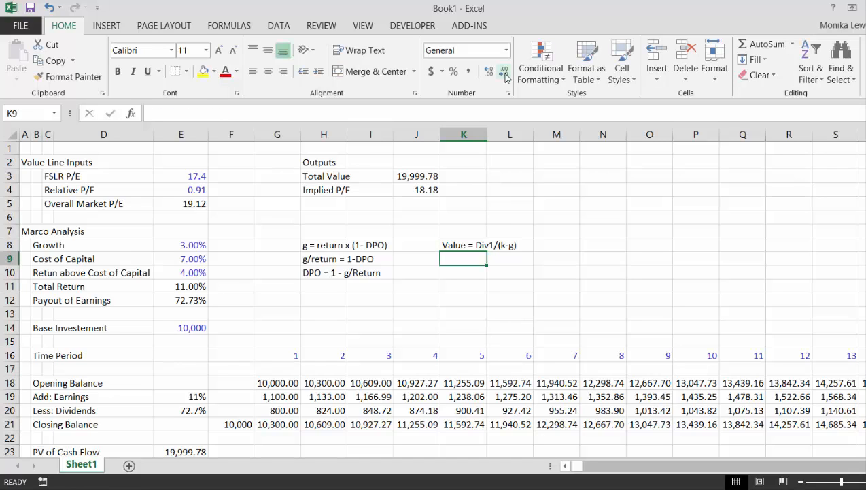
Write the expanded valuation note in cell K9, starting with "Value = DPO x"
key(Left)
key(Left)
key(Left)
key(Down)
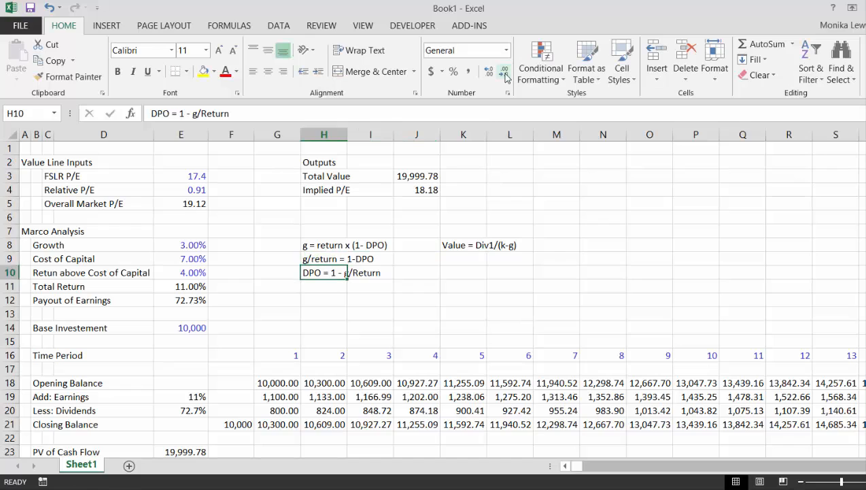
key(Up)
key(Right)
key(Right)
key(Right)
key(ctrl+apostrophe)
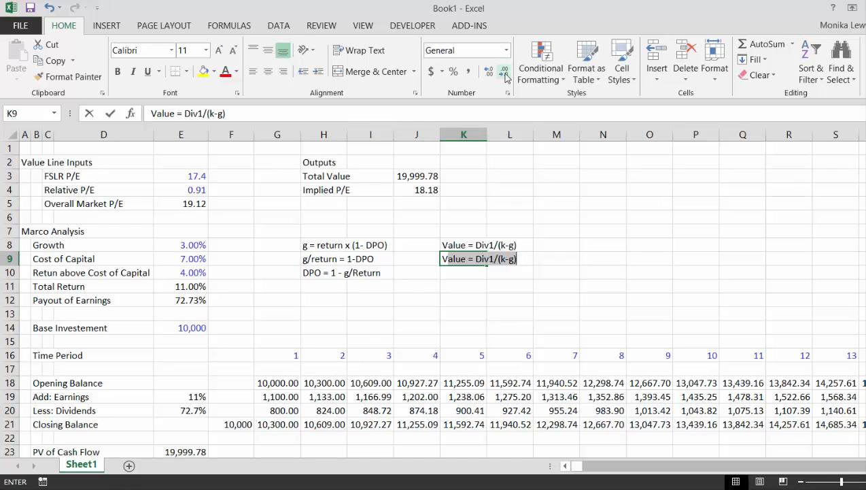
text(= )
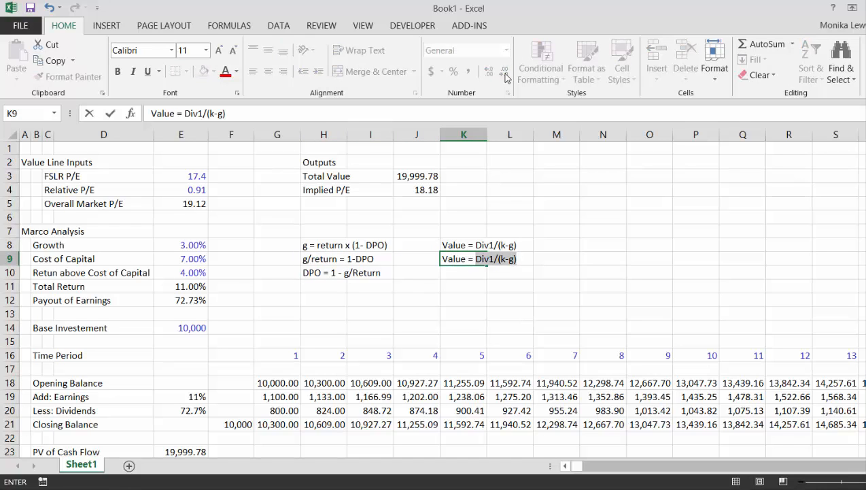
text(DPO x)
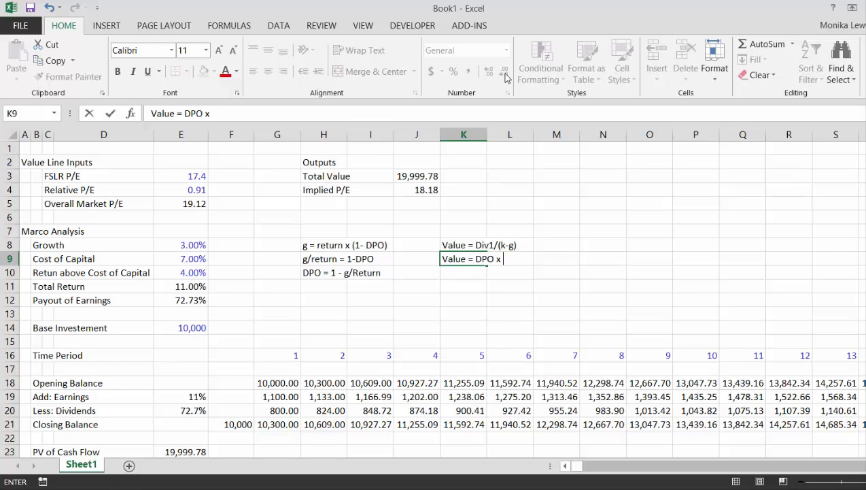
Complete the valuation note in K9 as "Value = DPO x E/(k-g)"
text( E/(1)
key(BackSpace)
text(ko)
key(BackSpace)
text(-g))
key(ctrl+Return)
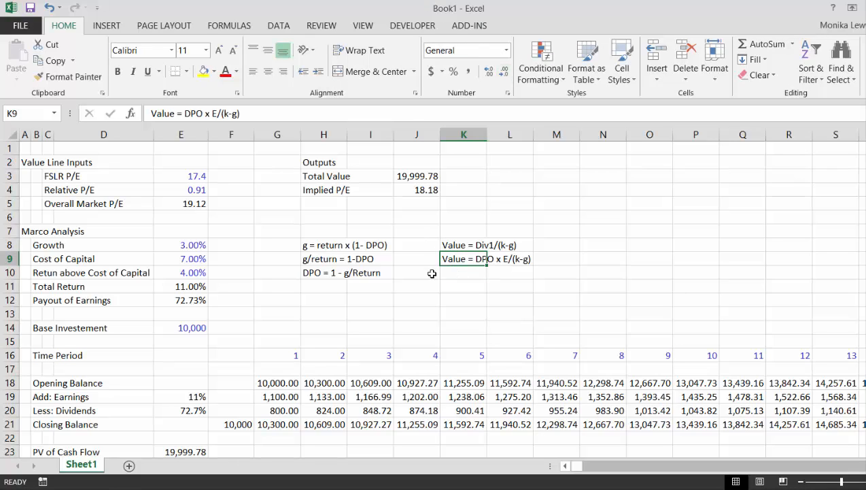
Enter the note "P/E = DPO/(k-g)" in K10, below the value equations
key(Down)
text(Valu)
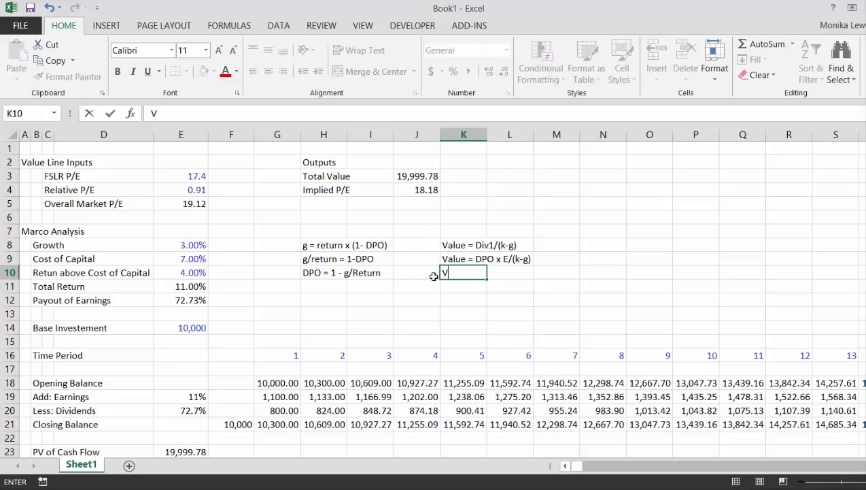
key(BackSpace)
key(BackSpace)
key(BackSpace)
key(BackSpace)
text(P/E = DPO)
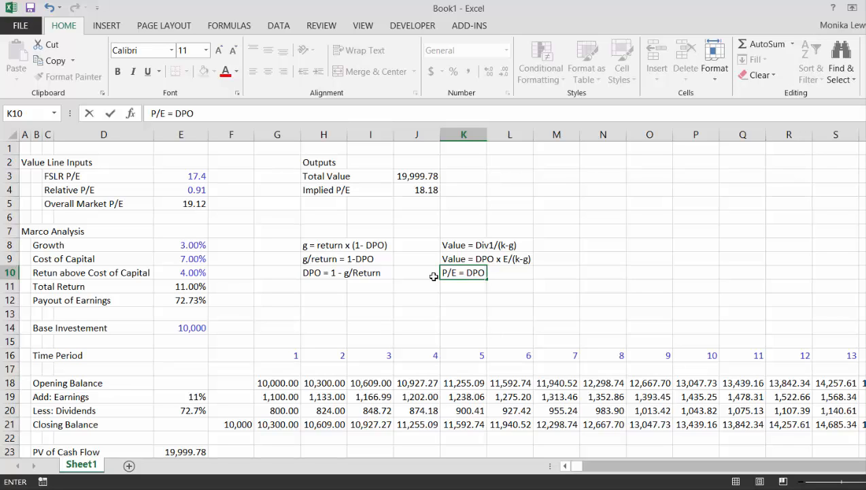
text(/(k-g))
key(Return)
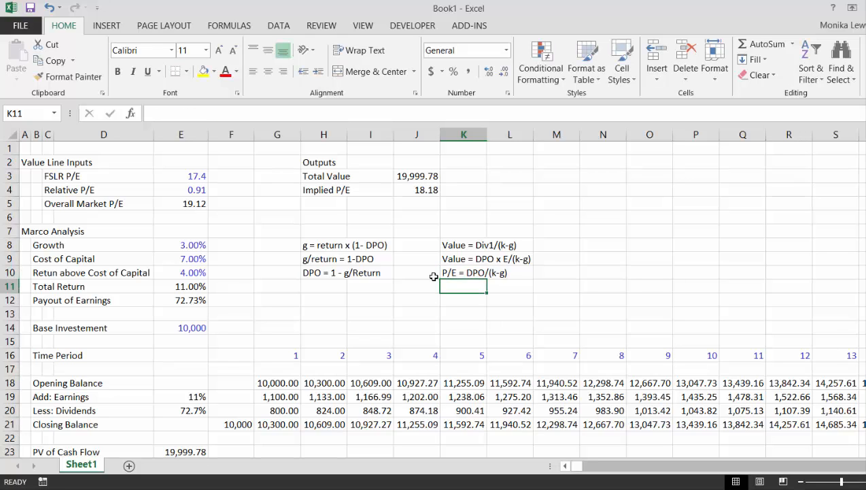
Enter the expanded equation "P/E = (1-g/Return)/(k-g)" as text in K11
text(P/E )
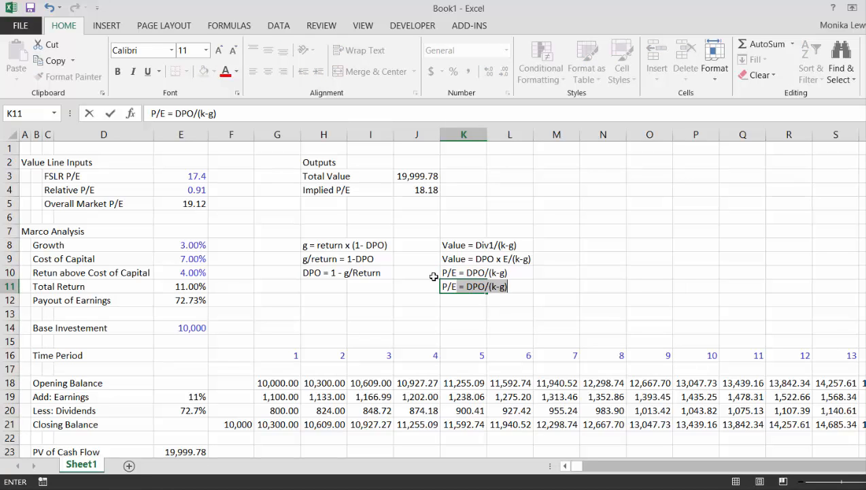
text(= (1-g)
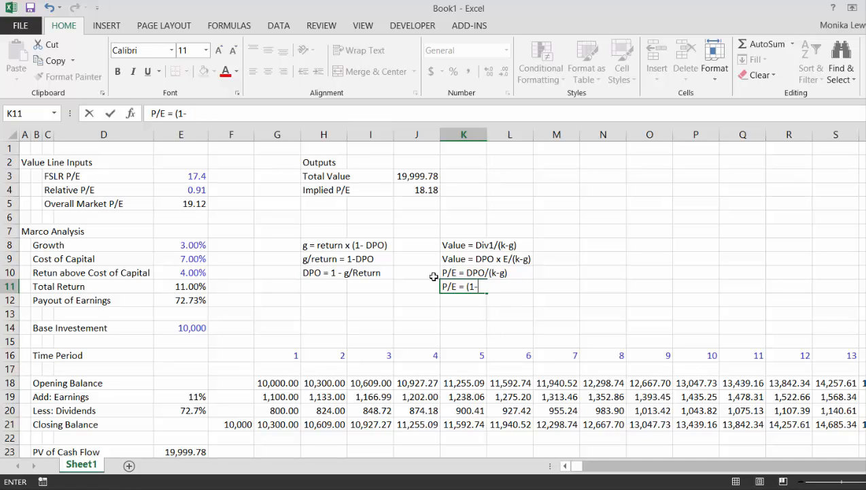
text(ROE))
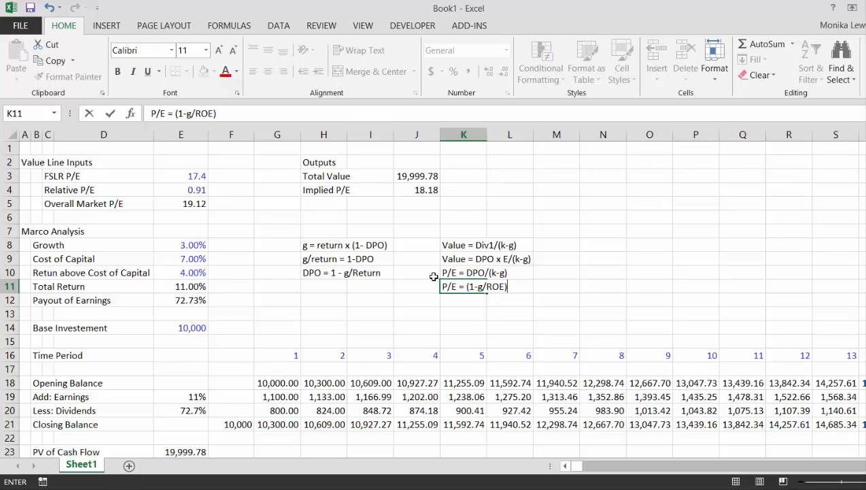
key(BackSpace)
key(BackSpace)
key(BackSpace)
text(eturn)/)
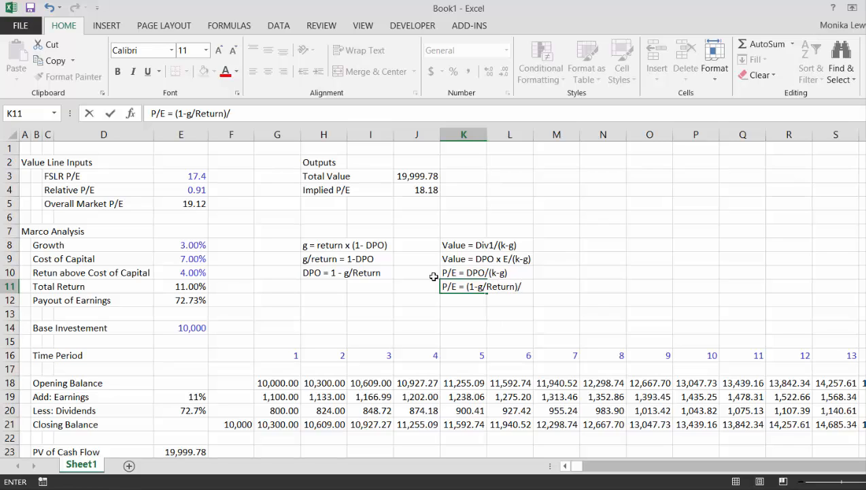
text((k-g))
key(Return)
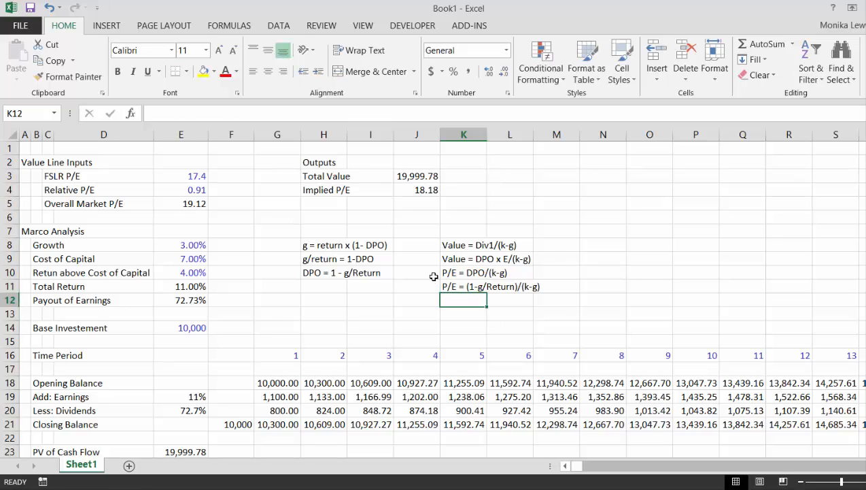
Add the label "Computed P/E" in H5, under Implied P/E in the Outputs section
key(Up)
key(Up)
key(Up)
key(Up)
key(Up)
key(Up)
key(Up)
key(Left)
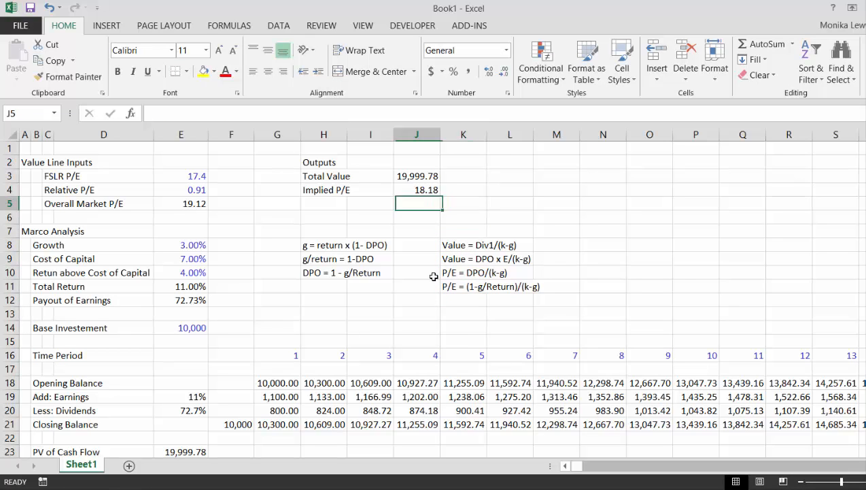
key(Left)
key(Left)
text(Comp)
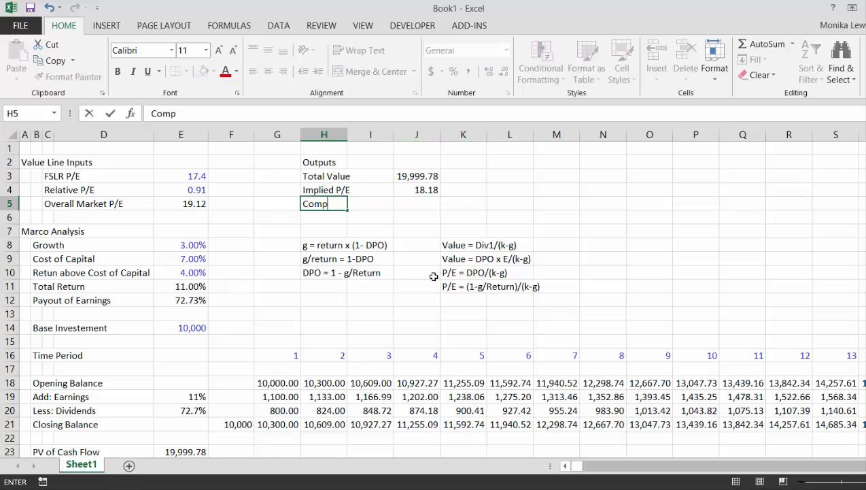
text(uted P/E)
key(Return)
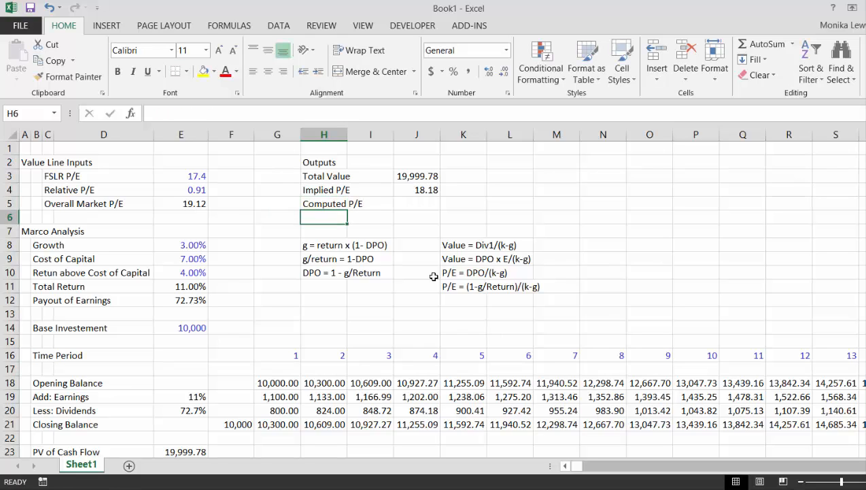
Calculate the Computed P/E in J5 from growth, total return and cost of capital with =(1-E8/E11)/(E9-E8)
key(Up)
key(Right)
key(Right)
text(=)
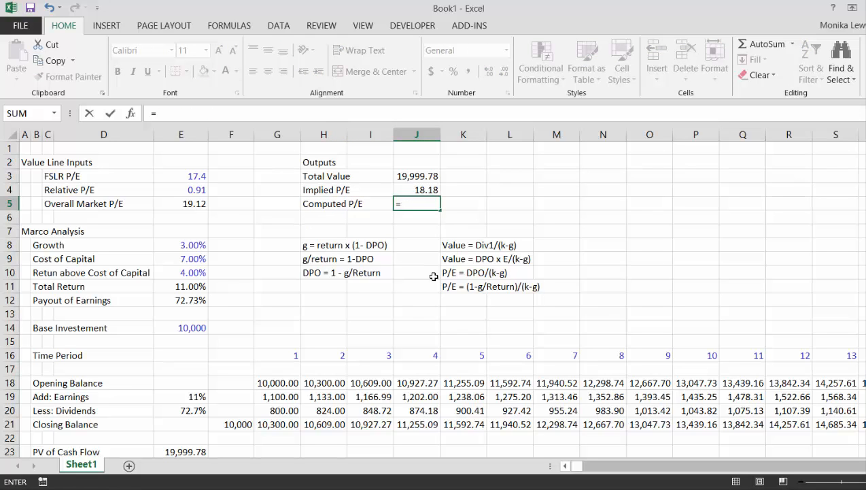
text((1-)
click(185, 244)
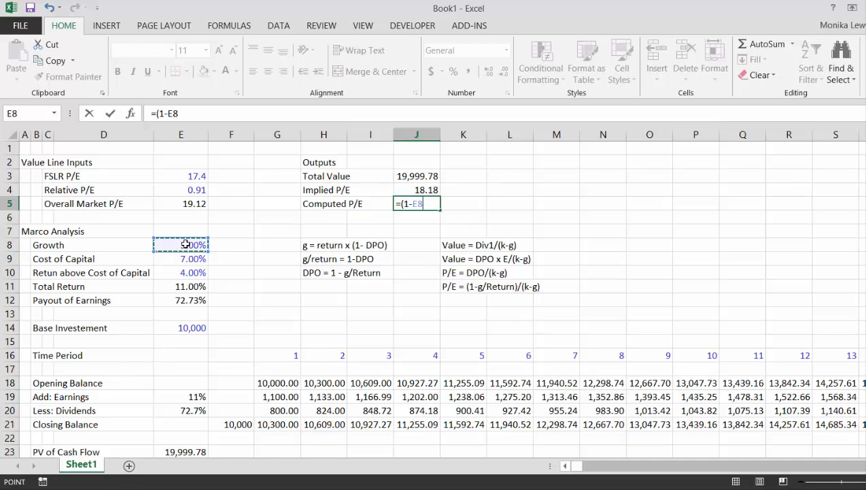
text()/)
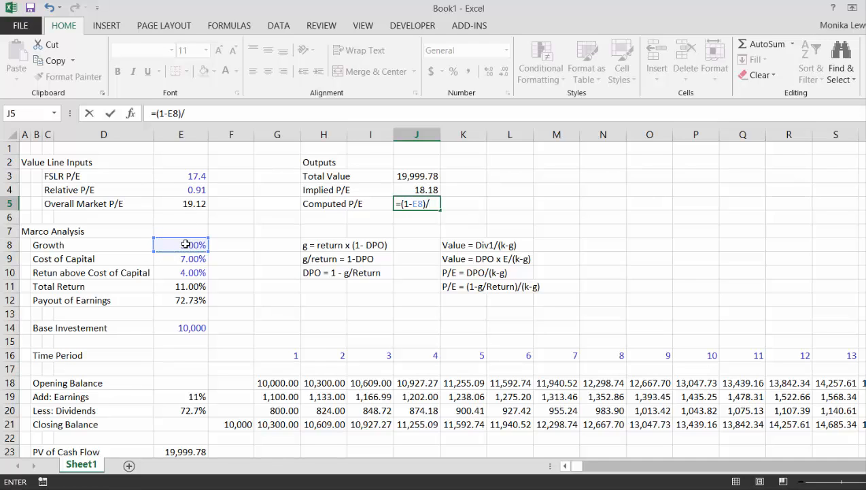
text(()
key(BackSpace)
key(BackSpace)
key(BackSpace)
text(/)
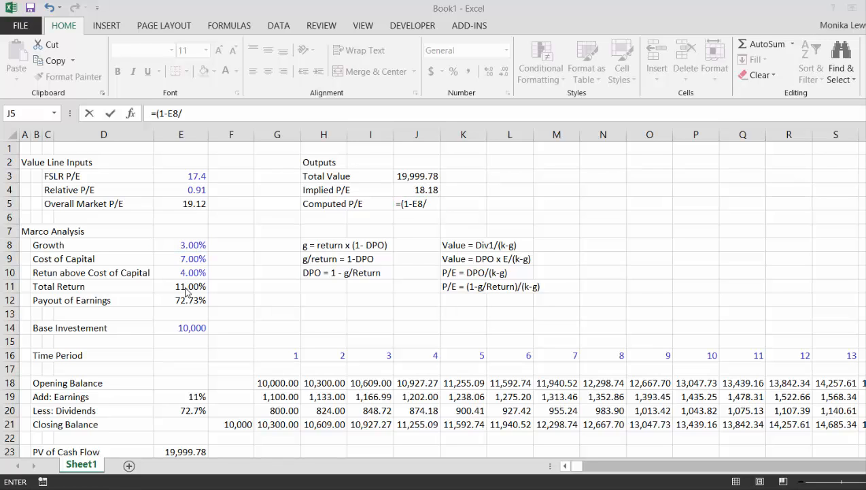
click(187, 291)
text())
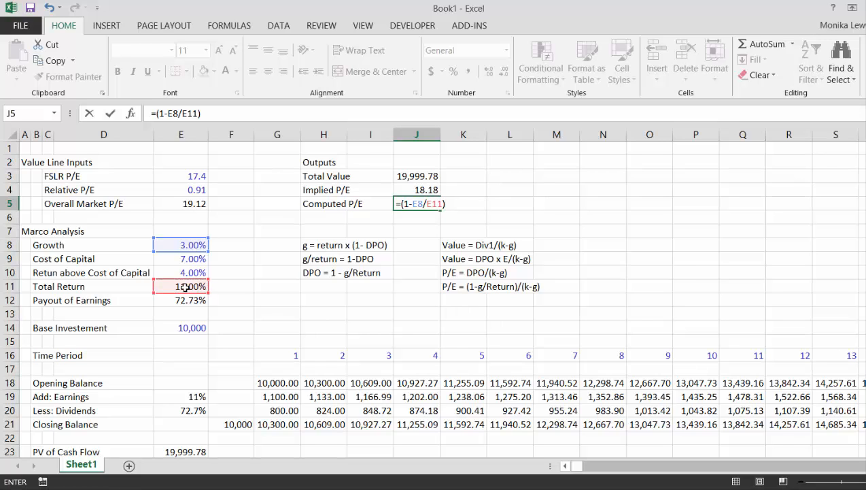
text(/()
click(178, 257)
text(-)
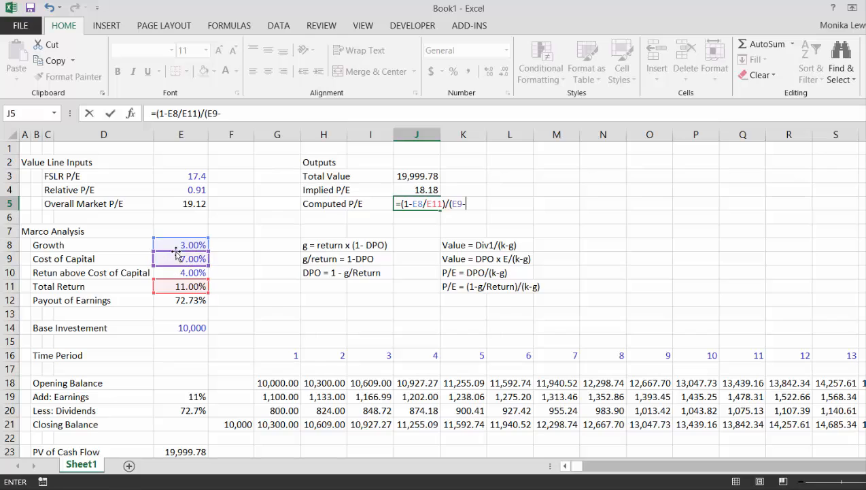
click(175, 244)
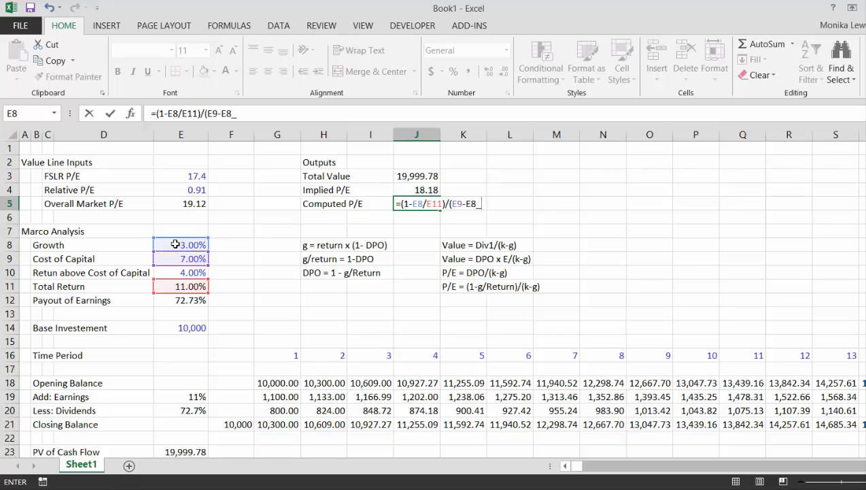
text())
key(Return)
Format the Computed P/E value in J5 as a number with two decimal places
key(Return)
key(Up)
key(Up)
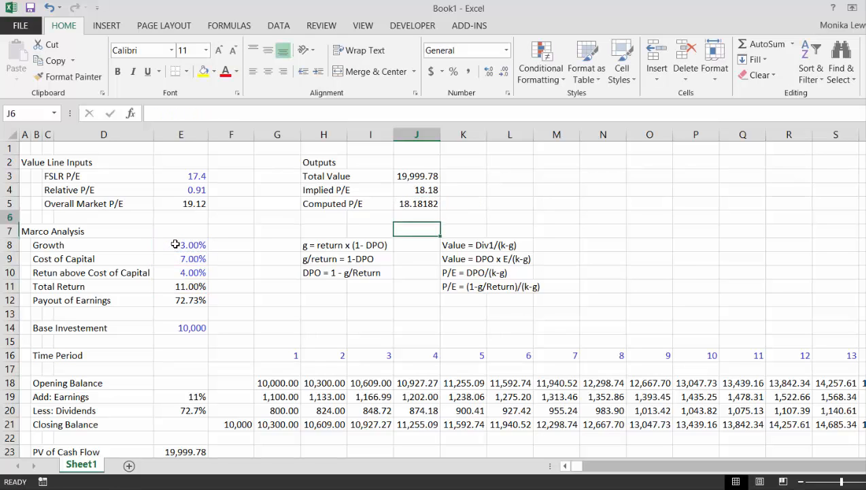
key(ctrl+shift+1)
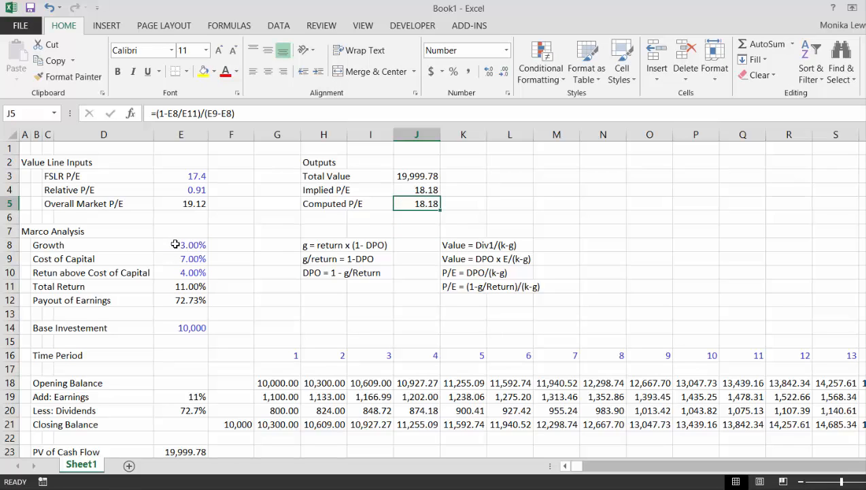
key(Left)
key(Left)
key(Right)
key(Right)
key(Down)
key(Down)
key(Down)
key(Down)
key(Down)
key(Down)
key(Down)
key(Down)
key(Down)
key(Down)
key(Down)
key(Down)
key(Down)
key(Down)
key(Down)
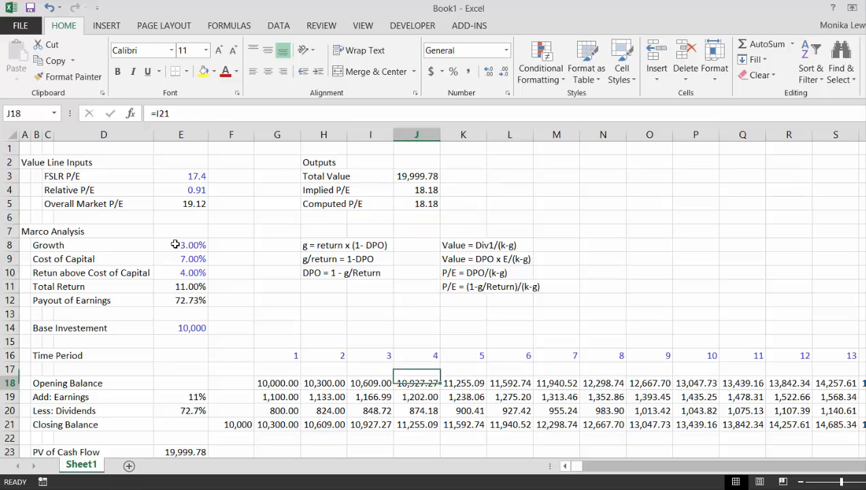
key(Right)
key(Left)
key(Left)
key(Left)
key(Left)
key(Left)
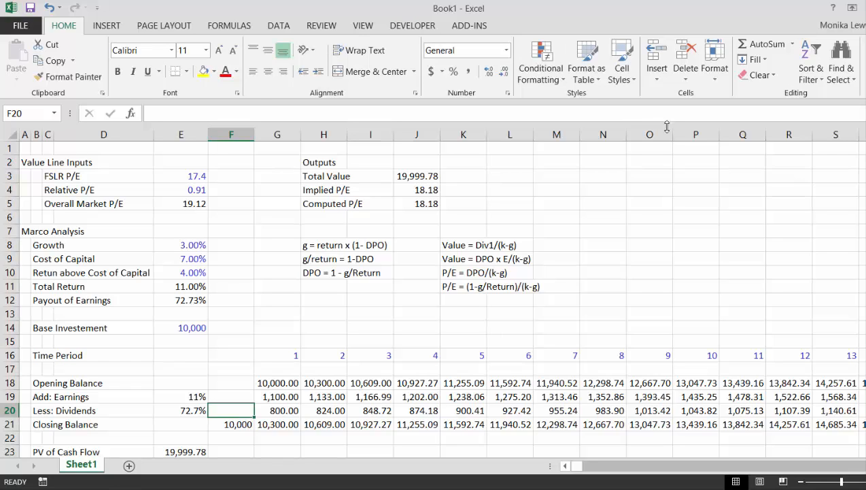
Enter 2% in P3 as the starting growth rate of a sensitivity table
click(644, 177)
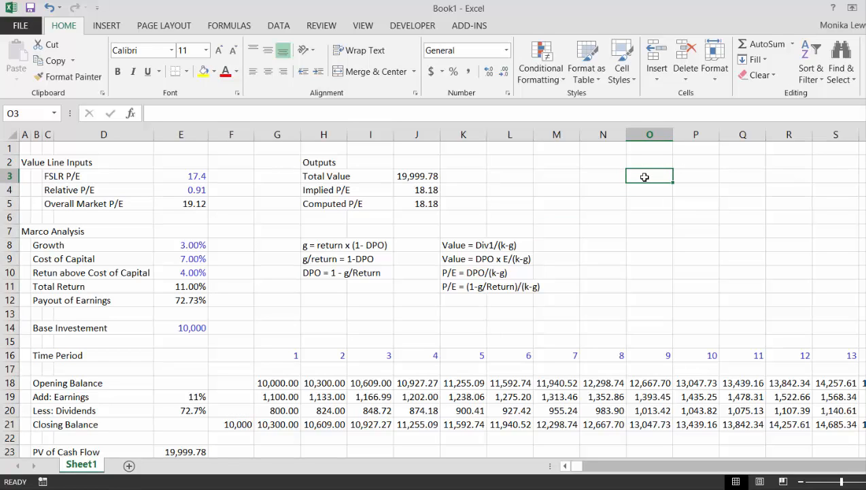
key(Right)
key(Left)
key(Right)
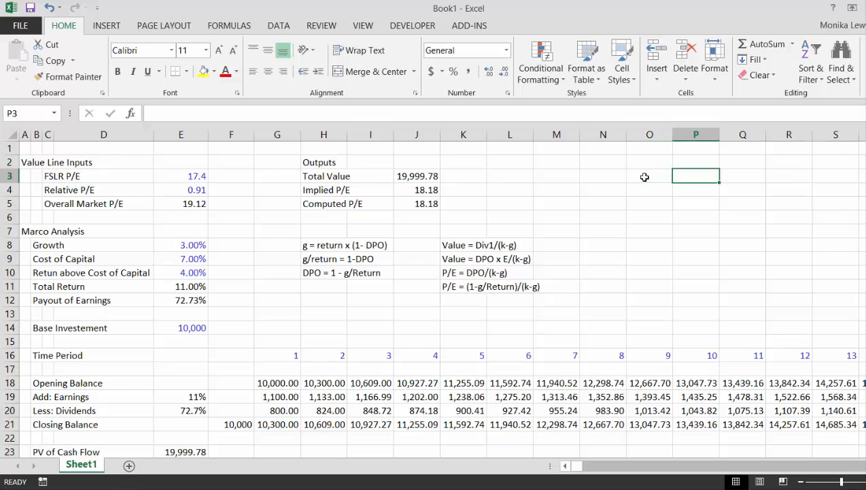
text(1%)
key(Return)
key(Up)
text(2)
key(Return)
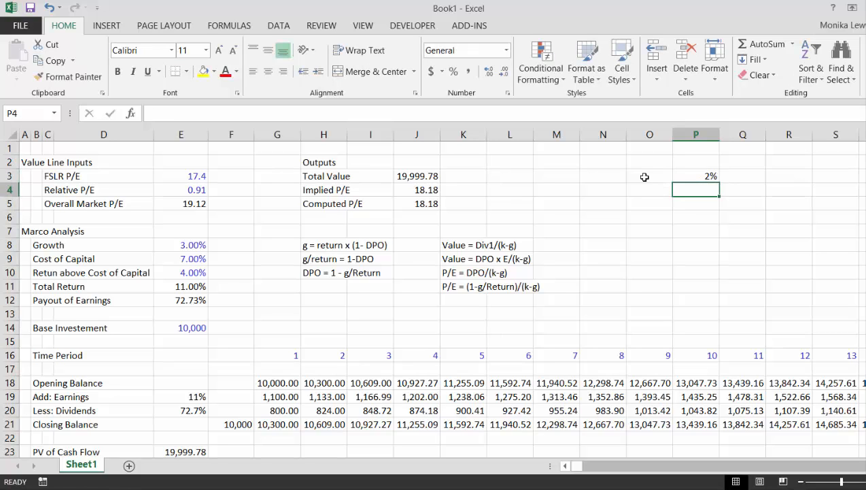
Fill a linear series along row 3 from P3 with a step value of .5% and a stop value of 6%
key(Up)
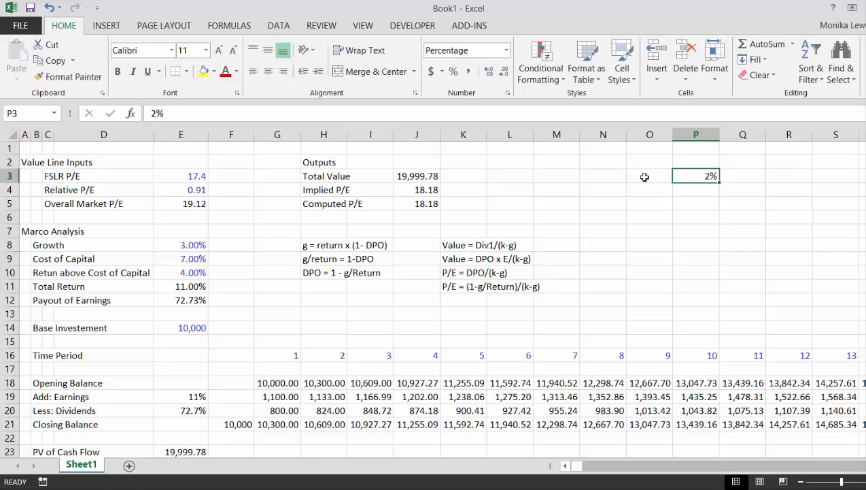
key(alt+e)
key(s)
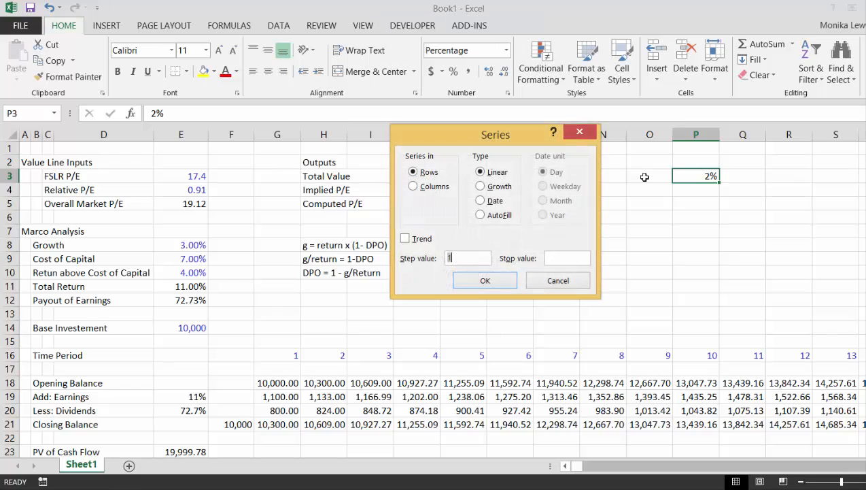
key(BackSpace)
text(.2)
key(BackSpace)
text(5%)
click(559, 260)
text(6%)
key(Return)
Format all the growth rates in row 3, starting at P3, as percentages with two decimal places
key(Right)
key(Left)
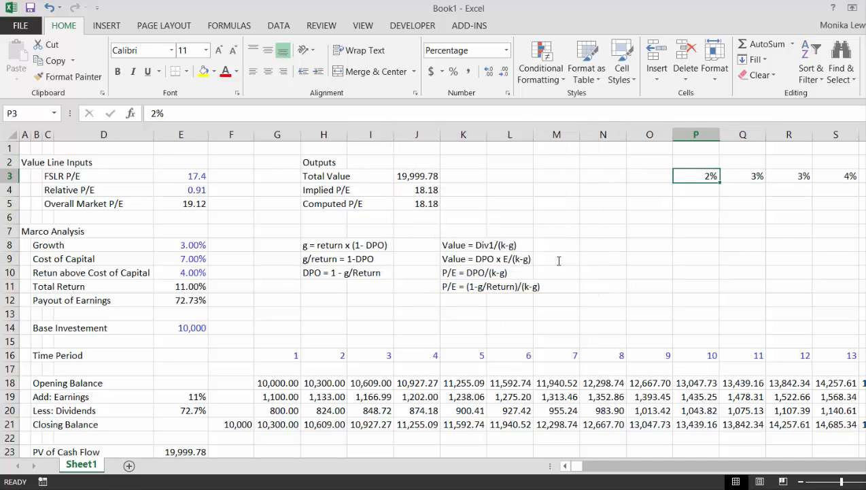
key(ctrl+shift+Right)
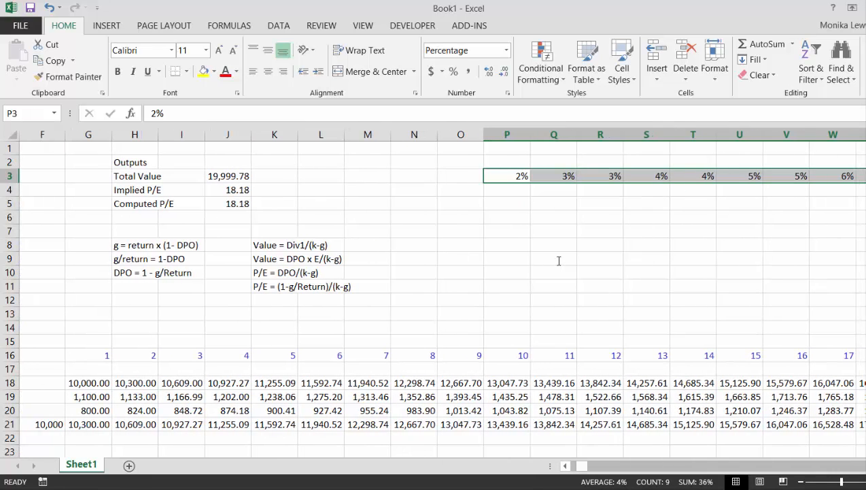
key(ctrl+shift+a)
key(Left)
key(Down)
key(Left)
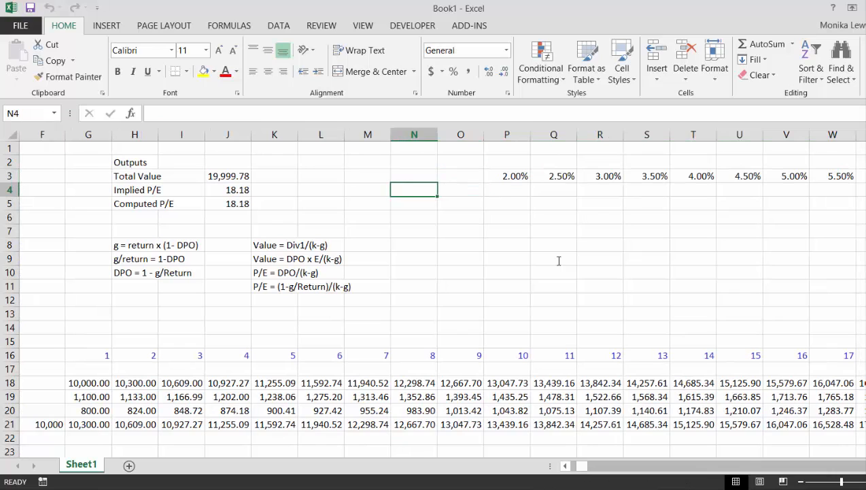
key(Up)
key(Right)
key(Right)
key(Up)
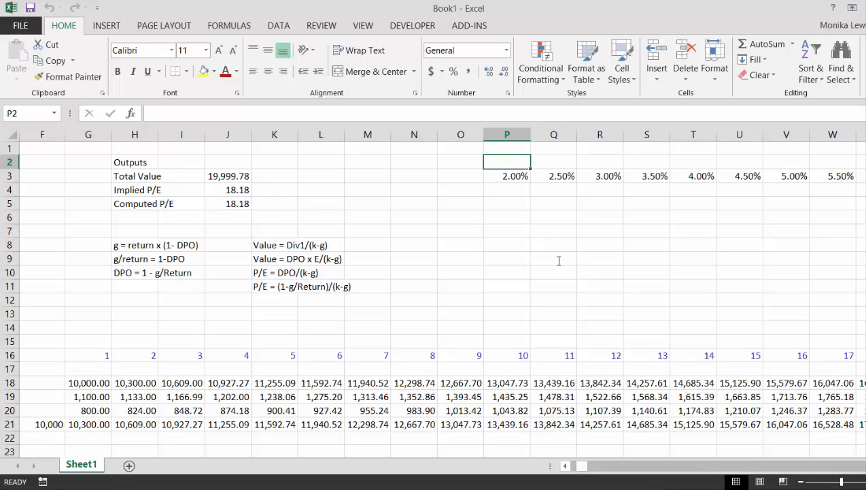
text(Gr`)
key(Tab)
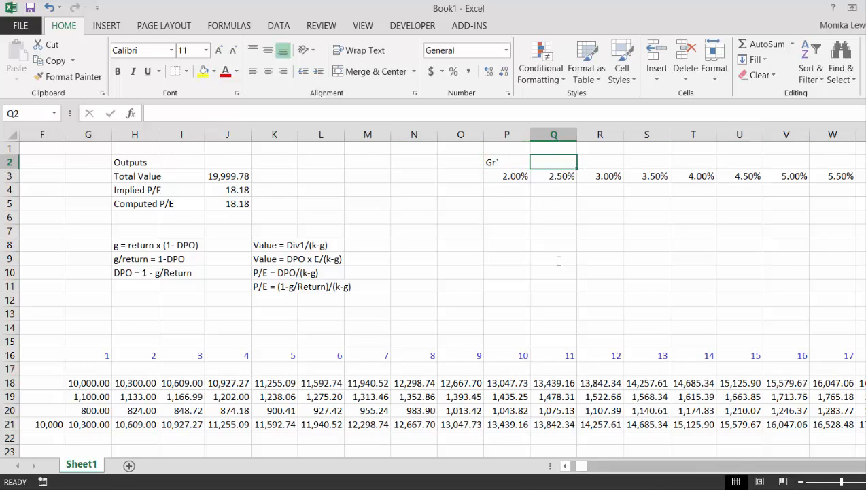
key(Left)
key(Delete)
Label the growth rates in row 3 with the heading Growth Rate in S2
key(Right)
key(Right)
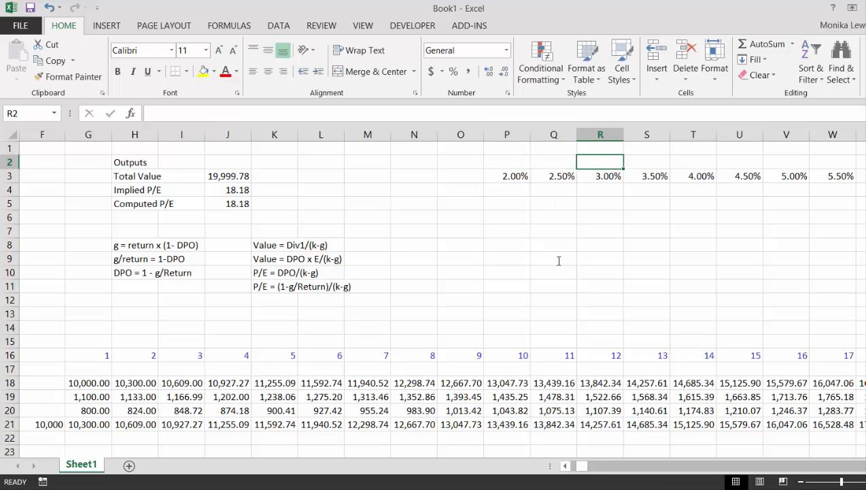
key(Right)
text(Growth)
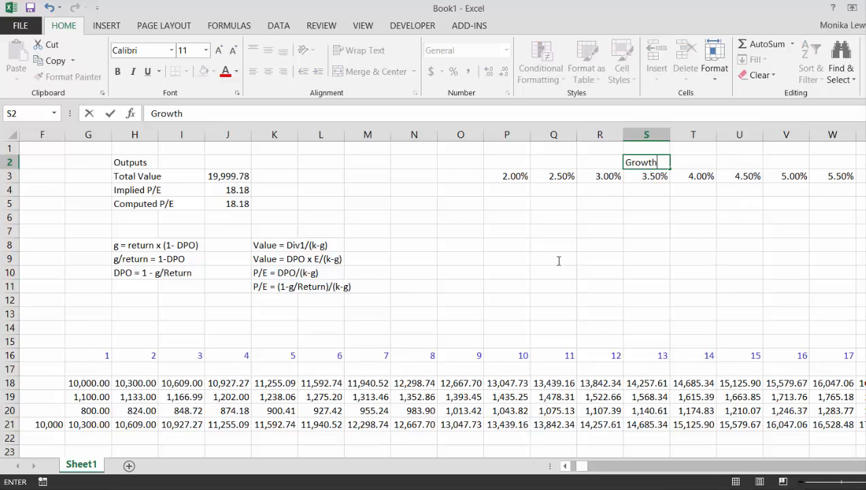
text( Rate)
key(Return)
Enter 4% in O4 as the first rate down the side of the sensitivity table
key(Left)
key(Left)
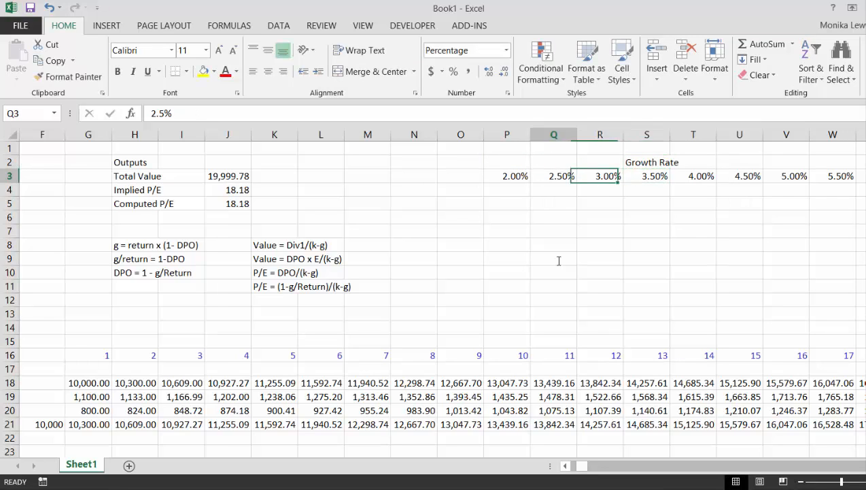
key(Left)
key(Left)
key(Left)
key(Left)
key(Left)
key(Left)
key(Left)
key(Left)
key(Left)
key(Left)
key(Left)
key(Left)
key(Left)
key(Left)
key(Left)
key(Right)
key(Right)
key(Right)
key(Right)
key(Right)
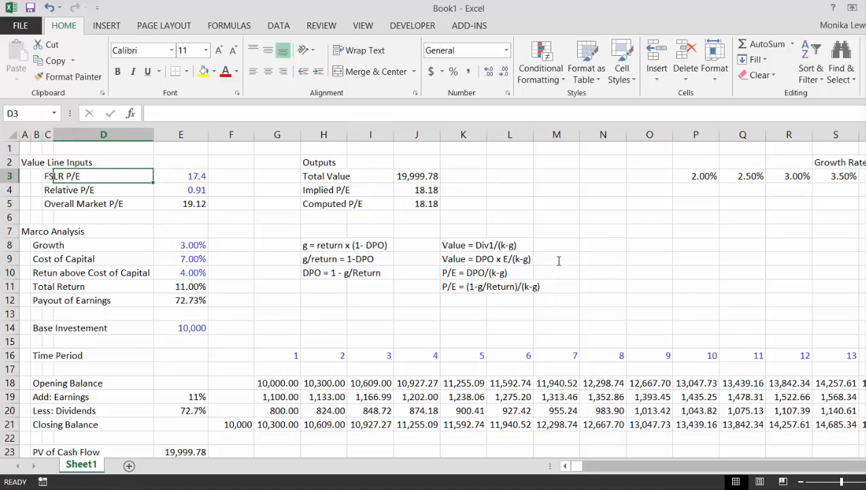
key(Right)
key(Right)
key(Right)
key(Right)
key(Right)
key(Right)
key(Right)
key(Right)
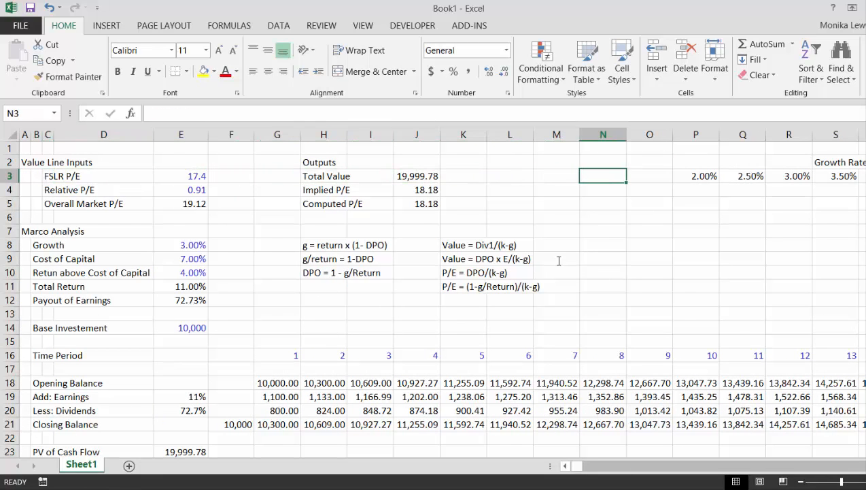
key(Down)
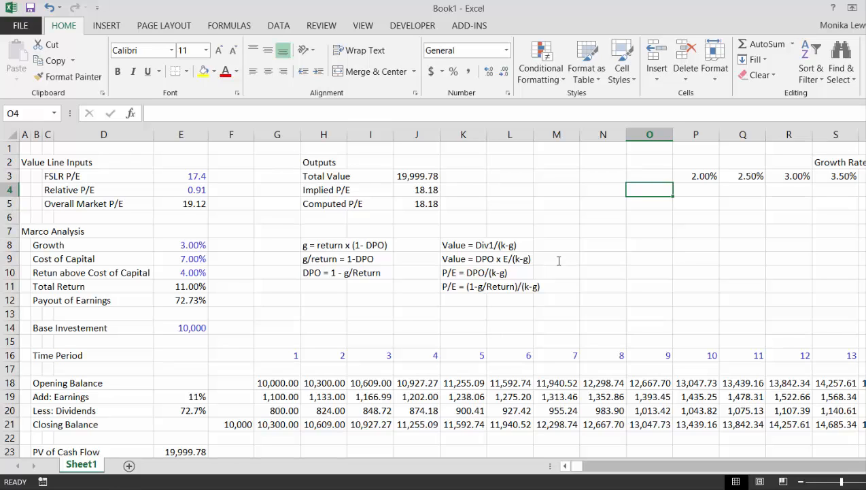
text(4%)
key(Return)
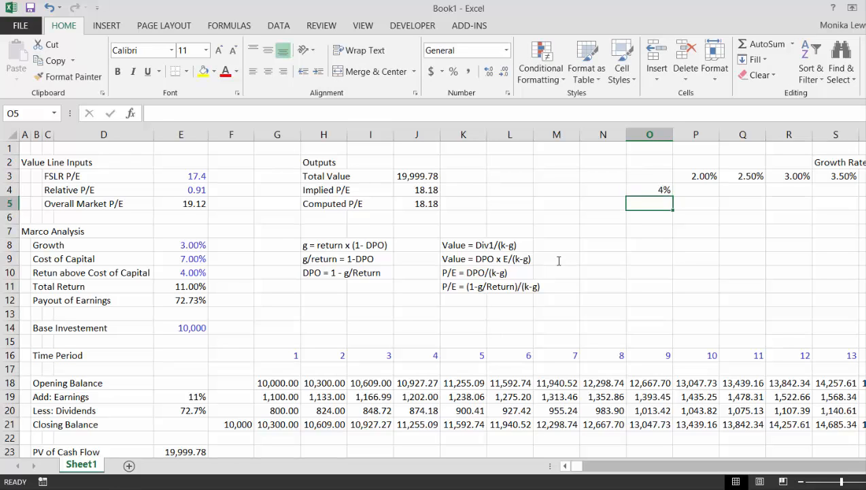
Fill a linear series down column O from O4 with step .5% and stop 10%, formatted as percentages with two decimal places
key(Up)
key(alt)
key(e)
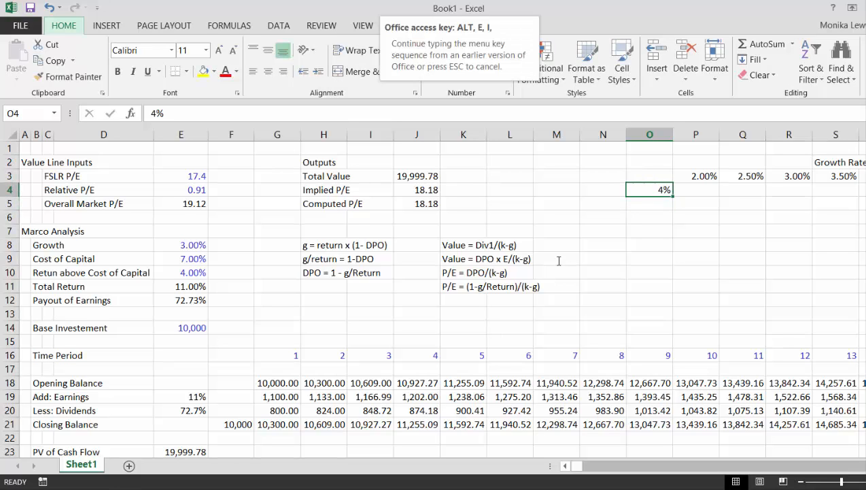
key(i)
key(s)
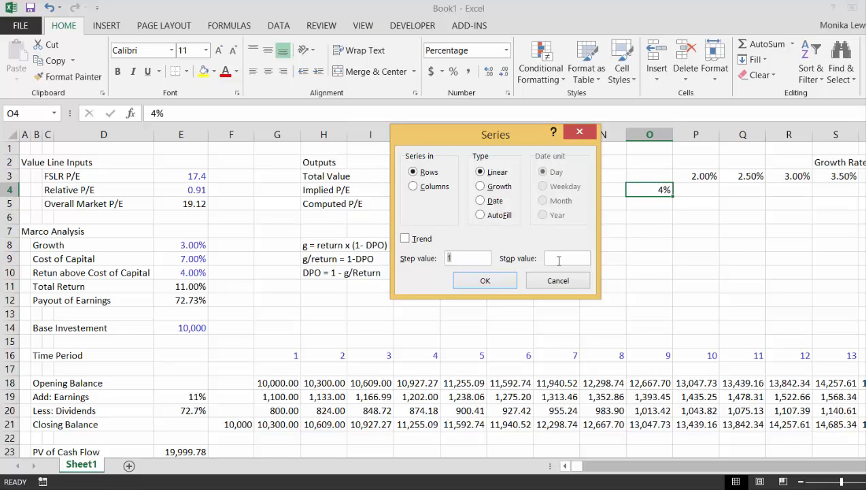
key(BackSpace)
text(.5%)
text(10)
text(%)
click(418, 187)
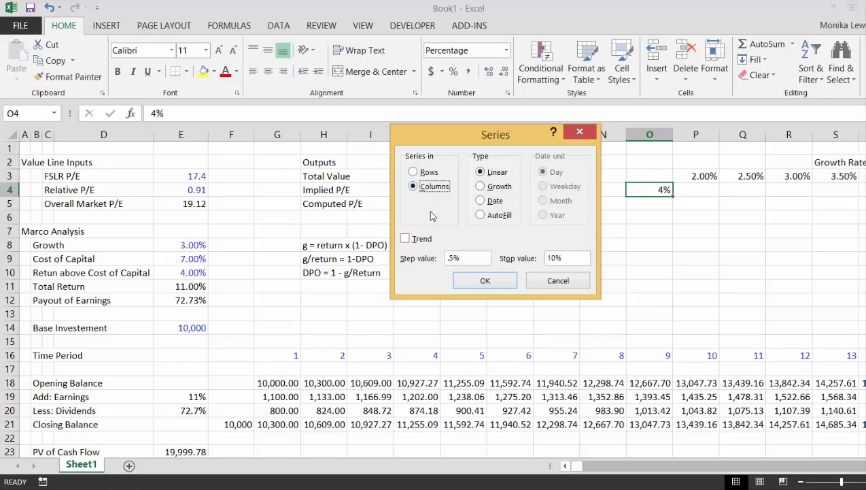
click(470, 282)
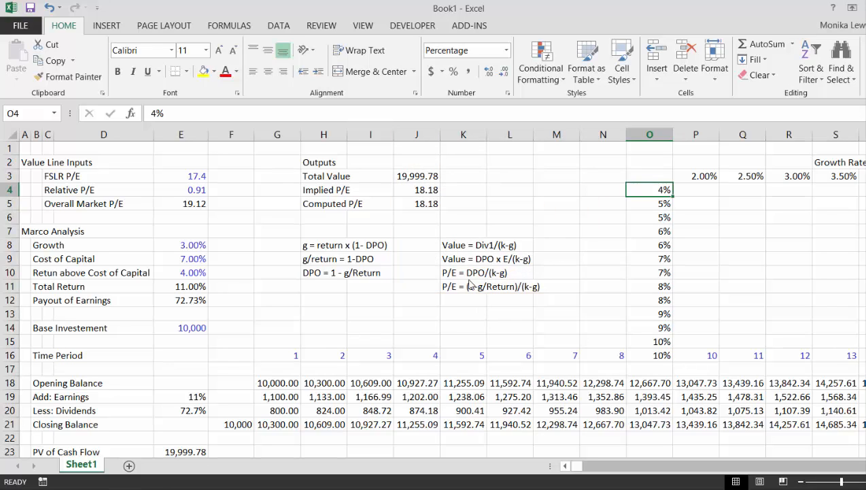
key(ctrl+shift+Down)
key(ctrl+shift+5)
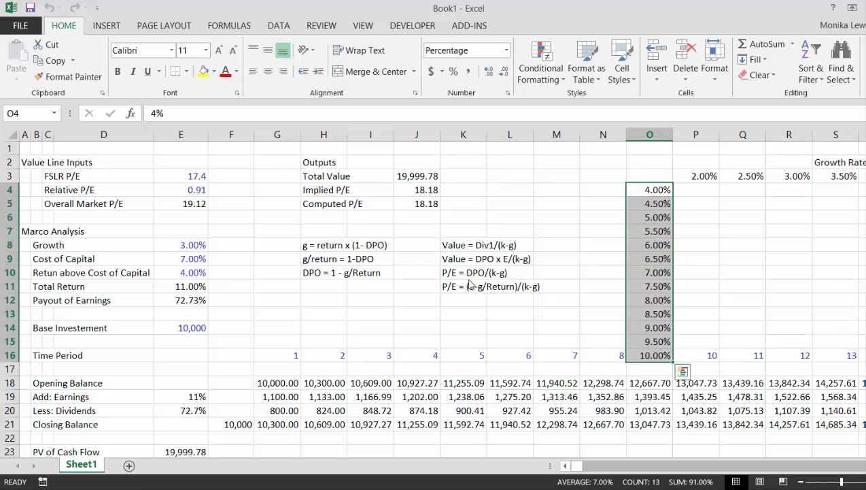
Move the column O rates up one row so that they start in O3
key(ctrl+c)
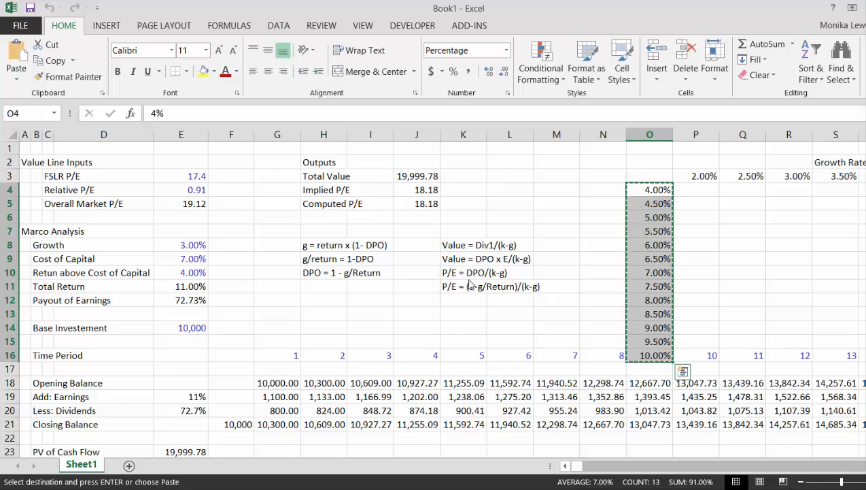
key(Up)
key(ctrl+v)
key(Down)
key(Down)
key(Down)
key(Down)
key(Down)
key(Down)
key(Down)
key(Down)
key(Down)
key(Down)
key(Down)
key(Down)
key(Down)
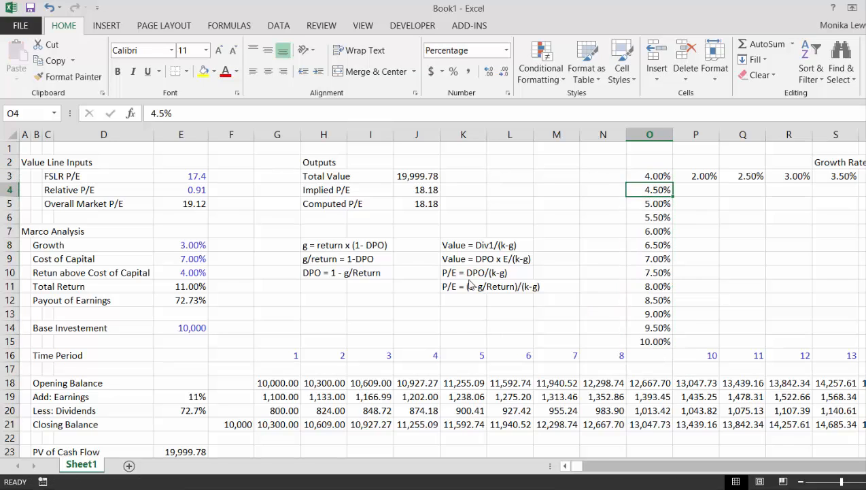
key(Up)
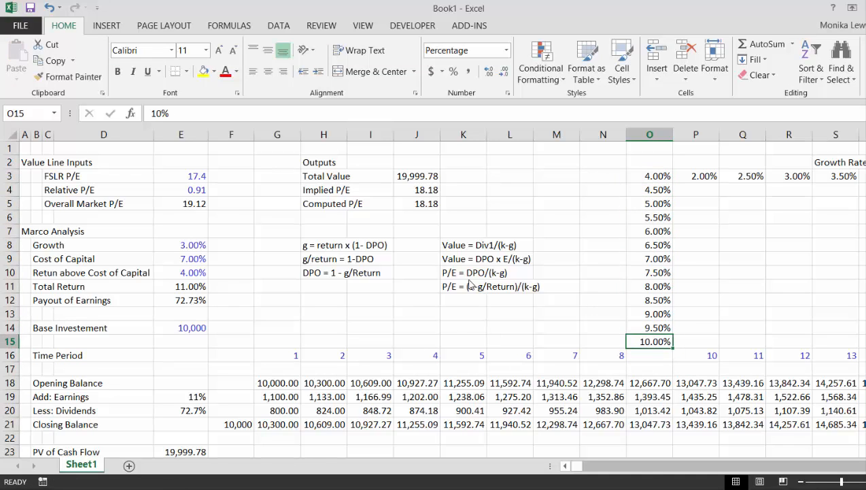
key(Down)
Move the Growth Rate heading and its row of rates, P2:X3, up one row to start in P1
key(Up)
key(Up)
key(Up)
key(Up)
key(Up)
key(Up)
key(Up)
key(Up)
key(Up)
key(Up)
key(Up)
key(Up)
key(Up)
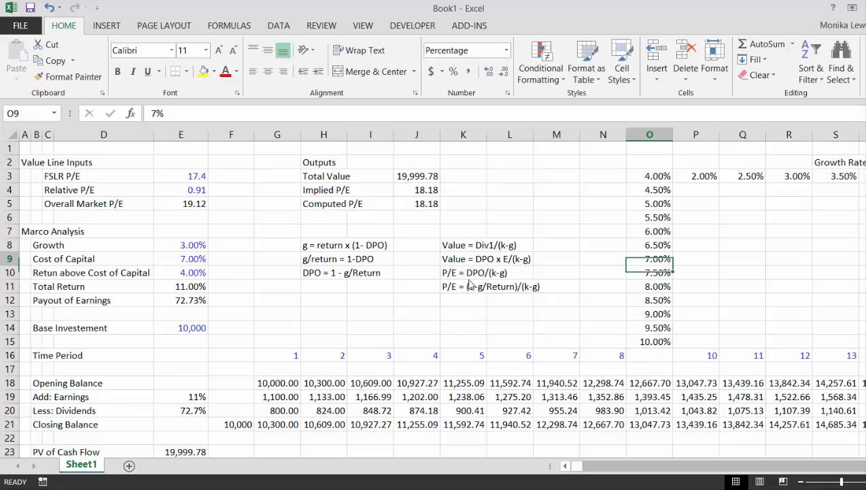
key(Right)
key(Up)
key(shift+Down)
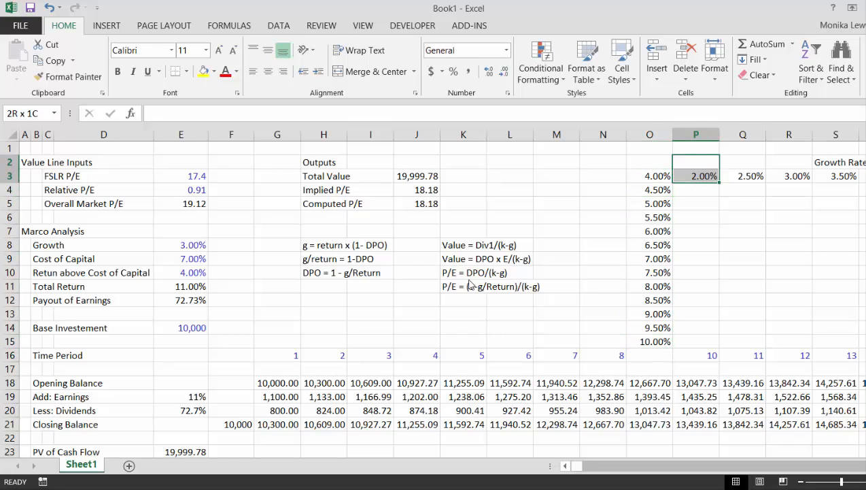
key(shift+Right)
key(shift+Right)
key(shift+Right)
key(ctrl+shift+Right)
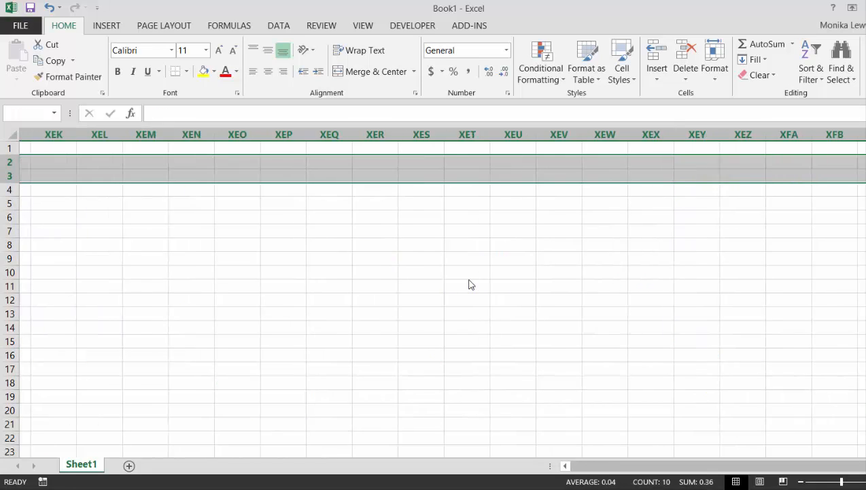
key(ctrl+shift+Left)
key(shift+Right)
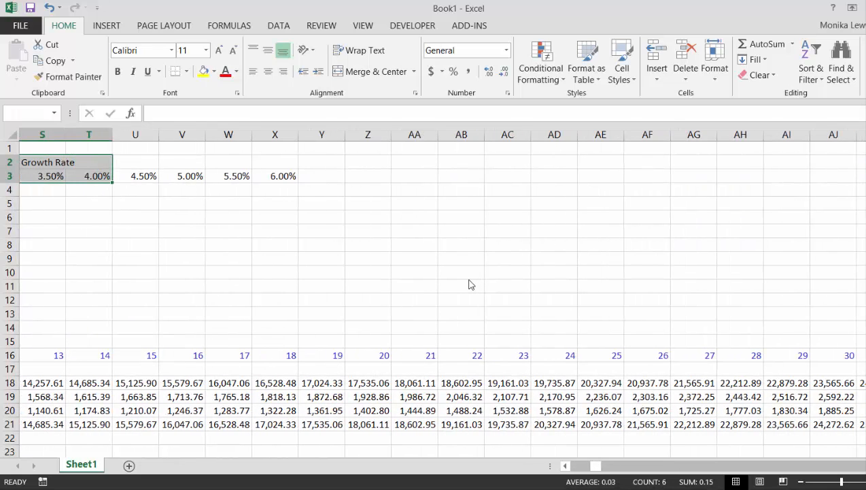
key(shift+Right)
key(shift+Right)
key(shift+Right)
key(shift+Right)
key(shift+Right)
key(shift+Right)
key(shift+Left)
key(shift+Left)
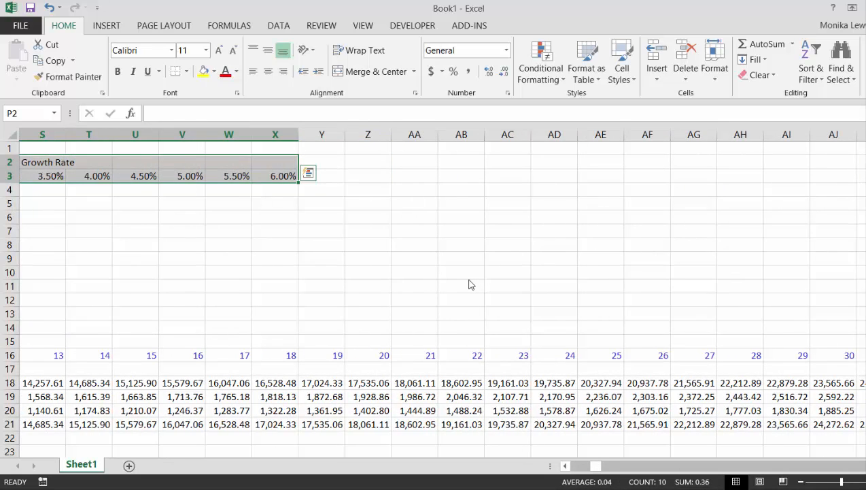
key(ctrl+x)
key(Up)
key(ctrl+v)
Restore the missing time period 9 in O16
key(Down)
key(Down)
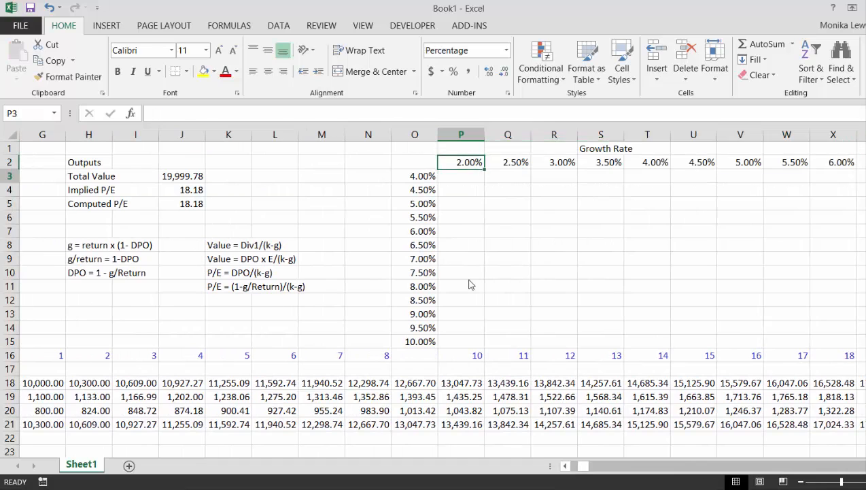
key(Down)
key(Down)
key(Down)
key(Down)
key(Down)
key(Down)
key(Down)
key(Down)
key(Down)
key(Down)
key(Down)
key(Down)
key(Left)
key(Down)
text(9)
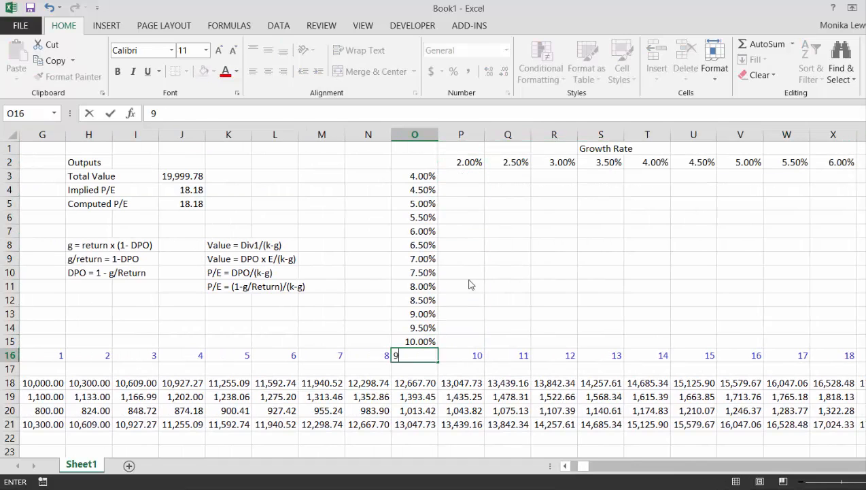
key(Return)
Insert a blank row above the Time Period row 16
key(Up)
key(shift+space)
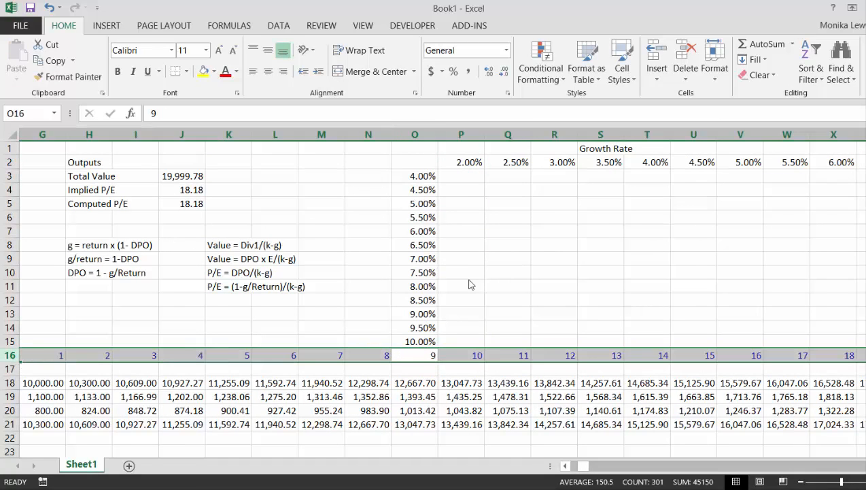
key(ctrl+shift+plus)
Link the sensitivity table's corner cell O2 to the Implied P/E output in J4
key(Up)
key(Up)
key(Up)
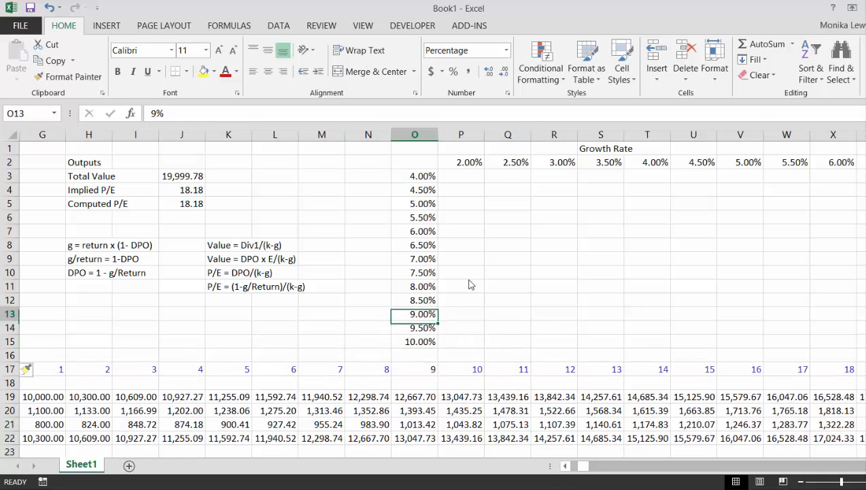
key(ctrl+Up)
key(Up)
key(Up)
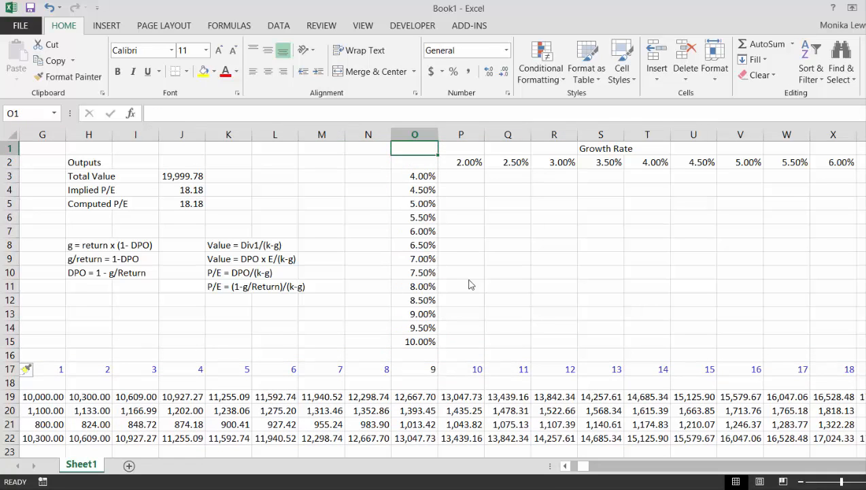
key(Left)
key(Left)
key(Left)
key(Down)
key(Down)
key(Right)
key(Right)
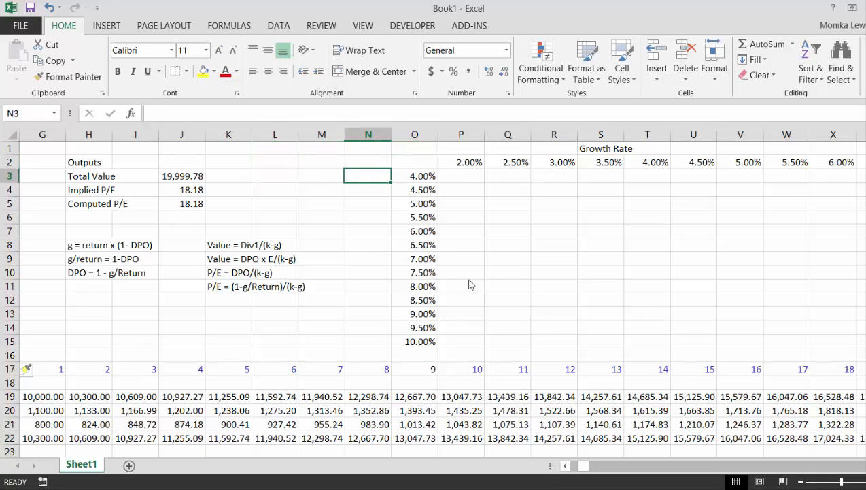
key(Right)
key(Right)
key(Up)
key(Right)
key(Left)
key(Left)
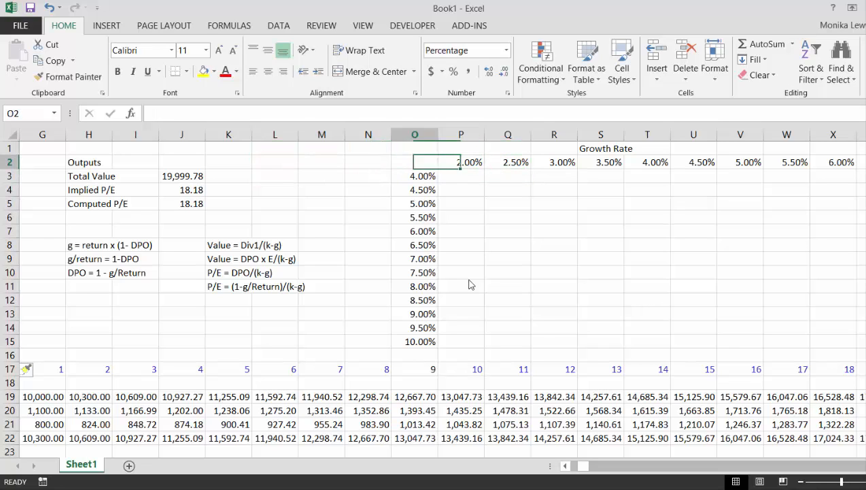
key(Left)
key(Left)
key(Right)
key(Right)
text(=)
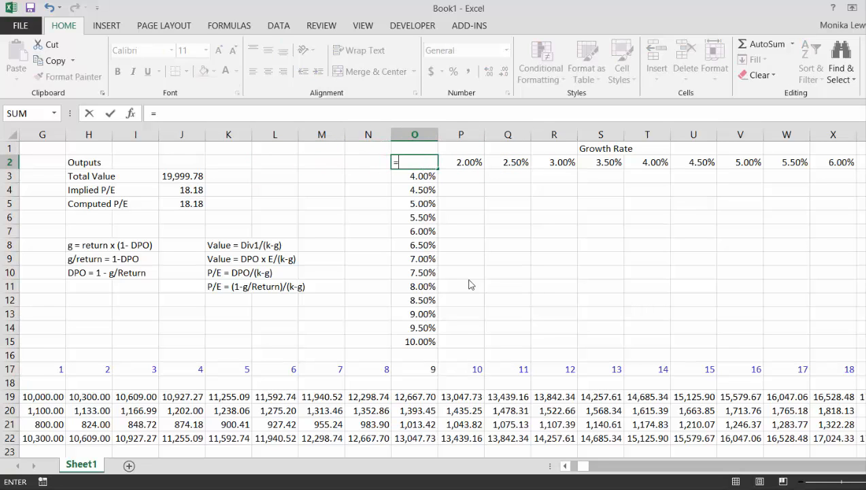
key(Down)
key(Down)
key(Left)
key(Left)
key(Left)
key(Left)
key(Left)
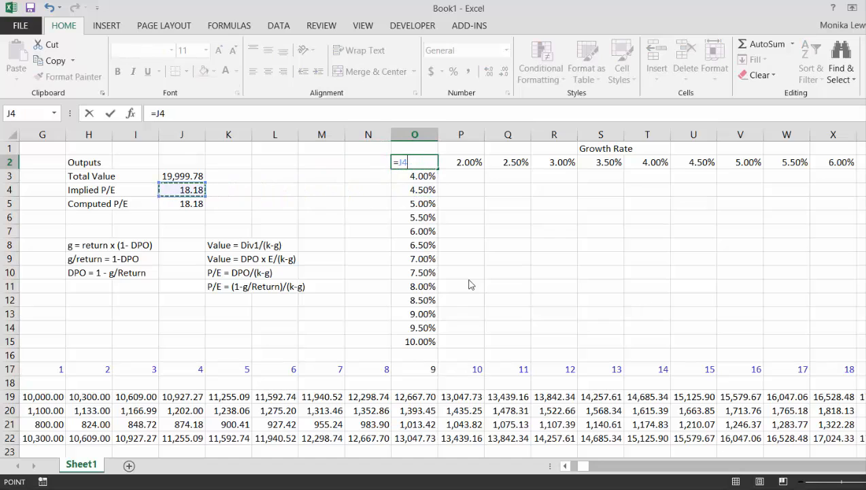
key(Down)
key(Up)
key(Return)
Start a what-if data table over O2:X15 with the Growth cell E8 as its row input cell
key(Up)
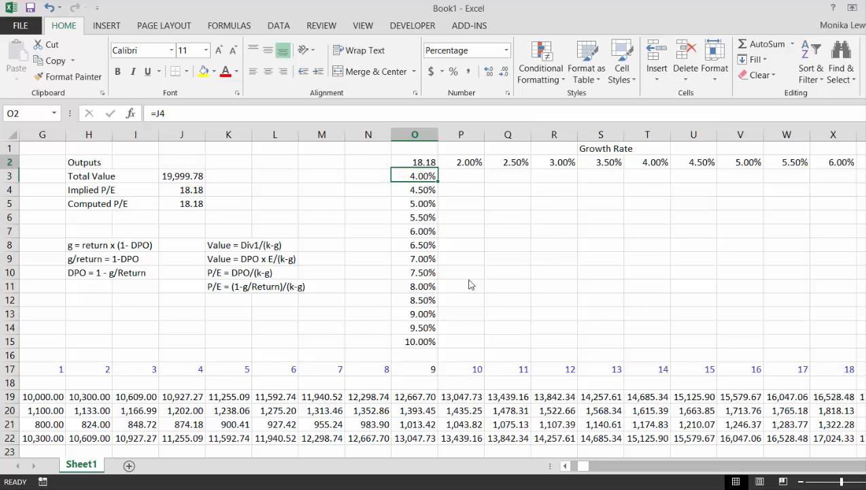
key(ctrl+shift+Right)
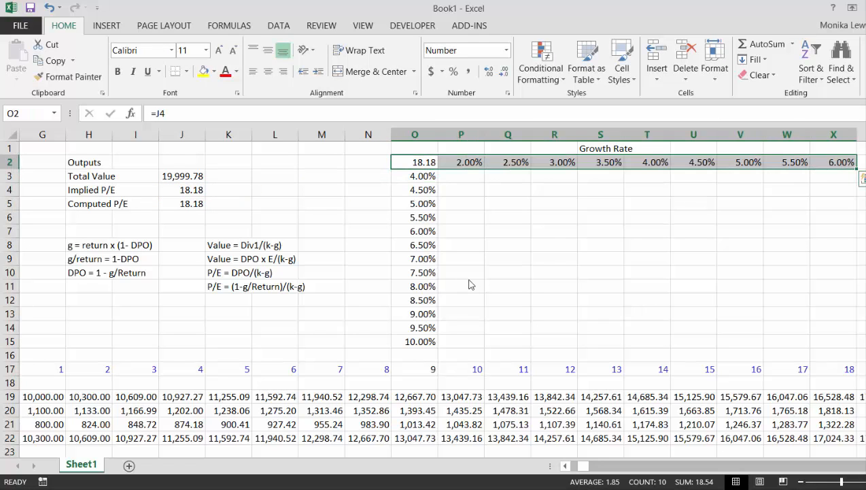
key(ctrl+shift+Down)
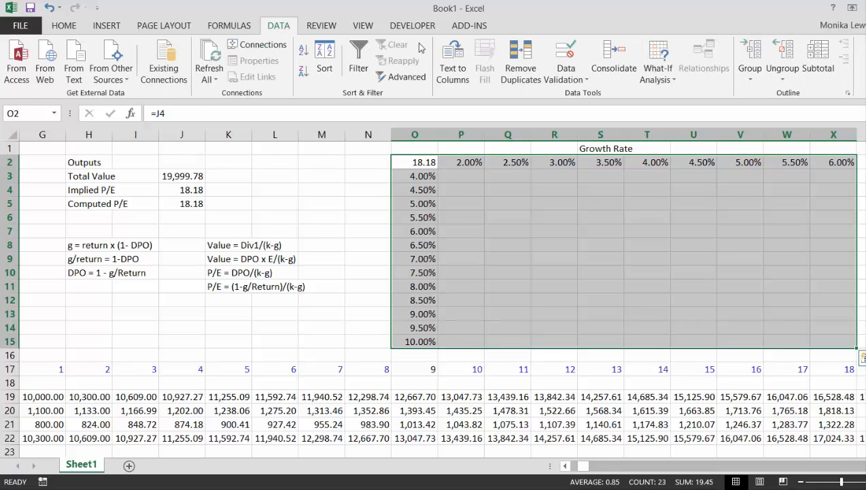
click(671, 73)
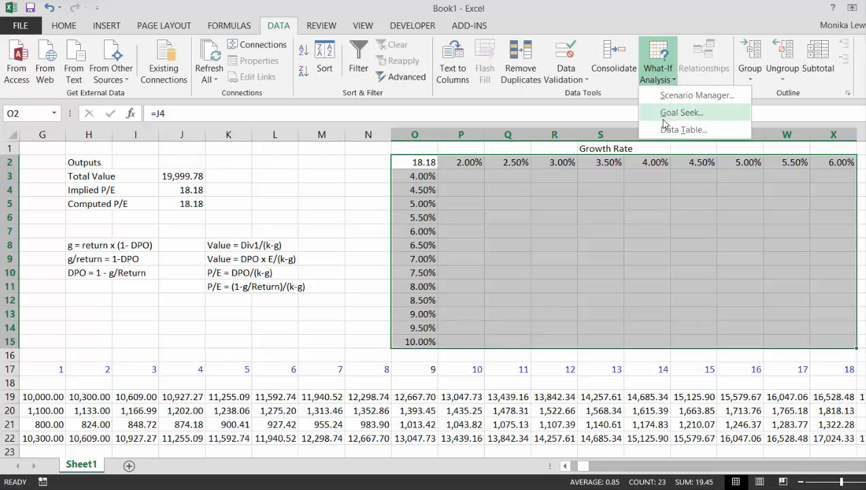
click(665, 124)
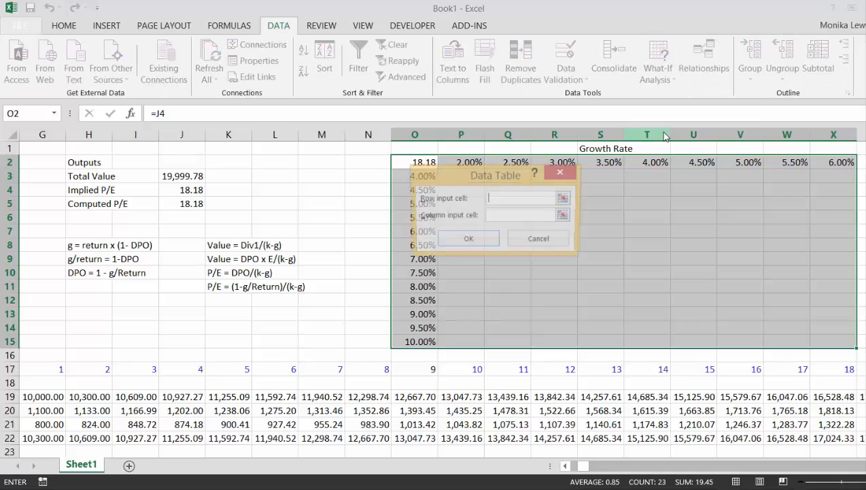
click(564, 200)
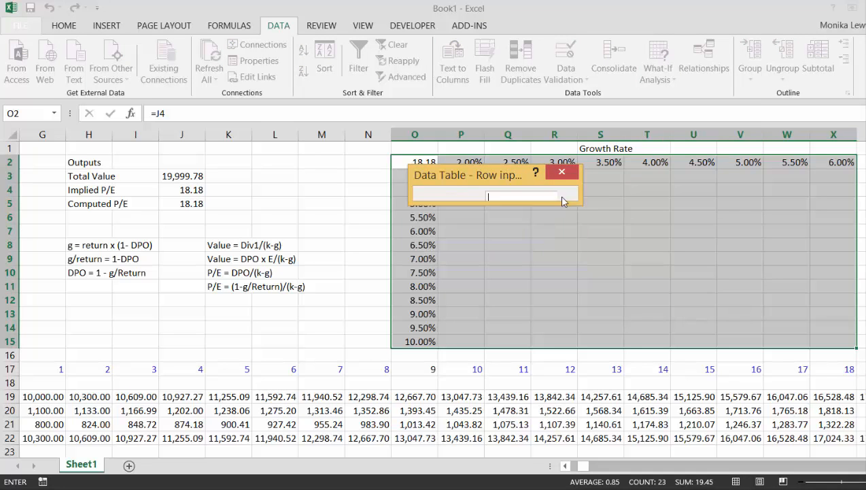
click(158, 264)
key(Home)
key(Right)
key(Right)
key(Right)
key(Right)
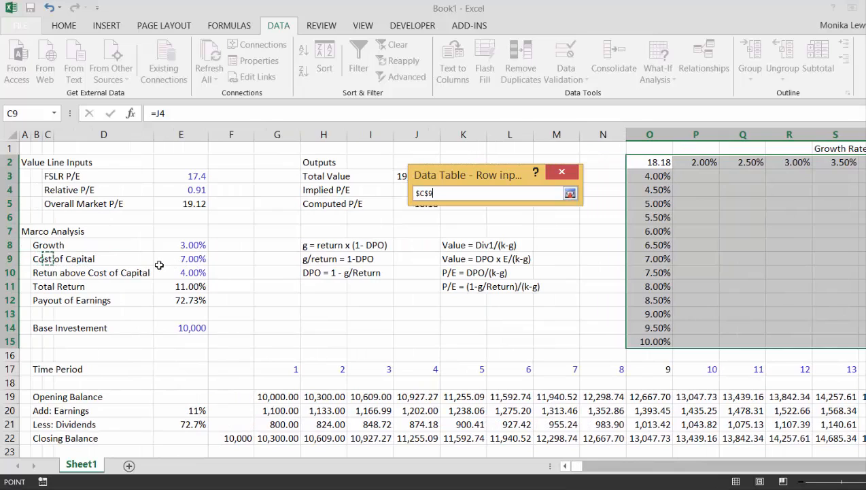
key(Up)
key(Return)
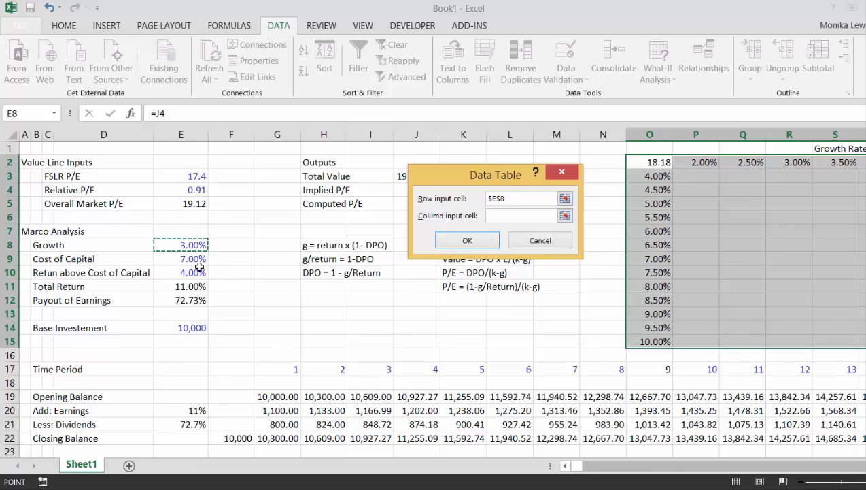
Assign the Cost of Capital cell E9 as the column input cell and create the data table
click(506, 215)
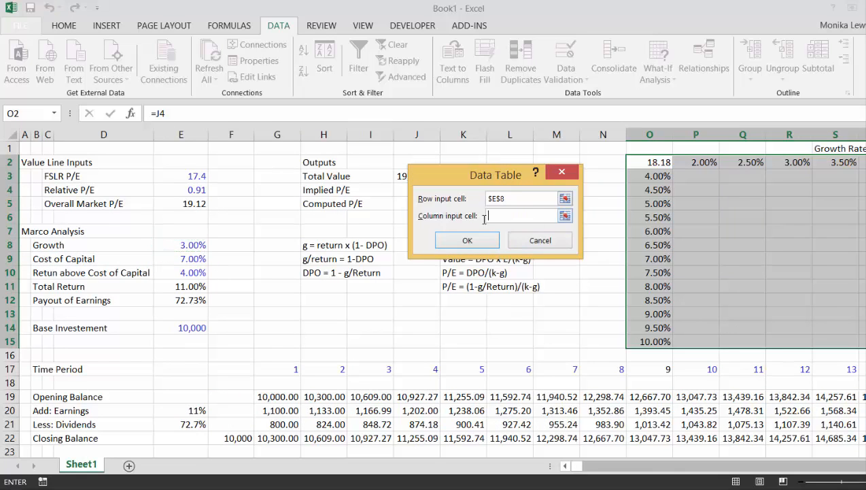
click(181, 258)
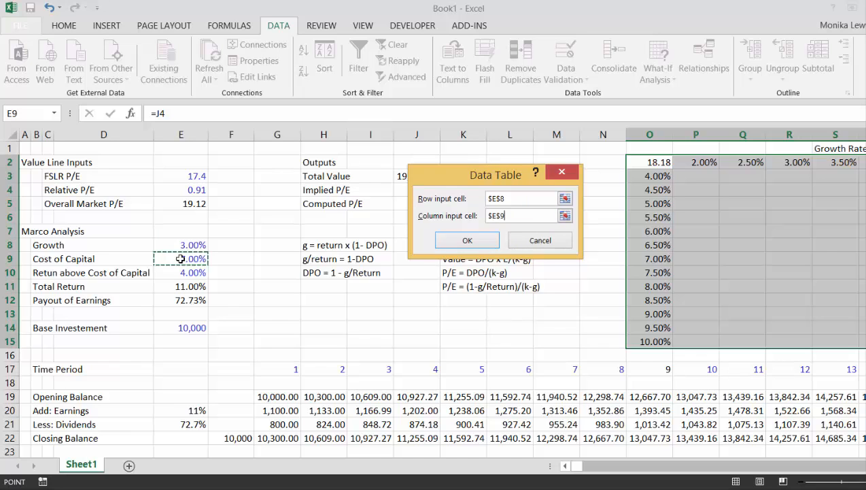
key(Return)
Recalculate the sheet to update the data table's P/E values
key(Right)
key(shift+Right)
key(shift+Down)
key(shift+Down)
key(Right)
key(Right)
key(Right)
key(Right)
key(Right)
key(Right)
key(Right)
key(Right)
key(Right)
key(Right)
key(Right)
key(Right)
key(Right)
key(Right)
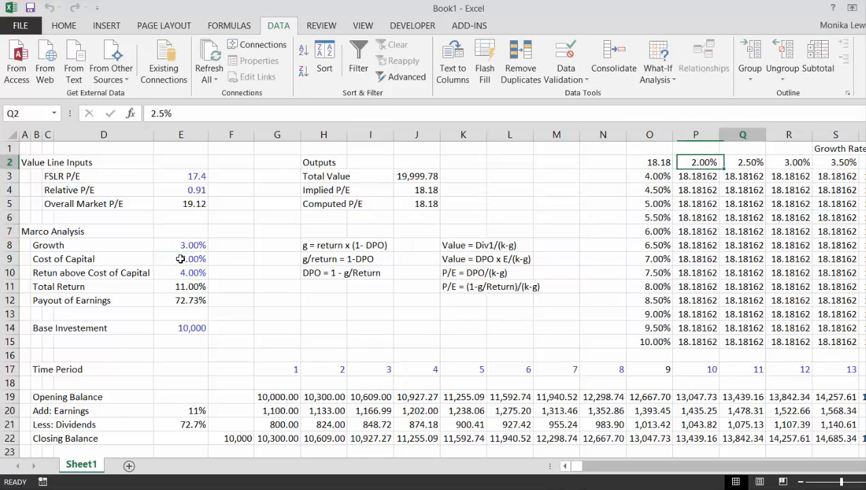
click(234, 27)
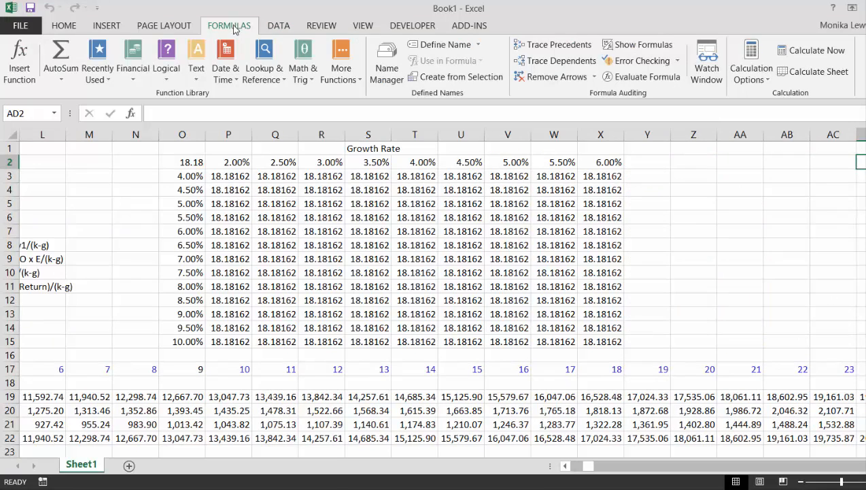
click(791, 74)
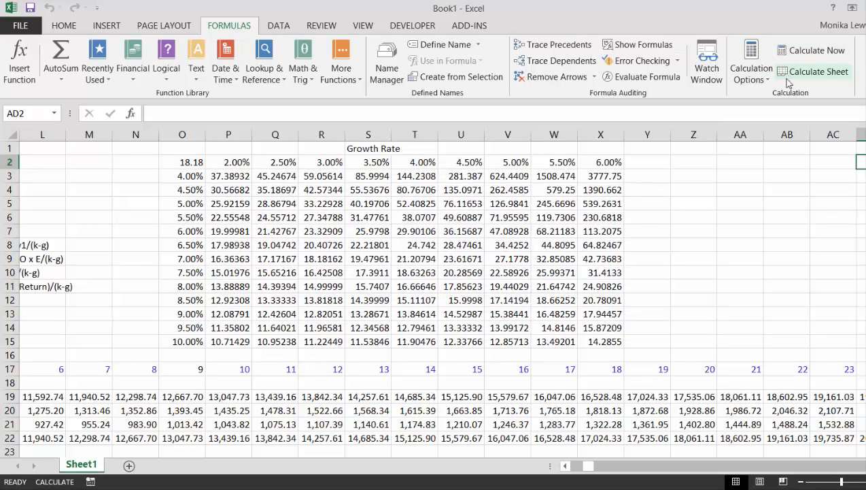
Format the data table results in P3:X15 as numbers with thousands separators and two decimals
click(240, 191)
key(Up)
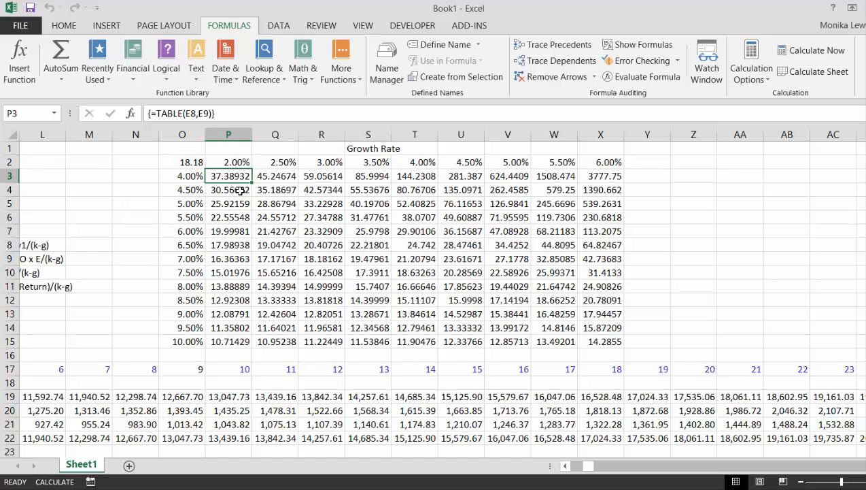
key(ctrl+shift+Right)
key(ctrl+shift+Down)
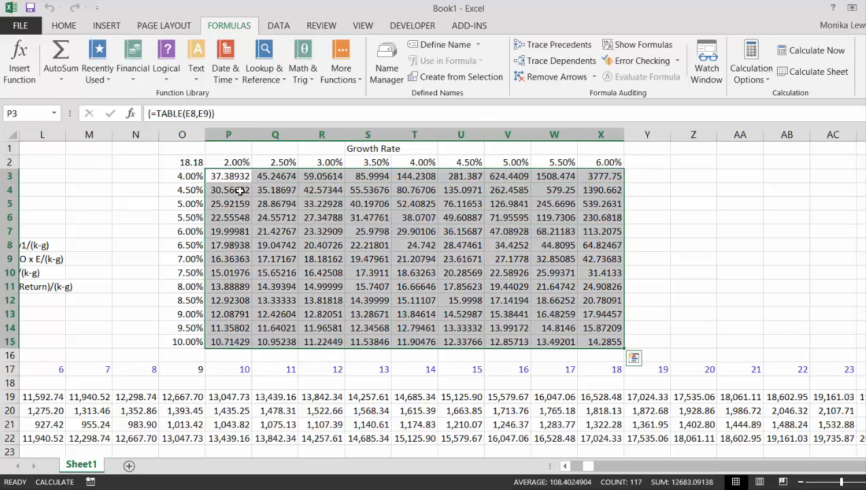
key(ctrl+shift+1)
Examine the table's 2.00% growth column down to the 6.00% row and the Outputs block beside the table
key(Left)
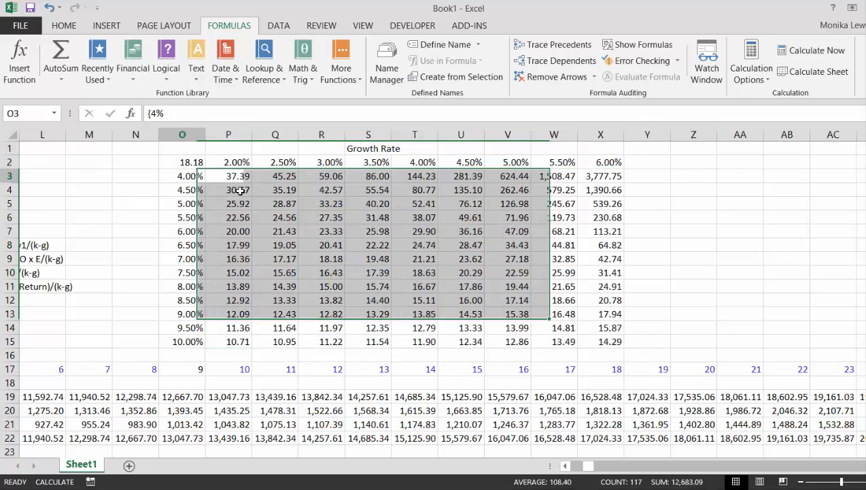
key(Right)
key(Down)
key(Down)
key(Down)
key(Down)
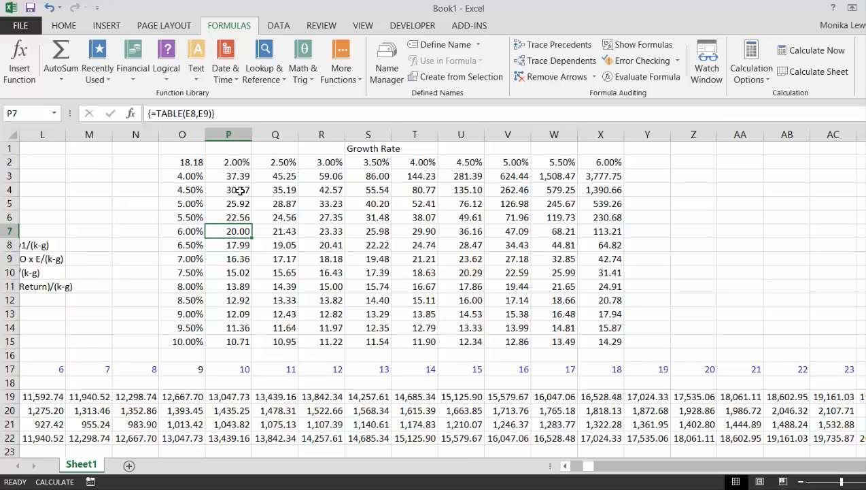
key(Left)
key(Left)
key(Left)
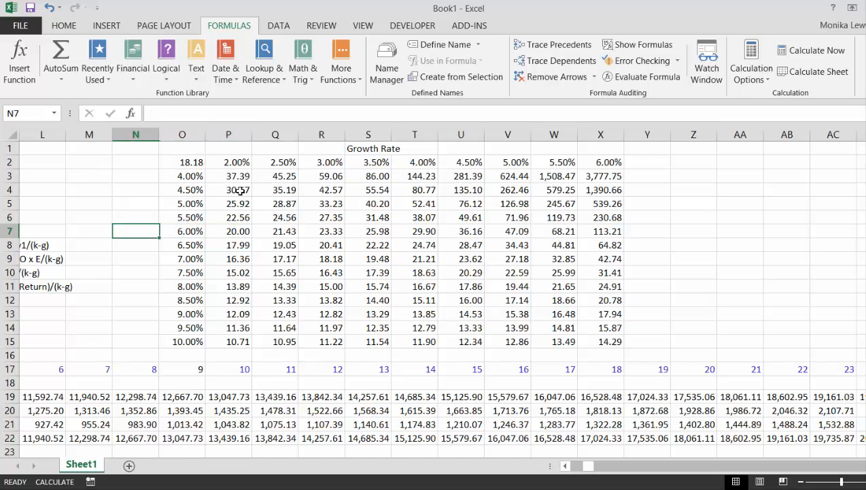
key(Left)
key(Left)
key(Left)
key(Left)
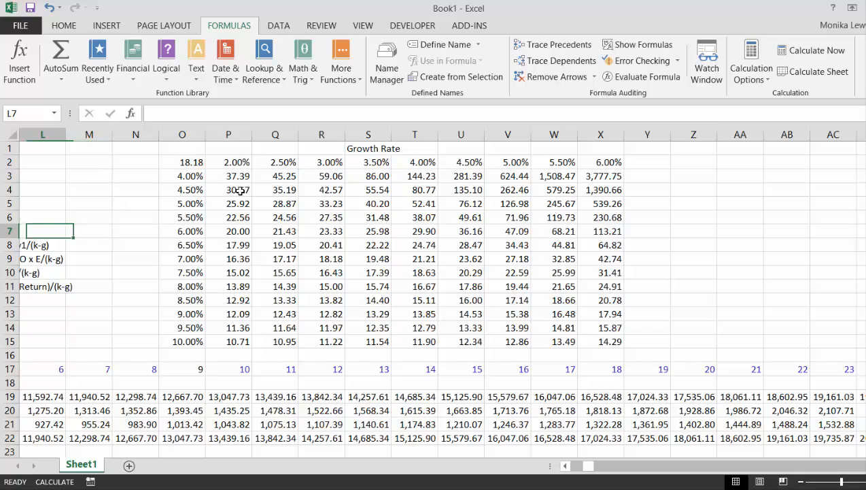
key(Left)
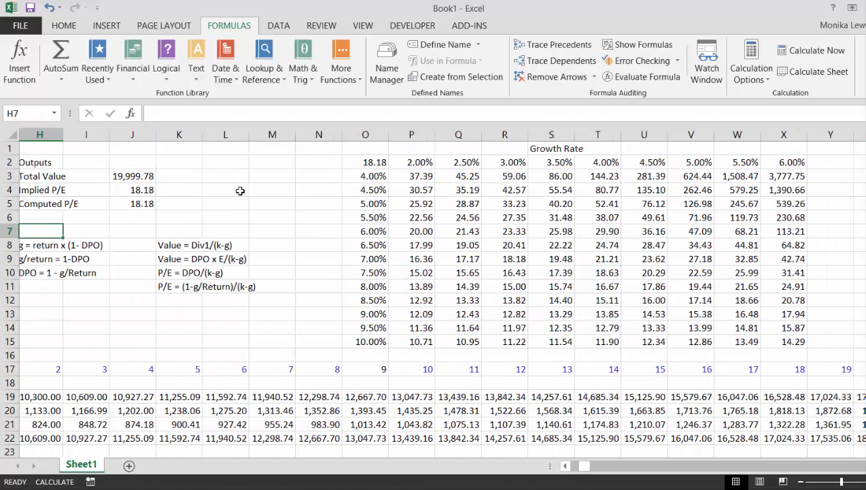
Compare the Outputs P/E figures with the table result for 3.00% growth and 7.00% cost of capital
key(Right)
key(Right)
key(Right)
key(Up)
key(Up)
key(Left)
key(Right)
key(Right)
key(Right)
key(Right)
key(Right)
key(Right)
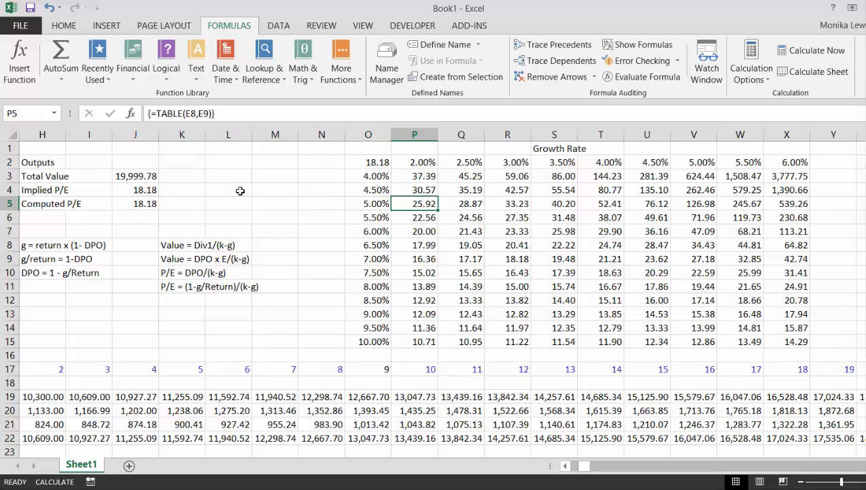
key(Down)
key(Down)
key(Down)
key(Down)
key(Right)
key(Right)
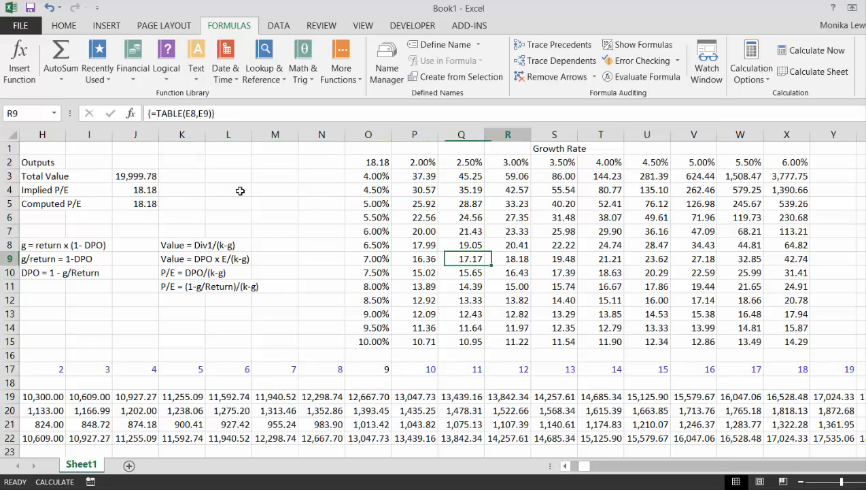
Review the growth and cost of capital assumptions in the Marco Analysis block
key(Left)
key(Left)
key(Left)
key(Left)
key(Left)
key(Left)
key(Left)
key(Left)
key(Left)
key(Left)
key(Left)
key(Left)
key(Left)
key(Left)
key(Left)
key(Left)
key(Left)
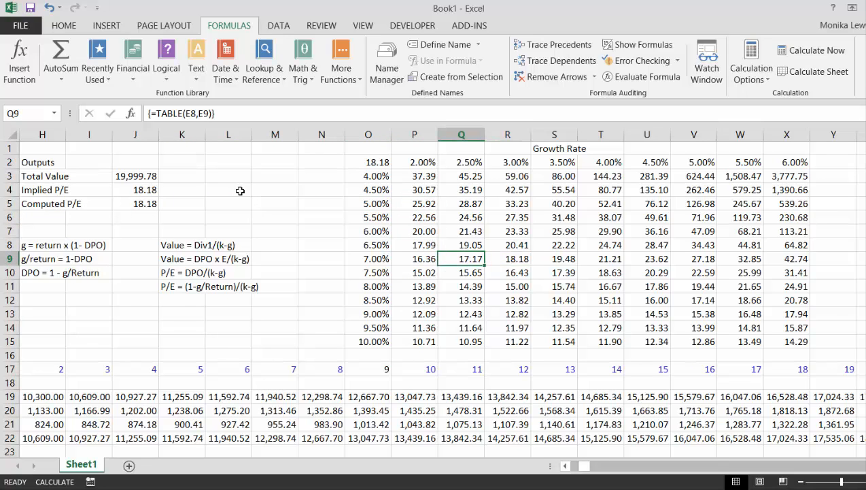
key(Right)
key(Right)
key(Right)
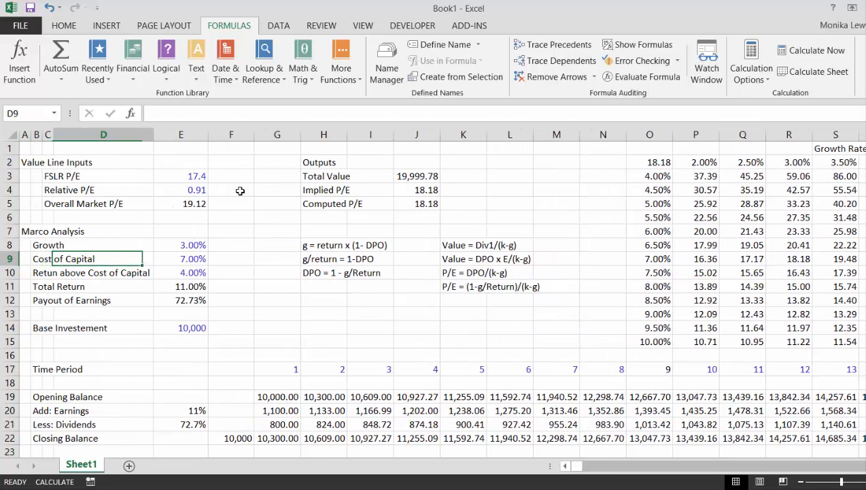
Examine the table's P/E values at 2.00% growth for costs of capital from 5.00% to 6.00%
key(Up)
key(Up)
key(Up)
key(Up)
key(Right)
key(Right)
key(Right)
key(Right)
key(Right)
key(Right)
key(Right)
key(Right)
key(Right)
key(Right)
key(Right)
key(Right)
key(Right)
key(Right)
key(Right)
key(Right)
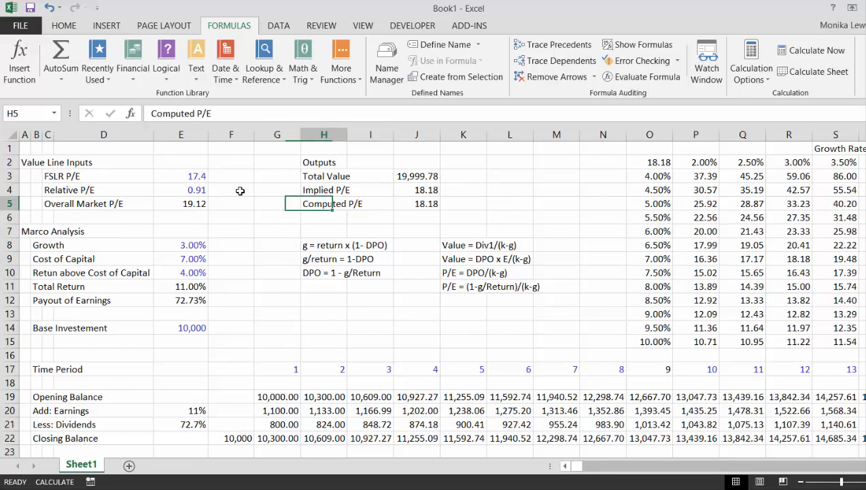
key(Right)
key(Left)
key(Left)
key(Left)
key(Left)
key(Left)
key(Left)
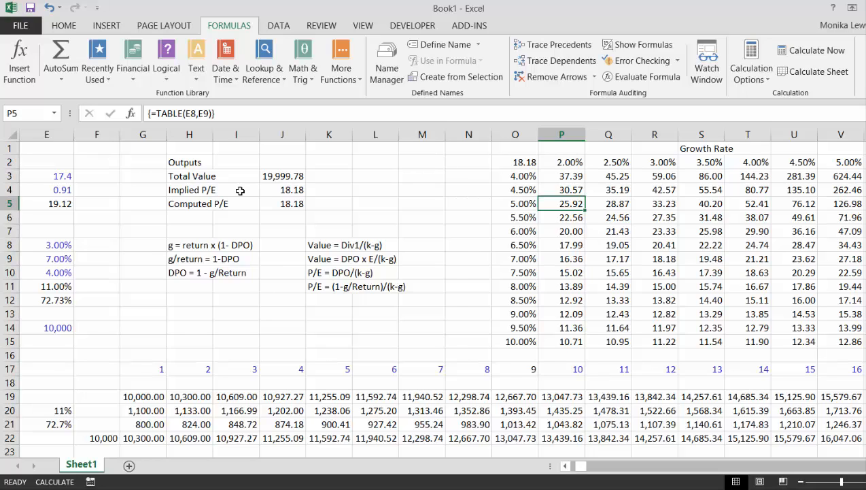
key(Down)
key(Down)
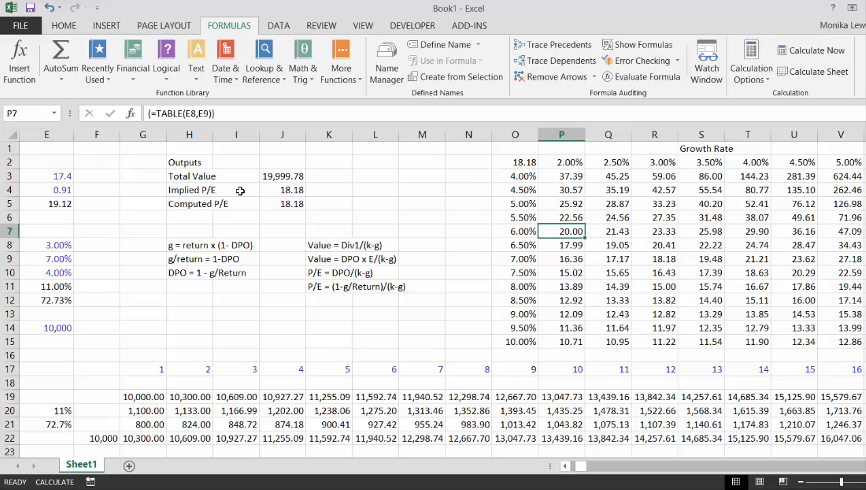
Compare the table's P/E values at 2.00% growth for the 6.00% and 6.50% costs of capital
key(Down)
key(Up)
key(Down)
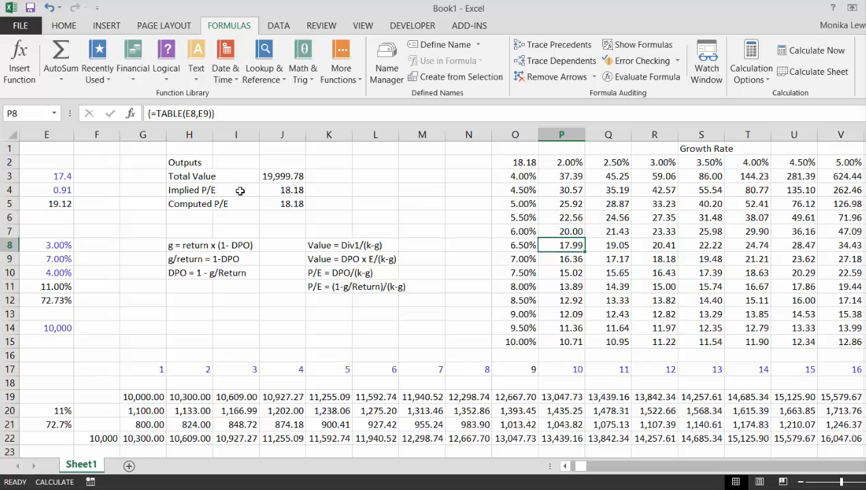
key(Up)
key(Down)
key(Up)
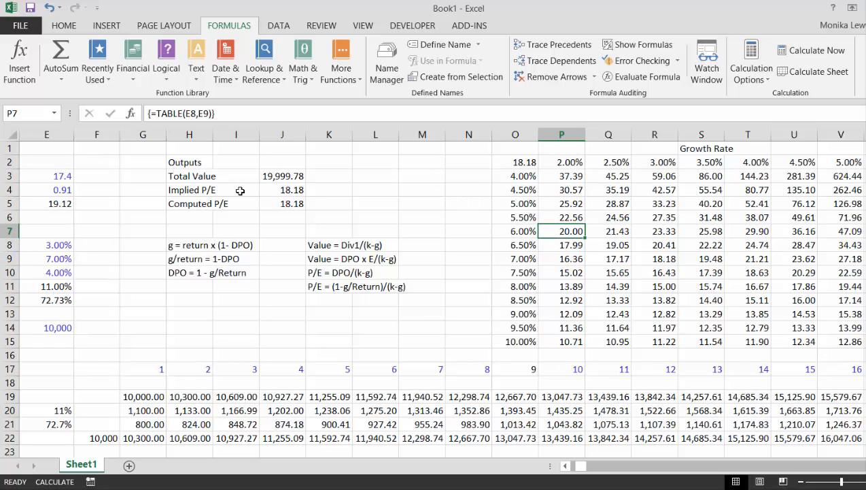
Insert three blank rows above the Time Period row, between the data table and the balance projection
key(Down)
key(Down)
key(Down)
key(Down)
key(Down)
key(Down)
key(Down)
key(Down)
key(Down)
key(Down)
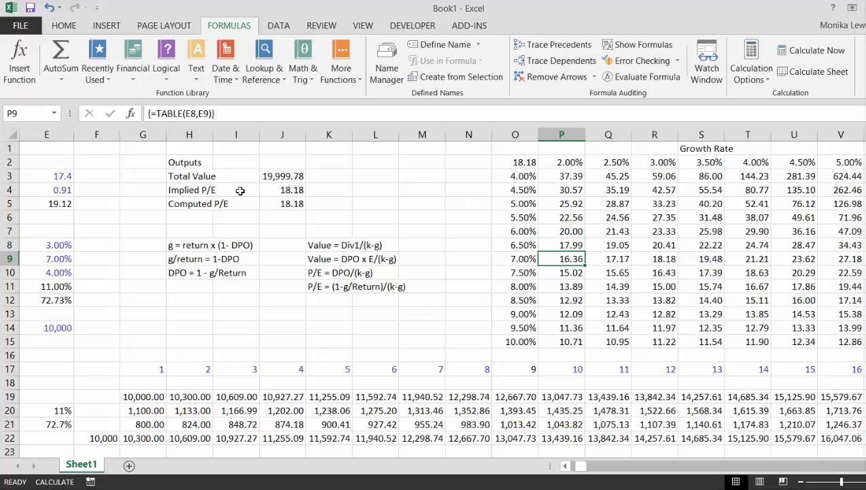
key(Left)
key(Left)
key(Left)
key(Left)
key(Left)
key(Left)
key(Left)
key(Left)
key(Left)
key(Left)
key(Left)
key(Left)
key(Left)
key(Left)
key(Left)
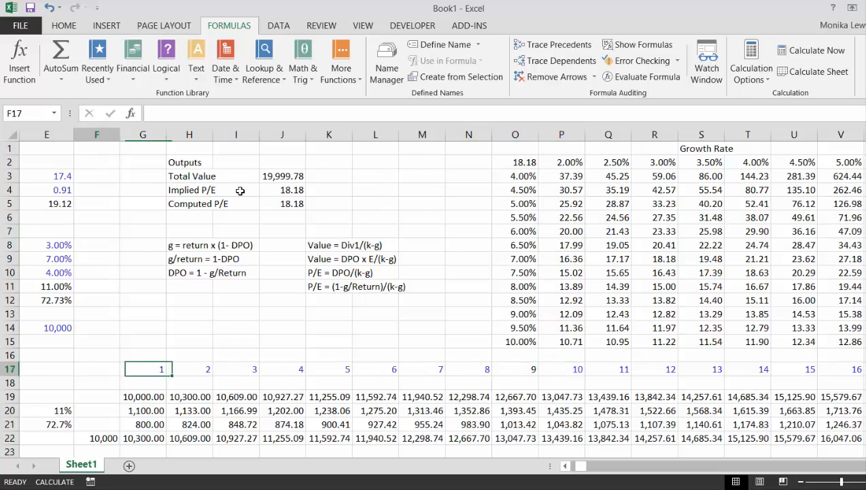
key(ctrl+shift+Right)
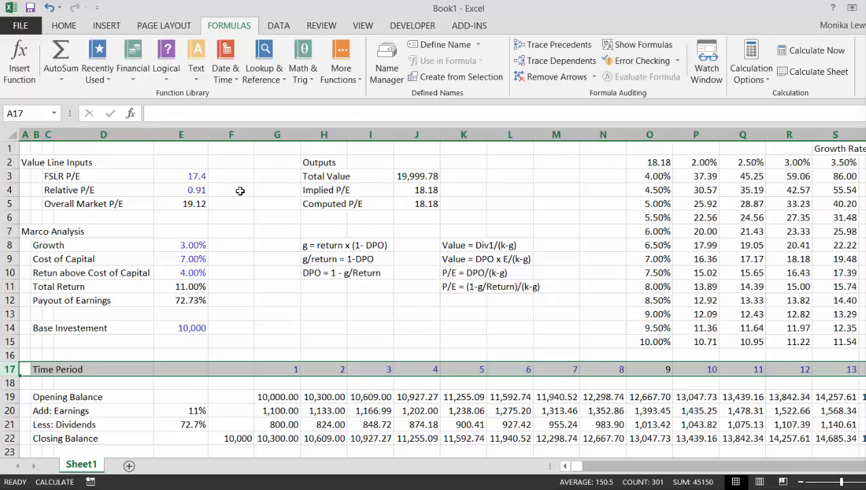
key(ctrl+shift+plus)
key(ctrl+shift+plus)
key(ctrl+shift+plus)
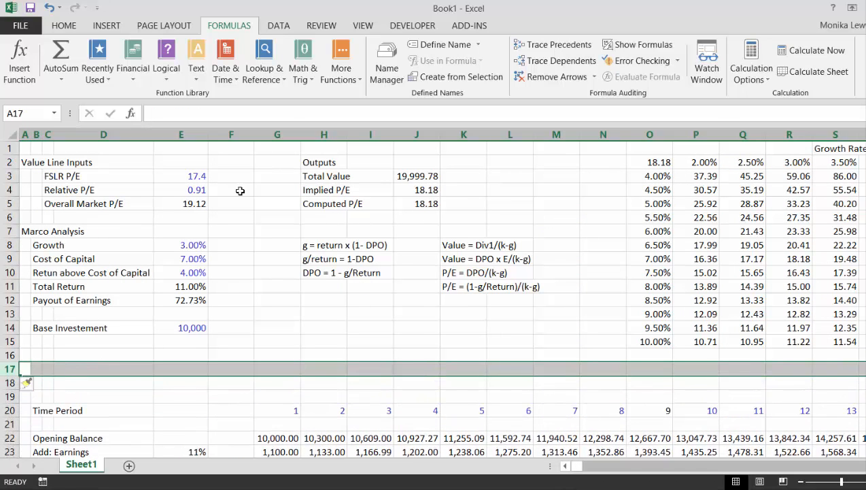
Label cell O17 below the data table "Match"
key(Right)
key(Right)
key(Right)
key(Right)
key(Right)
key(Right)
key(Right)
key(Right)
key(Right)
key(Right)
key(Right)
key(Right)
key(Right)
key(Right)
key(Right)
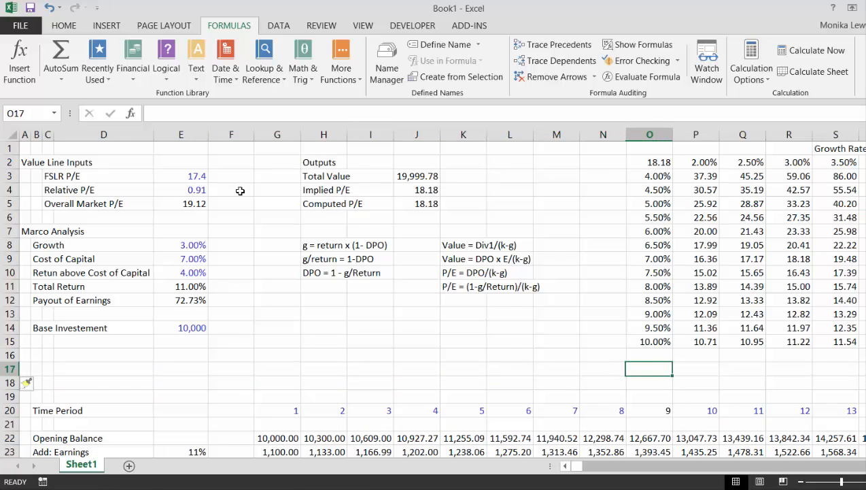
key(Left)
text(Ma)
key(Return)
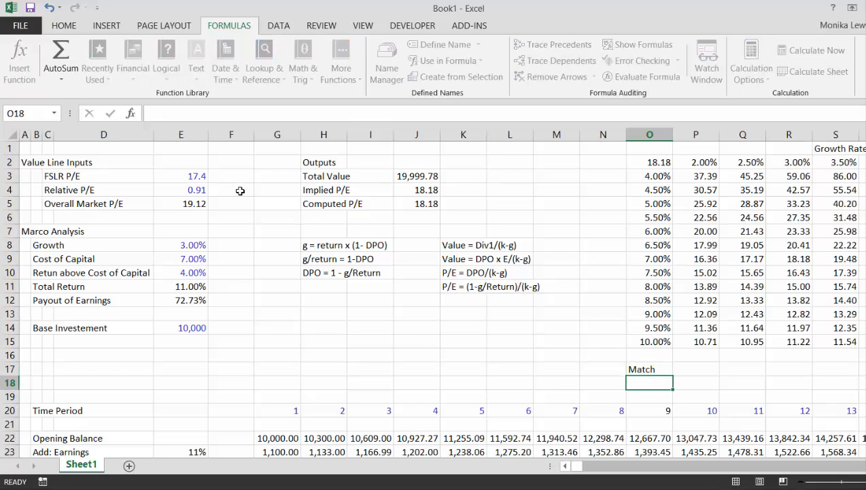
Start a MATCH formula in P17 with the Overall Market P/E in E5 as the lookup value
key(Up)
key(Right)
text(=ma)
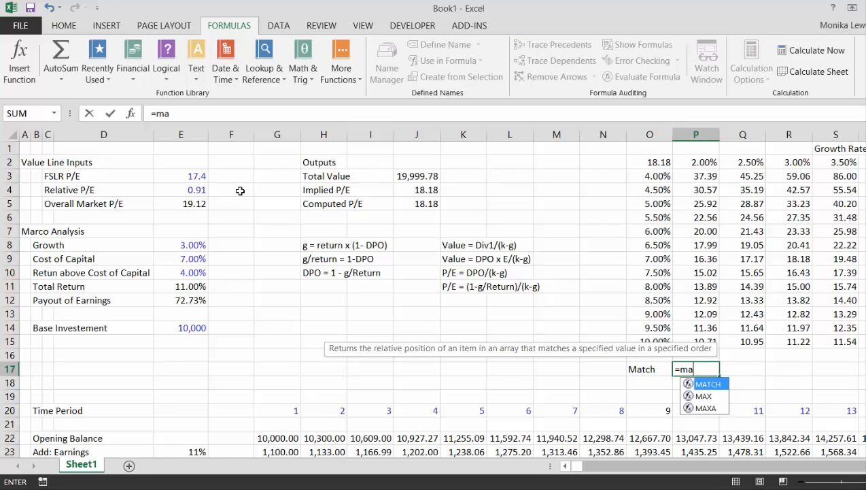
key(Tab)
key(Left)
key(Left)
key(Left)
key(Left)
key(Left)
key(Left)
key(Left)
key(Left)
key(Left)
key(Left)
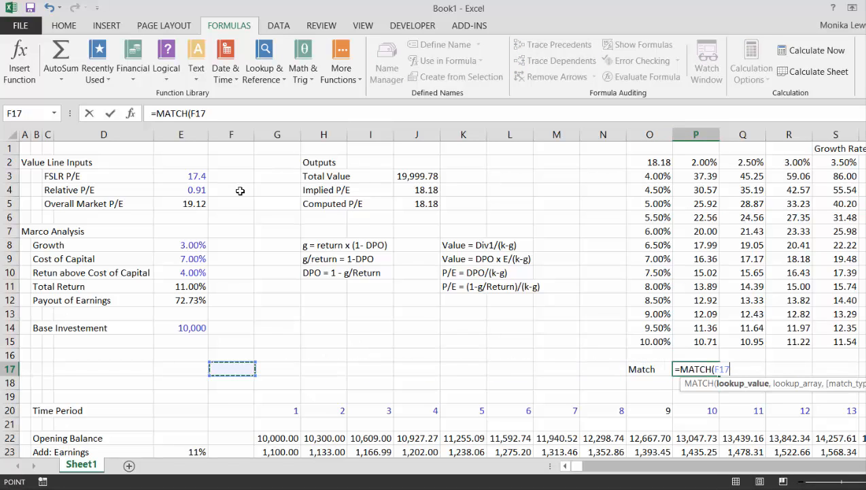
key(Up)
key(Up)
key(Up)
key(Up)
key(Up)
key(Up)
key(Up)
key(Up)
key(Up)
key(Up)
key(Up)
key(Up)
key(Left)
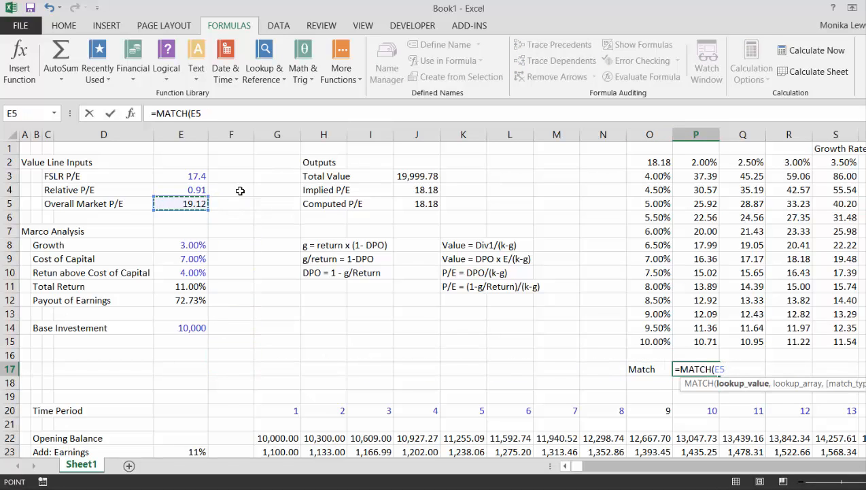
Complete the MATCH formula with P3:P15 as the lookup array and -1 (Greater than) as the match type
text(,)
key(Up)
key(Up)
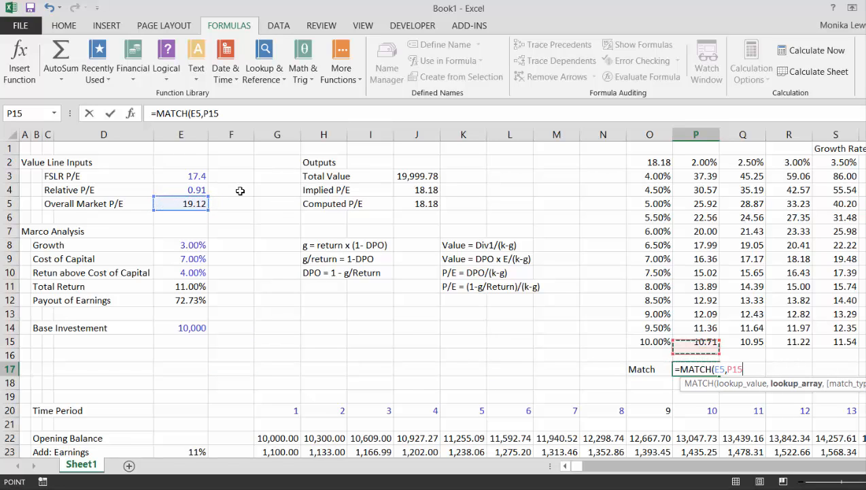
key(shift+Up)
key(shift+Up)
key(shift+Up)
key(shift+Up)
key(shift+Up)
key(shift+Up)
key(shift+Up)
key(shift+Up)
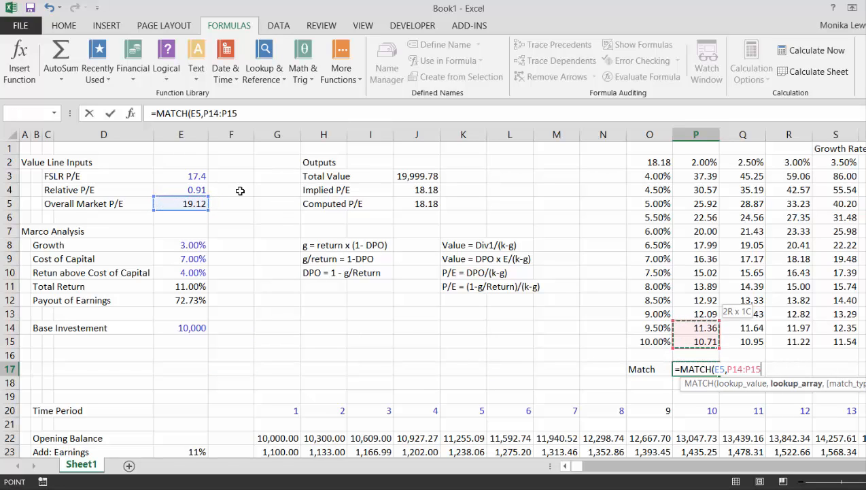
key(shift+Up)
key(shift+Up)
key(shift+Up)
key(shift+Up)
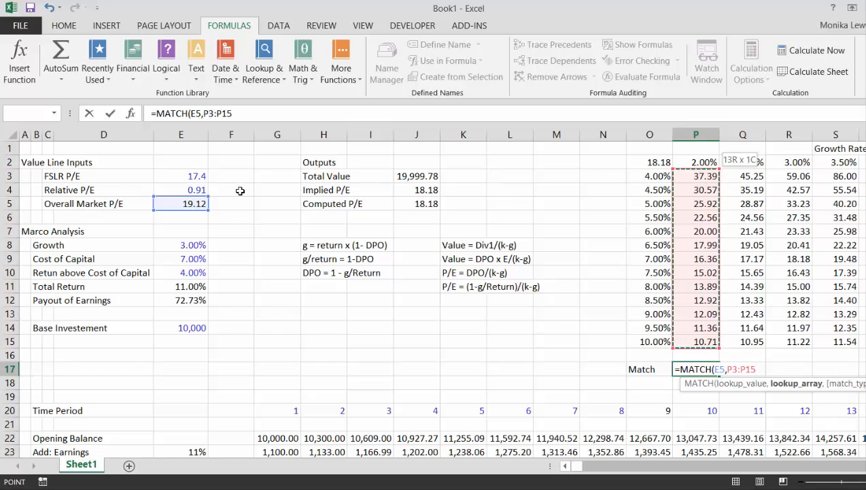
text(,)
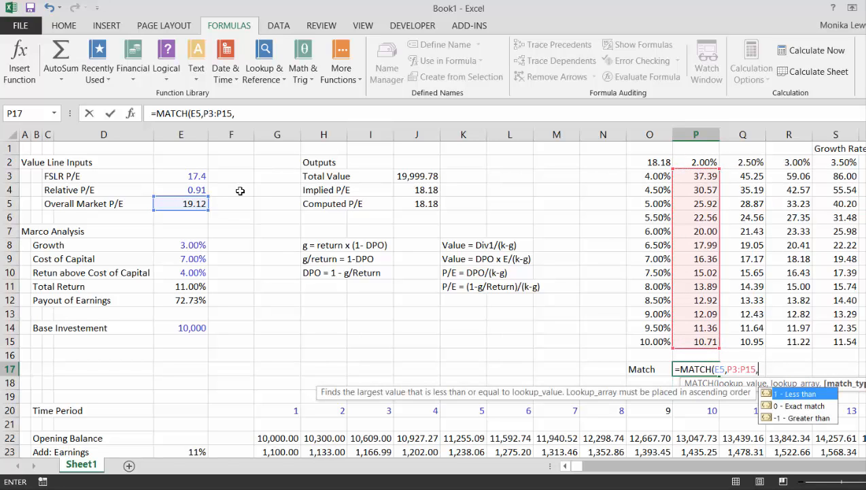
text(-1)
key(Return)
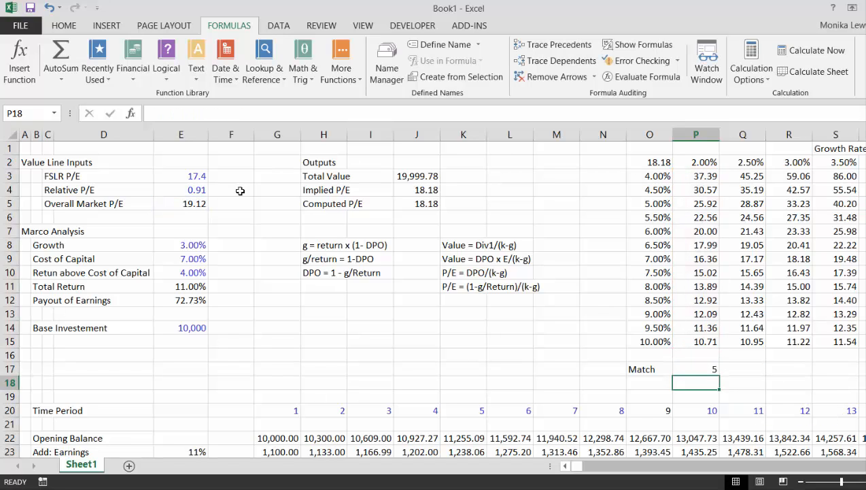
Check the MATCH result by counting down the 2.00% growth column from the 4.00% row to the 6.00% row
key(Up)
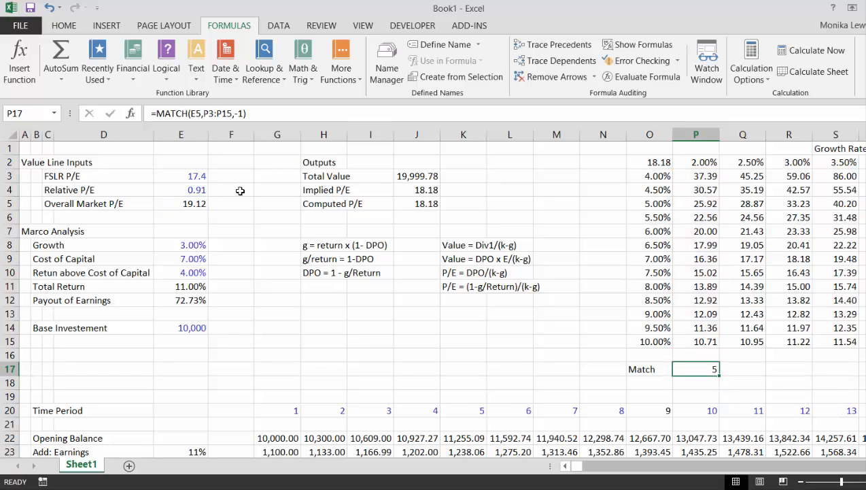
key(Up)
key(Up)
key(Up)
key(Up)
key(Up)
key(Up)
key(Up)
key(Up)
key(Up)
key(Up)
key(Up)
key(Up)
key(Up)
key(Up)
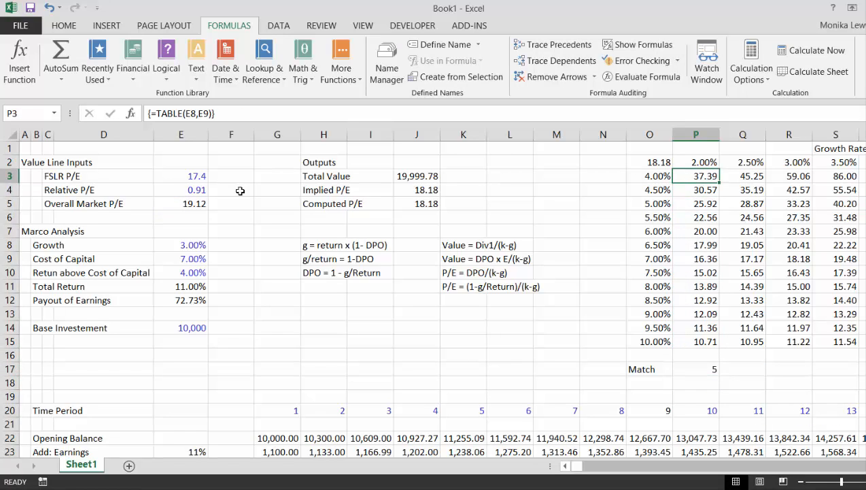
key(Down)
key(Down)
key(Down)
key(Down)
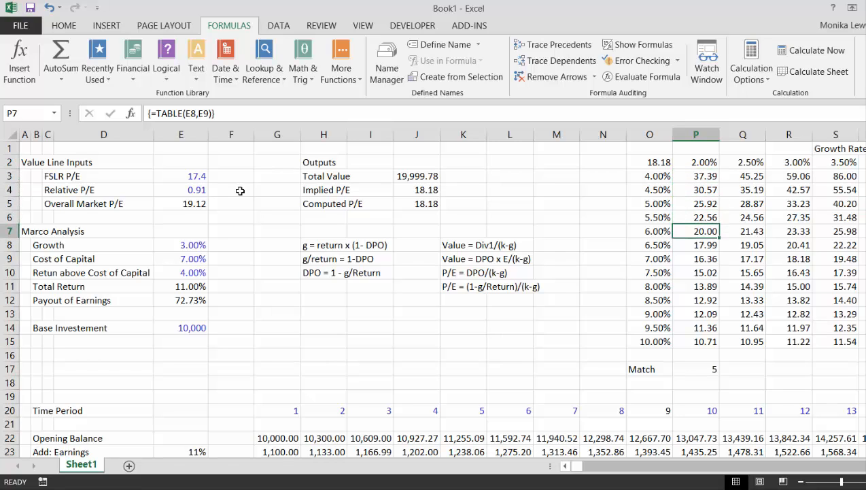
key(Down)
key(Up)
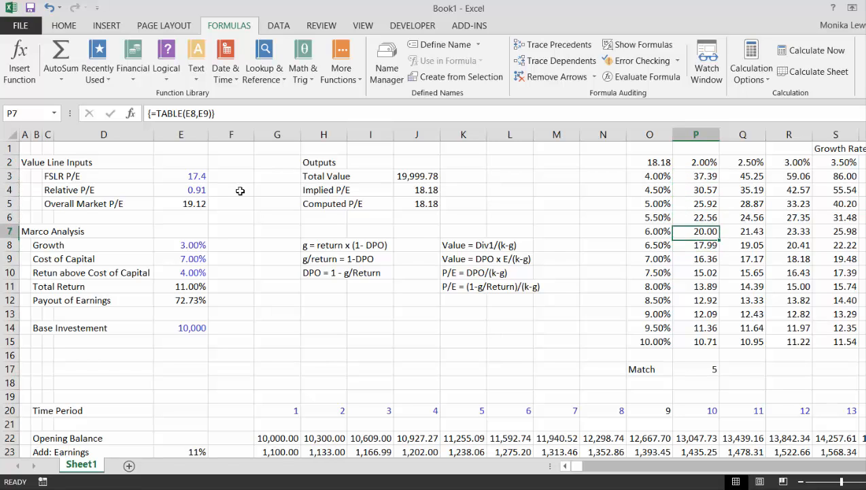
key(Down)
key(Up)
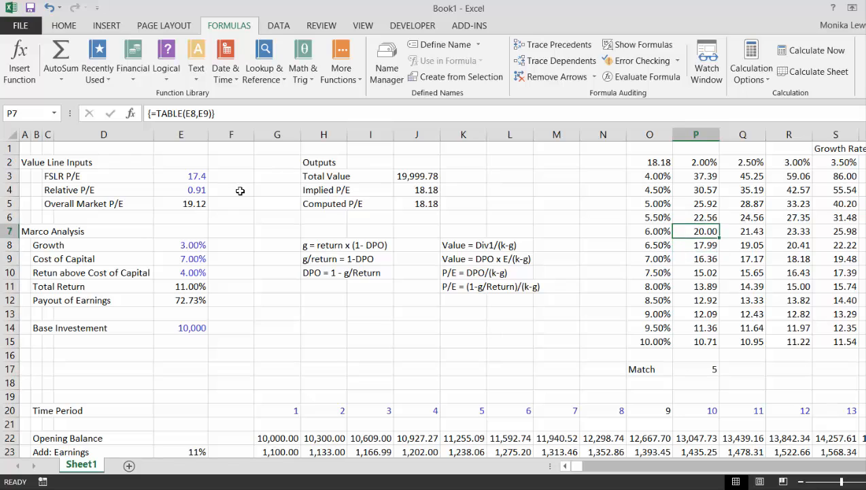
Label cell O18 beneath the Match label "Index"
key(Down)
key(Down)
key(Down)
key(Down)
key(Down)
key(Down)
key(Down)
key(Down)
key(Down)
key(Down)
key(Down)
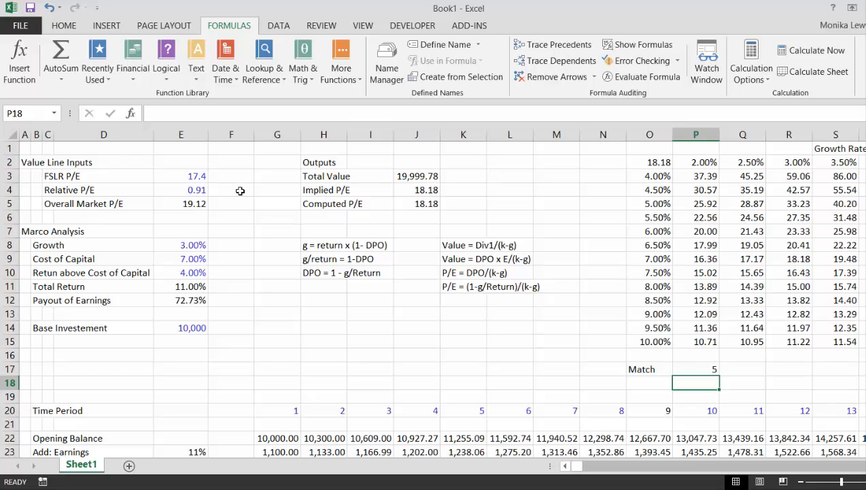
key(Left)
key(Up)
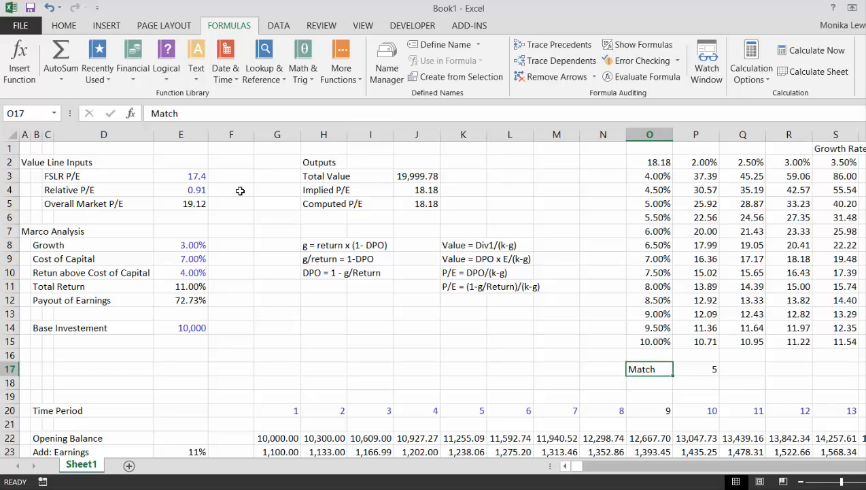
key(Down)
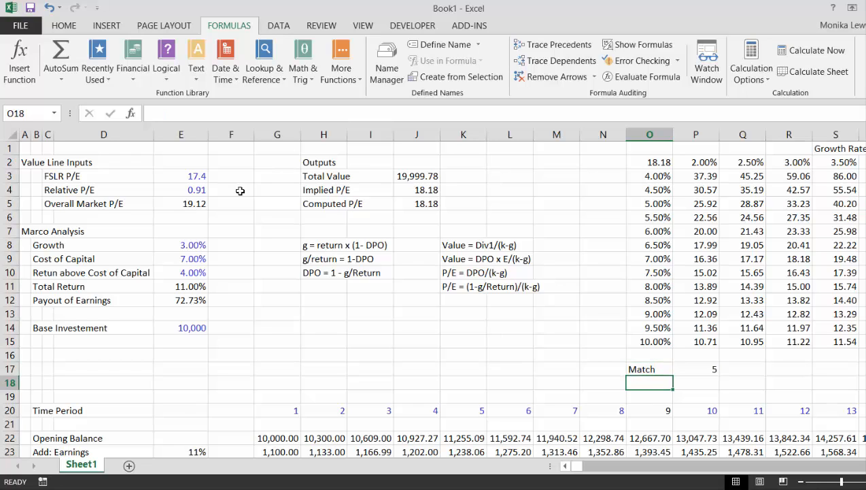
text(Index)
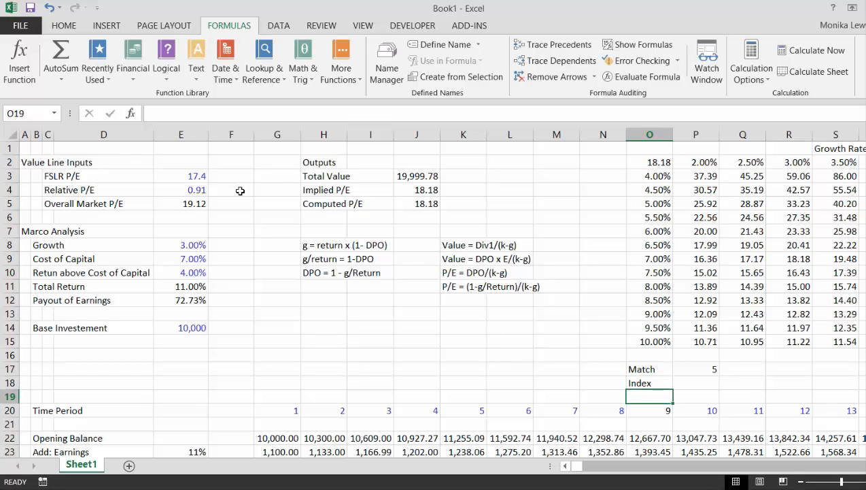
Enter =INDEX(P3:P15,P17) in P18 to return the 2.00% growth column's P/E at the matched position
key(Tab)
text(=index()
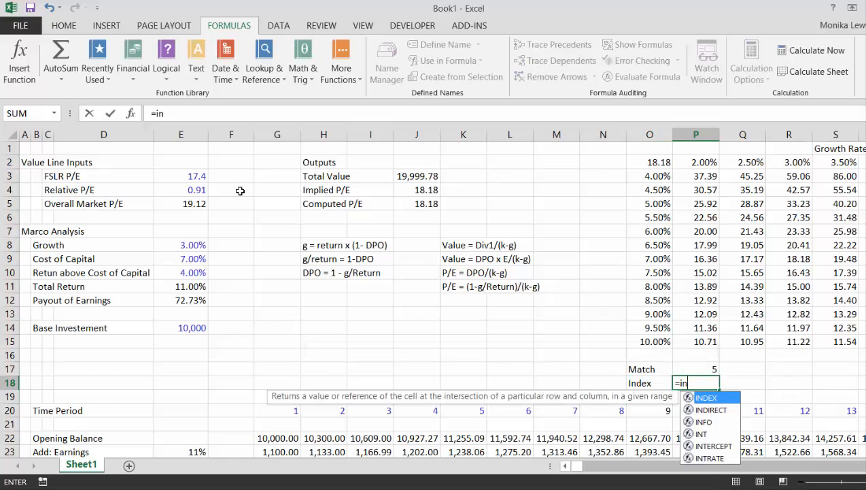
key(Up)
key(Up)
key(Up)
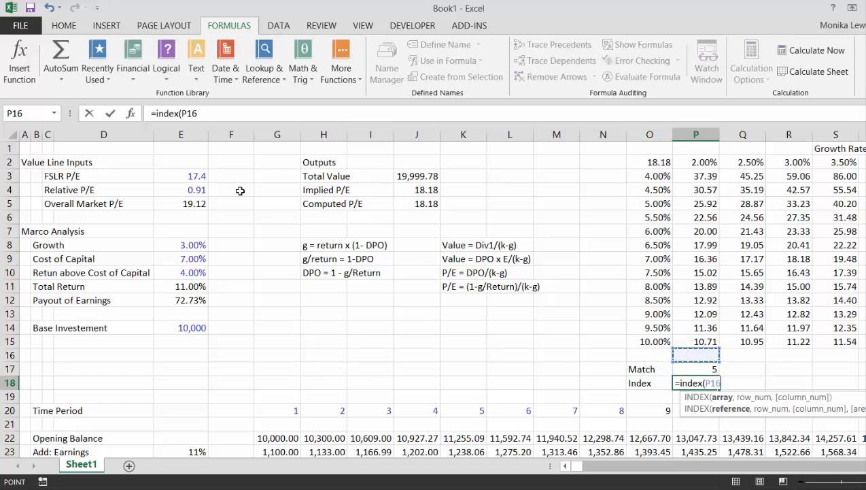
key(ctrl+shift+Up)
key(shift+Down)
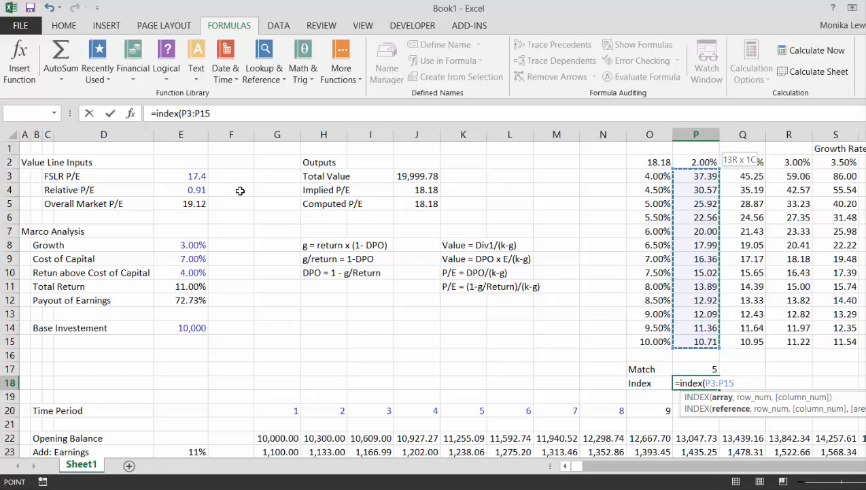
text(,)
key(Up)
key(Return)
key(Up)
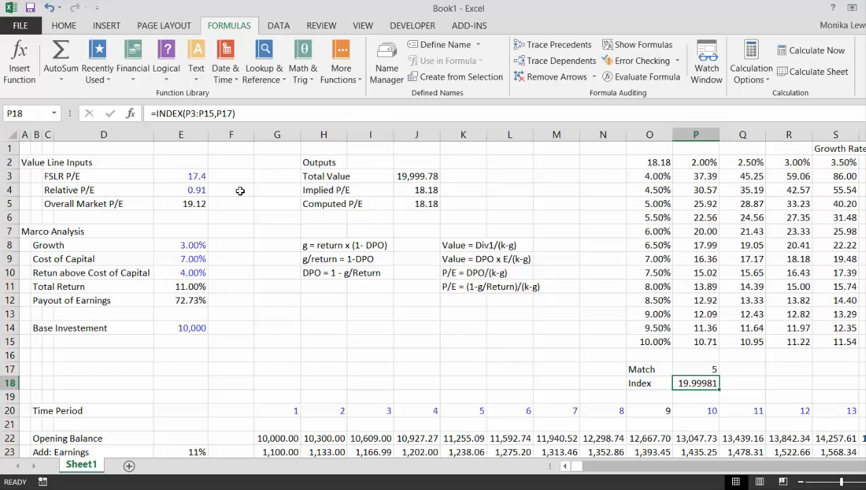
Format the Index result in P18 as a two-decimal number and check it against the P/E values in P3:P15
key(ctrl+shift+1)
key(Up)
key(Up)
key(Up)
key(Up)
key(Up)
key(Up)
key(Up)
key(Up)
key(Up)
key(Up)
key(Up)
key(Up)
key(Up)
key(Up)
key(Up)
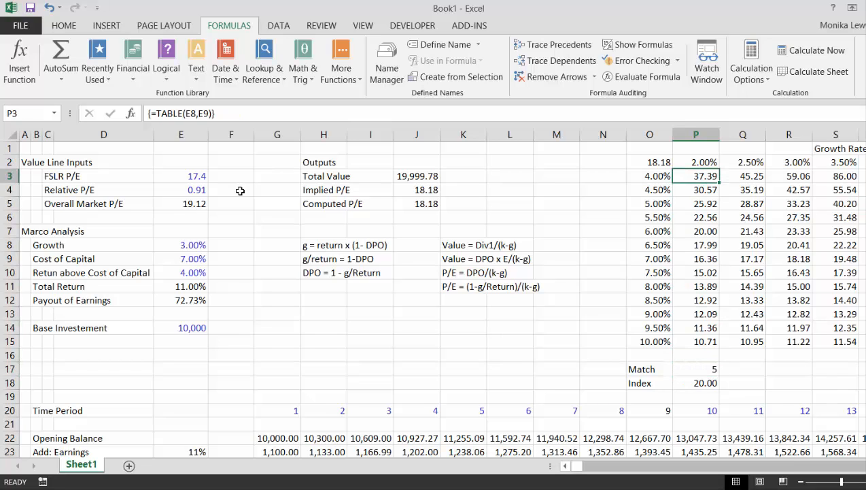
key(ctrl+shift+Down)
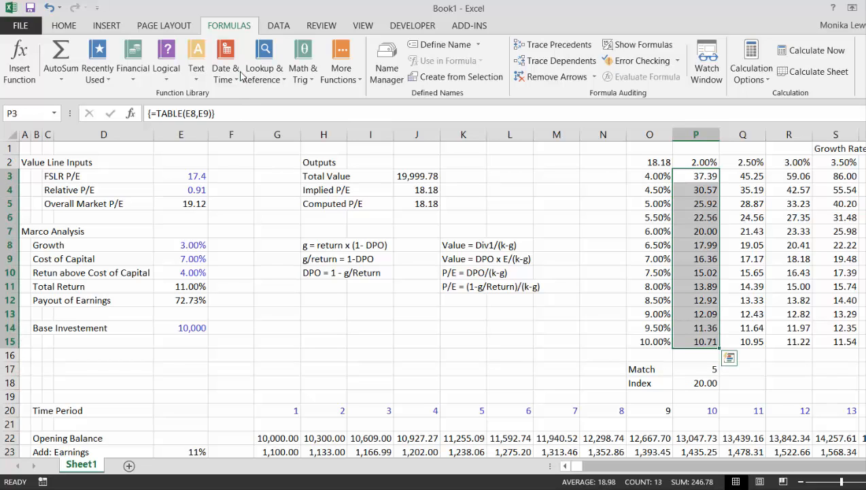
key(Down)
key(Down)
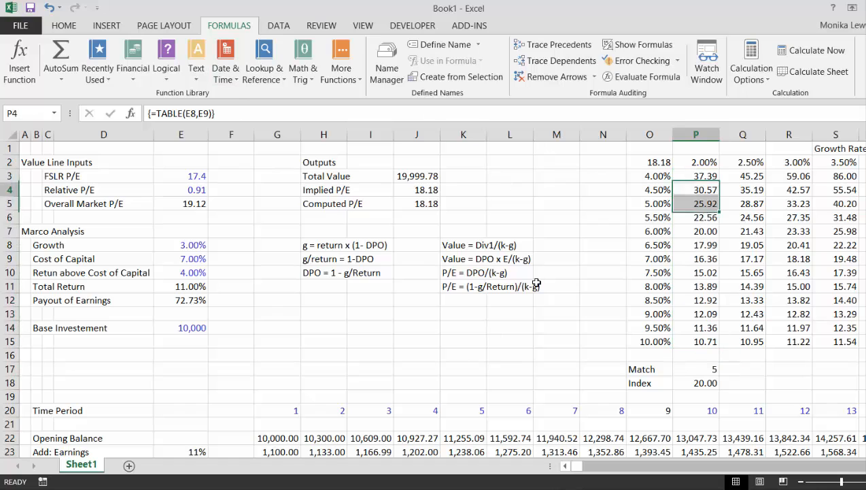
Insert two blank rows at row 19, directly beneath the Index row
key(Down)
key(Down)
key(Down)
key(Down)
key(Down)
key(Down)
key(Down)
key(Down)
key(Down)
key(Down)
key(Down)
key(Down)
key(Down)
key(Down)
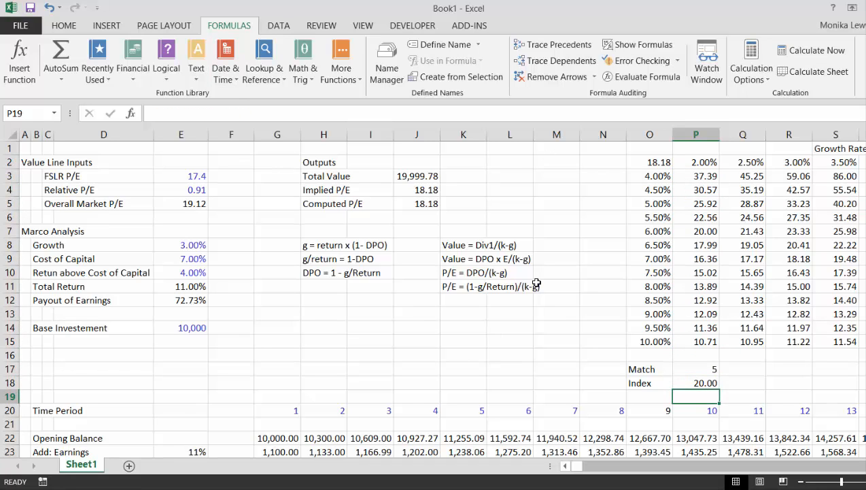
key(shift+space)
key(ctrl+shift+plus)
key(ctrl+shift+plus)
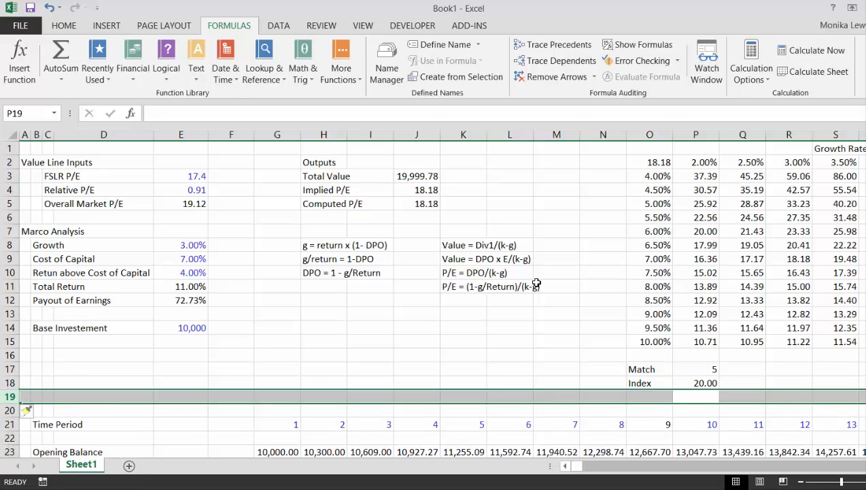
Label cell O19 "Cost of Cap" and widen column O to fit the label
key(Right)
key(Left)
key(Left)
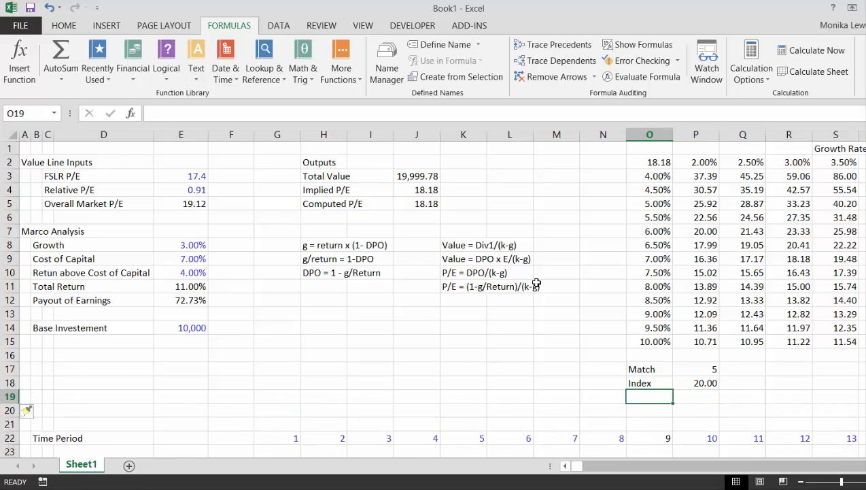
text(Cost of C)
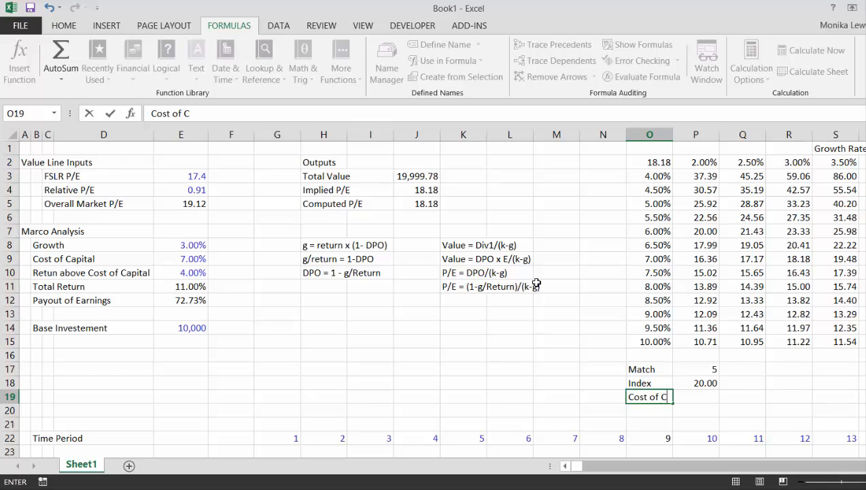
text(ap)
key(Return)
key(Up)
key(Right)
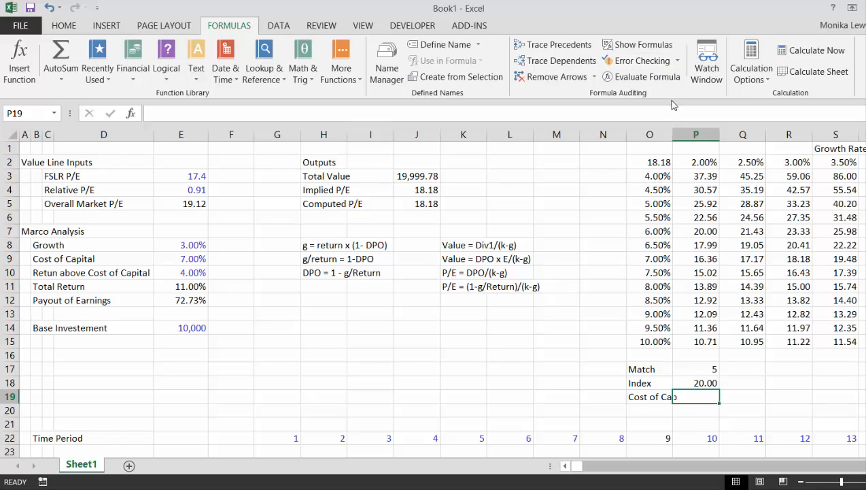
drag(672, 134, 684, 134)
Enter =INDEX($O$3:$O$15,P17) in P19 to return the cost of capital at the matched position
text(=in)
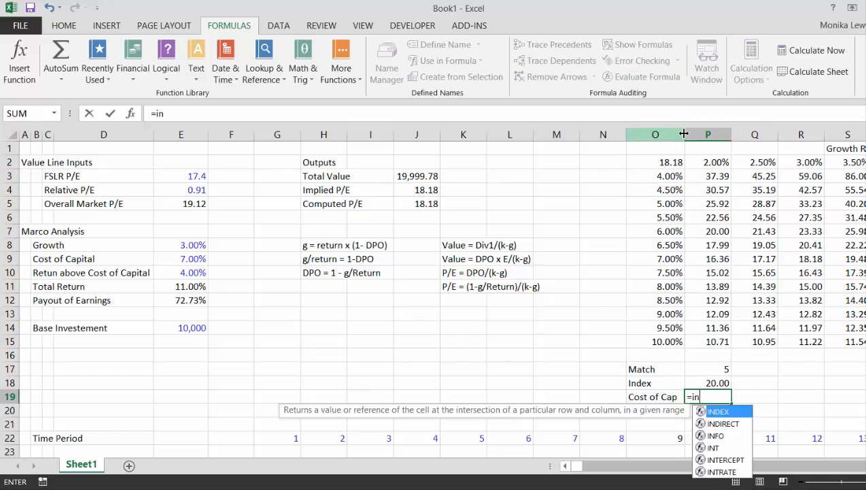
text(dex()
key(Up)
key(Up)
key(Up)
key(Up)
key(Up)
key(Up)
key(Up)
key(Up)
key(Up)
key(Up)
key(Up)
key(Up)
key(Up)
key(Up)
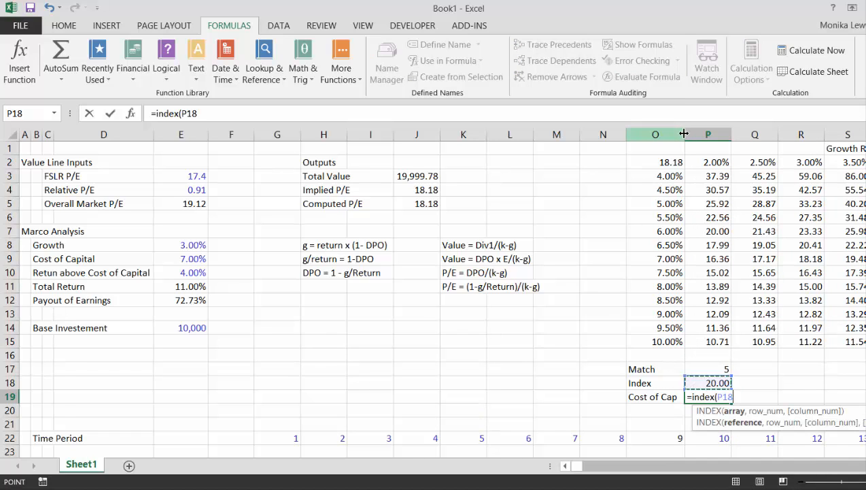
key(Up)
key(Left)
key(Up)
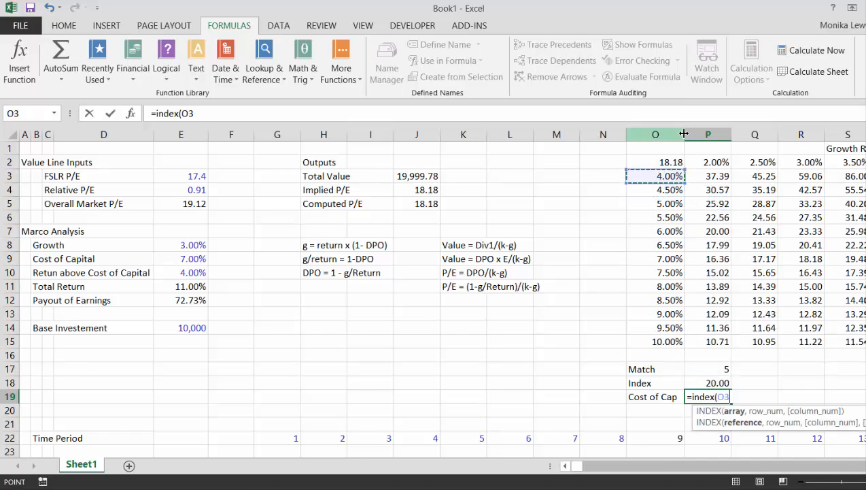
key(shift+Down)
key(shift+Down)
key(shift+Down)
key(shift+Down)
key(shift+Down)
key(shift+Down)
key(shift+Down)
key(shift+Down)
key(shift+Down)
key(shift+Down)
key(shift+Down)
key(shift+Down)
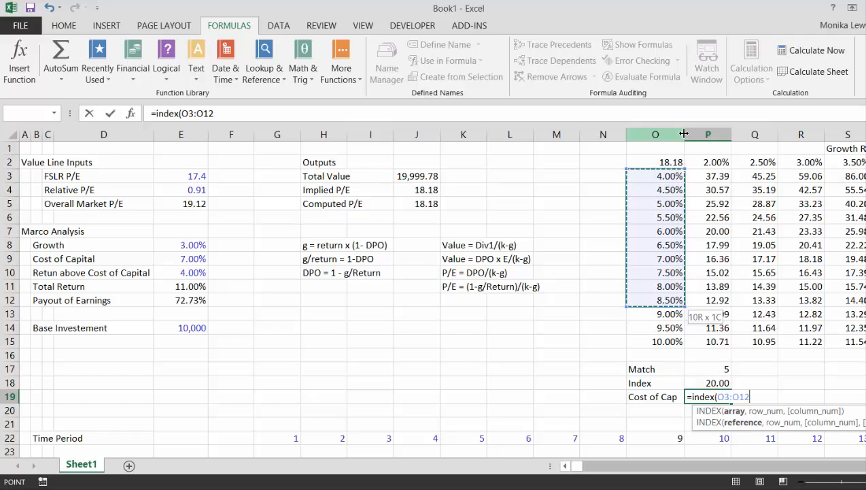
key(F4)
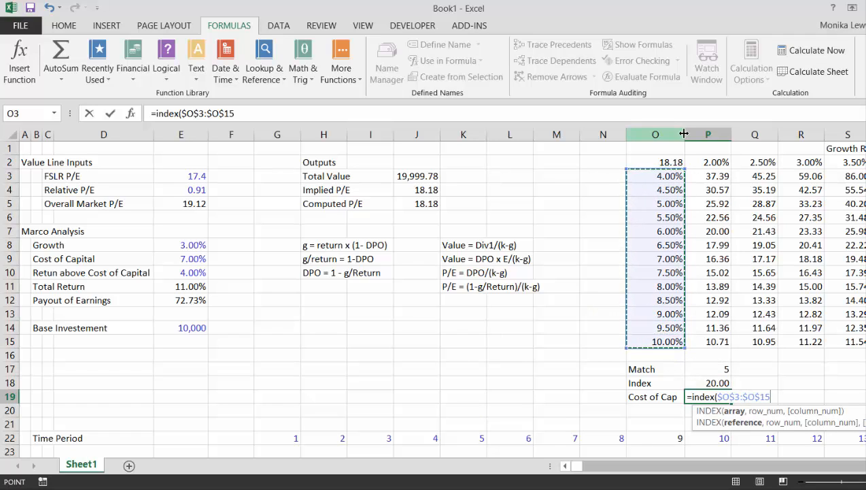
text(,)
key(Up)
key(Up)
key(Return)
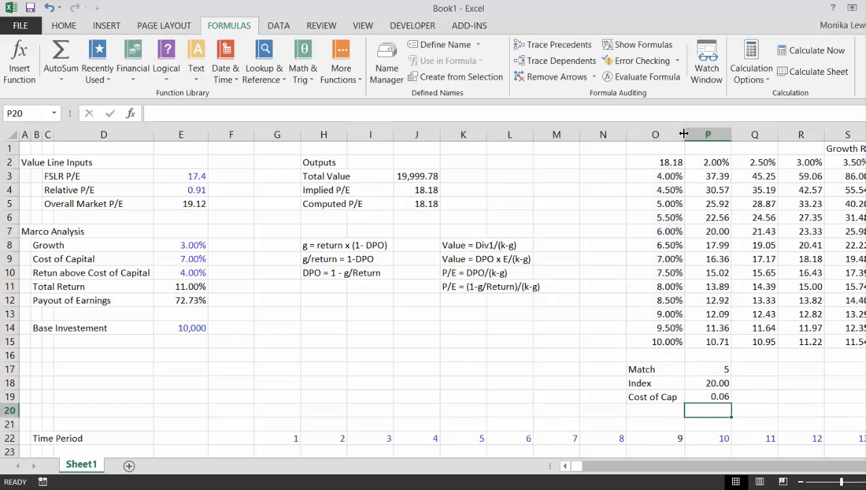
Format the Cost of Cap result in P19 as a percentage with two decimals
key(Up)
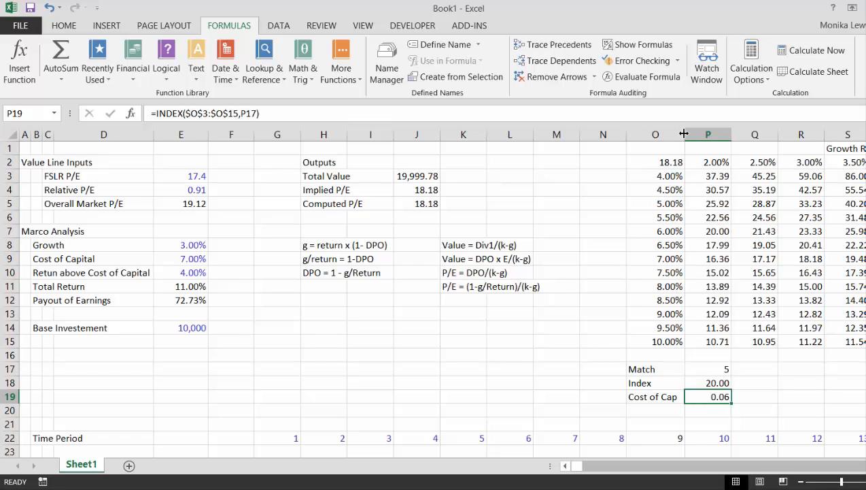
key(ctrl+shift+5)
key(ctrl+shift+p)
Make the lookup value in the P17 MATCH formula an absolute reference, $E$5
key(Up)
key(Up)
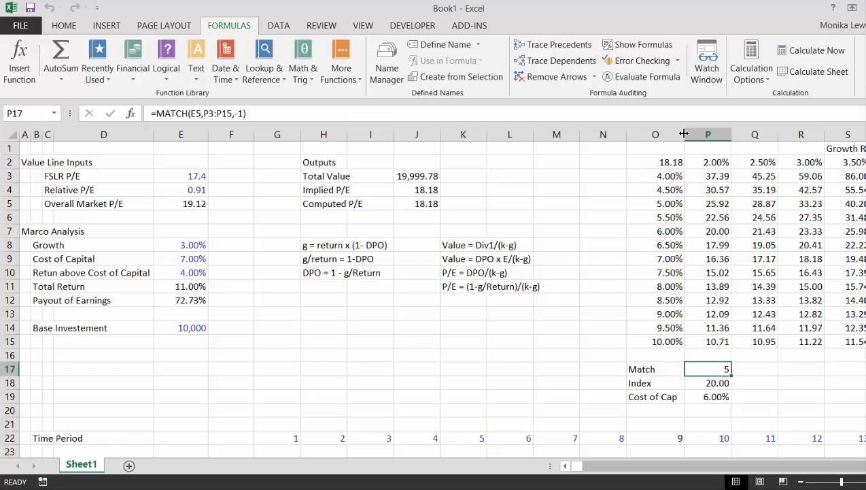
key(F2)
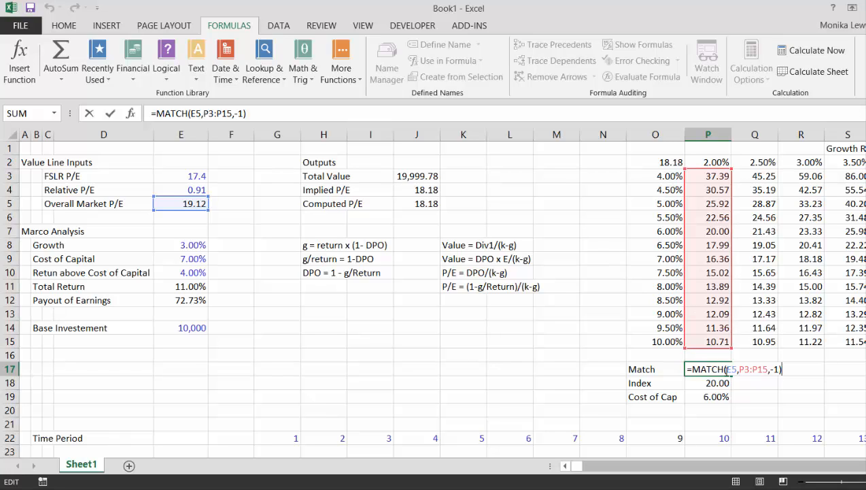
click(731, 372)
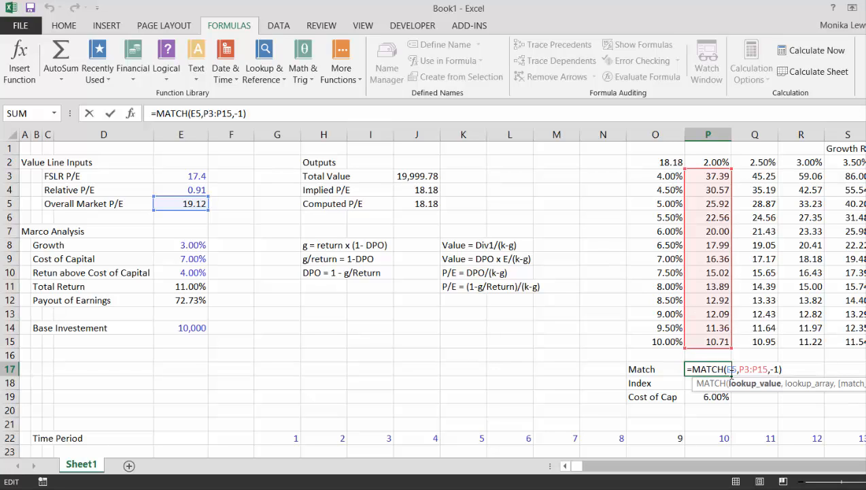
key(F4)
key(Return)
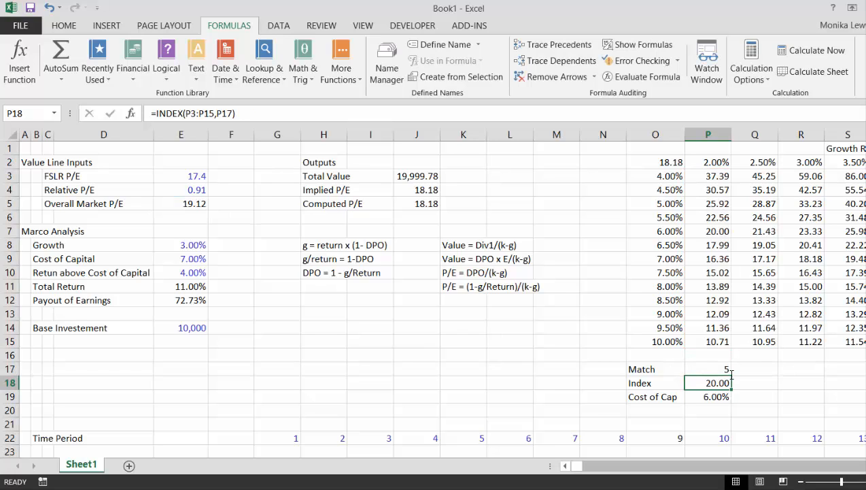
Fill the Match, Index and Cost of Cap formulas from P17:P19 across through column X
key(F2)
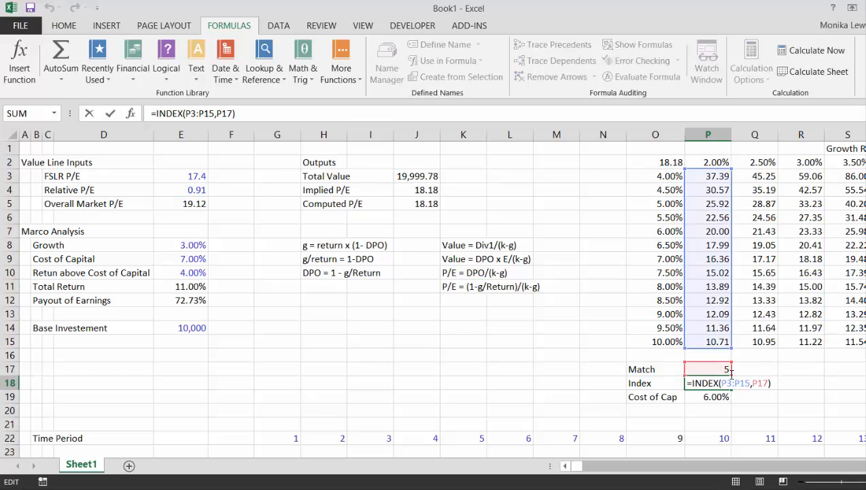
key(ctrl+Return)
click(729, 371)
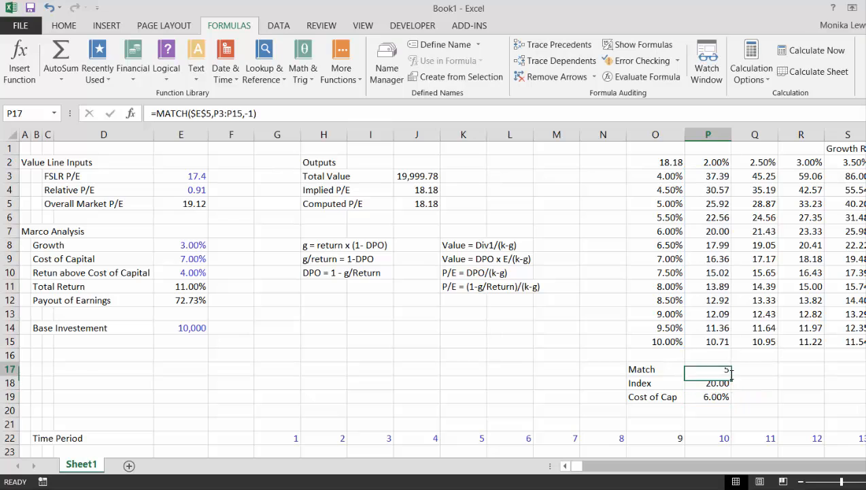
mouse_move(731, 370)
mouse_down()
mouse_move(729, 399)
mouse_move(755, 399)
mouse_move(732, 375)
mouse_up()
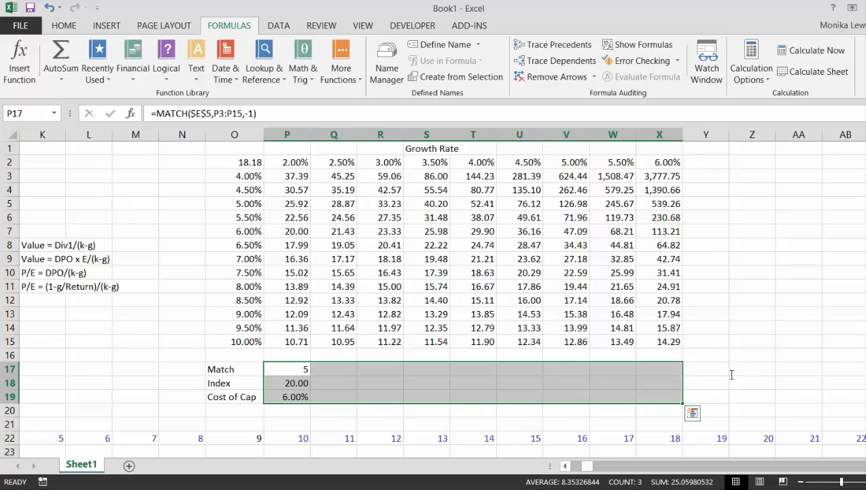
key(ctrl+r)
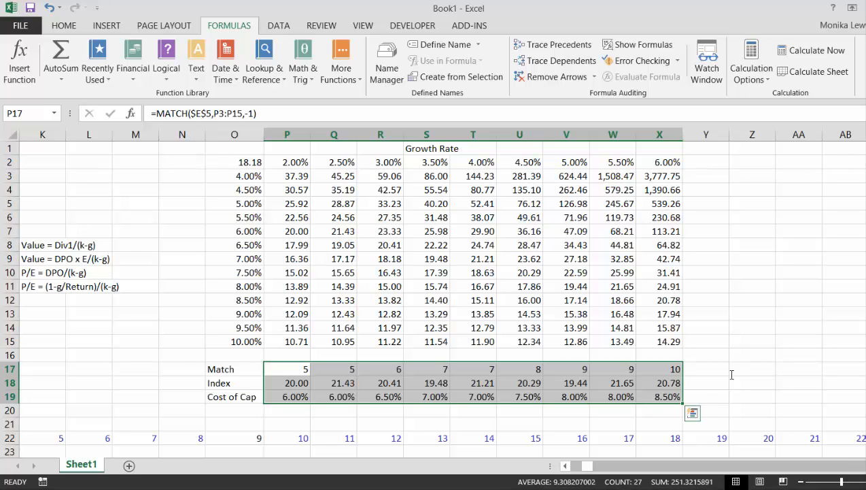
Examine the filled Match, Index and Cost of Cap rows across all the growth-rate columns alongside the model inputs
key(Right)
key(Left)
key(Left)
key(Left)
key(Left)
key(Left)
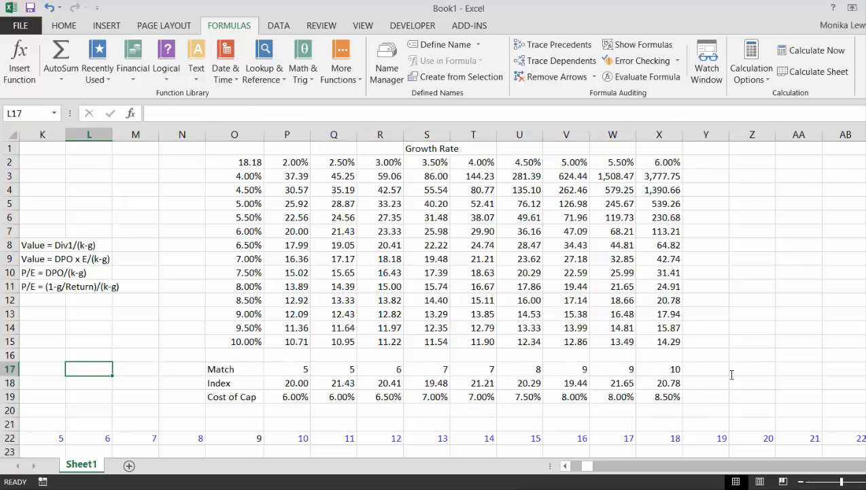
key(Left)
key(Left)
key(Left)
key(Left)
key(Left)
key(Left)
key(Left)
key(Left)
key(Left)
key(Left)
key(Right)
key(Right)
key(Right)
key(Right)
key(Right)
key(Right)
key(Right)
key(Right)
key(Right)
key(Right)
key(Right)
key(Right)
key(Right)
key(Right)
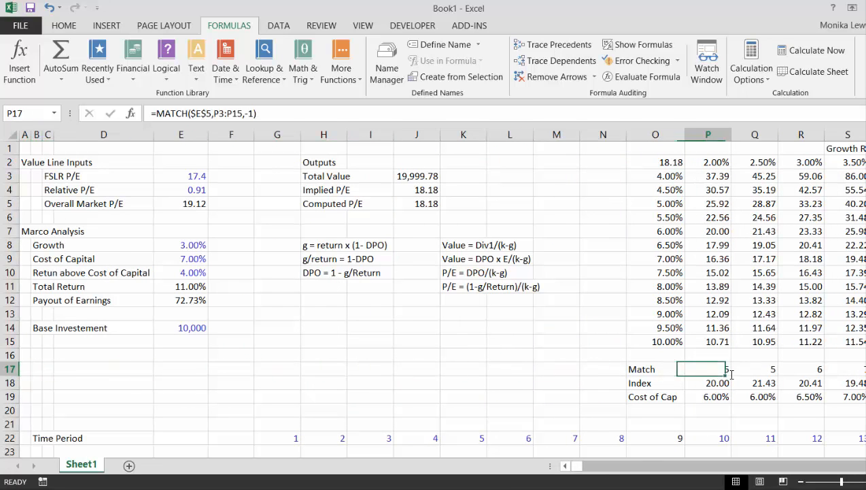
key(Right)
key(Right)
key(Right)
key(Right)
key(Right)
key(Right)
key(Right)
key(Right)
key(Right)
key(Right)
key(Right)
key(Left)
key(Left)
key(Left)
key(Left)
key(Left)
key(Left)
key(Left)
key(Left)
key(Left)
key(Left)
key(Left)
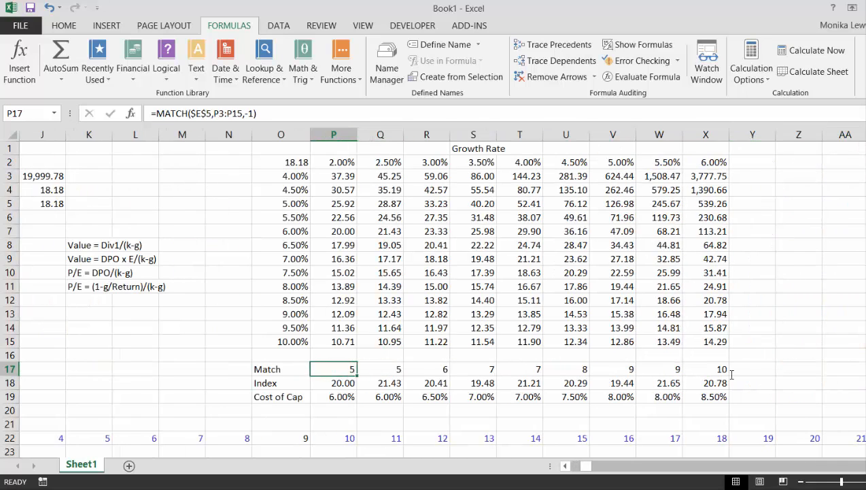
Examine the Cost of Cap results in row 19 for each growth rate from 2.00% to 6.00%
key(Left)
key(Left)
key(Right)
key(Right)
key(Right)
key(Down)
key(Down)
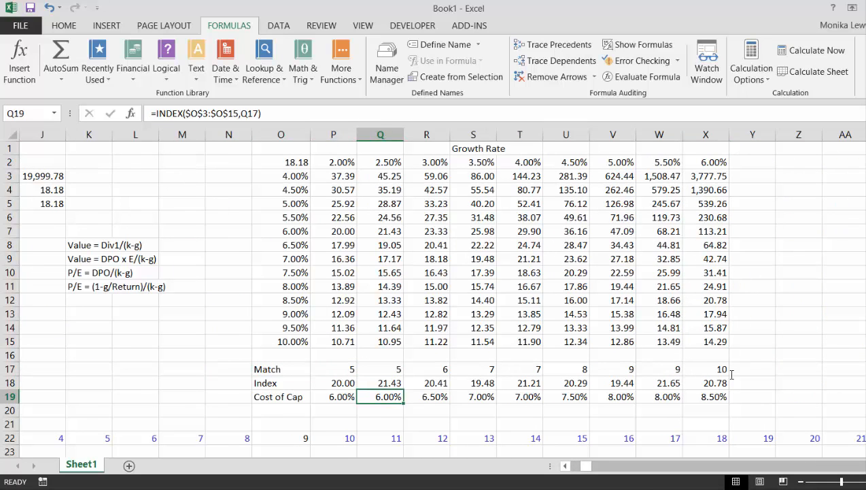
key(Left)
key(Left)
key(Right)
key(Right)
key(Right)
key(Right)
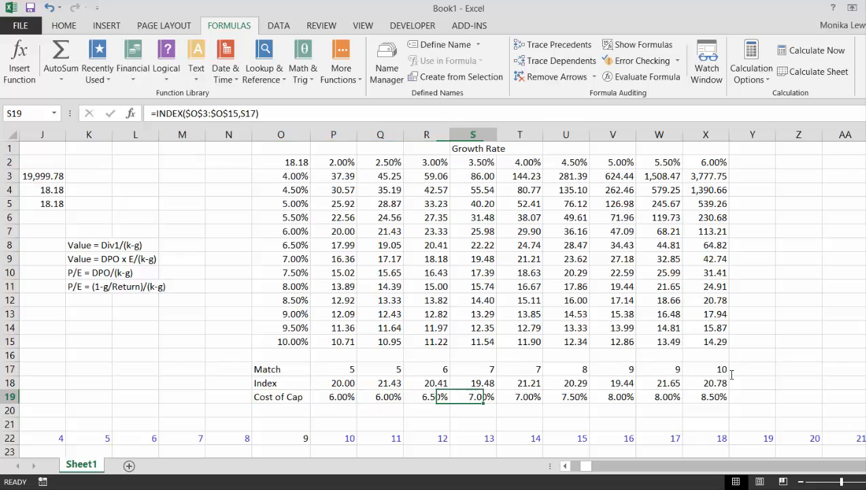
key(Right)
key(Right)
key(Right)
key(Right)
key(Right)
key(Left)
key(Left)
key(Left)
key(Left)
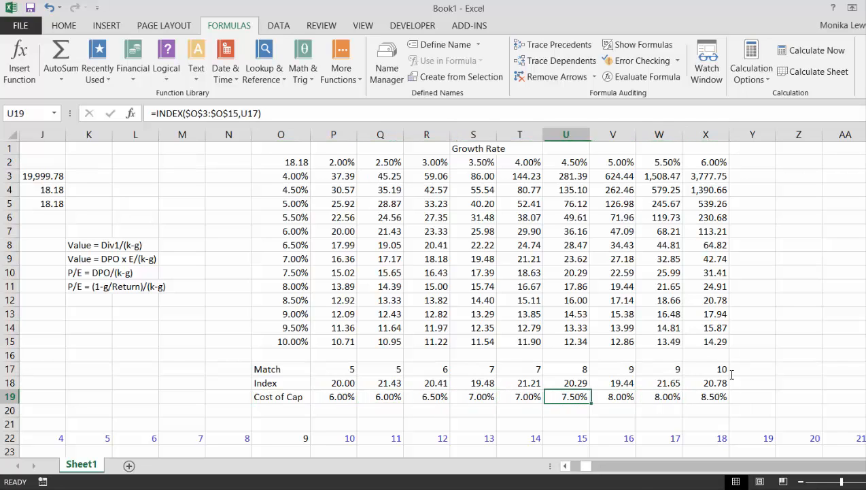
key(Right)
key(Right)
key(Left)
key(Left)
key(Right)
key(Right)
key(Right)
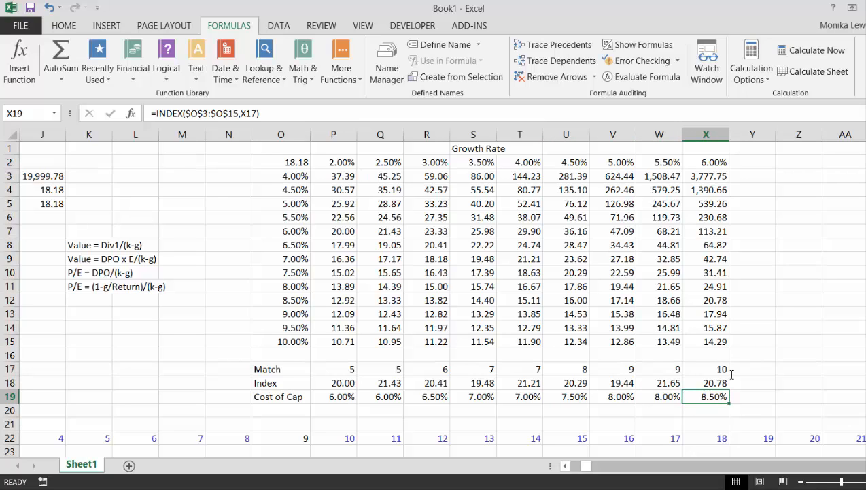
key(Left)
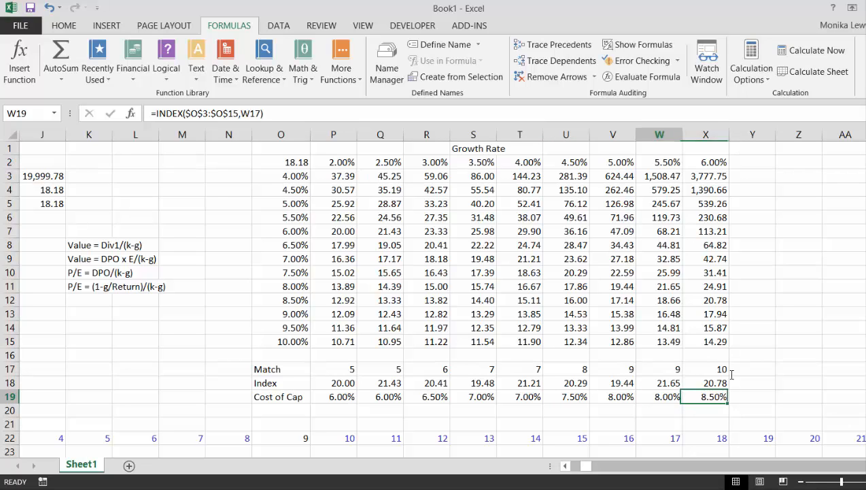
key(Right)
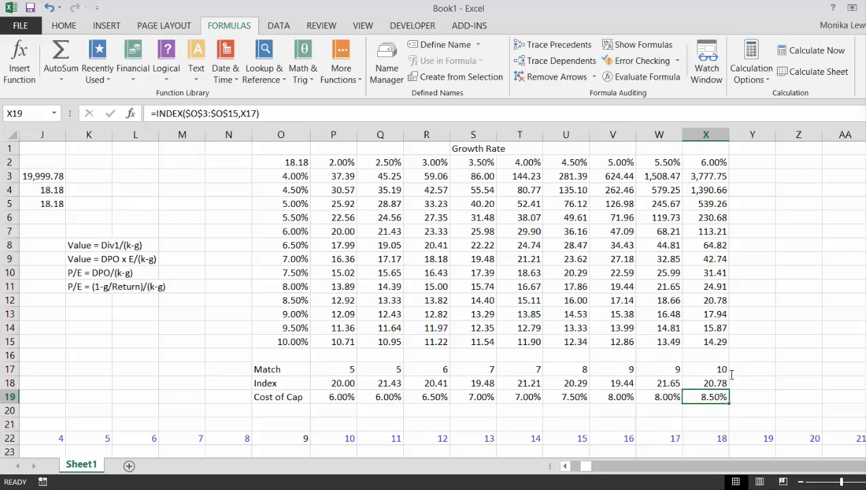
key(Left)
key(Left)
key(Left)
key(Left)
key(Left)
key(Left)
key(Left)
key(Left)
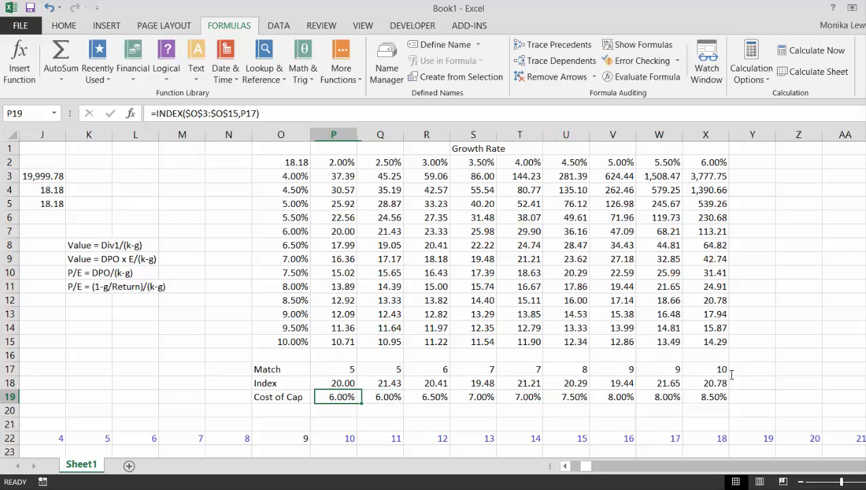
Compare the Value Line and macro analysis inputs with the Cost of Cap results across the growth rates
key(Left)
key(Left)
key(Left)
key(Left)
key(Left)
key(Left)
key(Left)
key(Left)
key(Left)
key(Left)
key(Left)
key(Left)
key(Left)
key(Left)
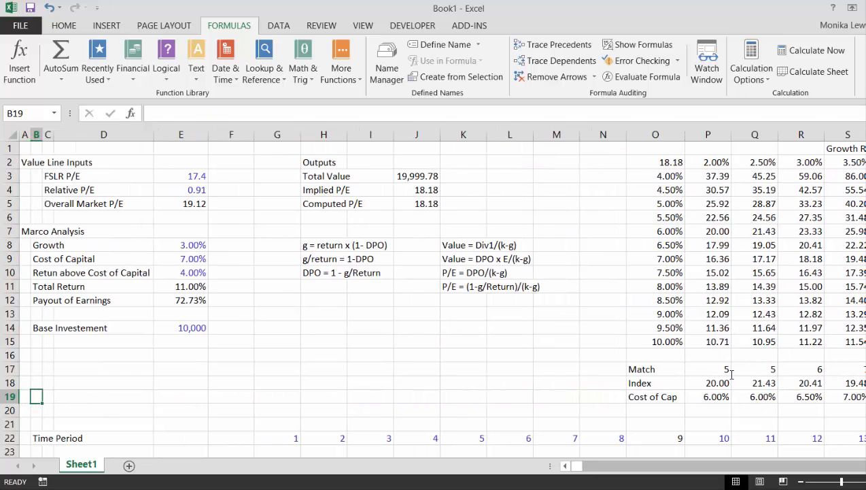
key(Right)
key(Right)
key(Right)
key(Right)
key(Right)
key(Right)
key(Right)
key(Right)
key(Right)
key(Right)
key(Right)
key(Right)
key(Right)
key(Right)
key(Right)
key(Right)
key(Right)
key(Right)
key(Right)
key(Right)
key(Left)
key(Left)
key(Left)
key(Left)
key(Left)
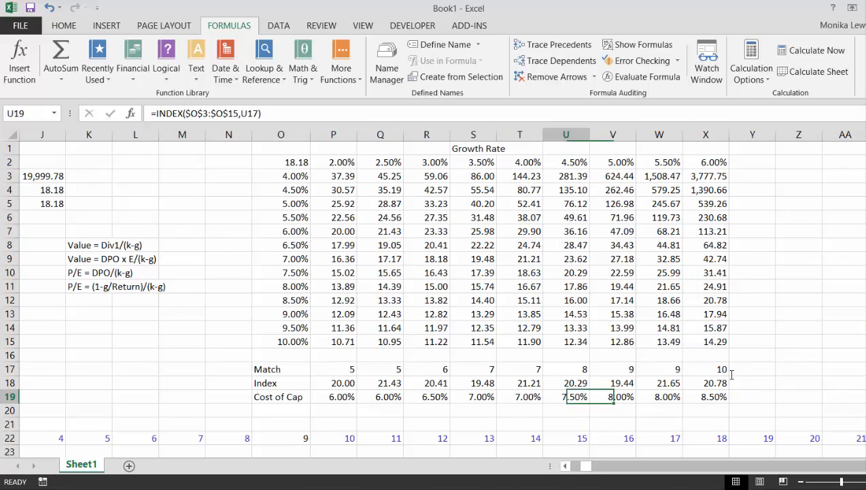
key(Home)
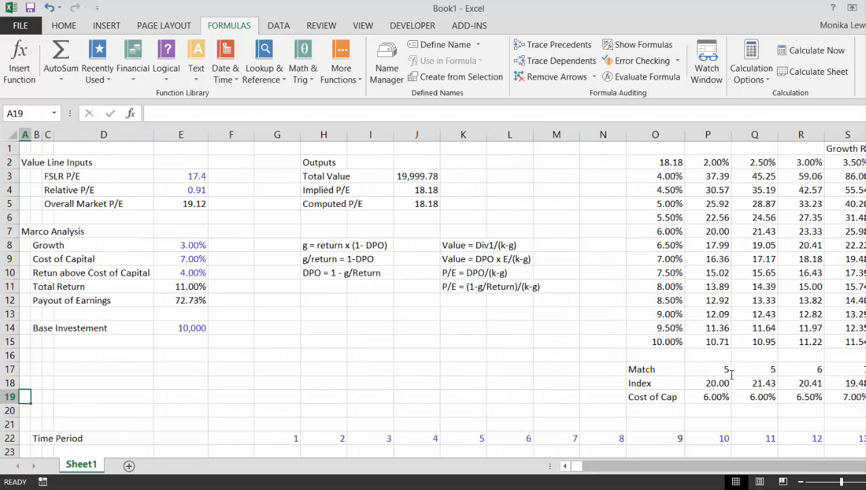
key(Right)
key(Right)
key(Right)
key(Right)
key(Right)
key(Right)
key(Right)
key(Right)
key(Right)
key(Right)
key(Right)
key(Right)
key(Right)
key(Right)
key(Right)
key(Right)
key(Right)
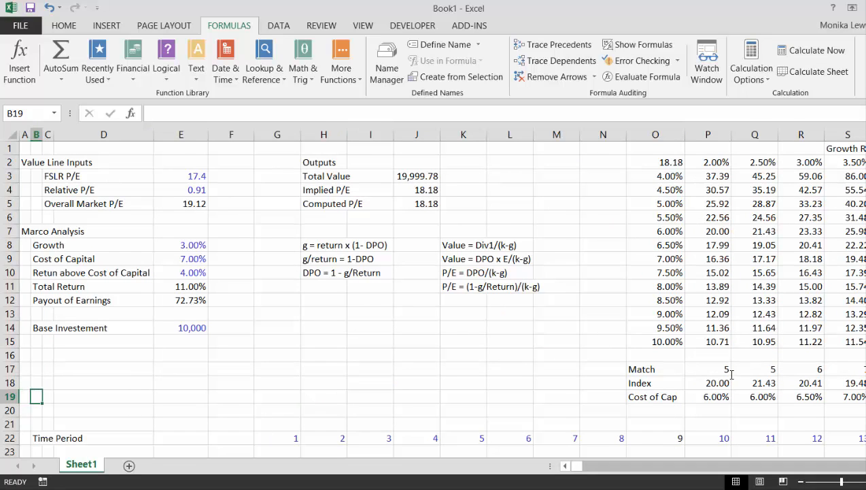
key(Right)
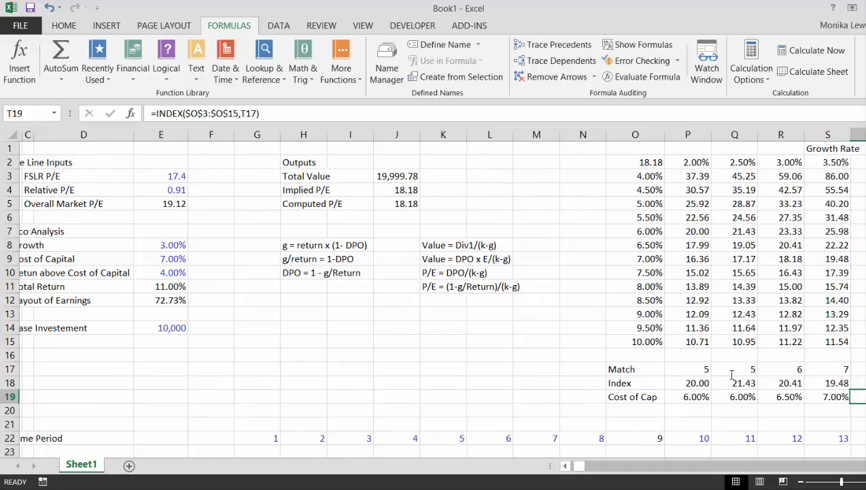
key(Right)
key(Right)
key(Left)
key(Right)
key(Left)
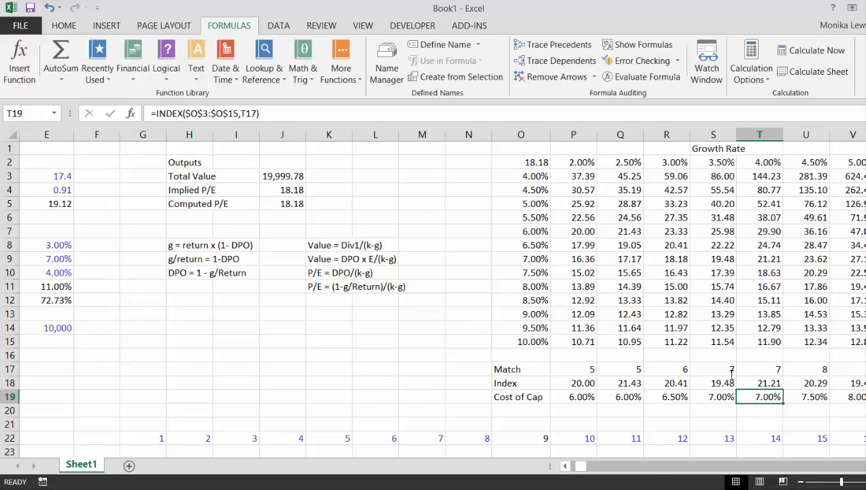
key(Left)
key(Right)
key(Right)
key(Left)
key(Left)
key(Left)
key(Left)
key(Left)
key(Left)
key(Left)
key(Left)
key(Left)
key(Left)
key(Left)
key(Left)
key(Left)
key(Left)
key(Left)
key(Left)
key(Left)
key(Left)
key(Left)
key(Left)
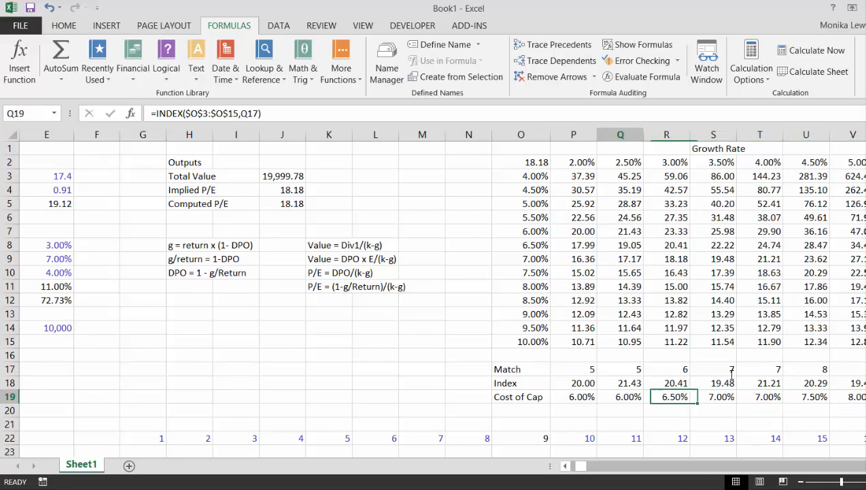
key(Right)
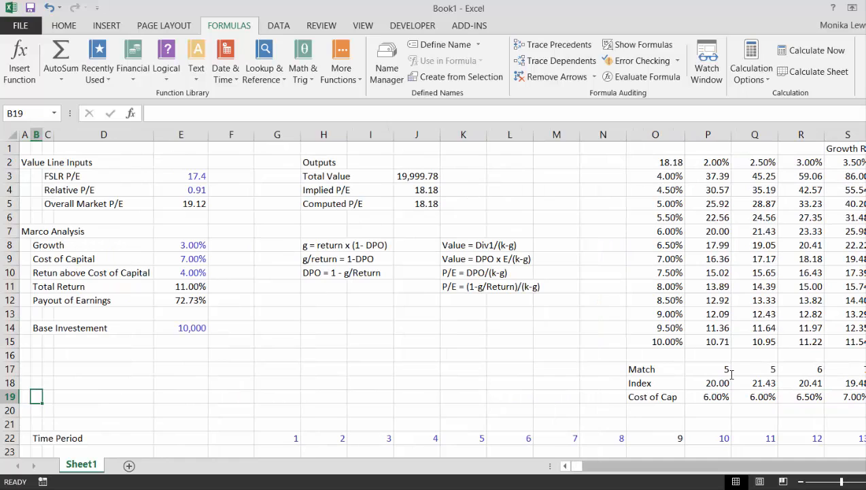
Set the return above cost of capital in E10 to 2%
key(Right)
key(Left)
key(Up)
key(Up)
key(Up)
key(Up)
key(Up)
key(Up)
key(Up)
key(Up)
key(Up)
key(Up)
key(Down)
key(Right)
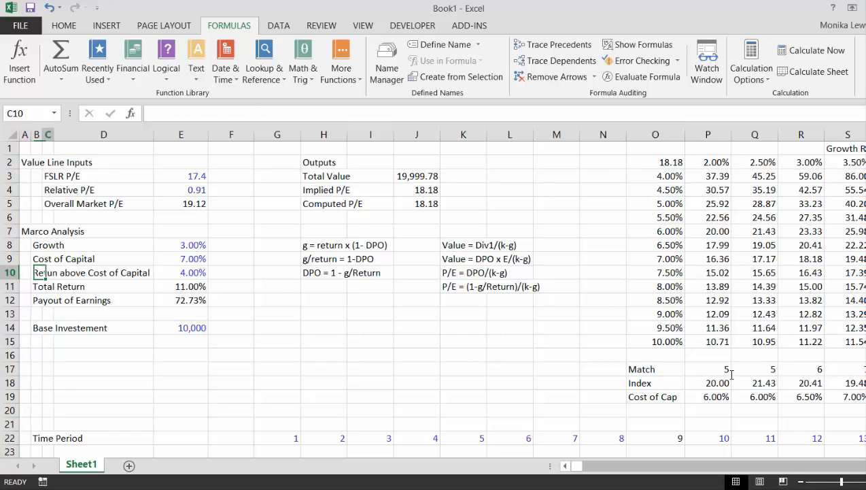
key(Right)
key(Right)
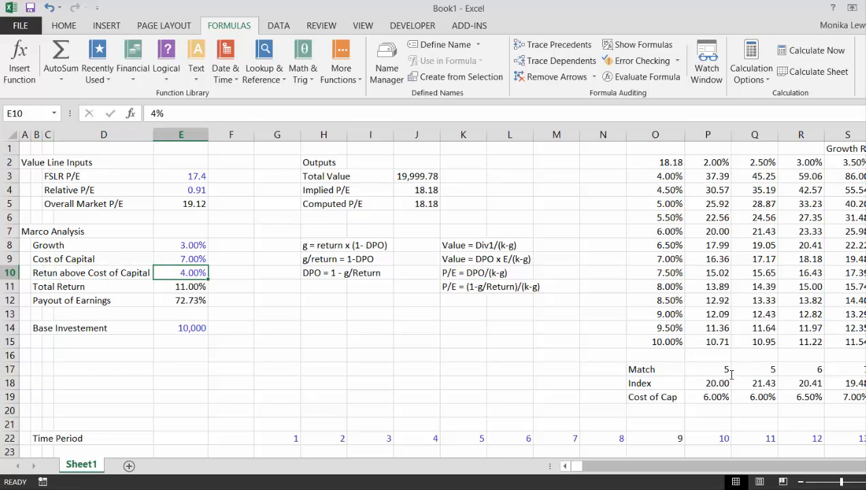
text(2)
key(Return)
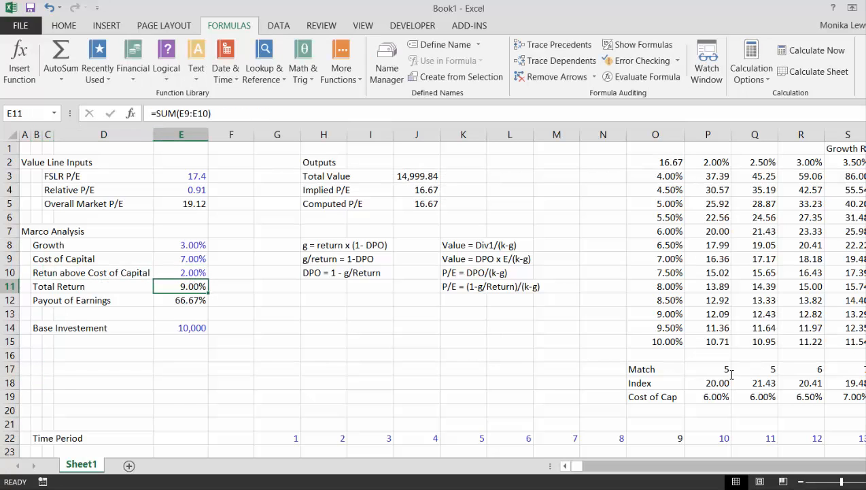
Set the return above cost of capital in E10 to 10% and recalculate the sheet to refresh the data table
key(Up)
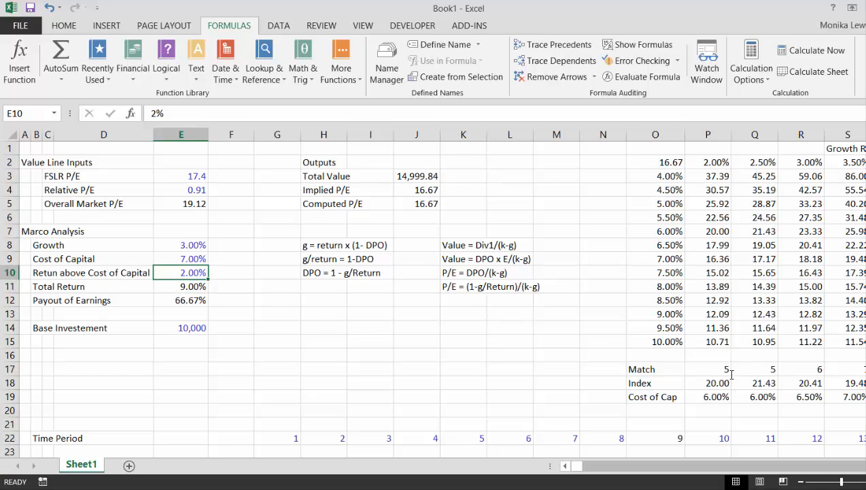
text(10)
key(Return)
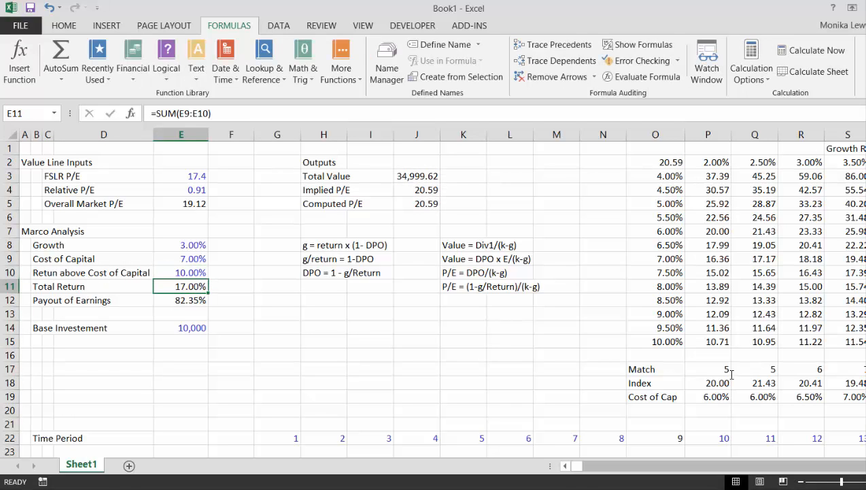
click(806, 73)
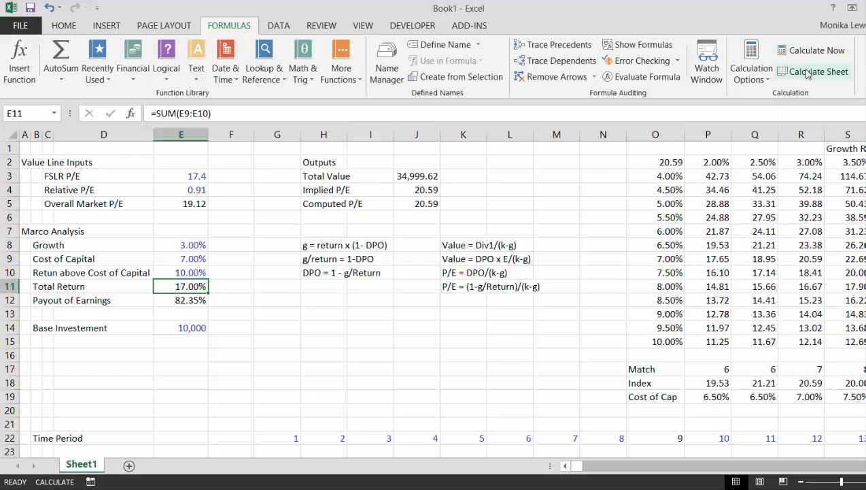
Set the return above cost of capital in E10 to 3%
key(Up)
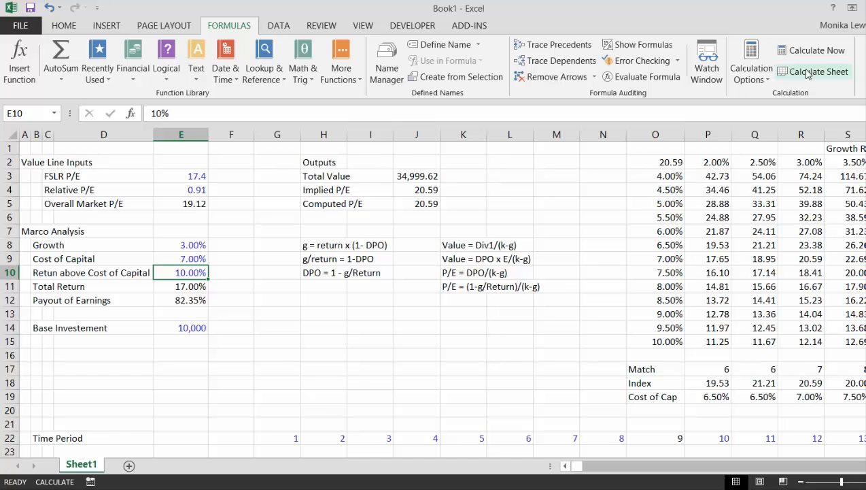
text(3%)
key(Return)
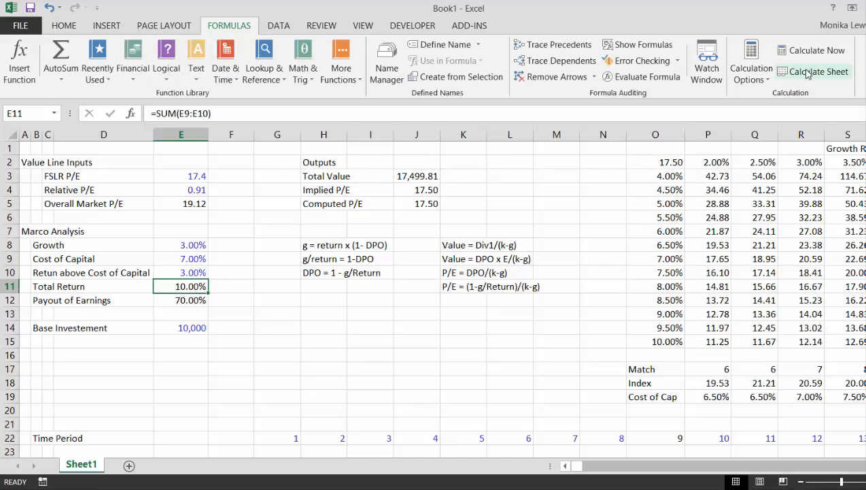
Recalculate the sheet and examine the refreshed P/E table and its Cost of Cap row across all growth rates
click(807, 73)
key(Right)
key(Right)
key(Right)
key(Right)
key(Right)
key(Right)
key(Right)
key(Right)
key(Right)
key(Right)
key(Right)
key(Right)
key(Right)
key(Right)
key(Right)
key(Right)
key(Right)
key(Right)
key(Right)
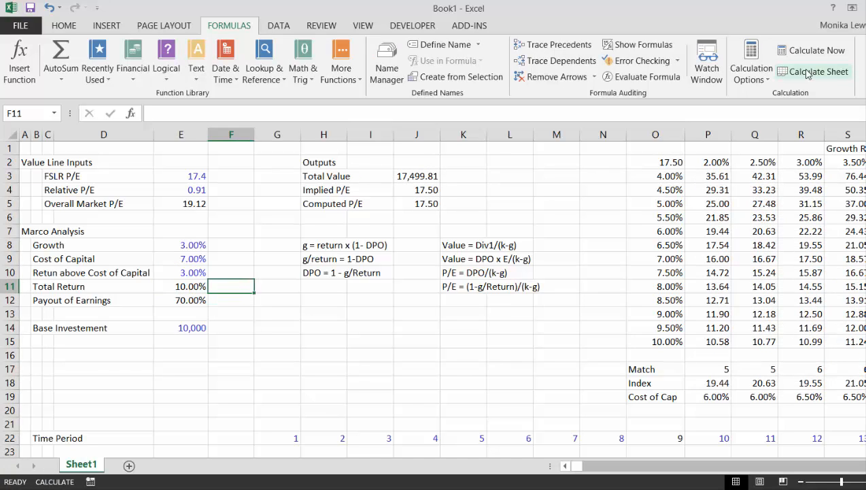
key(Left)
key(Left)
key(Left)
key(Left)
key(Left)
key(Left)
key(Left)
key(Left)
key(Left)
key(Left)
key(Left)
key(Left)
key(Left)
key(Left)
key(Left)
key(Left)
key(Left)
key(Left)
key(Left)
key(Left)
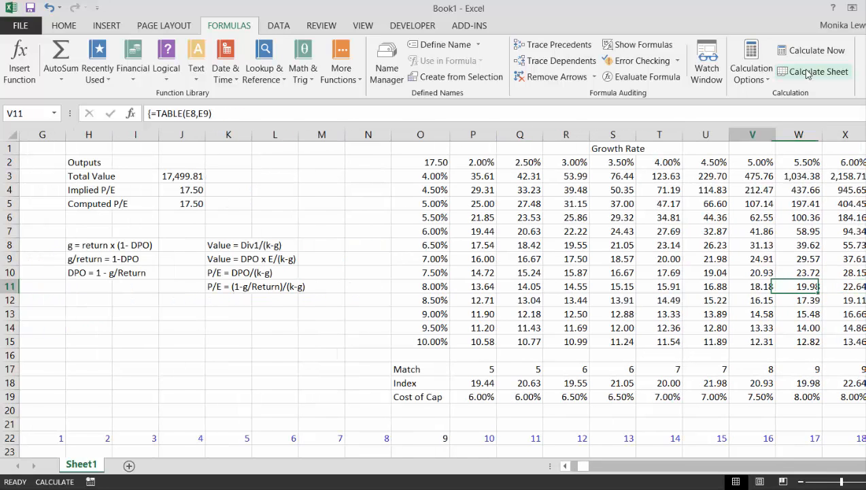
key(Left)
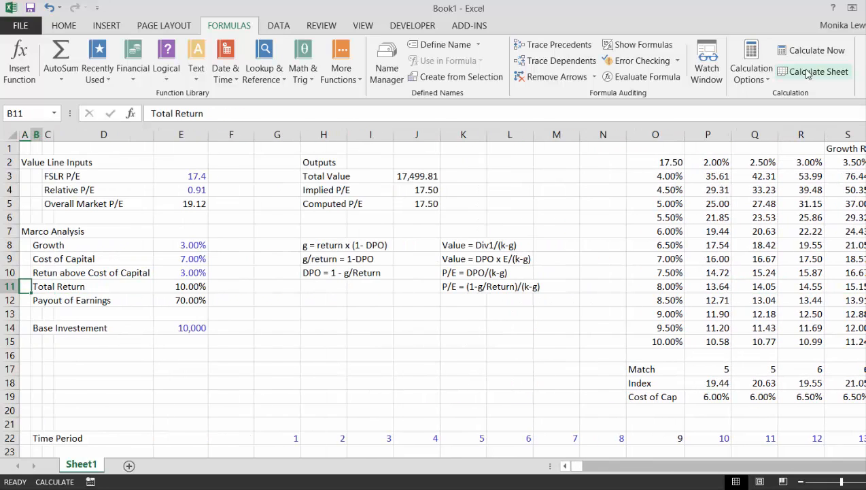
key(Right)
key(Right)
key(Right)
key(Right)
key(Right)
key(Right)
key(Right)
key(Right)
key(Right)
key(Right)
key(Right)
key(Right)
key(Right)
key(Right)
key(Right)
key(Right)
key(Right)
key(Right)
key(Right)
key(Right)
key(Left)
key(Left)
key(Left)
key(Left)
key(Left)
key(Left)
key(Left)
key(Left)
key(Left)
key(Left)
key(Left)
key(Left)
key(Left)
key(Left)
key(Left)
key(Left)
key(Left)
key(Left)
key(Left)
key(Left)
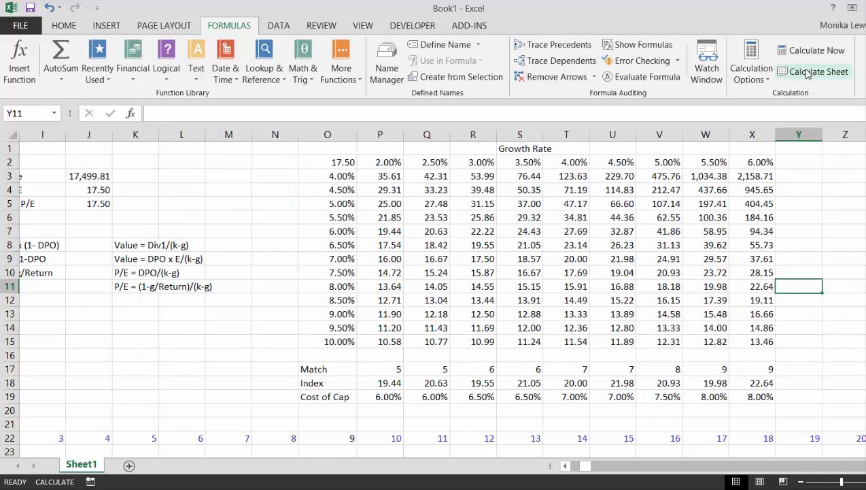
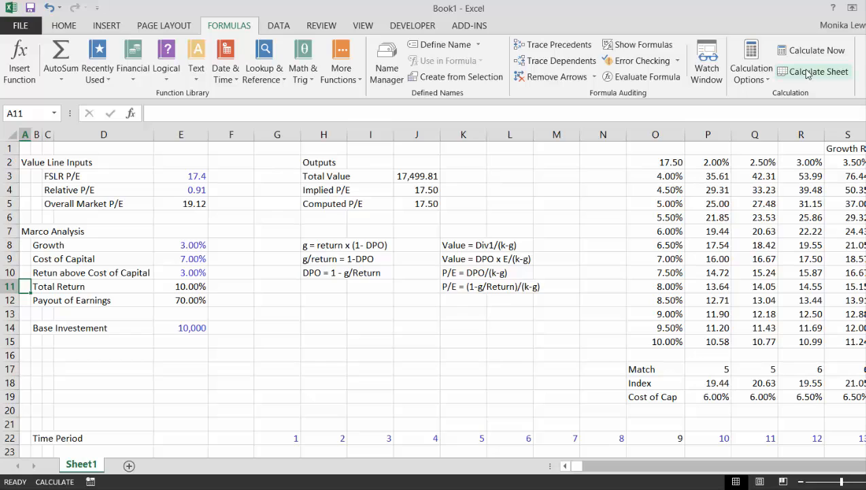
Set the return above cost of capital in E10 to 4% and recalculate the sheet to refresh the data table
key(Up)
key(Up)
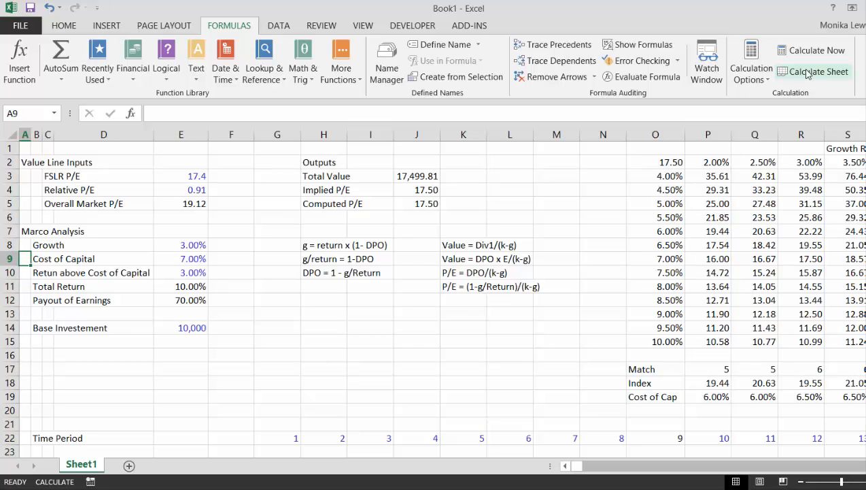
key(Right)
key(Right)
key(Right)
key(Right)
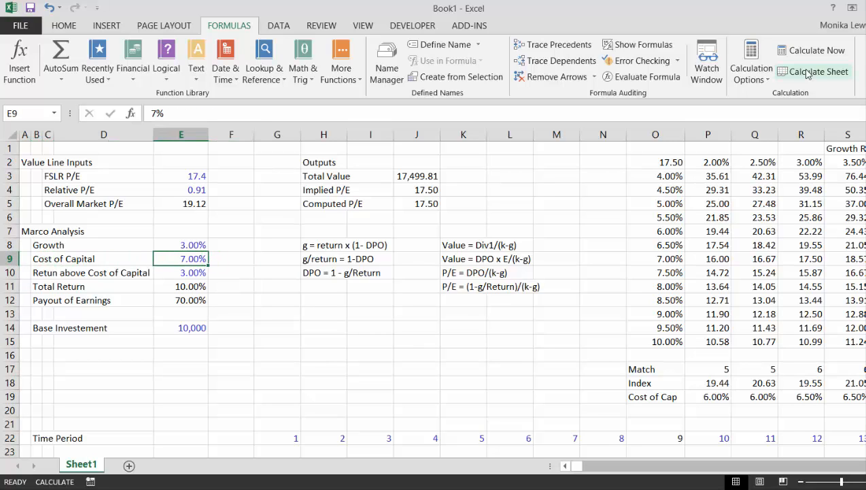
key(Down)
key(Down)
key(Down)
key(Down)
key(Down)
key(Down)
key(Down)
key(Down)
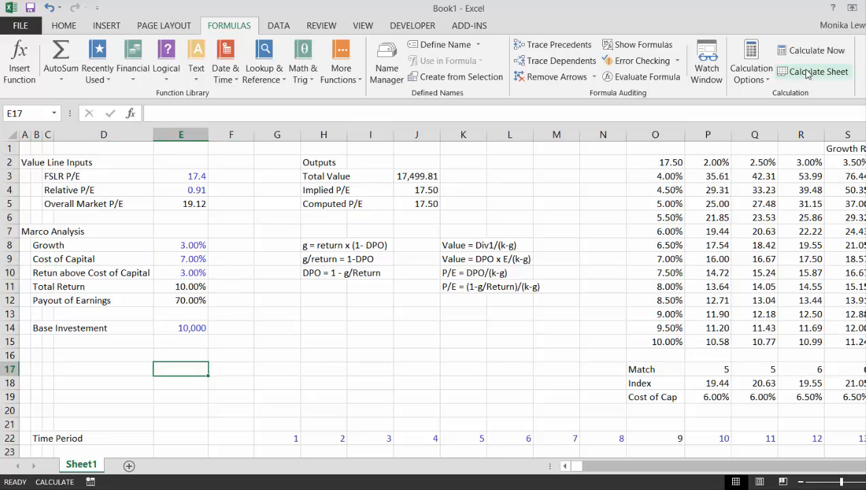
key(Up)
key(Up)
key(Up)
key(Up)
key(Up)
key(Up)
key(Up)
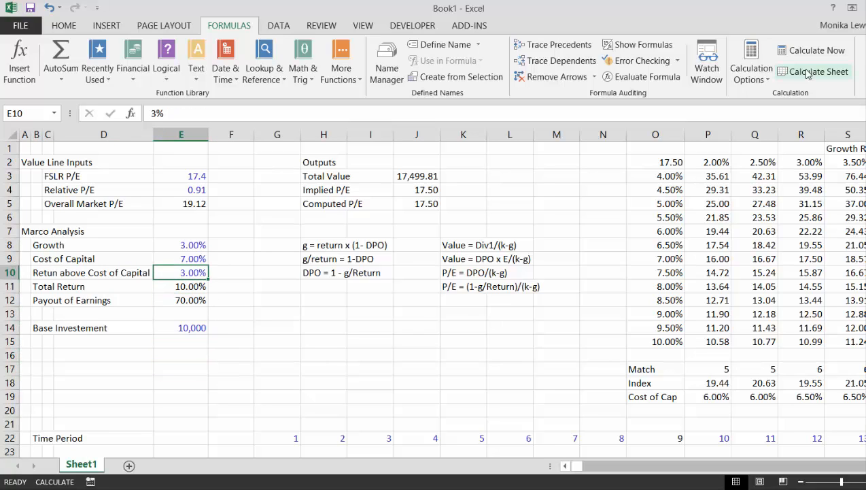
text(4)
key(Return)
click(807, 73)
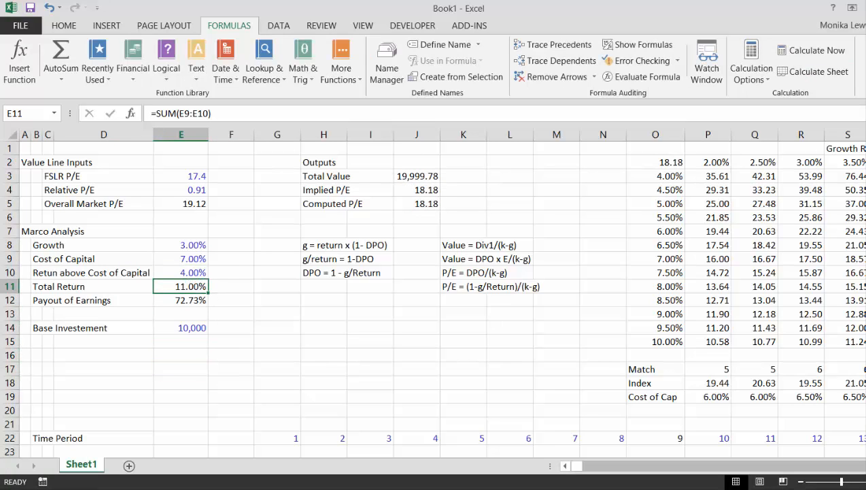
click(820, 74)
Insert two blank rows at row 21, above the Time Period row
key(Return)
key(Down)
key(Down)
key(Down)
key(Down)
key(Down)
key(Down)
key(Down)
key(Down)
key(Down)
key(Down)
key(Down)
key(Down)
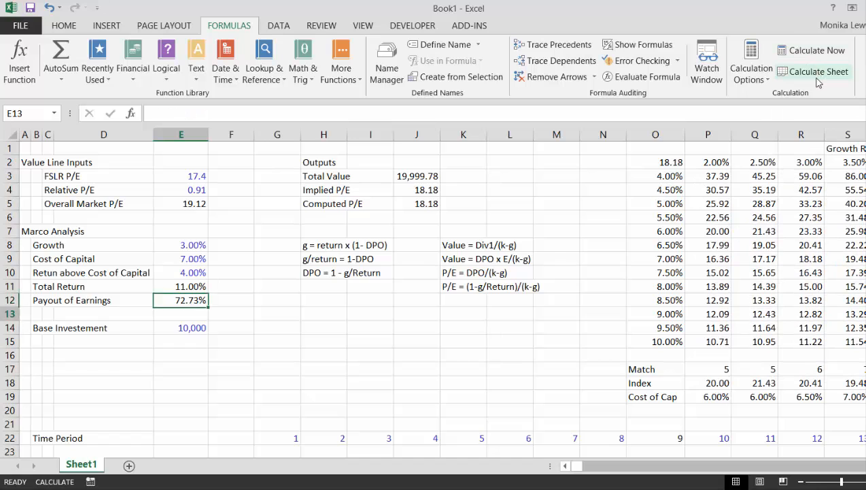
key(Up)
key(Up)
key(Up)
key(Up)
key(Down)
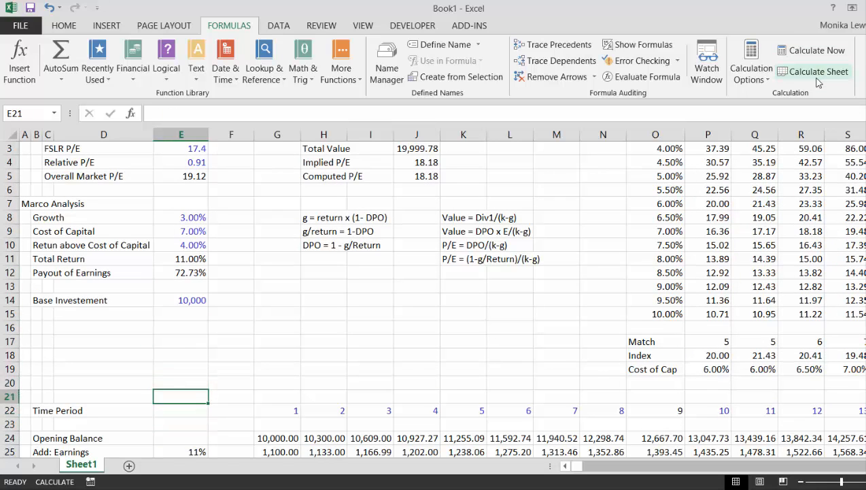
key(shift+space)
key(ctrl+plus)
key(ctrl+plus)
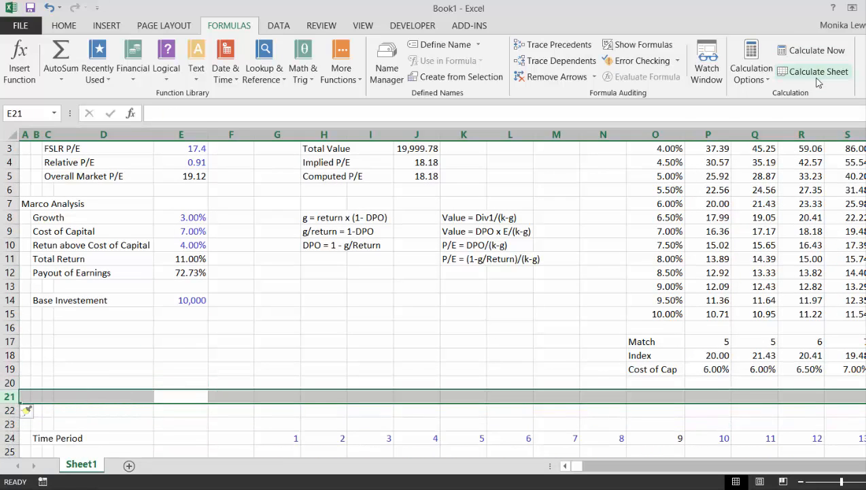
Add the label RF in O20, directly below the Cost of Cap label
key(Right)
key(Right)
key(Right)
key(Right)
key(Right)
key(Right)
key(Right)
key(Right)
key(Right)
key(Right)
key(Up)
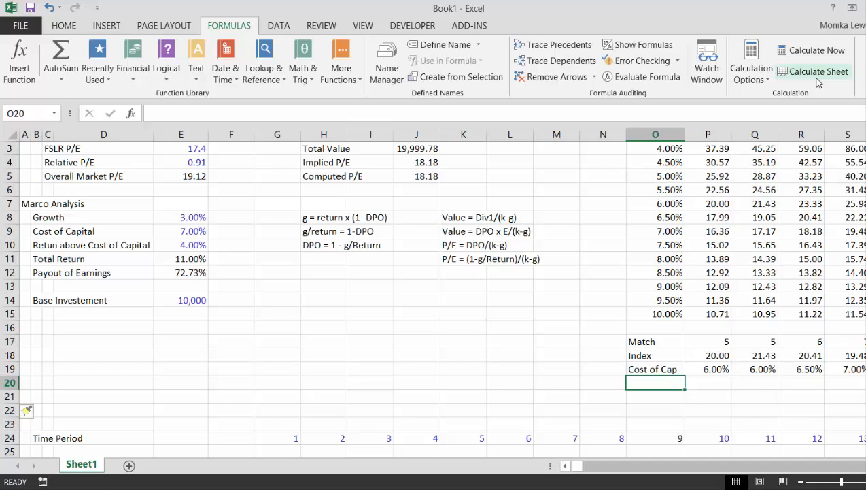
text(RF)
key(Return)
key(Up)
key(Right)
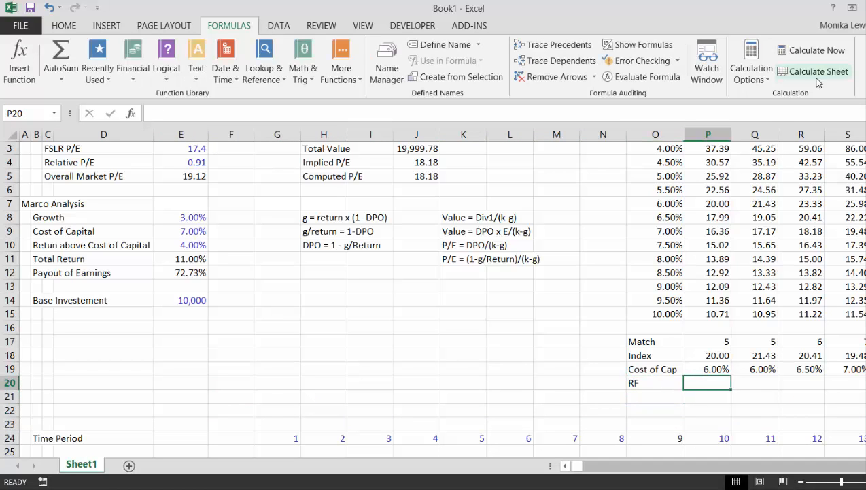
Examine the Match, Index and Cost of Cap formulas in the 2.00% growth column above the RF row
key(Right)
key(Left)
key(Up)
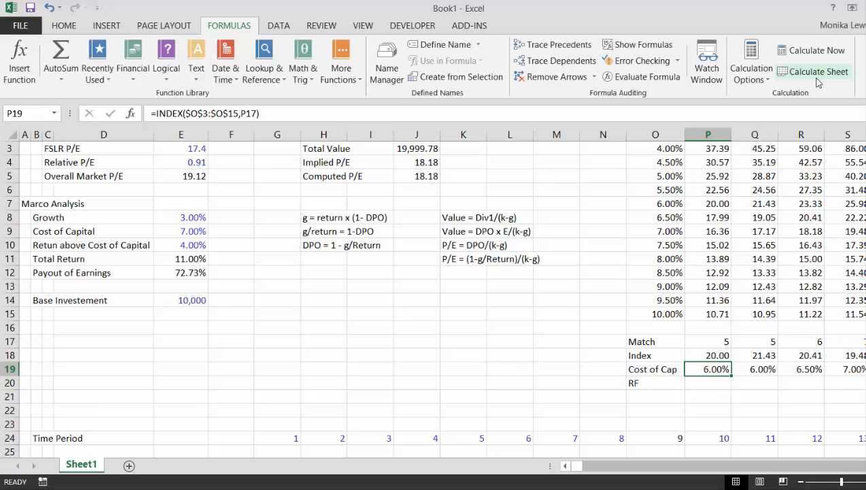
key(Up)
key(Down)
key(Up)
key(Up)
key(Down)
key(Down)
key(Down)
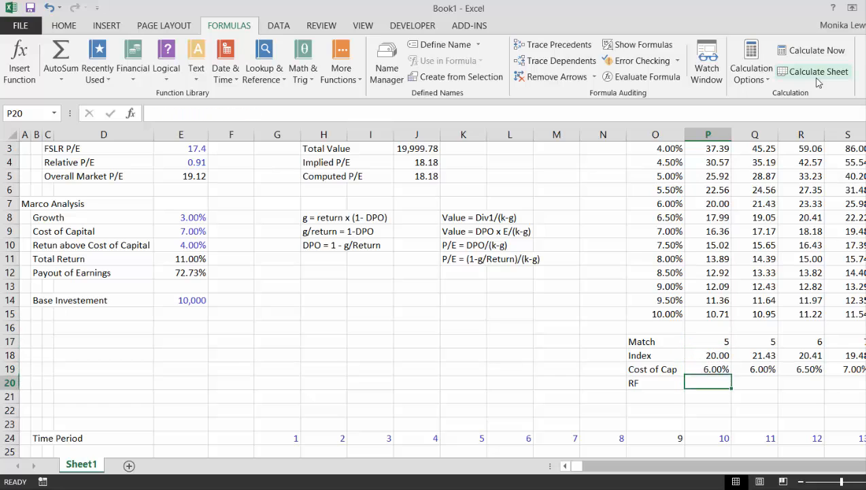
Examine the P/E data table values and the Match, Index and Cost of Cap formulas in column P
key(Up)
key(Up)
key(Up)
key(Up)
key(Up)
key(Up)
key(Up)
key(Up)
key(Up)
key(Up)
key(Up)
key(Up)
key(Up)
key(Up)
key(Down)
key(Down)
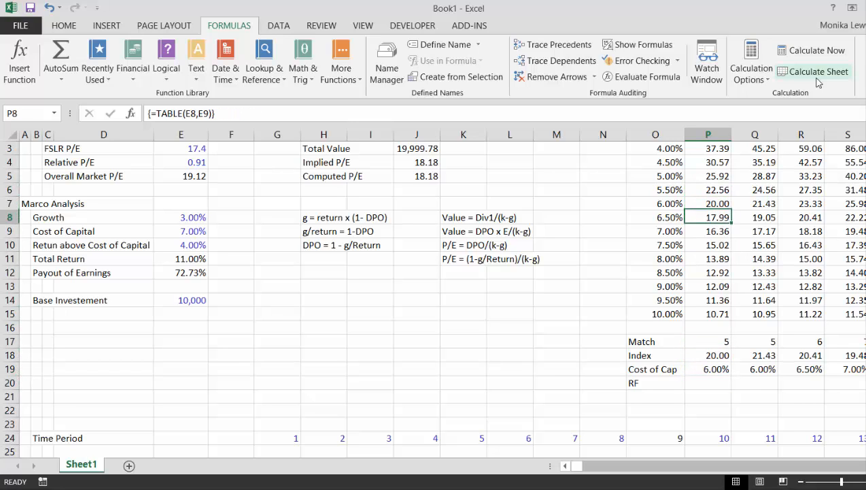
key(Down)
key(Down)
key(Down)
key(Down)
key(Down)
key(Down)
key(Down)
key(Down)
key(Down)
key(Down)
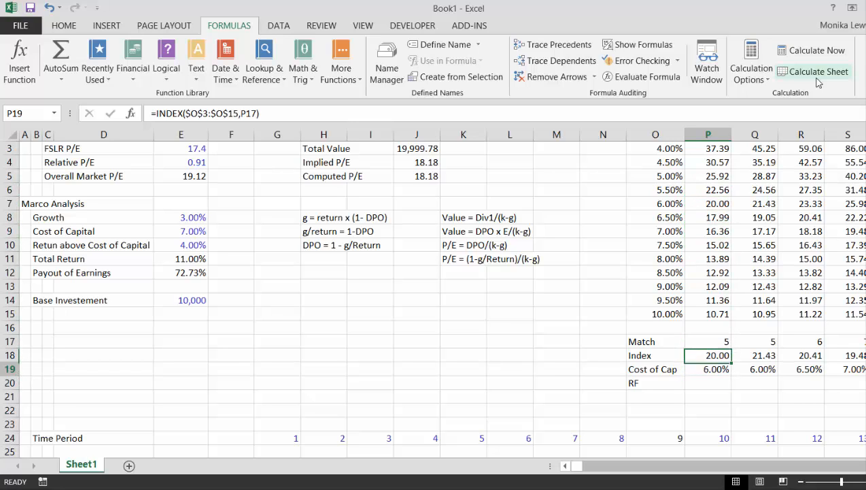
key(Down)
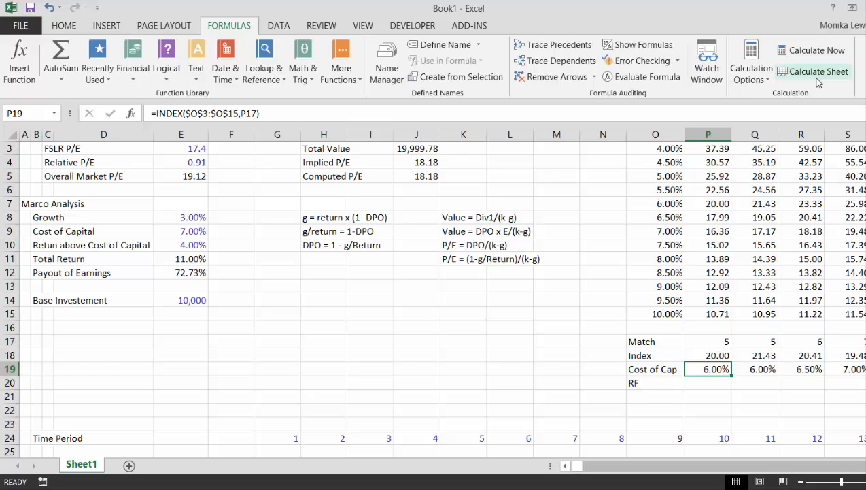
Enter a 3% RF rate in P20 and fill it across the row through X20
key(Down)
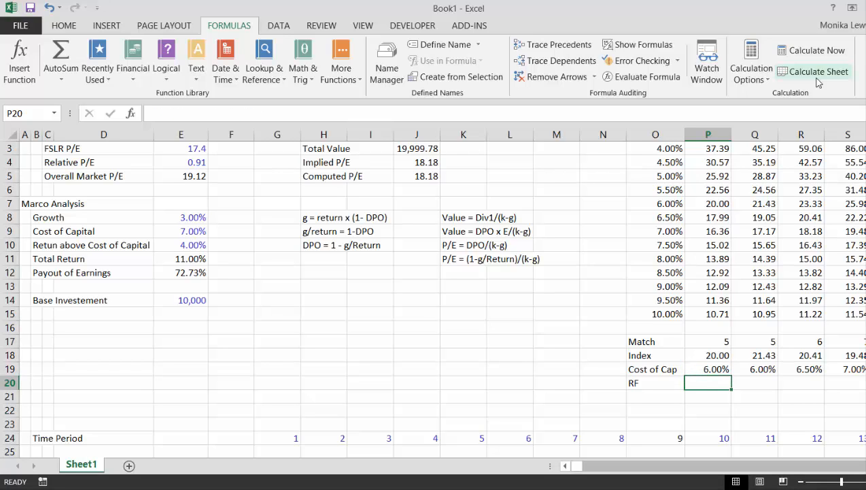
text(3%)
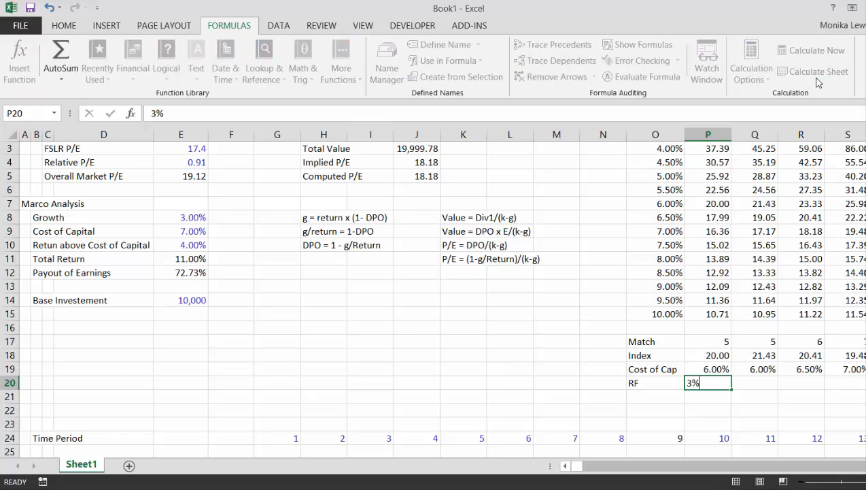
key(ctrl+Return)
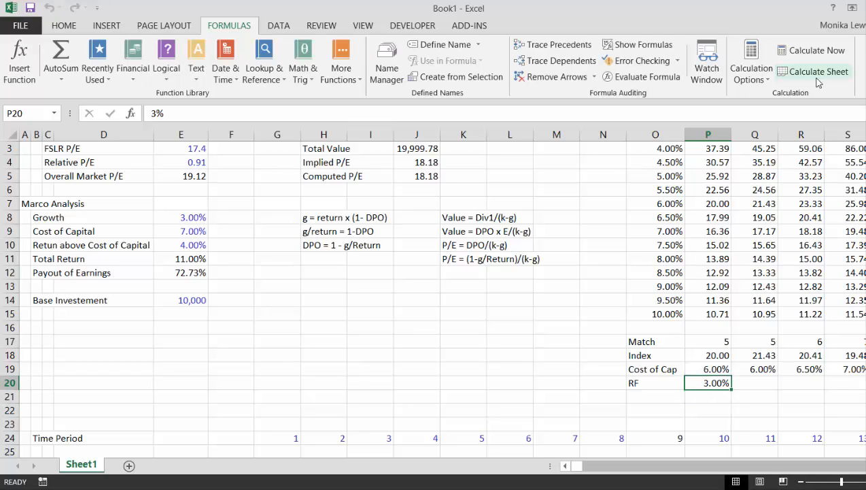
key(shift+Right)
key(shift+Right)
key(shift+Right)
key(shift+Right)
key(shift+Right)
key(shift+Right)
key(shift+Right)
key(shift+Right)
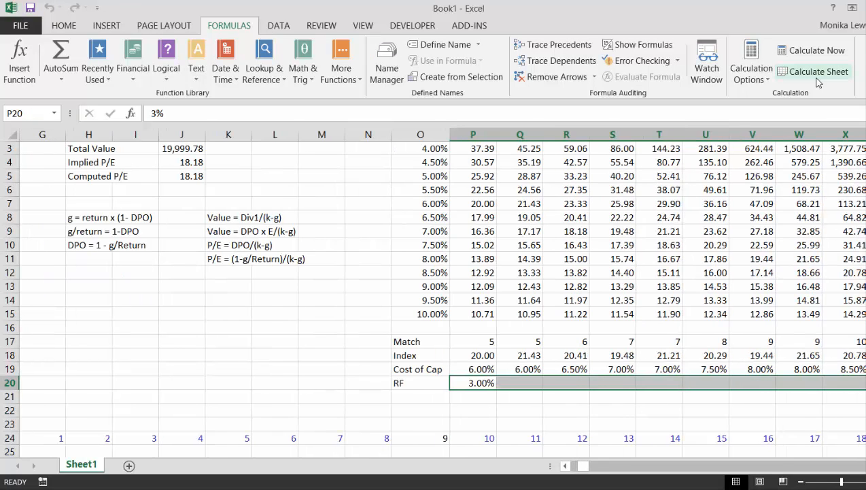
key(ctrl+r)
Add the label Market Prem in O21, directly below the RF label
key(Left)
key(Down)
text(M)
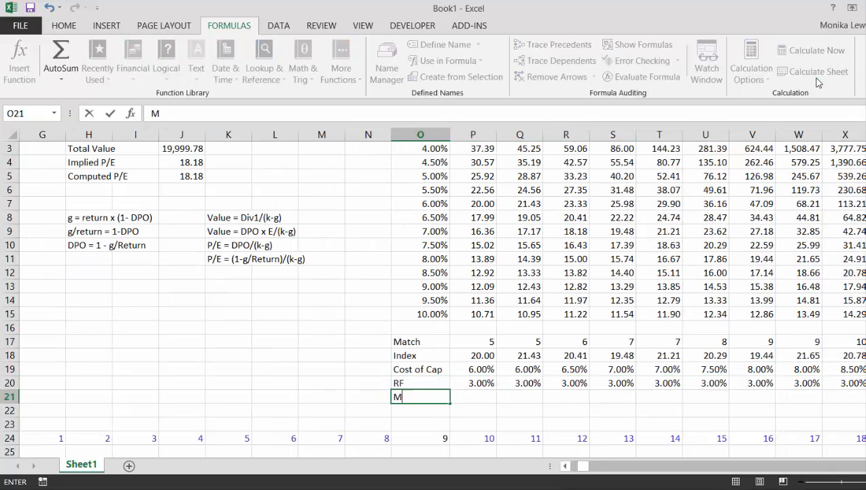
text(arket Prem)
key(Return)
Calculate the market premium in P21 as Cost of Cap minus RF (=P19-P20) and format it as a percentage with two decimals
key(Up)
key(Right)
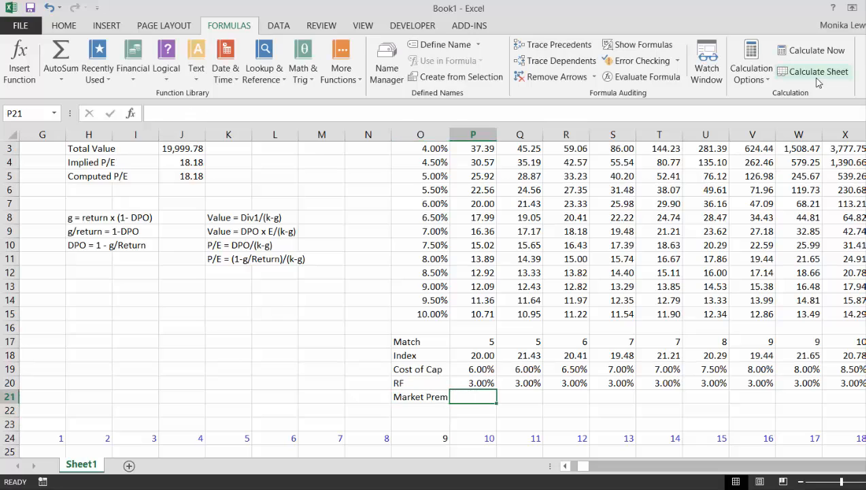
text(=)
key(Up)
key(Up)
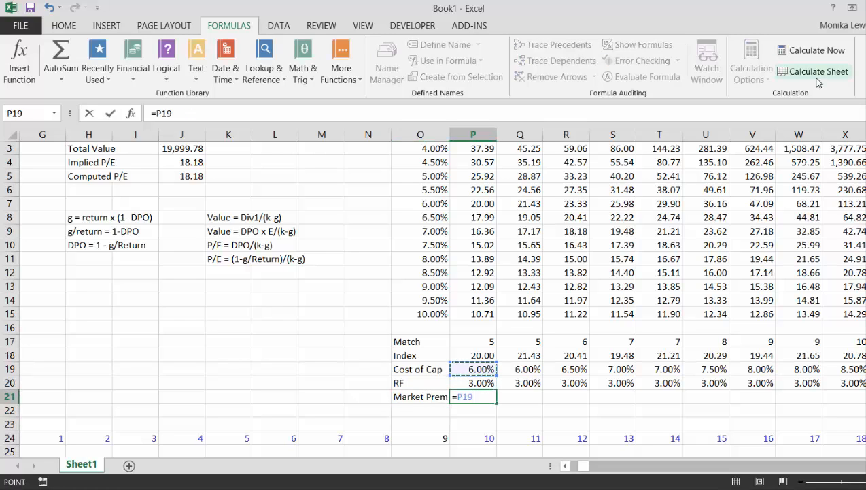
text(-)
key(Down)
key(Return)
key(Up)
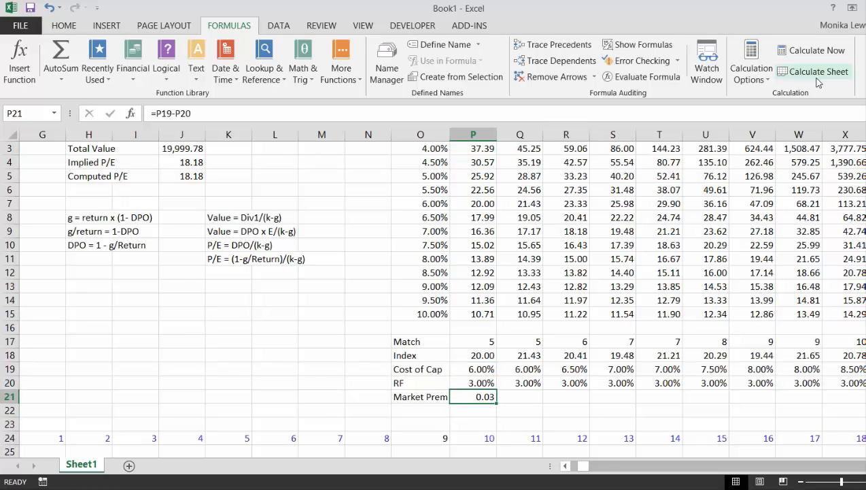
key(ctrl+shift+5)
Fill the Market Prem formula from P21 across the growth-rate columns through X21
key(shift+Right)
key(shift+Right)
key(shift+Right)
key(shift+Right)
key(shift+Right)
key(shift+Right)
key(shift+Right)
key(shift+Right)
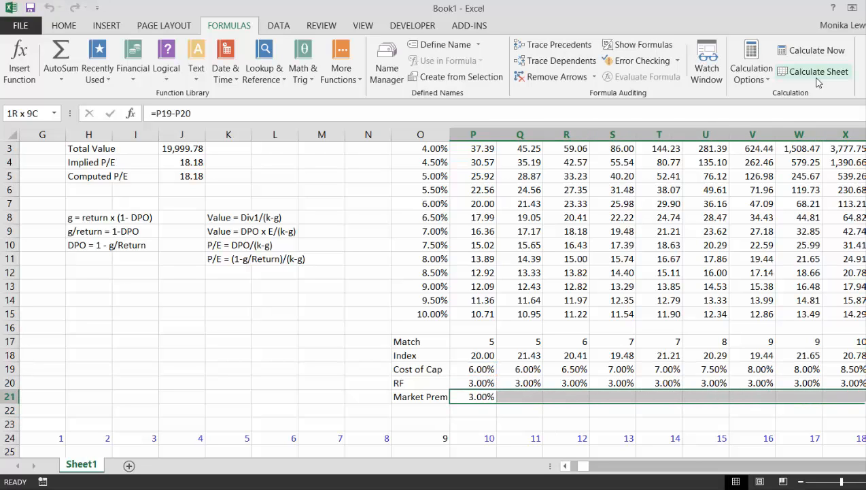
key(ctrl+r)
Review the Market Prem results across all growth-rate columns in row 21
key(Left)
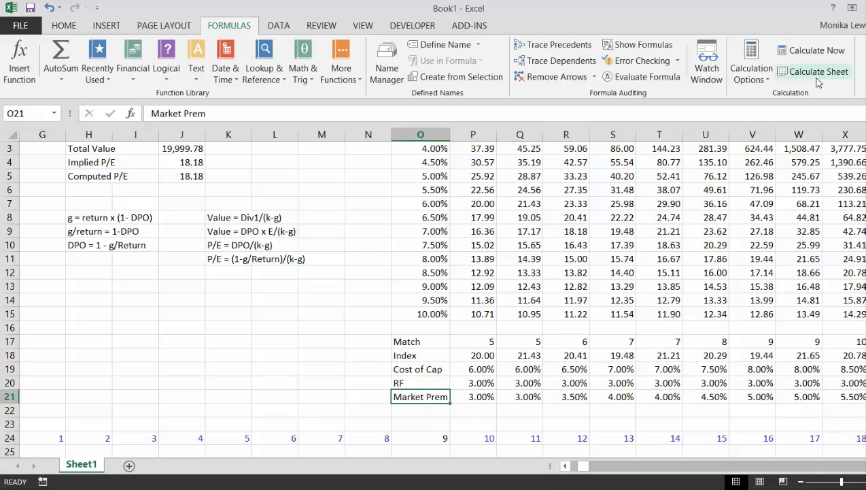
key(Right)
key(Right)
key(Right)
key(Right)
key(Right)
key(Right)
key(Right)
key(Right)
key(Right)
key(Left)
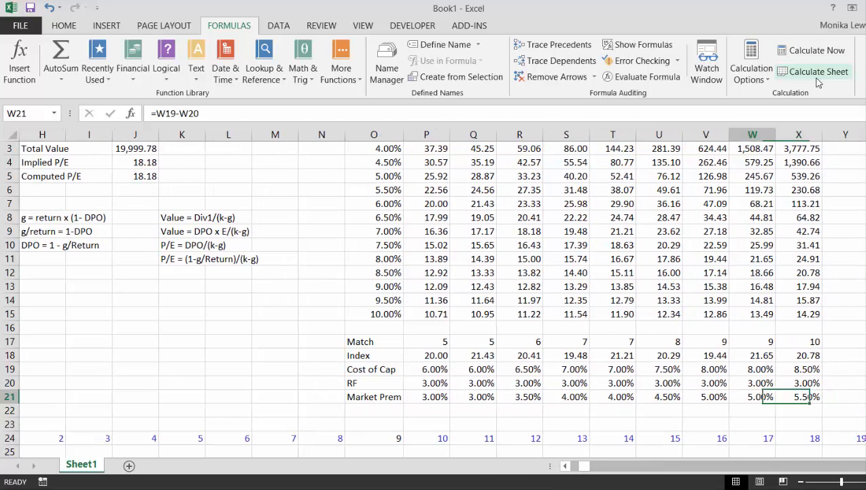
key(Left)
key(Left)
key(Left)
key(Left)
key(Left)
key(Left)
key(Left)
key(Left)
key(Left)
key(Left)
key(Left)
key(Left)
key(Left)
key(Left)
key(Left)
key(Left)
key(Left)
key(Left)
key(Left)
key(Left)
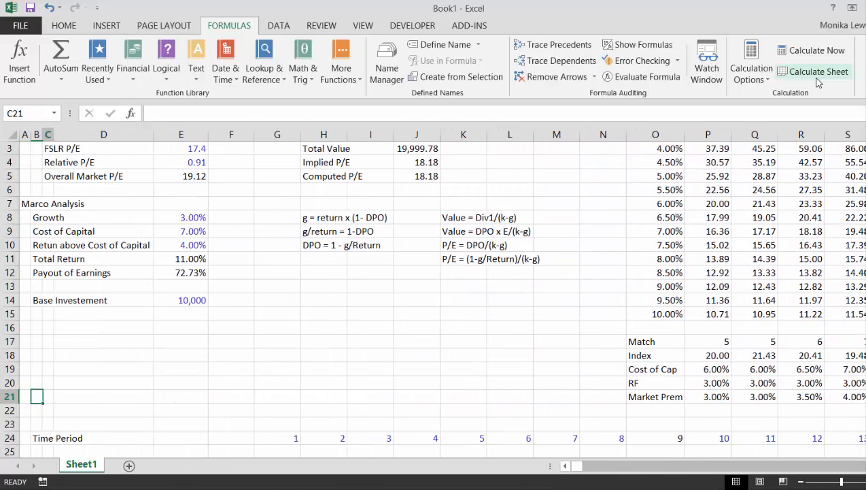
Review the RF rates in row 20 against the Cost of Cap and Market Prem rows
key(Right)
key(Right)
key(Right)
key(Right)
key(Right)
key(Right)
key(Right)
key(Right)
key(Right)
key(Right)
key(Right)
key(Right)
key(Right)
key(Up)
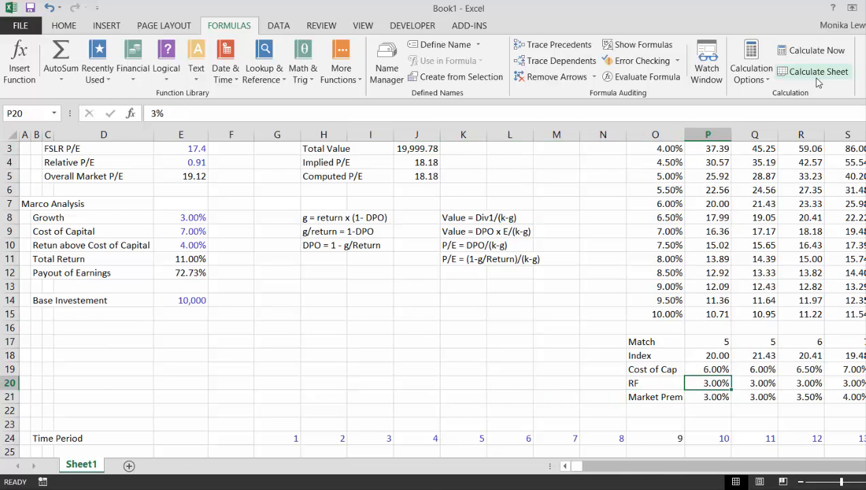
key(Right)
key(Right)
key(Right)
key(Right)
key(Right)
key(Left)
key(Left)
key(Left)
key(Left)
key(Left)
key(Left)
key(Left)
key(Left)
key(Left)
key(Left)
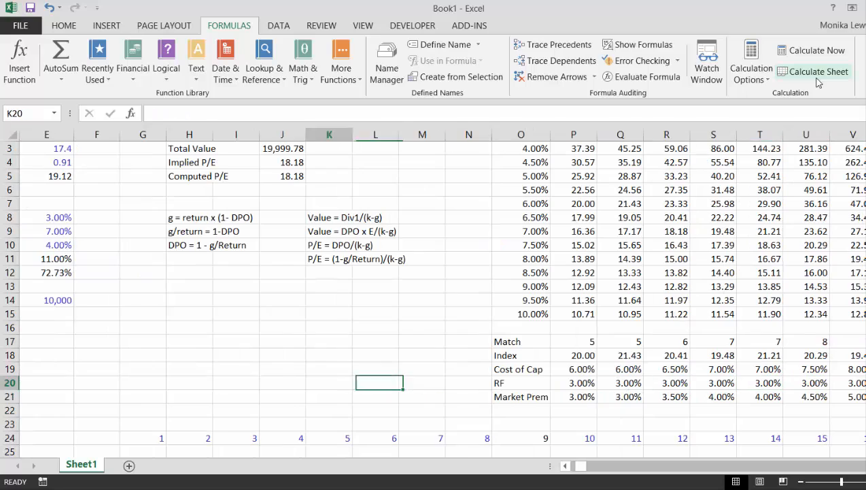
key(Left)
key(Left)
key(Left)
key(Left)
key(Left)
key(Left)
key(Left)
key(Left)
key(Left)
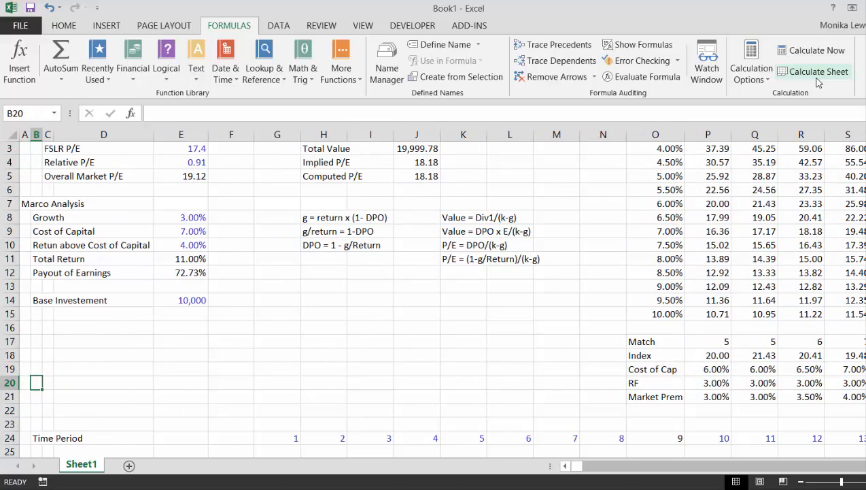
key(Right)
key(Right)
key(Right)
key(Right)
key(Right)
key(Right)
key(Right)
key(Right)
key(Right)
key(Right)
key(Right)
key(Right)
key(Right)
key(Right)
key(Right)
key(Right)
key(Right)
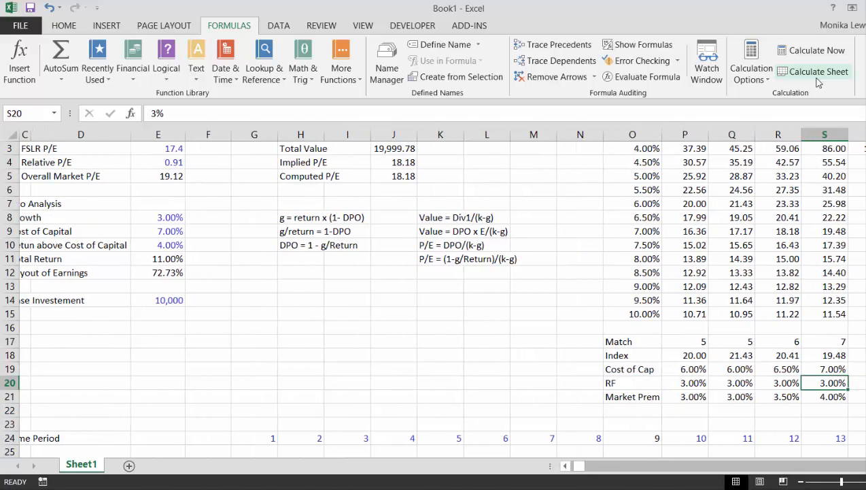
key(Left)
key(Left)
key(Left)
key(Left)
key(Left)
key(Left)
key(Left)
key(Left)
key(Left)
key(Left)
key(Left)
key(Left)
key(Left)
key(Left)
key(Left)
key(Left)
key(Left)
key(Left)
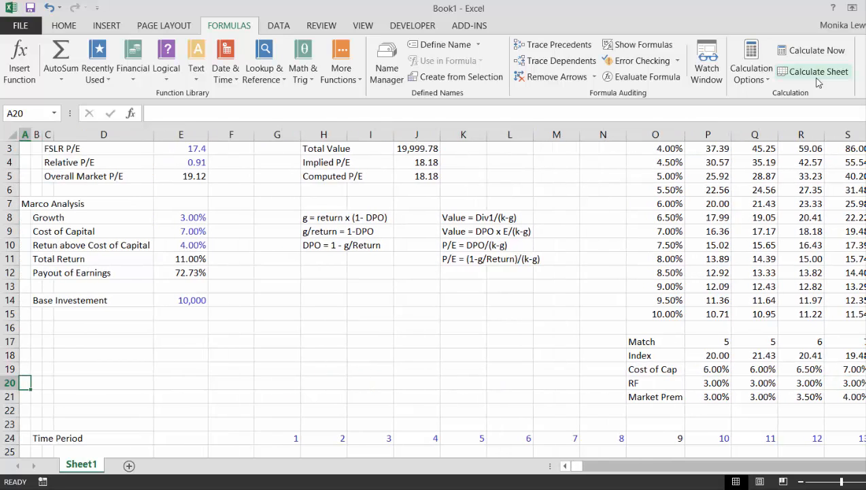
Look over the Index formula in P18 and the data table's P/E values in column P above it
key(Up)
key(Right)
key(Right)
key(Right)
key(Right)
key(Right)
key(Right)
key(Right)
key(Right)
key(Right)
key(Right)
key(Right)
key(Right)
key(Right)
key(Right)
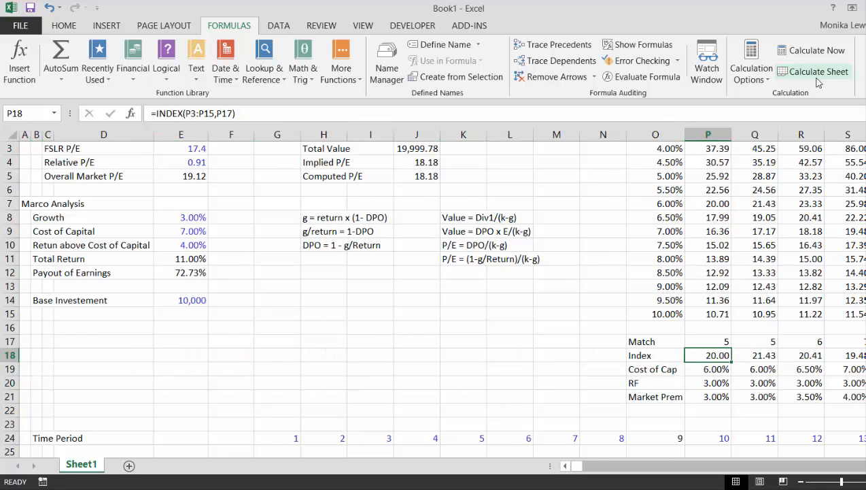
key(Up)
key(Up)
key(Up)
key(Up)
key(Up)
key(Down)
key(Up)
key(Up)
key(Up)
key(Up)
key(Up)
key(Up)
key(Up)
key(Up)
key(Up)
key(Up)
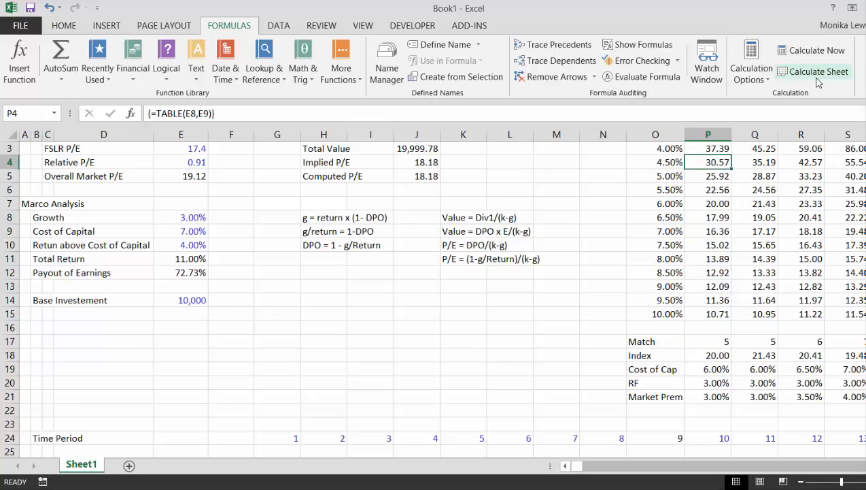
Compare the P/E values in P3 through P8 with the Overall Market P/E to locate the nearest match
key(Down)
key(Down)
key(Down)
key(Down)
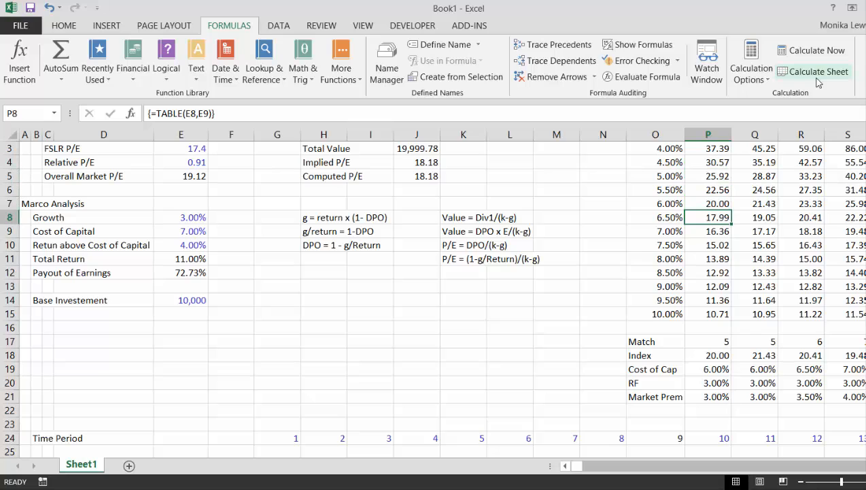
key(Up)
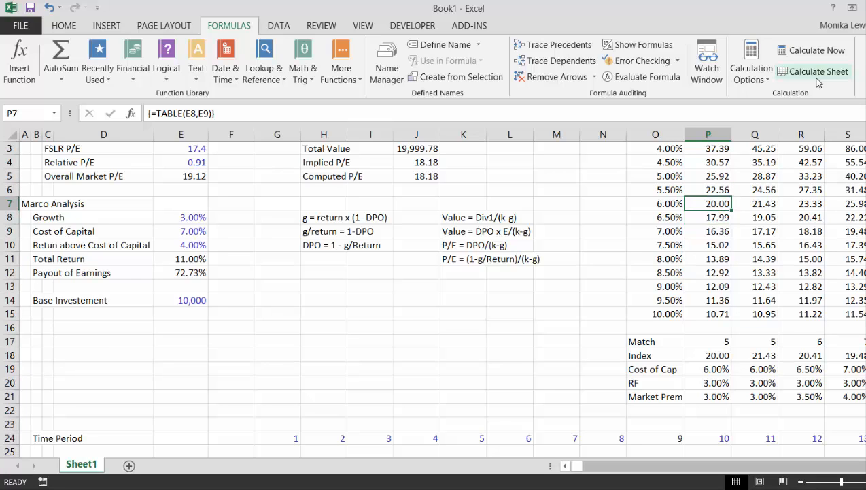
key(Down)
key(Up)
key(Up)
key(Up)
key(Up)
key(Up)
key(Down)
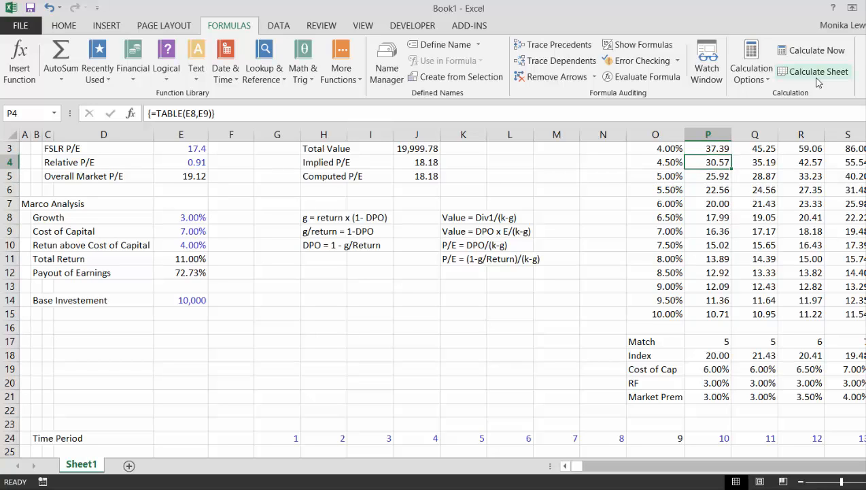
key(Down)
key(Down)
key(Down)
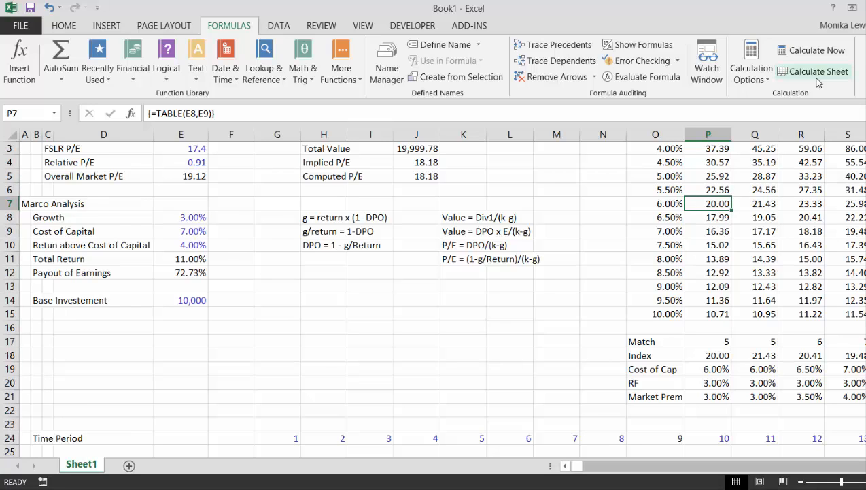
Examine the MATCH formula in P17 that locates the Overall Market P/E within column P
key(Down)
key(Down)
key(Down)
key(Down)
key(Down)
key(Down)
key(Down)
key(Down)
key(Down)
key(Down)
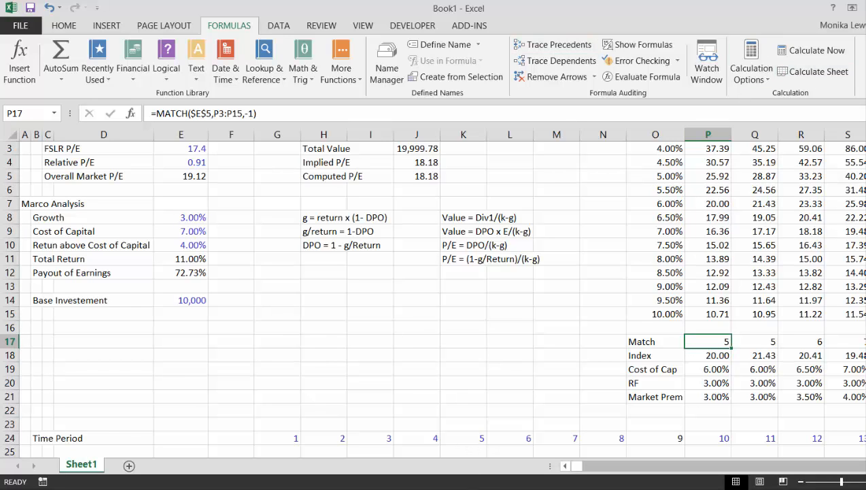
key(alt+Tab)
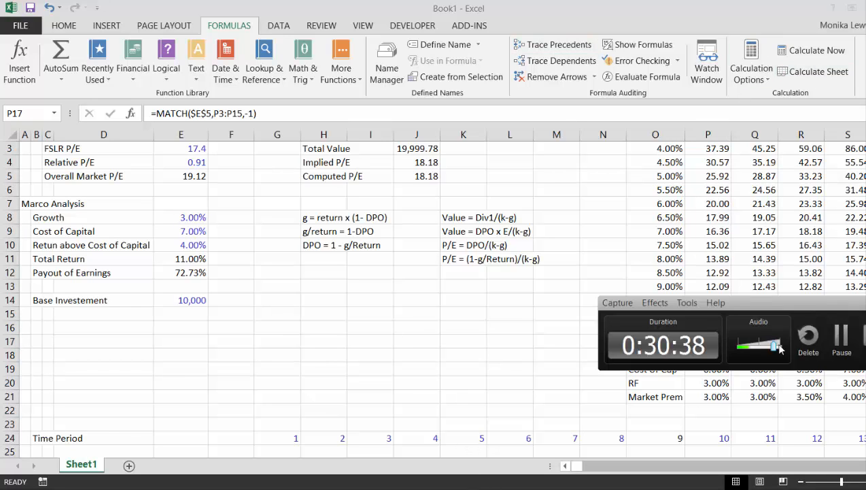
click(841, 343)
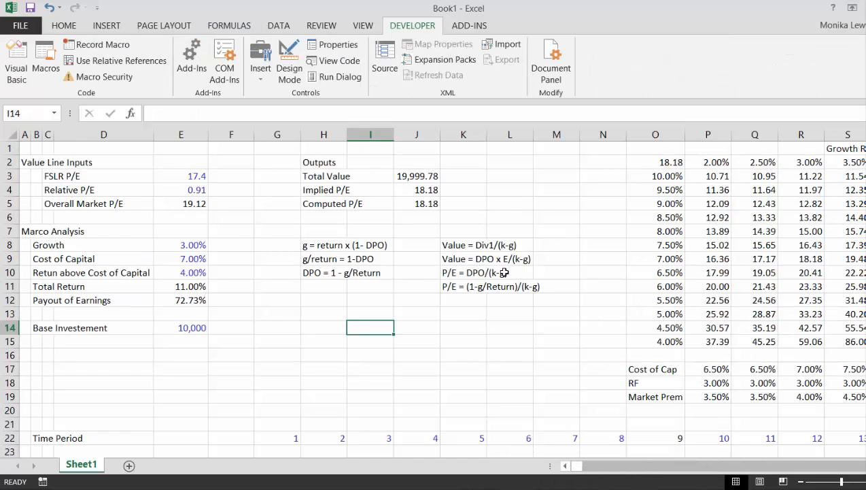
key(alt+Tab)
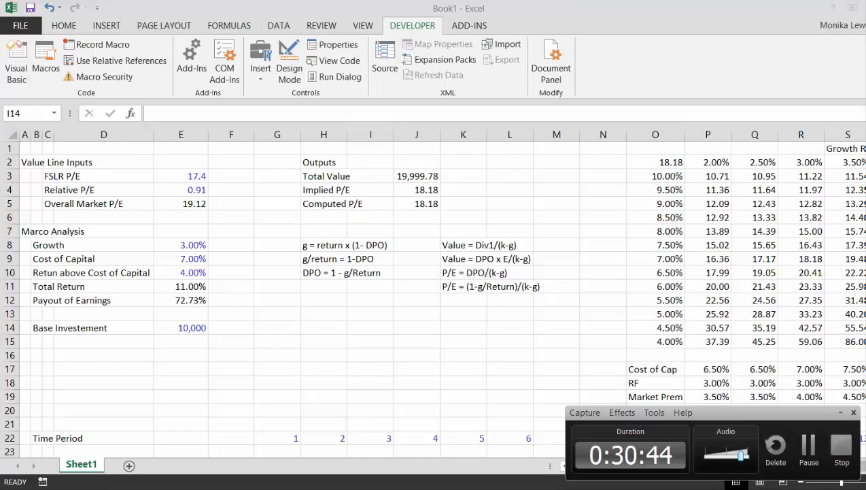
key(alt+Tab)
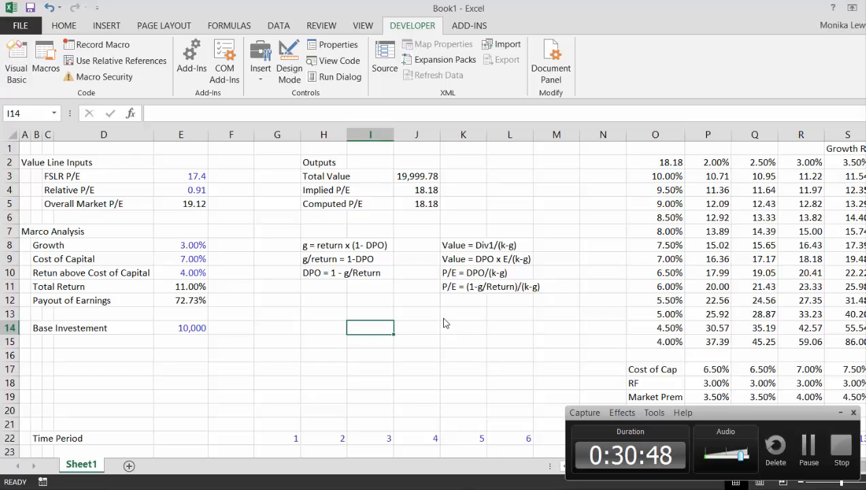
Inspect the Cost of Cap formula in P17, including its LOOKUP ranges, and leave it without editing
key(Right)
key(Right)
key(Right)
key(Down)
key(Down)
key(Right)
key(Right)
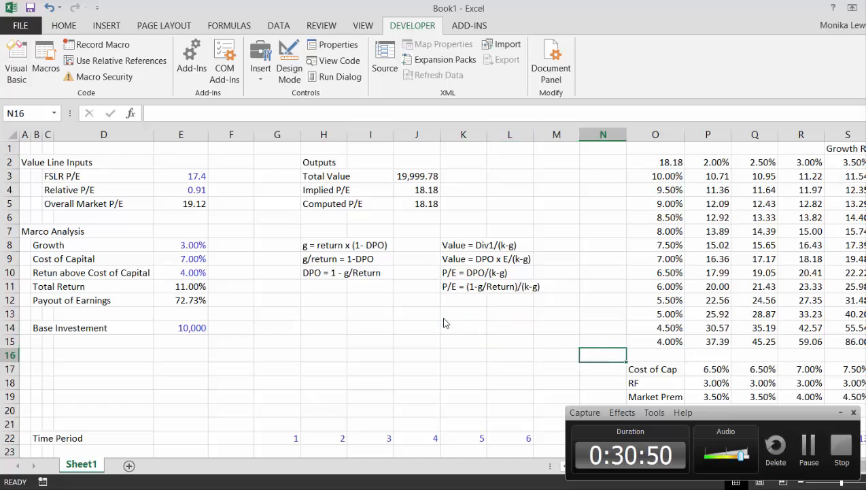
key(Right)
key(Down)
key(Right)
key(F2)
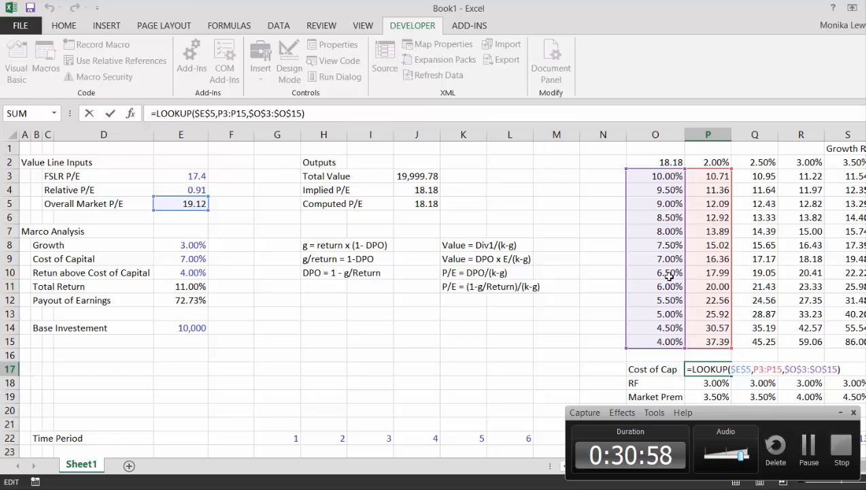
click(547, 323)
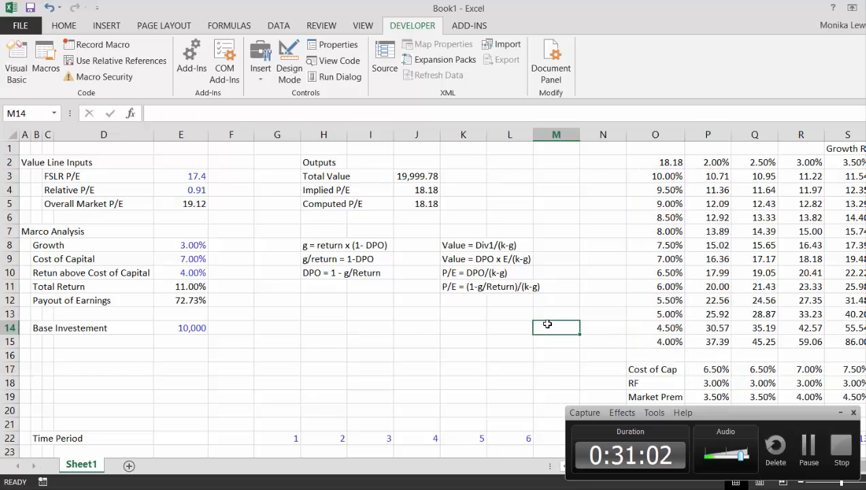
Review the Marco Analysis inputs in column E, including Total Return, Payout of Earnings and Cost of Capital
key(Left)
key(Left)
key(Left)
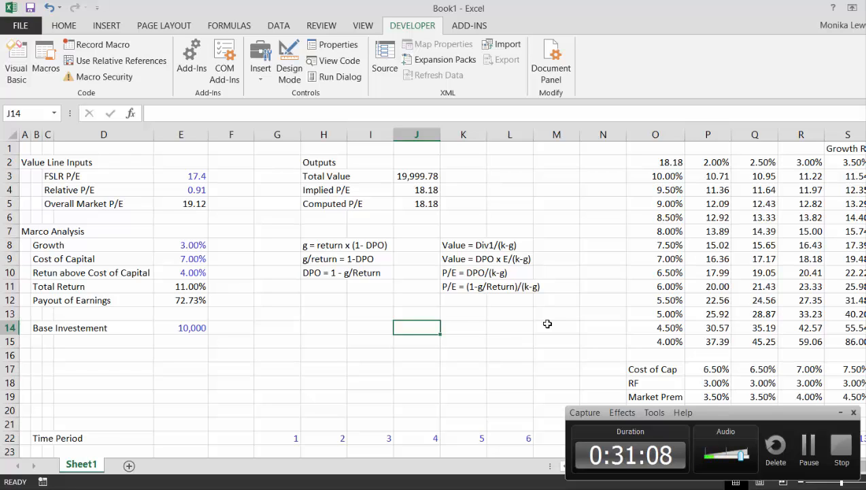
key(Left)
key(Left)
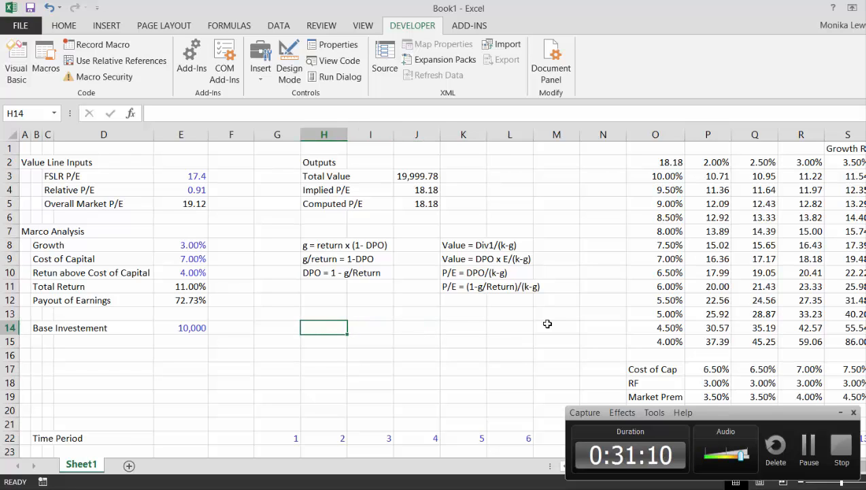
key(Left)
key(Left)
key(Left)
key(Up)
key(Up)
key(Up)
key(Up)
key(Up)
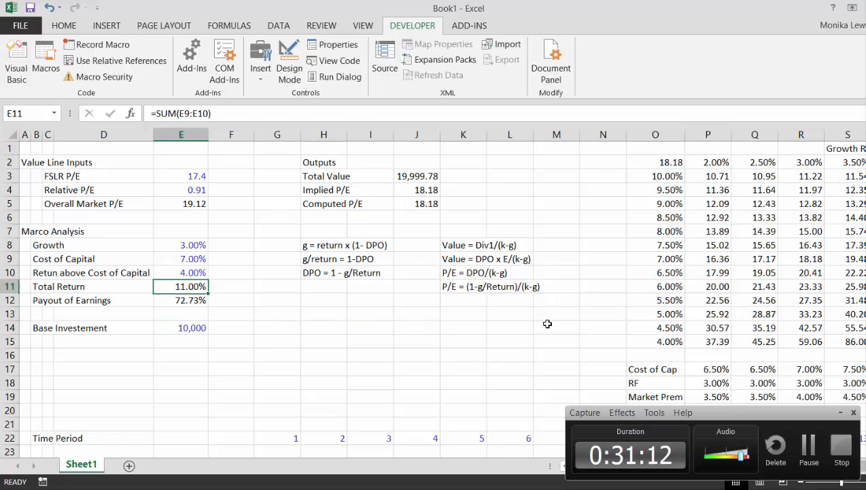
key(Down)
key(Up)
key(Up)
key(Up)
key(Up)
key(Up)
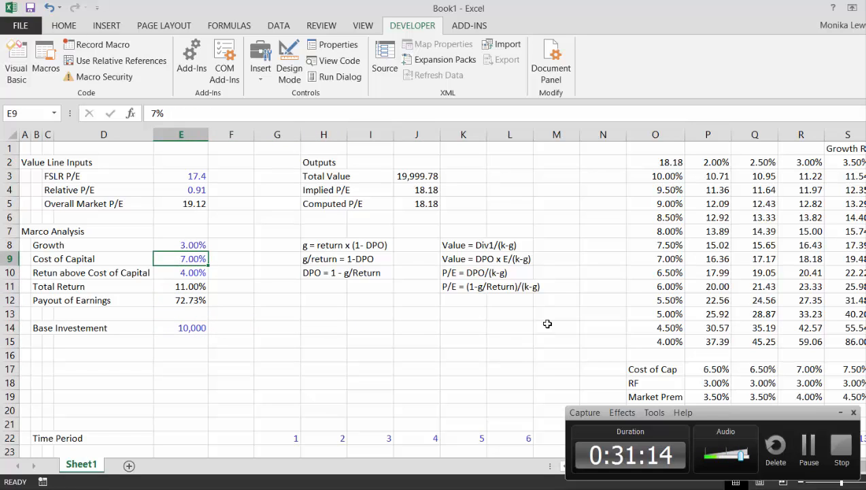
Add the label "Difference" in H6, below Computed P/E in the Outputs section
key(Right)
key(Right)
key(Right)
key(Right)
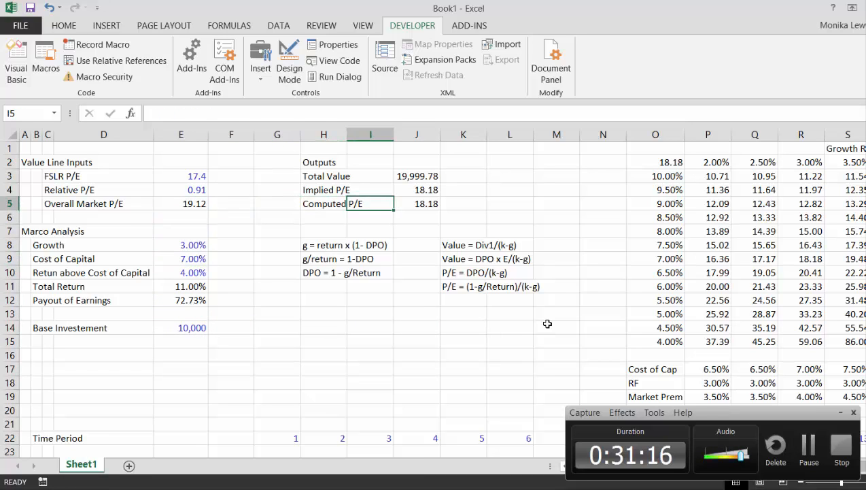
key(Down)
key(Left)
text(D)
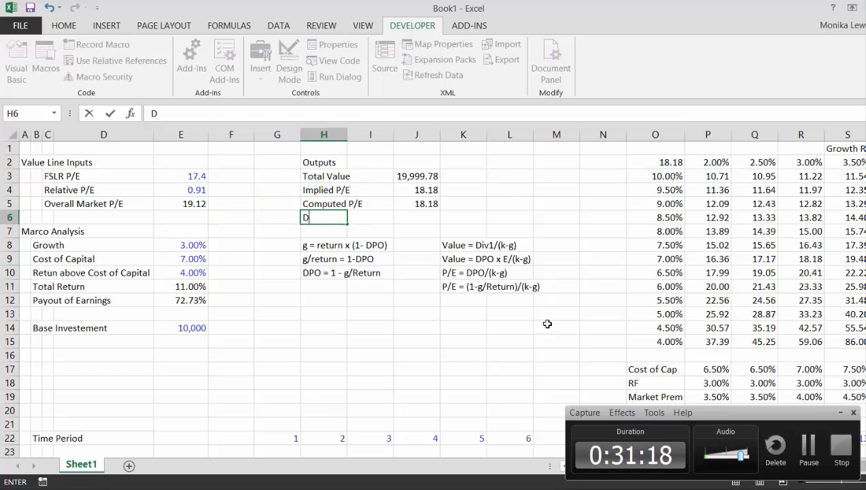
text(ifferentc)
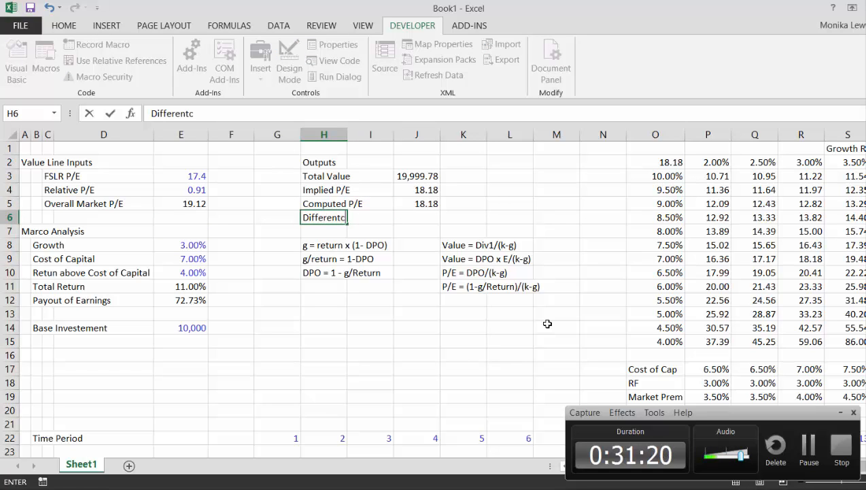
text(e)
key(Return)
Try to calculate the Difference in J6 as Implied P/E minus Relative P/E (=J4-E4)
key(Up)
key(Right)
key(Right)
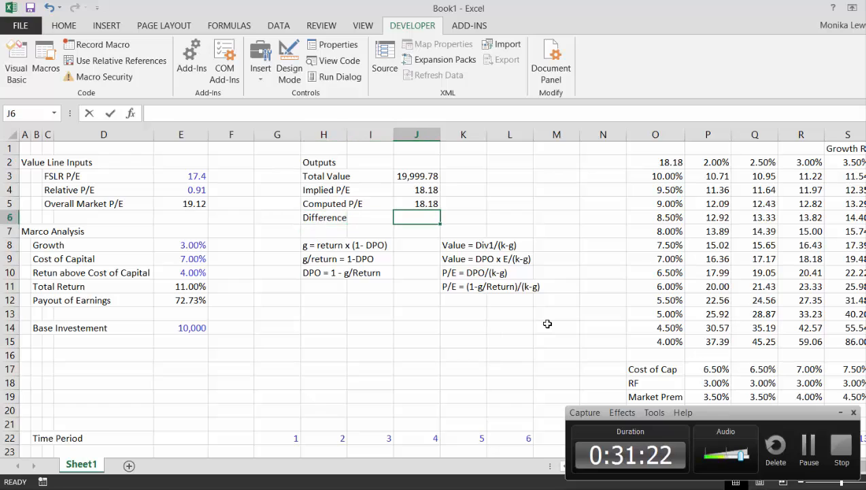
text(=)
key(Up)
key(Up)
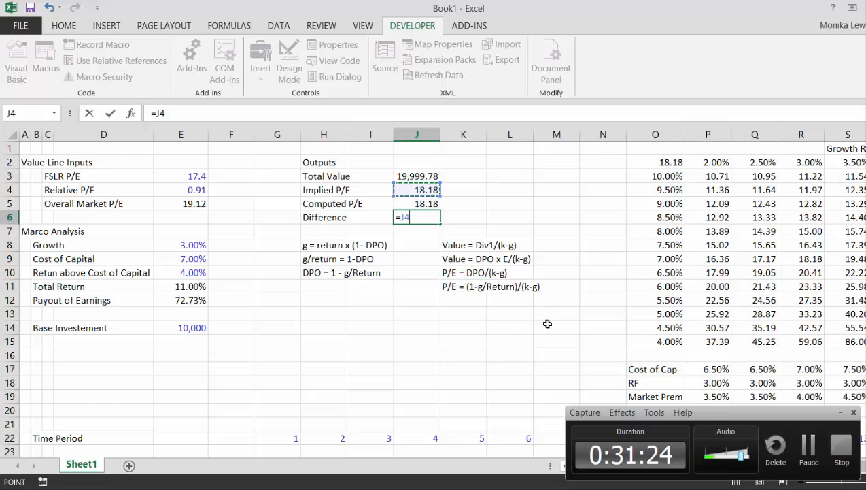
text(-)
key(Left)
key(Left)
key(Left)
key(Left)
key(Left)
key(Up)
key(Up)
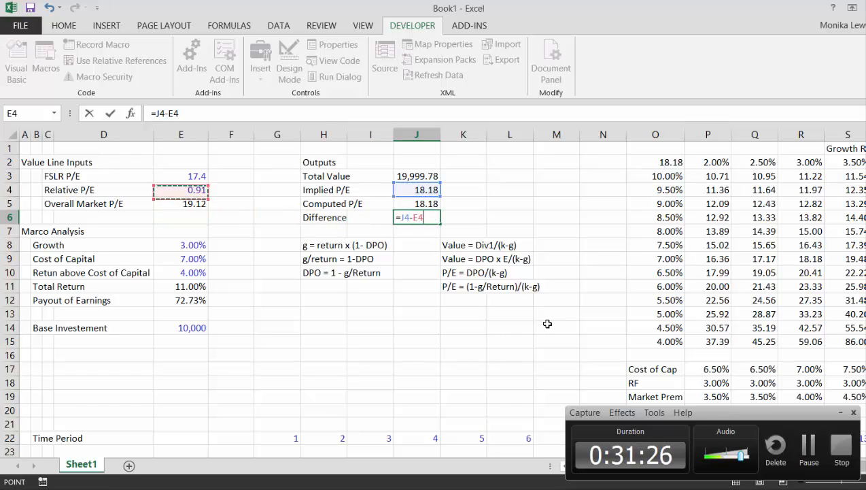
key(Return)
Calculate the Difference in J6 as Implied P/E minus Overall Market P/E with the formula =J4-E5
key(Up)
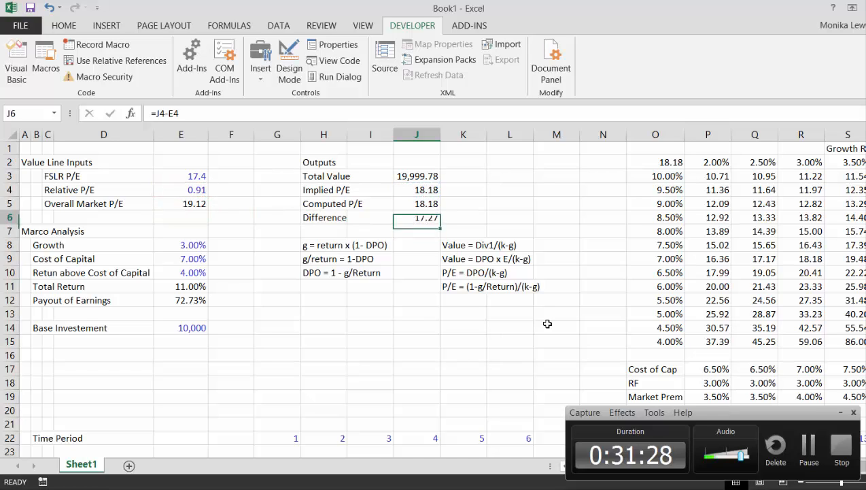
text(=)
key(Up)
key(Up)
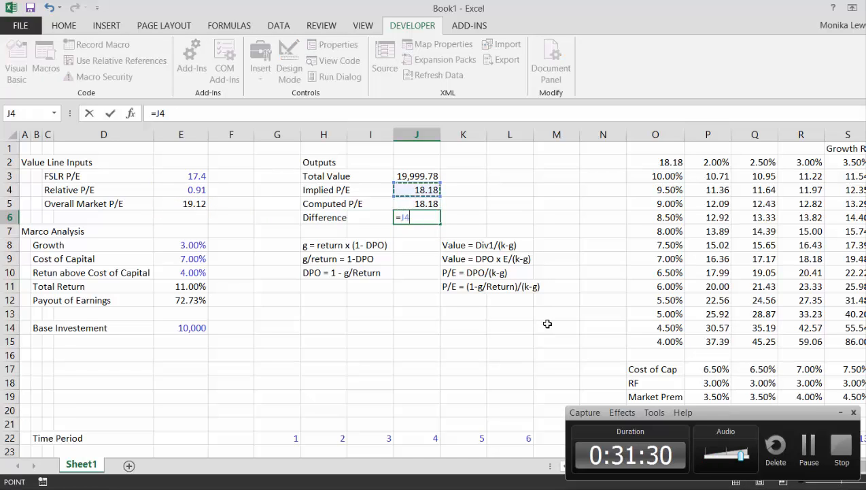
text(-)
key(Left)
key(Left)
key(Left)
key(Left)
key(Left)
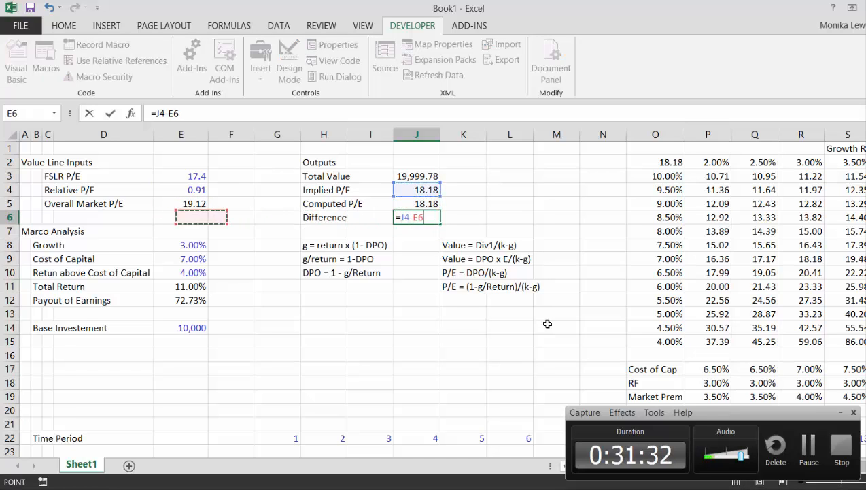
key(Up)
key(Return)
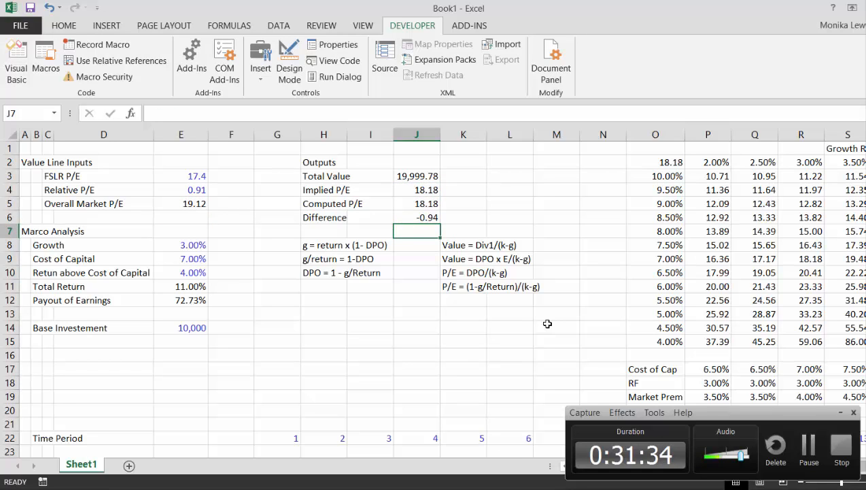
key(Up)
key(Left)
key(Right)
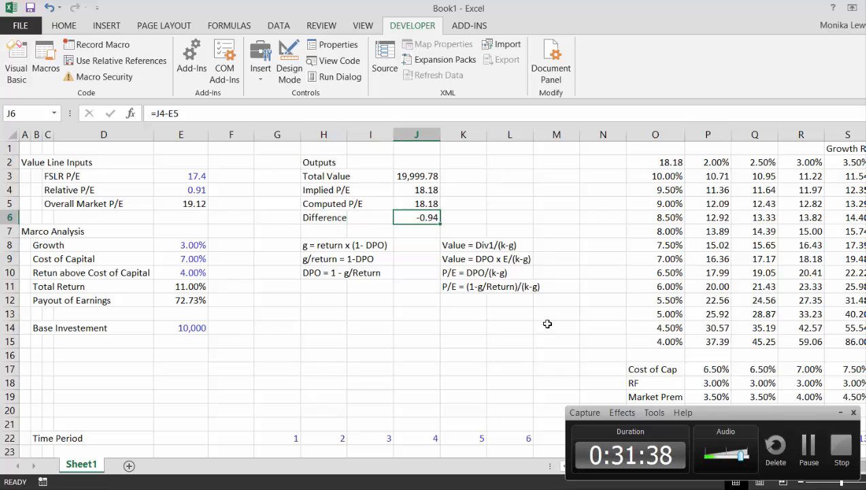
Select the Cost of Capital in E9 and start recording a macro named goalseek, stored in this workbook
key(Left)
key(Left)
key(Left)
key(Left)
key(Left)
key(Down)
key(Down)
key(Down)
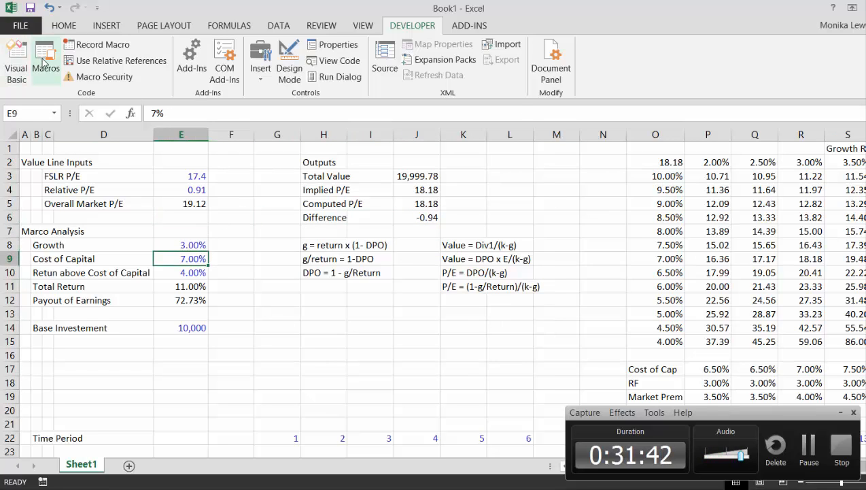
click(42, 482)
text(goa)
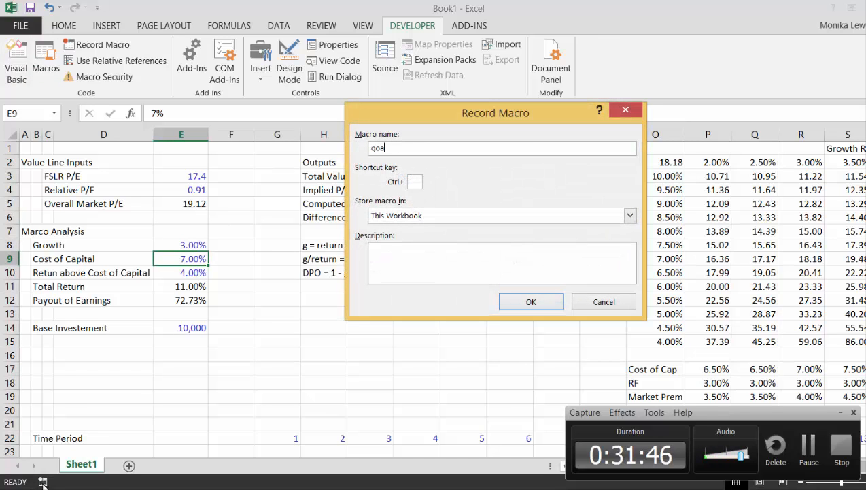
text(lseek)
key(Return)
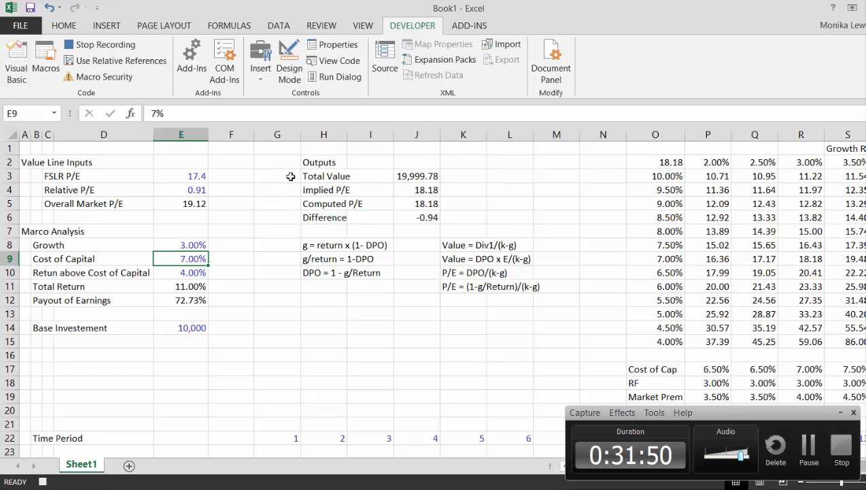
Goal Seek the Difference in J6 to 0 by changing the Cost of Capital in E9, accept the result and stop the macro recording
click(279, 25)
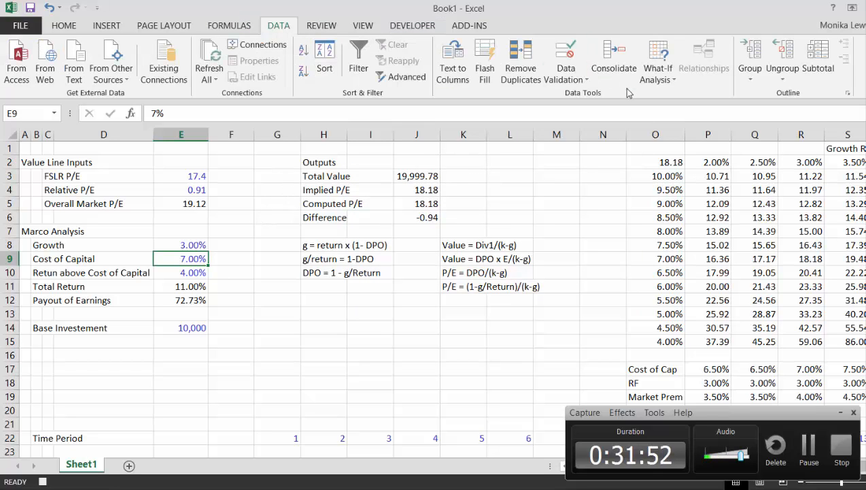
click(657, 74)
click(665, 113)
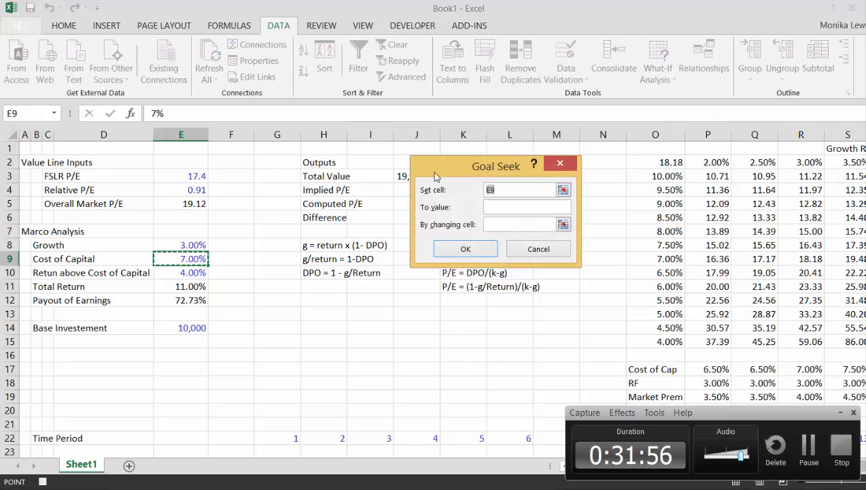
drag(438, 169, 388, 318)
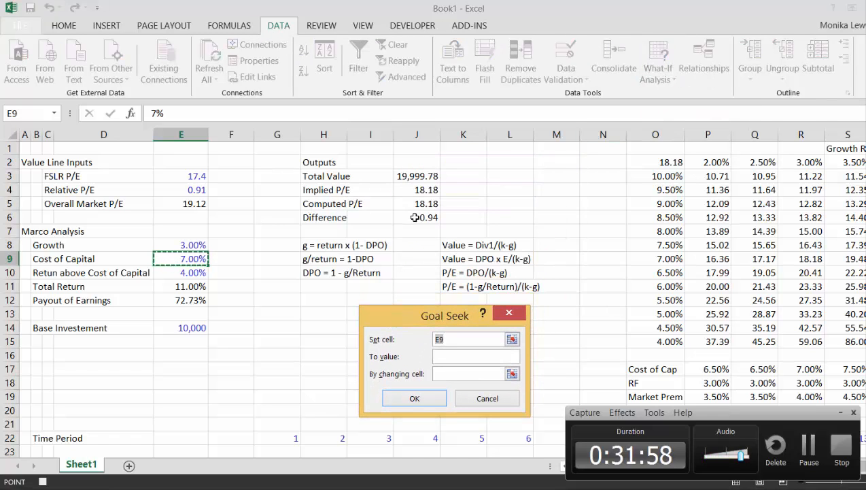
click(416, 217)
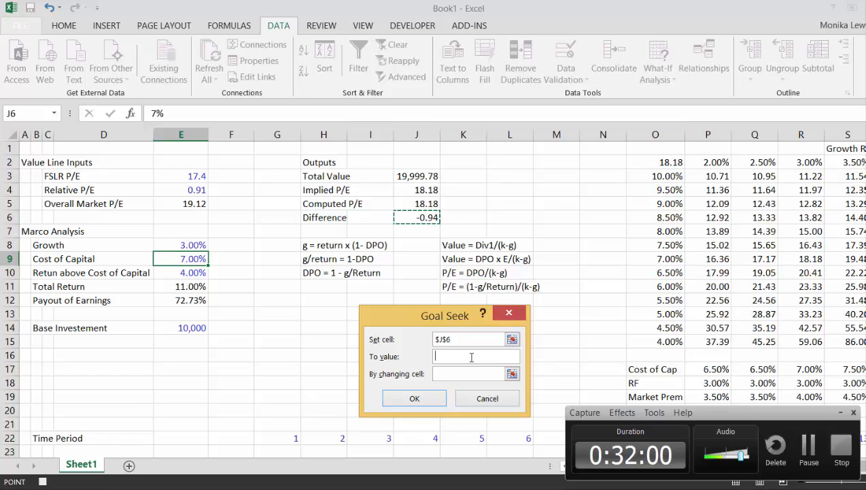
click(471, 357)
text(0)
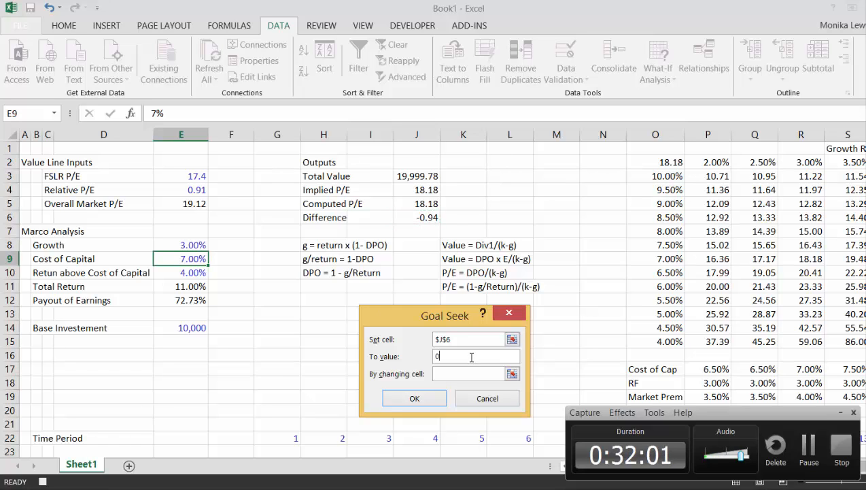
click(512, 374)
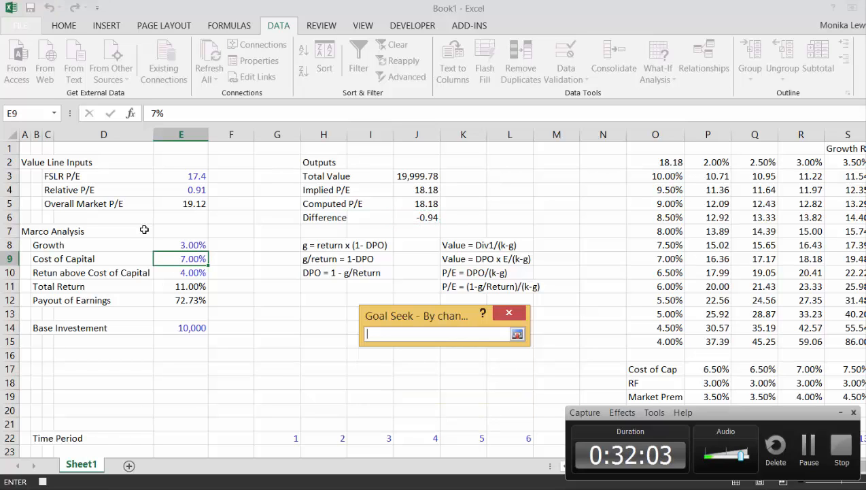
click(175, 257)
key(Return)
key(Return)
key(Return)
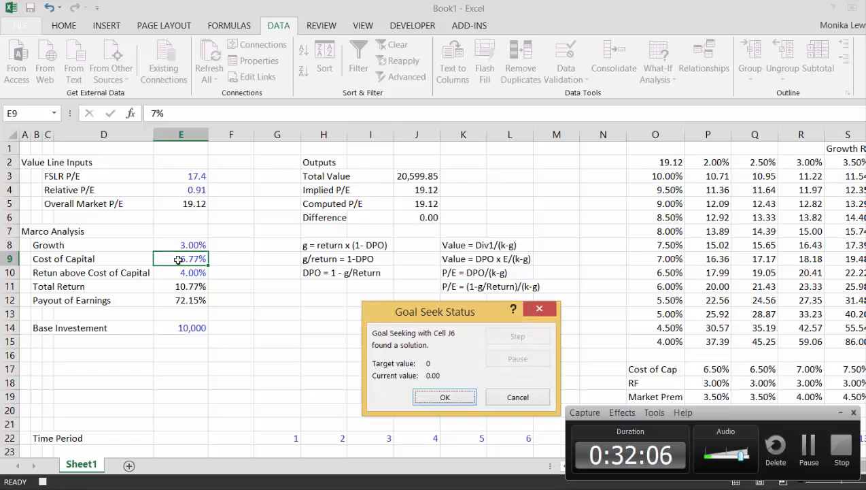
click(445, 398)
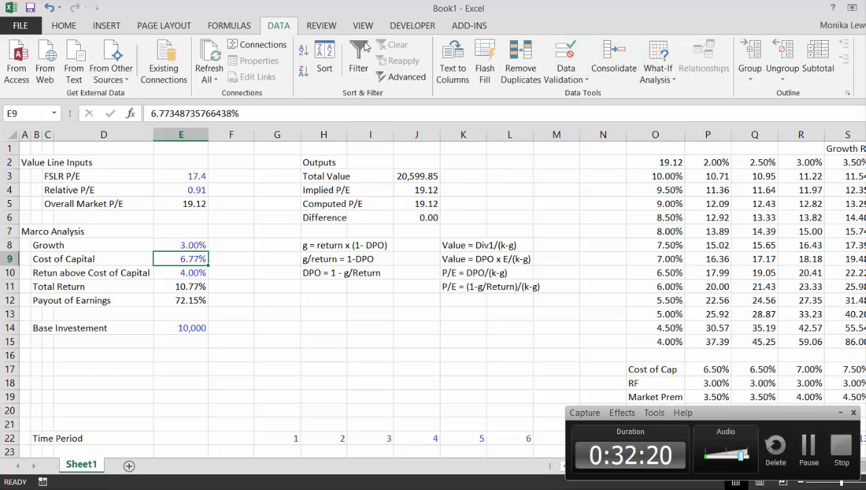
Insert a small spinner form control in F8, beside the Growth value
click(407, 33)
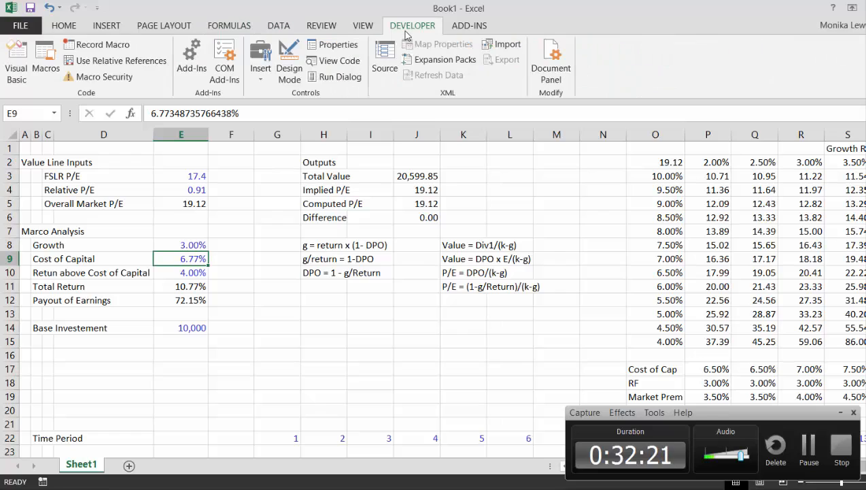
click(260, 58)
click(298, 110)
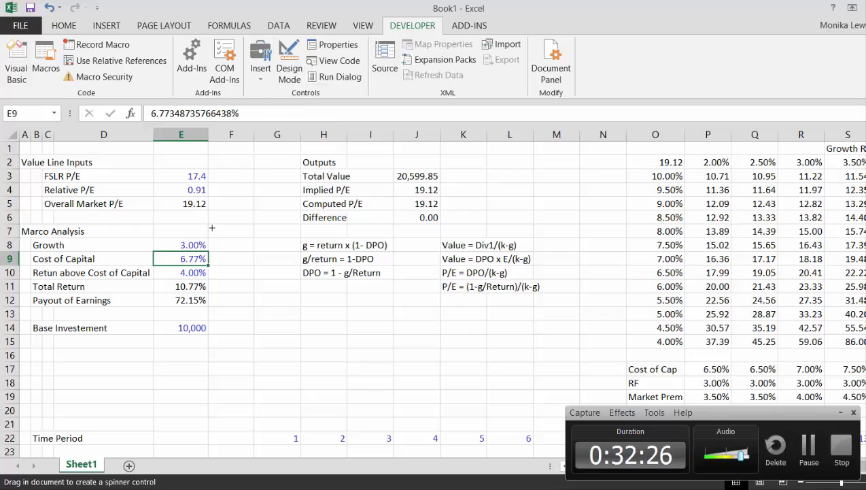
drag(211, 239, 235, 251)
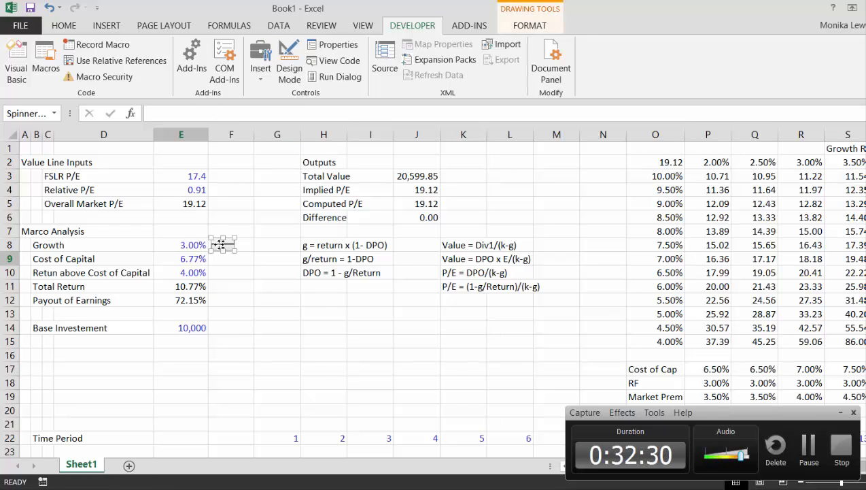
Set the Growth spinner's maximum value to 10 and link it to cell F8
right_click(220, 246)
click(258, 360)
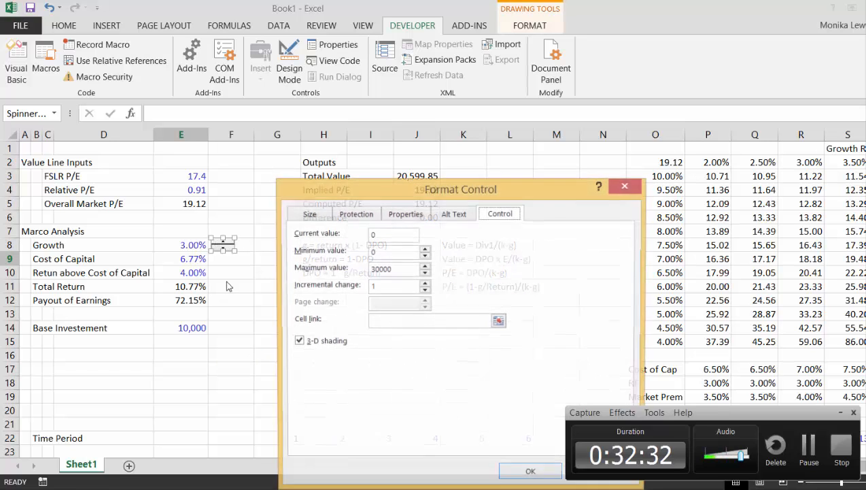
click(395, 268)
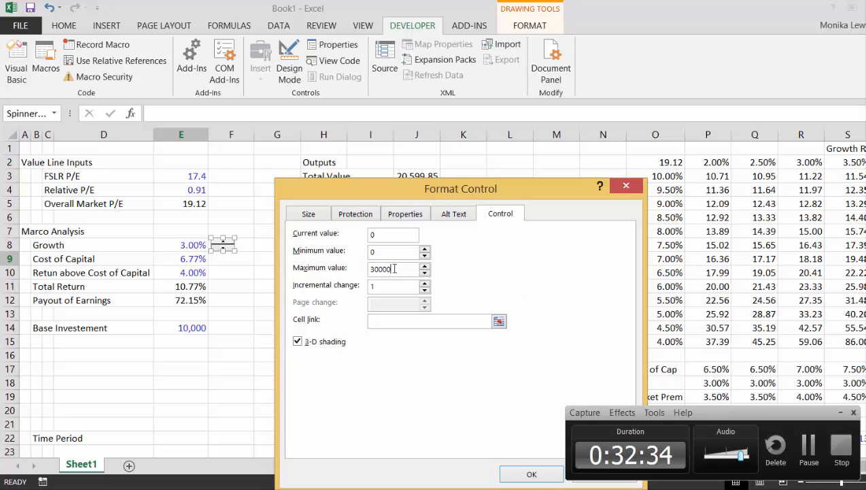
key(BackSpace)
key(BackSpace)
key(BackSpace)
text(10)
click(499, 321)
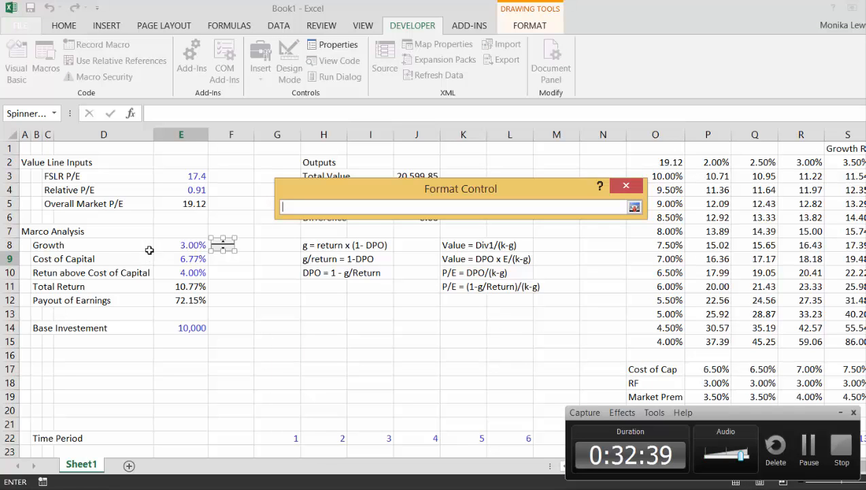
click(240, 244)
key(Return)
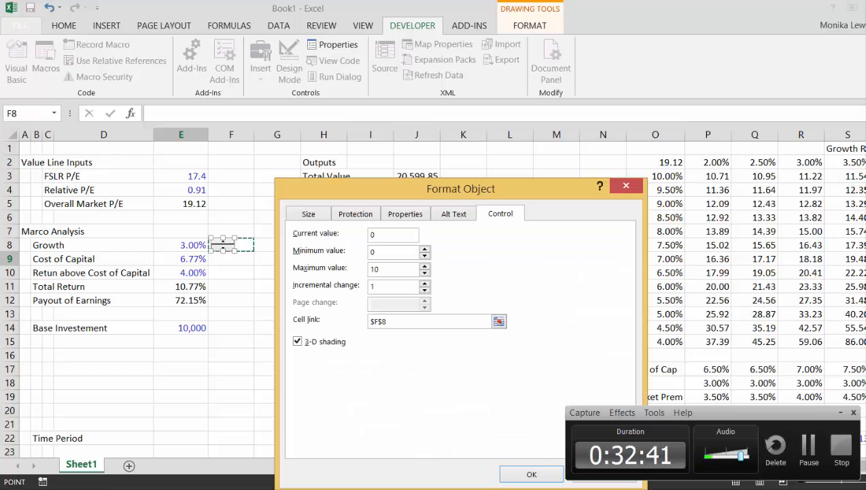
click(509, 479)
click(234, 286)
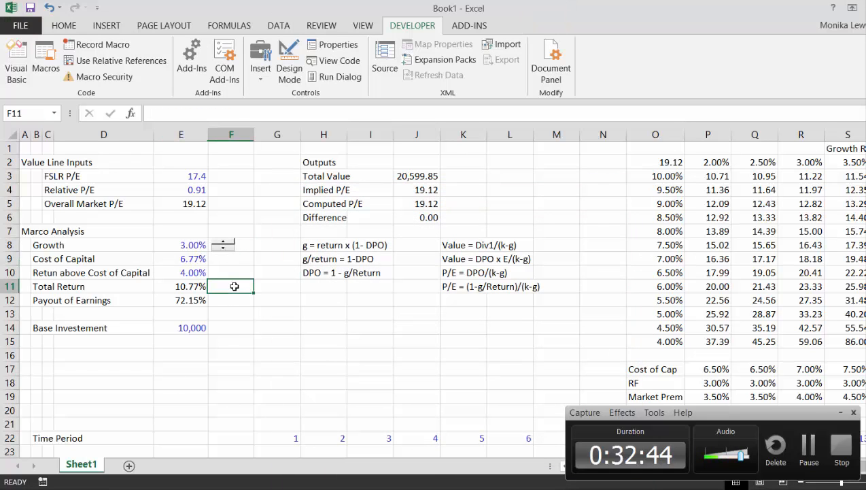
Step the spinner up to 7 and make Growth in E8 depend on it with the formula =F8/100
click(219, 245)
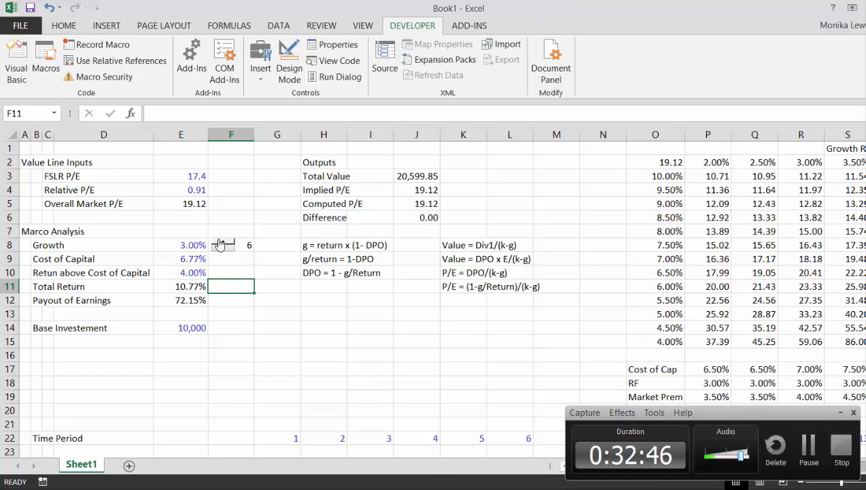
key(Left)
key(Up)
key(Up)
key(Up)
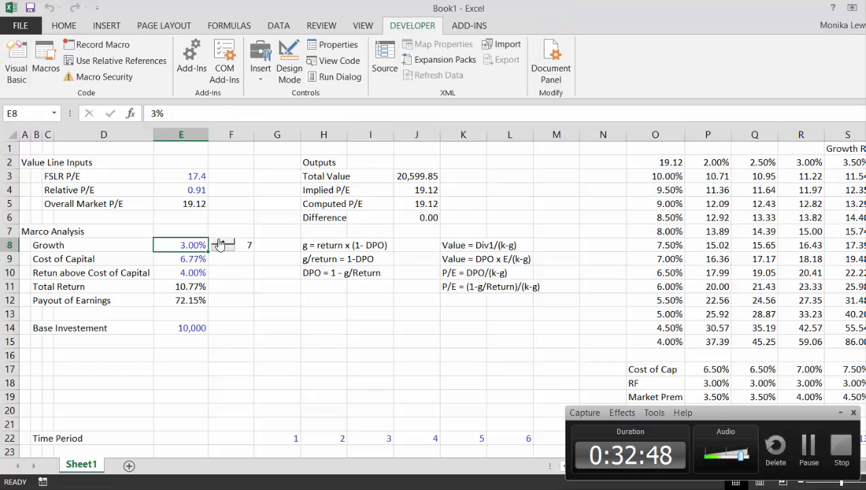
text(=F8)
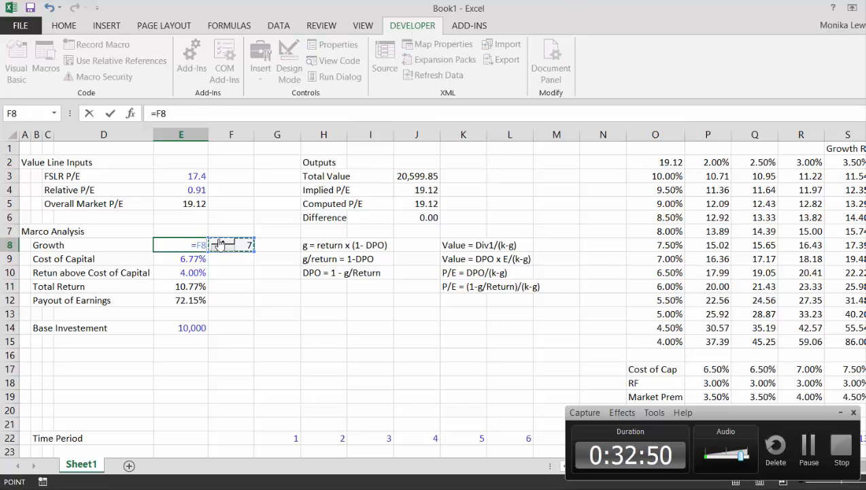
text(/100)
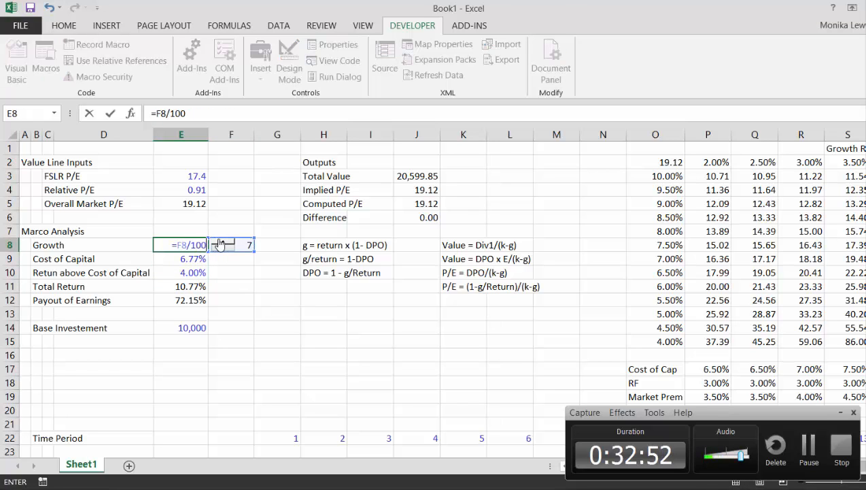
key(Return)
Assign the goalseek macro to the Growth spinner
right_click(219, 244)
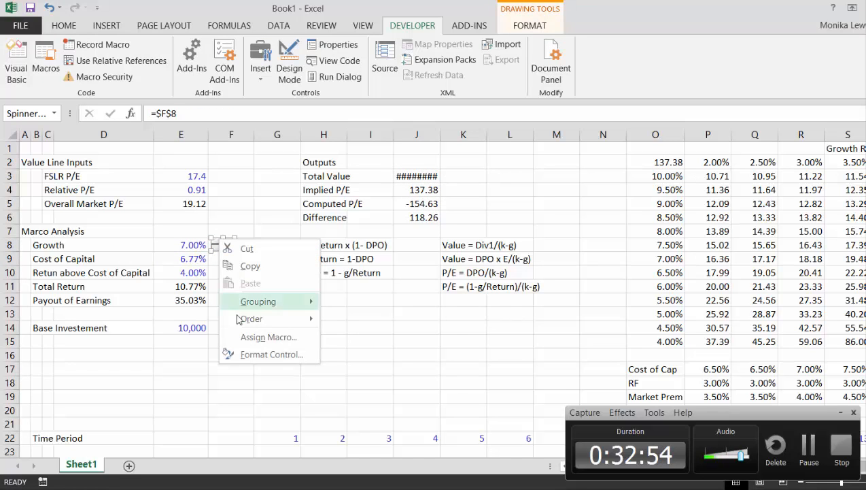
click(246, 336)
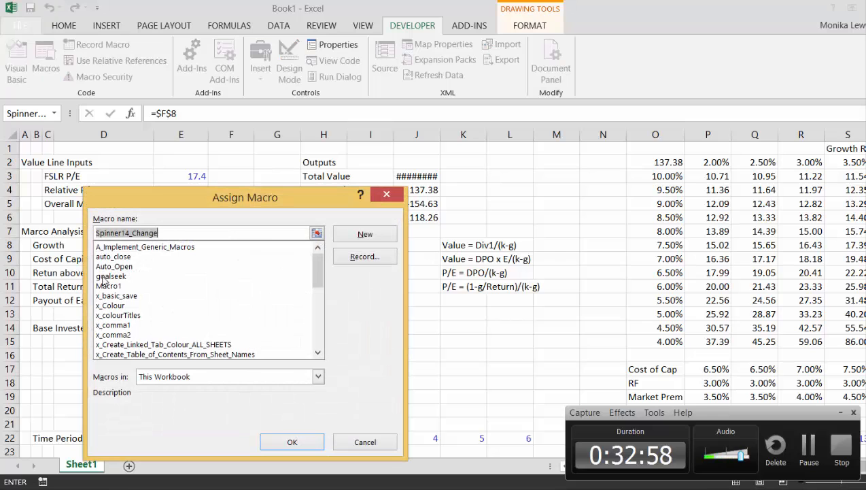
click(103, 276)
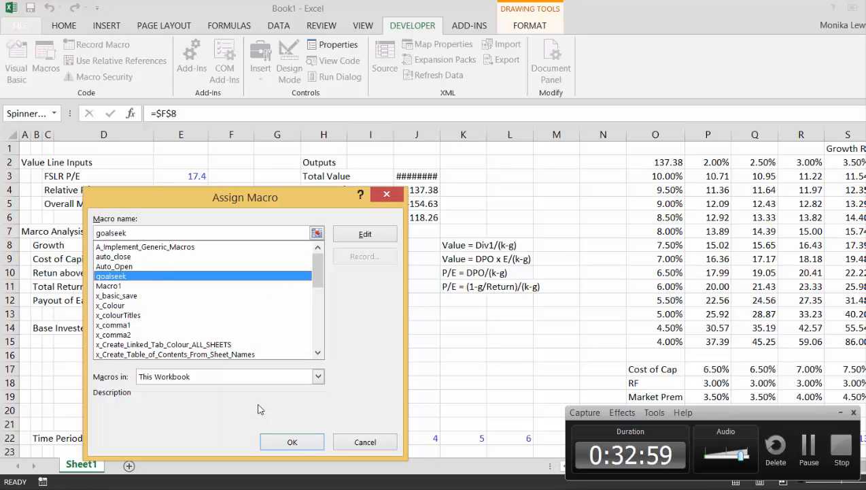
click(294, 441)
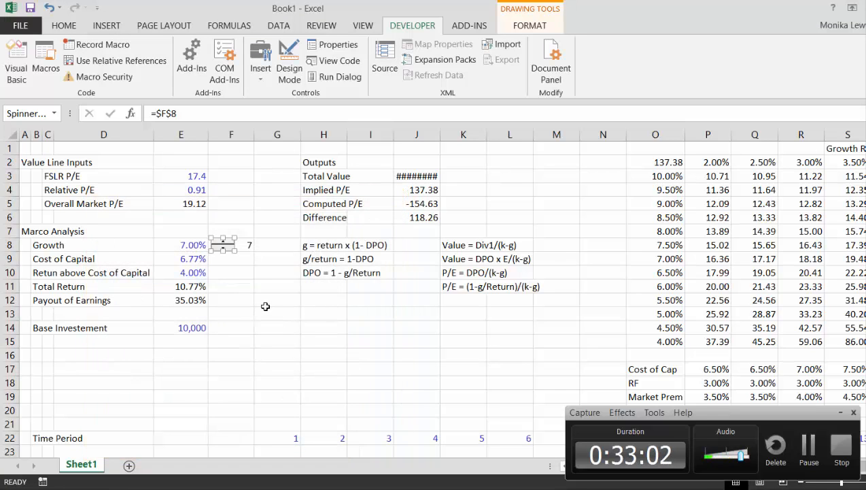
Test the Growth spinner by stepping it up to 8, down to 2 and back up to 5
click(266, 303)
click(228, 240)
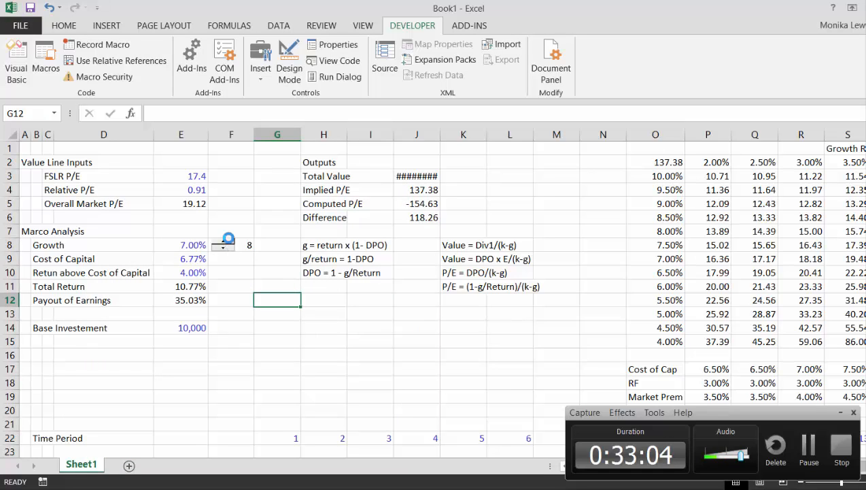
click(223, 250)
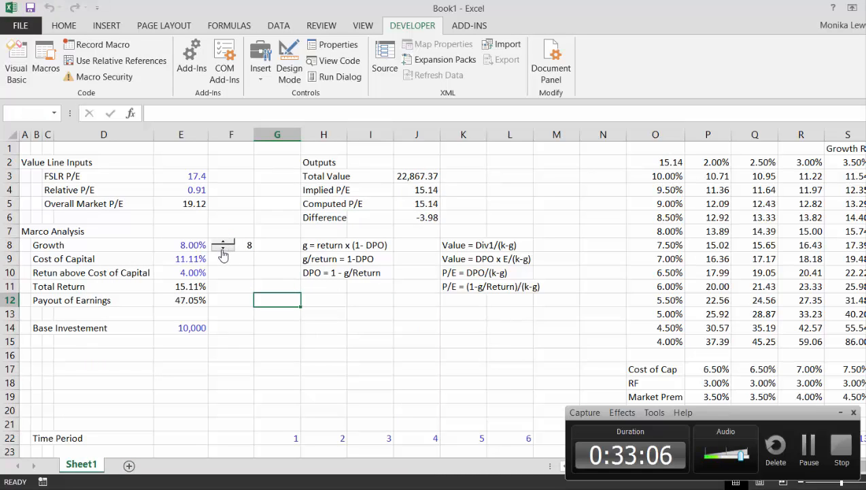
click(223, 250)
click(222, 249)
click(221, 249)
click(222, 249)
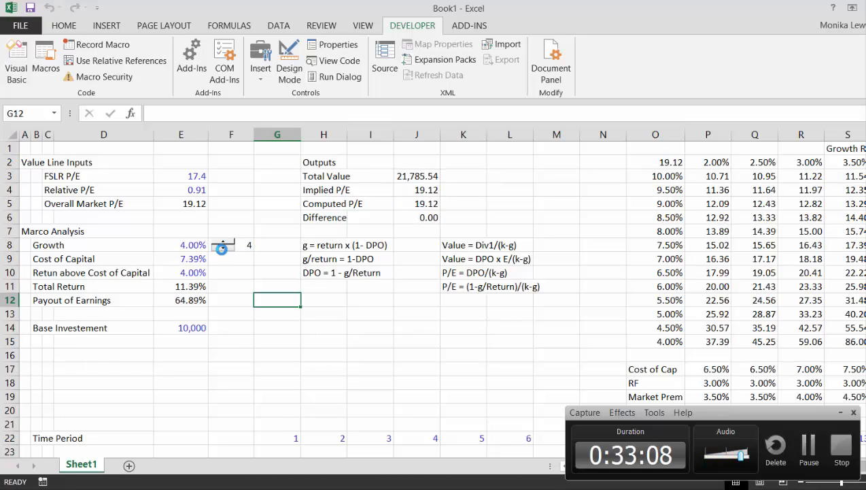
click(222, 249)
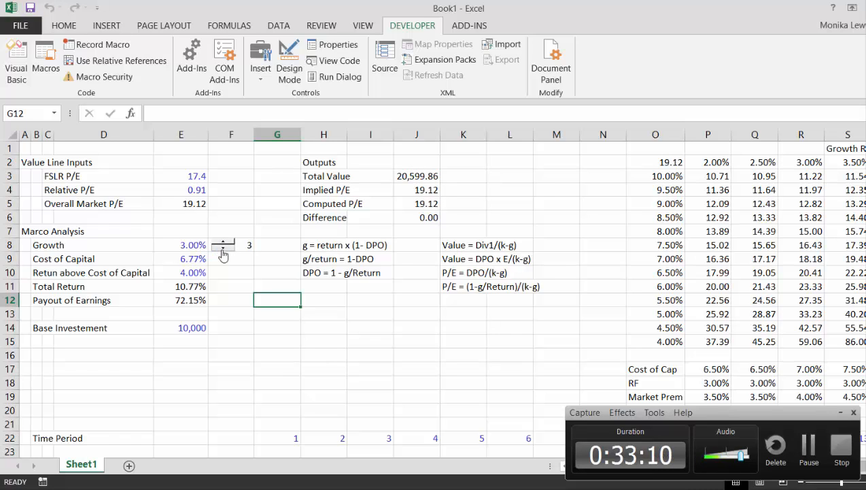
click(223, 250)
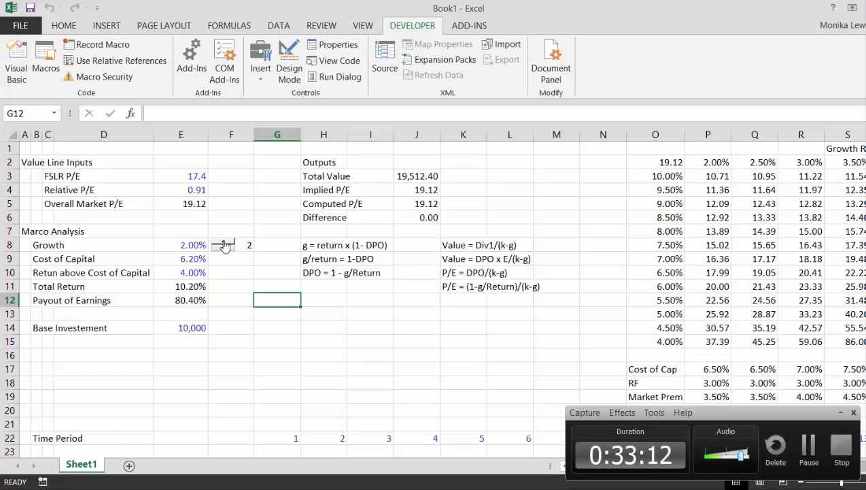
click(225, 243)
click(225, 243)
click(225, 243)
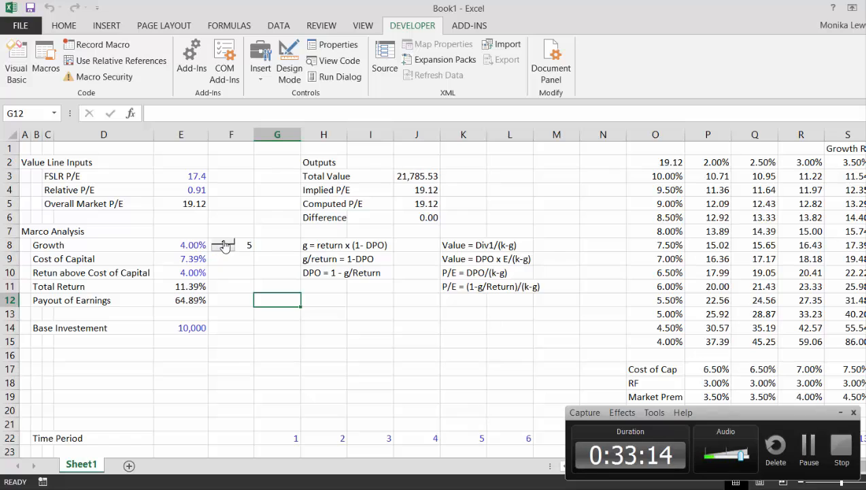
Set the return above cost of capital in E10 to 10%
click(190, 272)
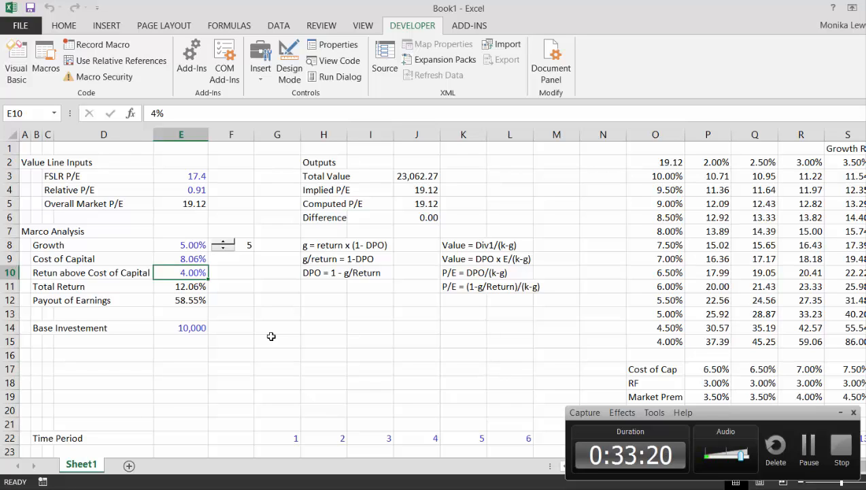
text(10)
key(Return)
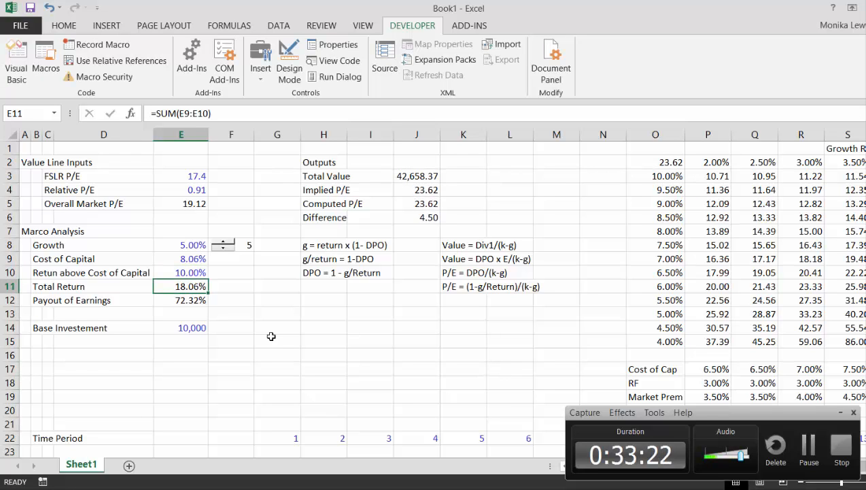
Test the Growth spinner by stepping it down to 4, up to 8, back to 4 and up to 6
click(225, 251)
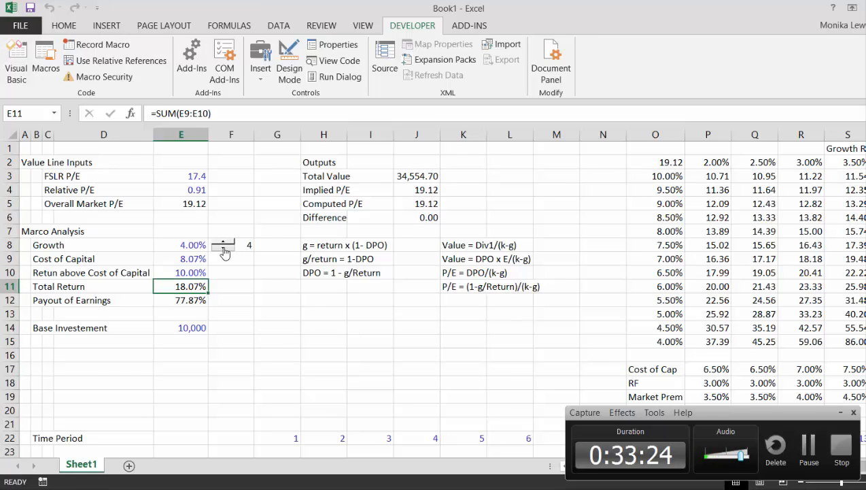
click(223, 242)
click(224, 242)
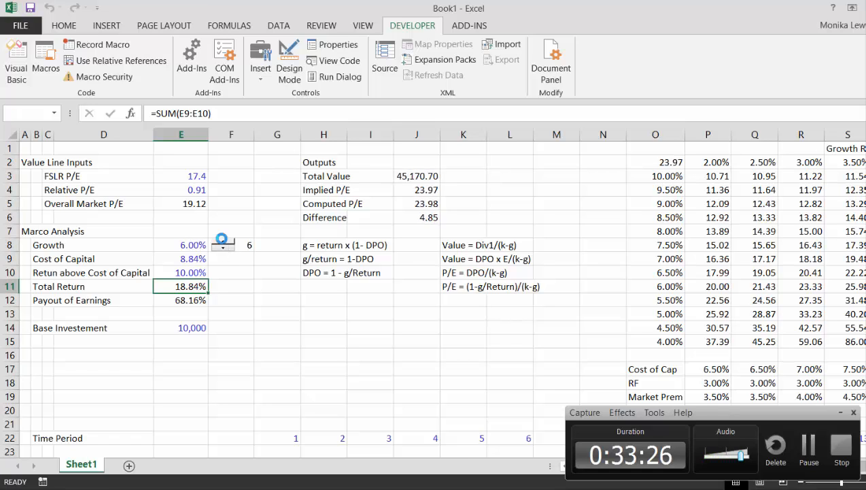
click(224, 242)
click(223, 243)
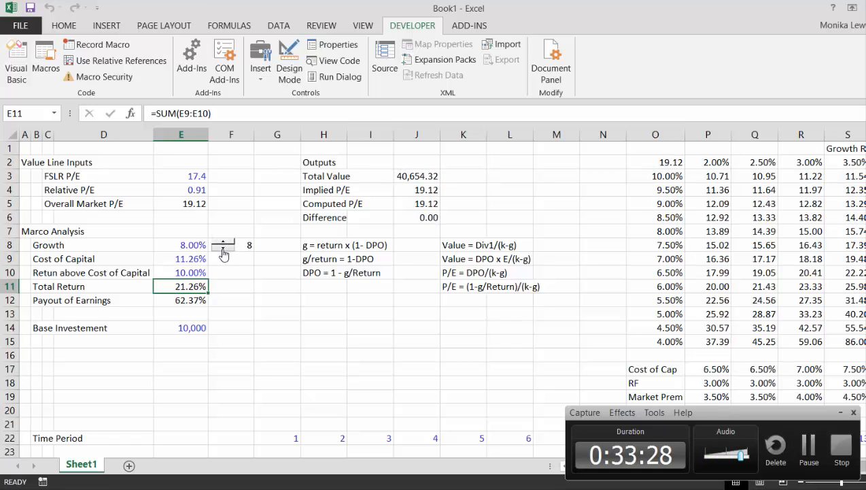
click(224, 249)
click(223, 249)
click(223, 249)
click(223, 248)
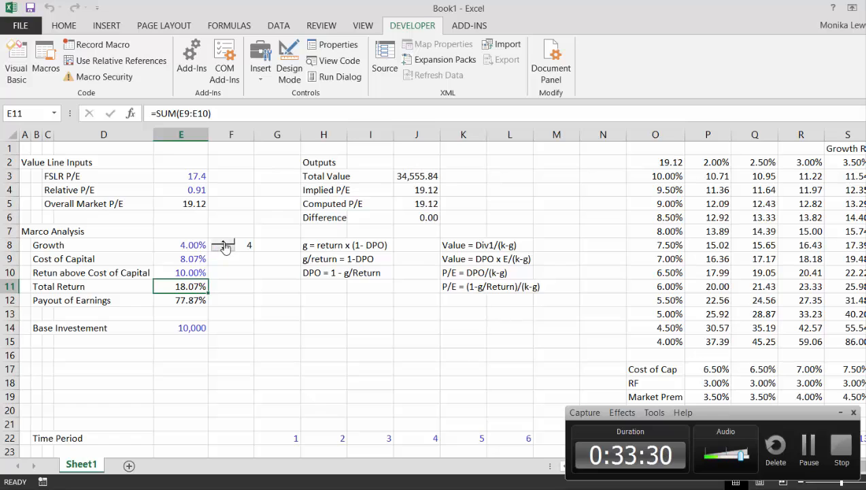
click(228, 242)
click(229, 244)
Set the return above cost of capital in E10 to 2%
key(Up)
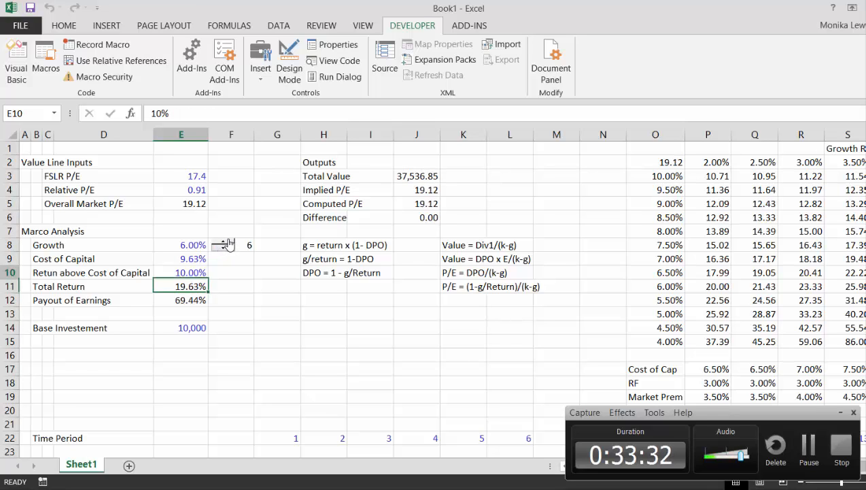
text(2)
key(Return)
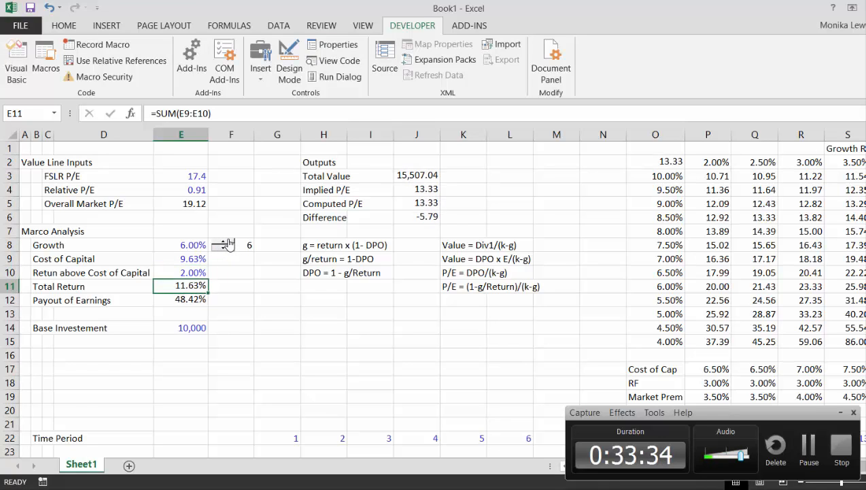
Step the Growth spinner down to 3 so the goal seek macro recalculates the cost of capital
click(228, 250)
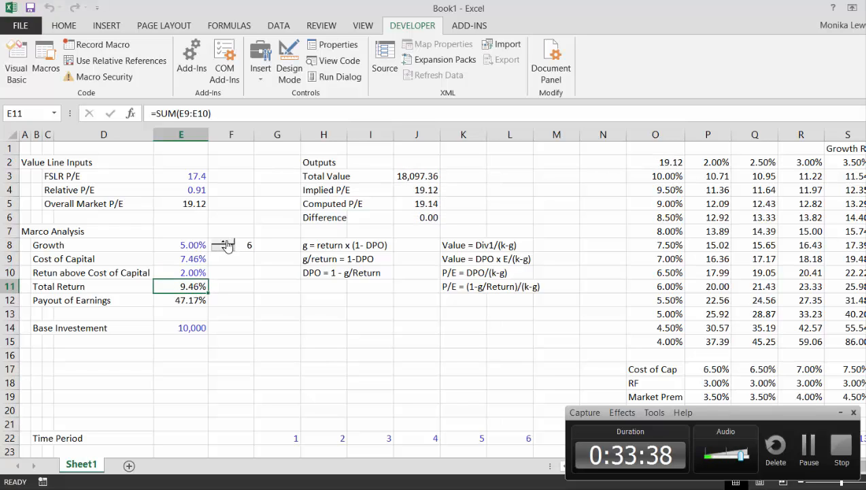
click(229, 244)
click(225, 251)
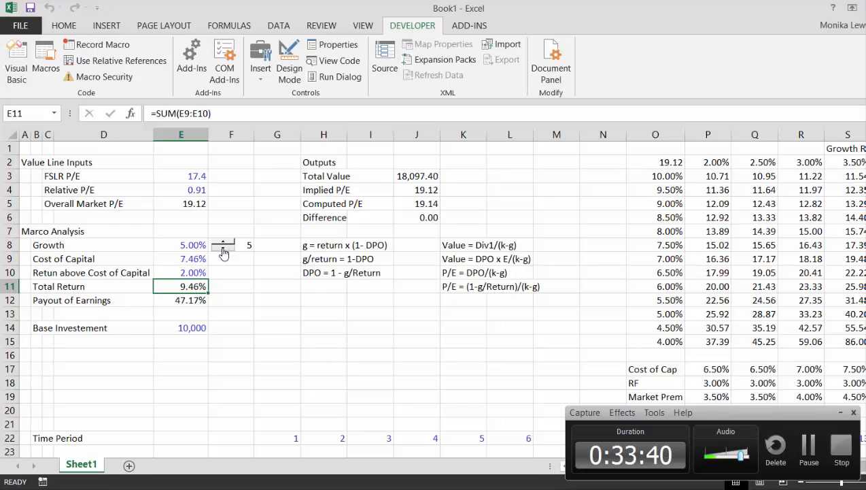
click(224, 250)
click(224, 251)
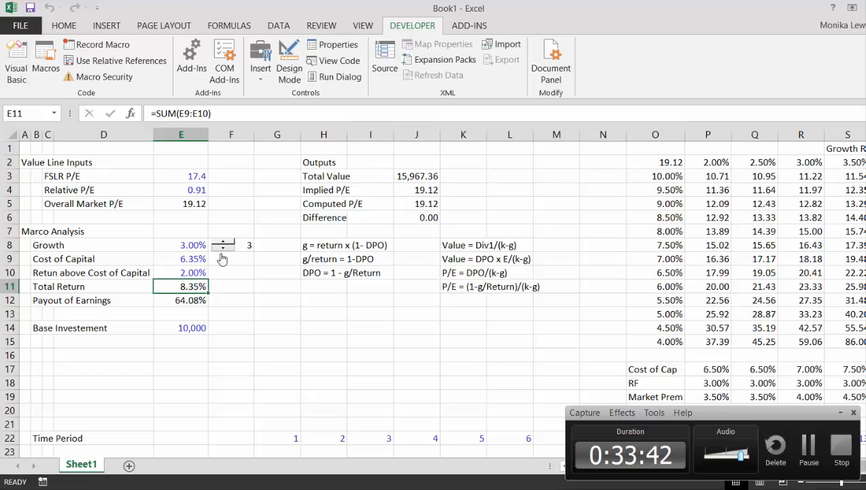
Check the cost of capital cell E9 and return the selection to cell A1
click(188, 261)
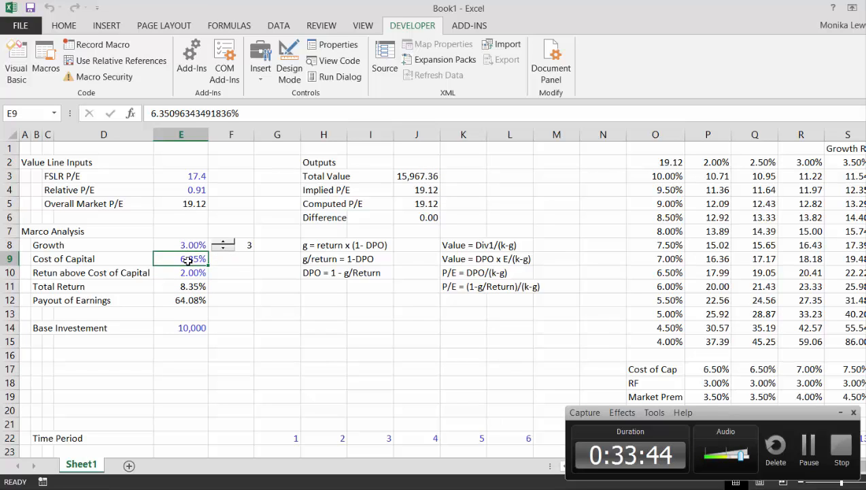
key(Right)
key(Left)
key(Left)
key(Right)
key(Right)
key(Left)
key(Left)
key(Left)
key(Left)
key(Left)
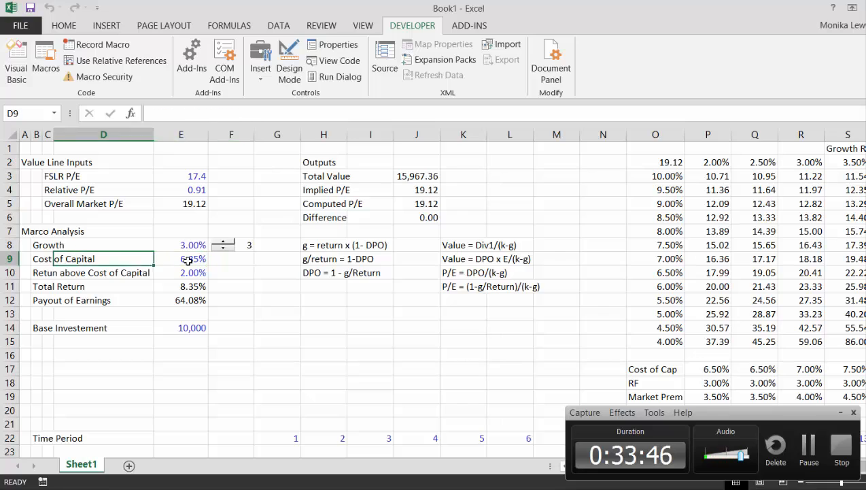
key(Up)
key(Up)
key(Up)
key(Up)
key(Up)
key(Up)
key(Up)
key(Up)
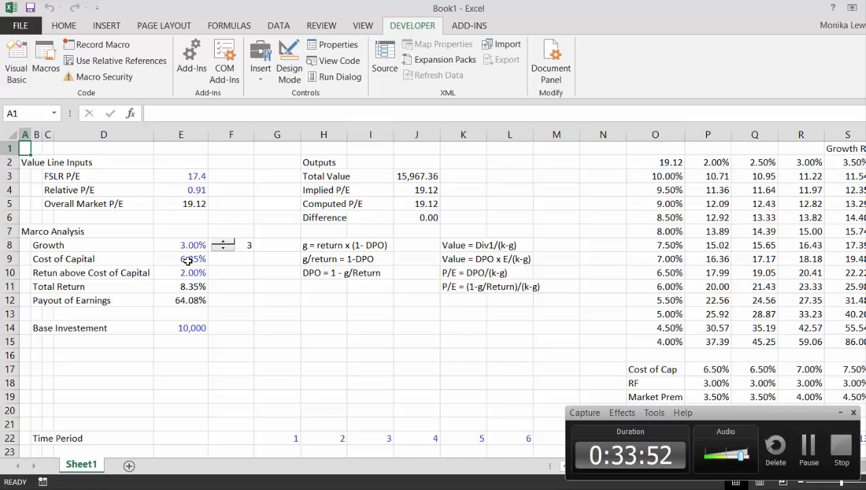
Try to save the workbook as Basic P/E Ratio and correct the file name to Basic PE Ratio
key(F12)
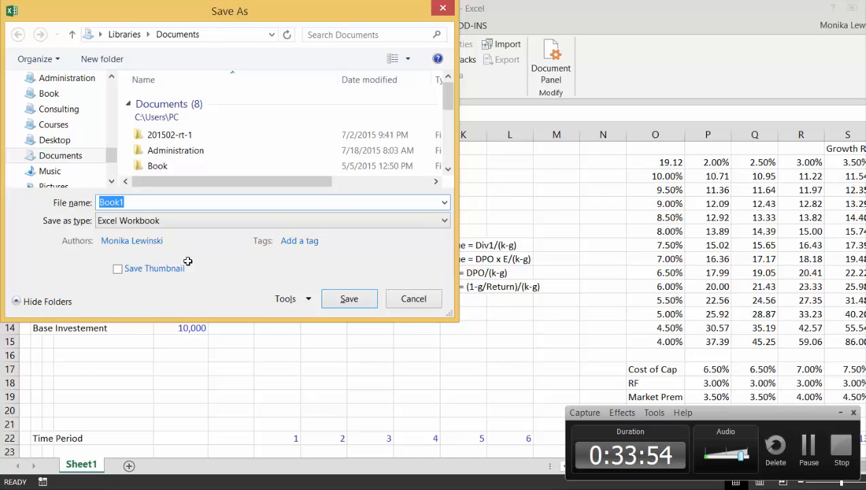
text(Bas)
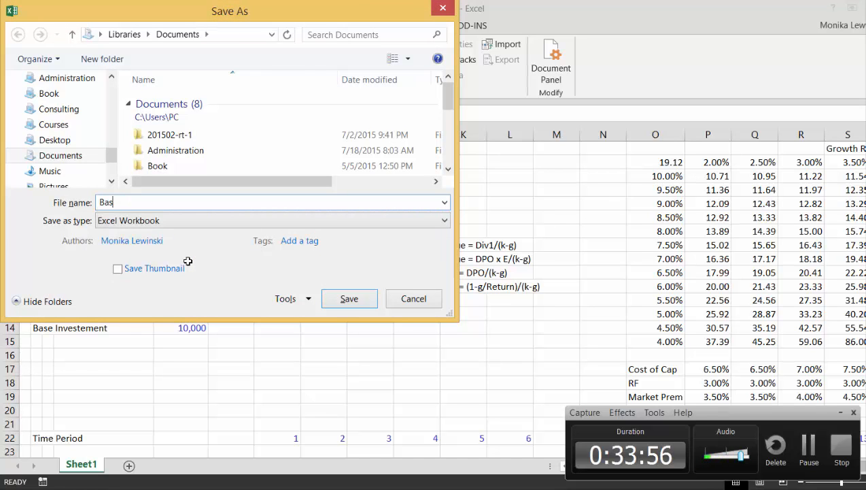
text(eic P/E Ra)
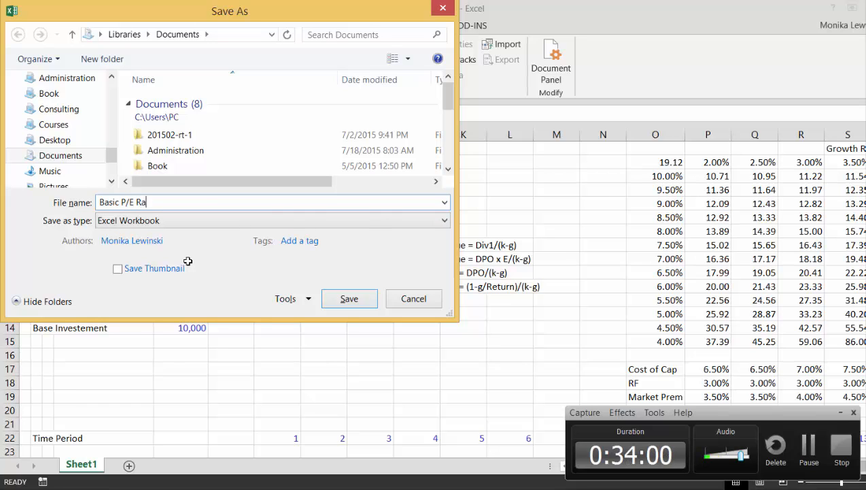
text(tio)
key(Return)
key(Return)
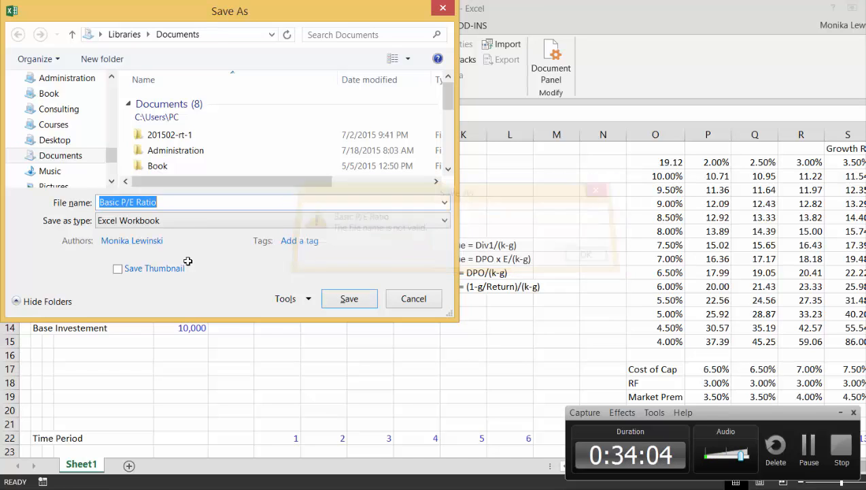
key(End)
key(Left)
key(Left)
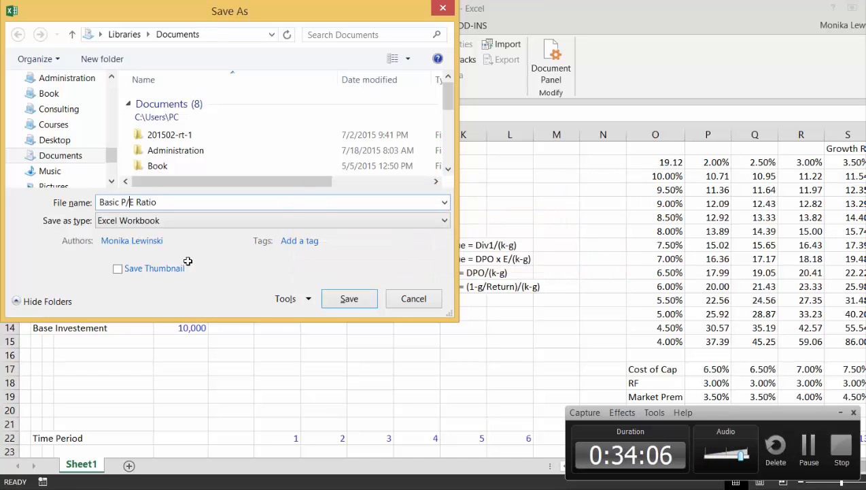
key(BackSpace)
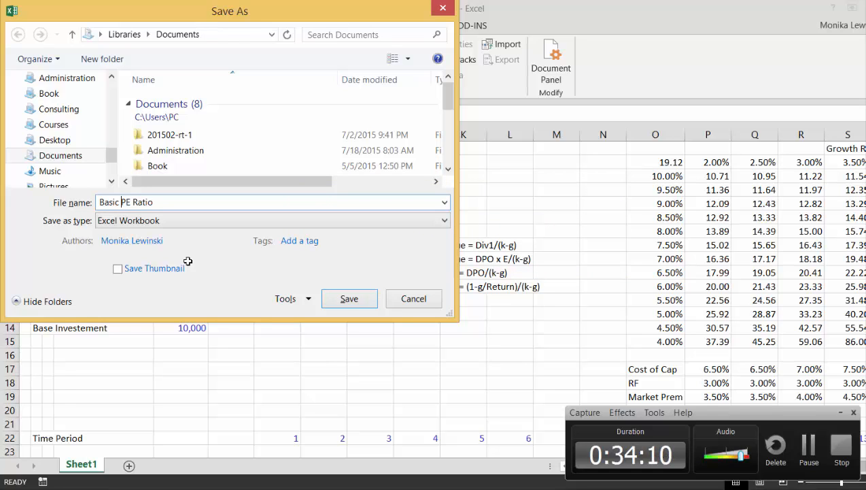
Replace the file name with Economy Wide Cost of Capital and submit the save
key(End)
key(BackSpace)
key(BackSpace)
key(BackSpace)
key(BackSpace)
key(BackSpace)
key(BackSpace)
key(BackSpace)
key(BackSpace)
key(BackSpace)
key(BackSpace)
key(BackSpace)
key(BackSpace)
key(BackSpace)
key(BackSpace)
text(Econ)
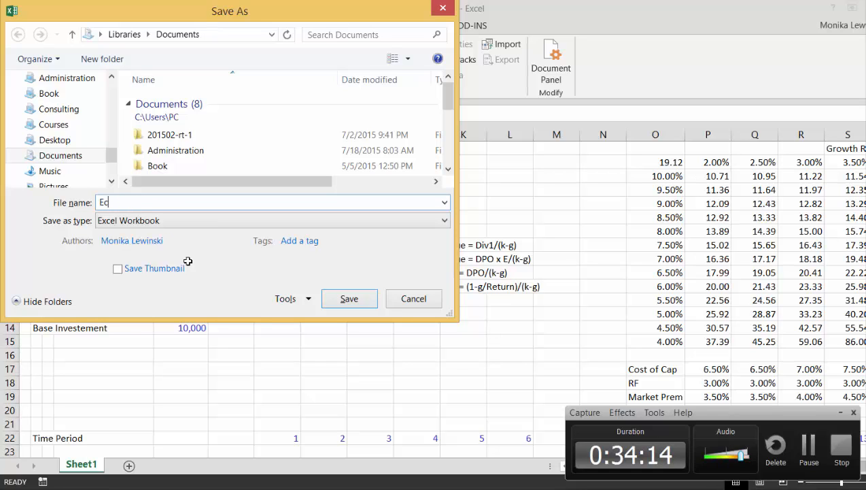
key(BackSpace)
key(BackSpace)
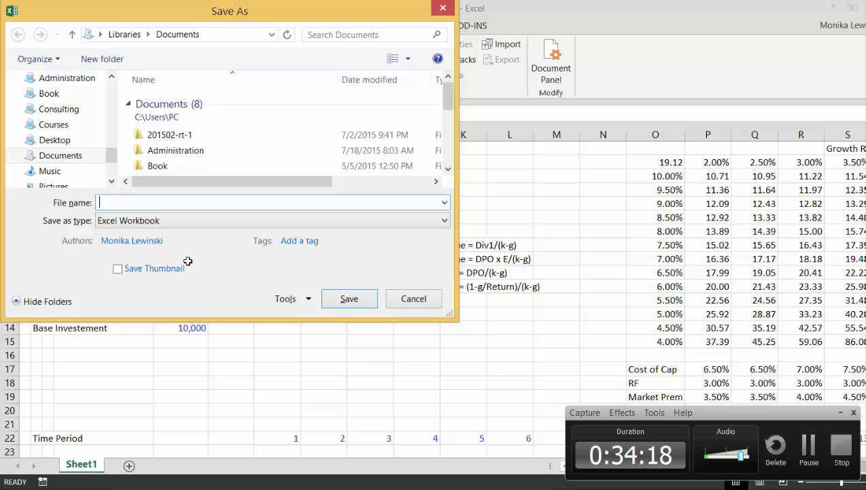
text(Econom)
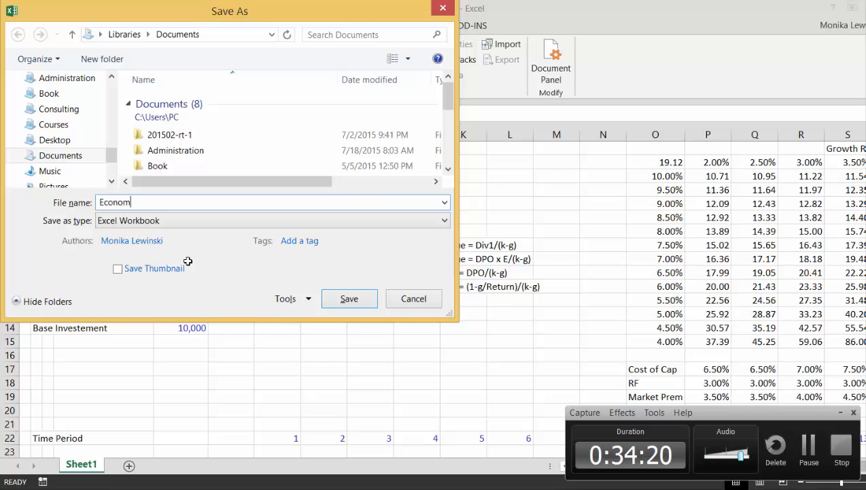
text(y Wi)
text(l)
text(e Co)
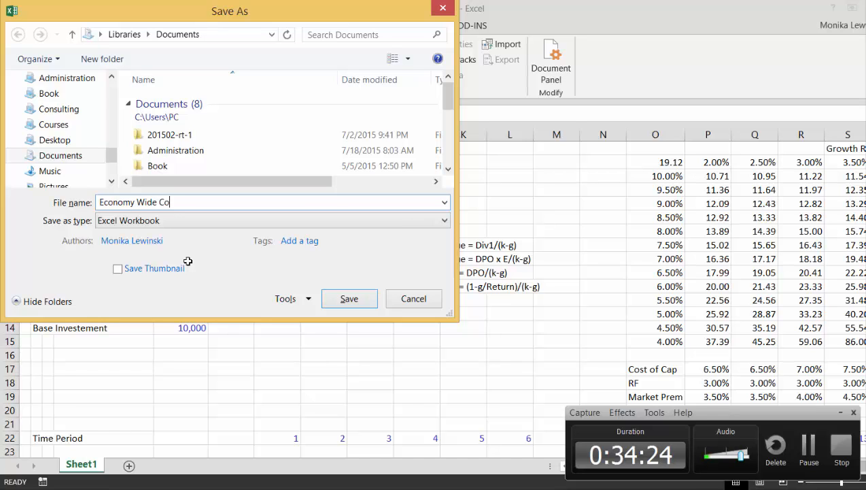
text(st of Capita)
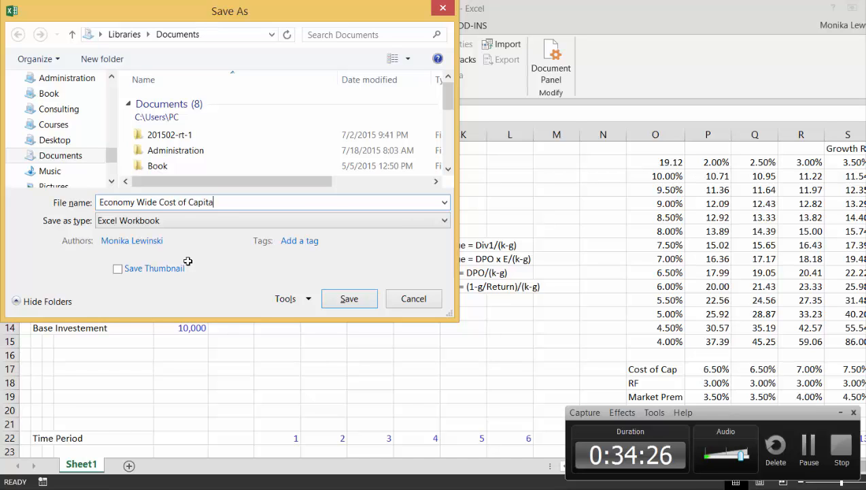
text(l)
key(Return)
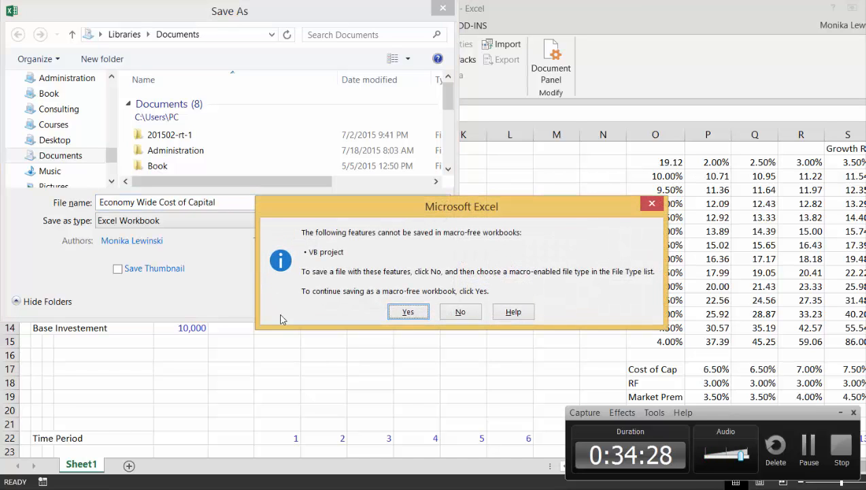
Decline the macro-free format and save the file as an Excel Macro-Enabled Workbook
click(460, 312)
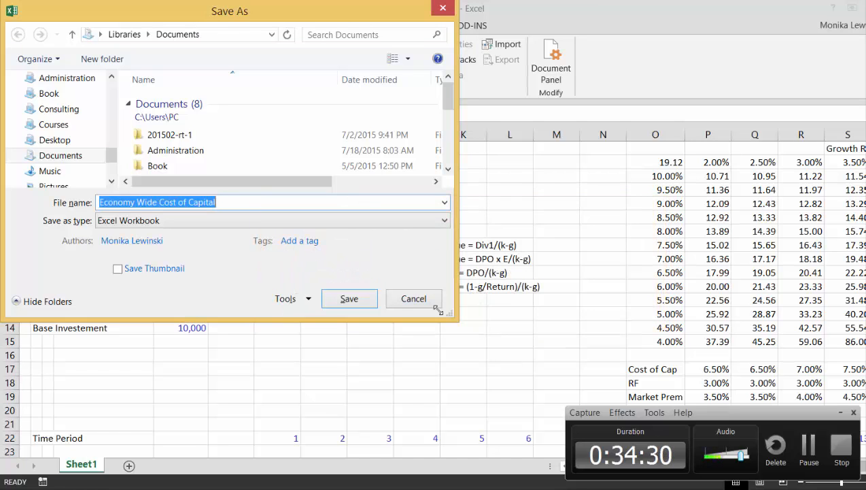
click(411, 221)
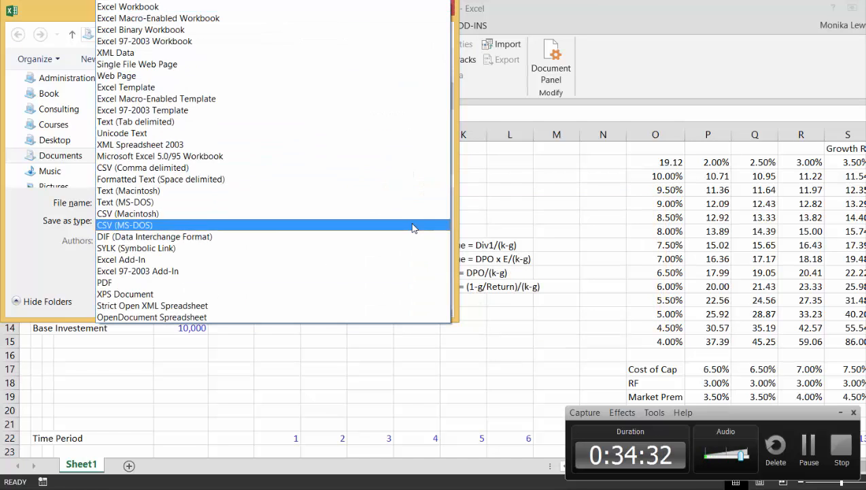
key(Up)
key(Up)
key(Up)
key(Up)
key(Up)
key(Up)
key(Up)
key(Up)
key(Up)
key(Up)
key(Up)
key(Up)
key(Up)
key(Up)
key(Up)
key(Up)
key(Up)
key(Up)
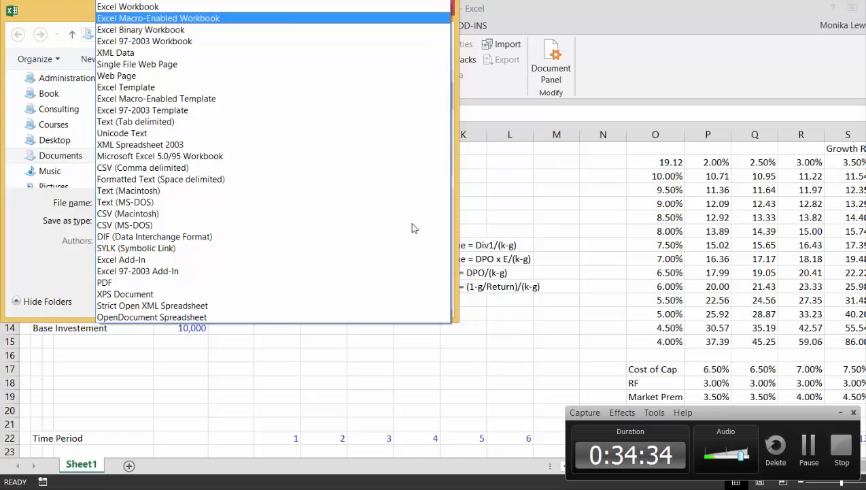
key(Return)
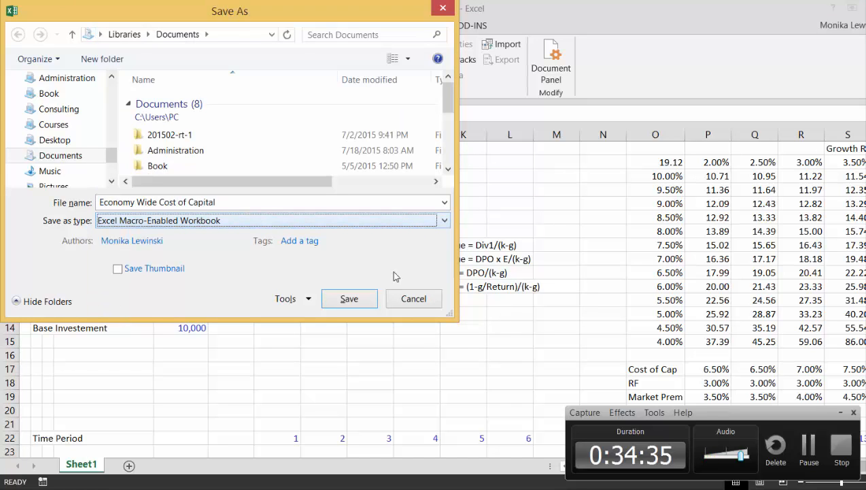
click(352, 301)
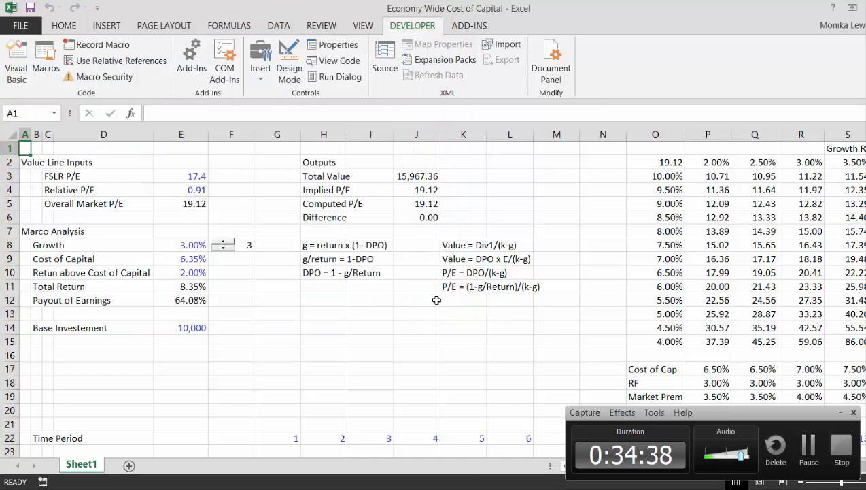
click(583, 337)
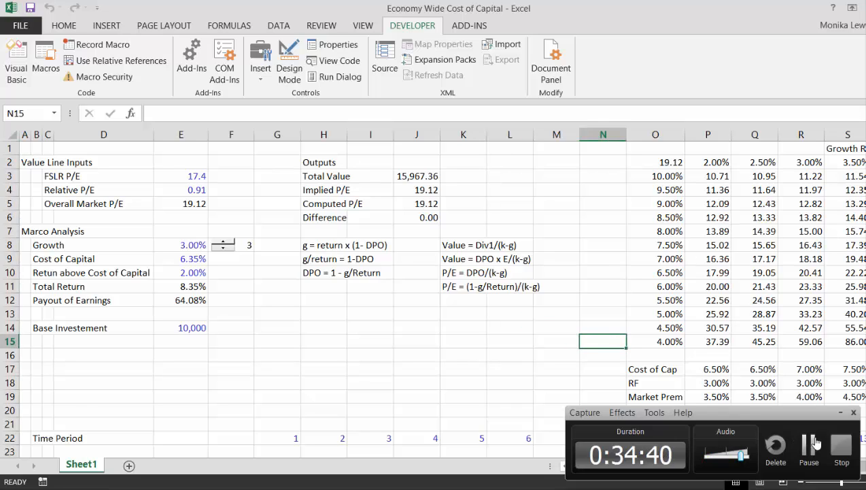